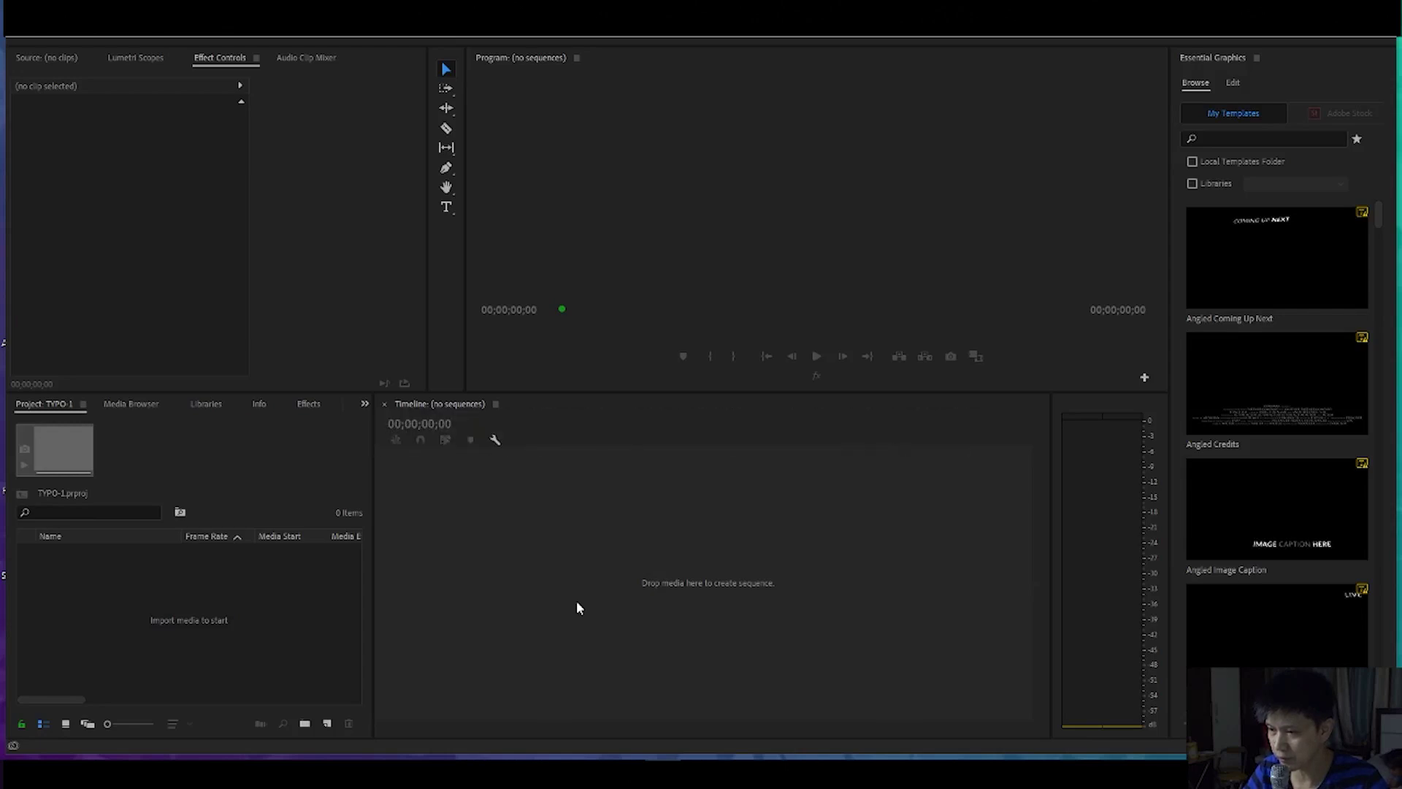
Step: Create a new sequence named TITLE-1 with the AVCHD 720p30 preset
click(327, 723)
click(378, 543)
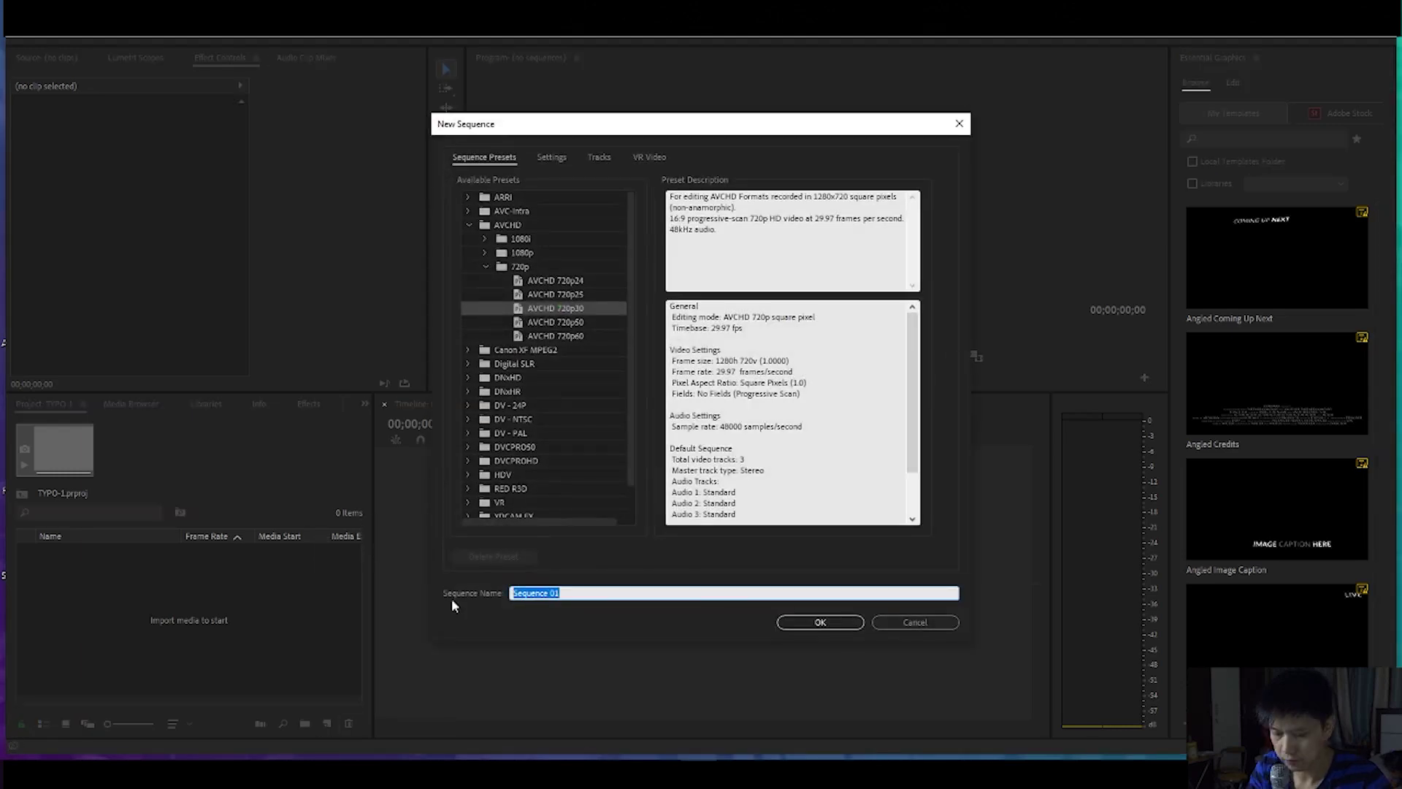
text(TITLE-1)
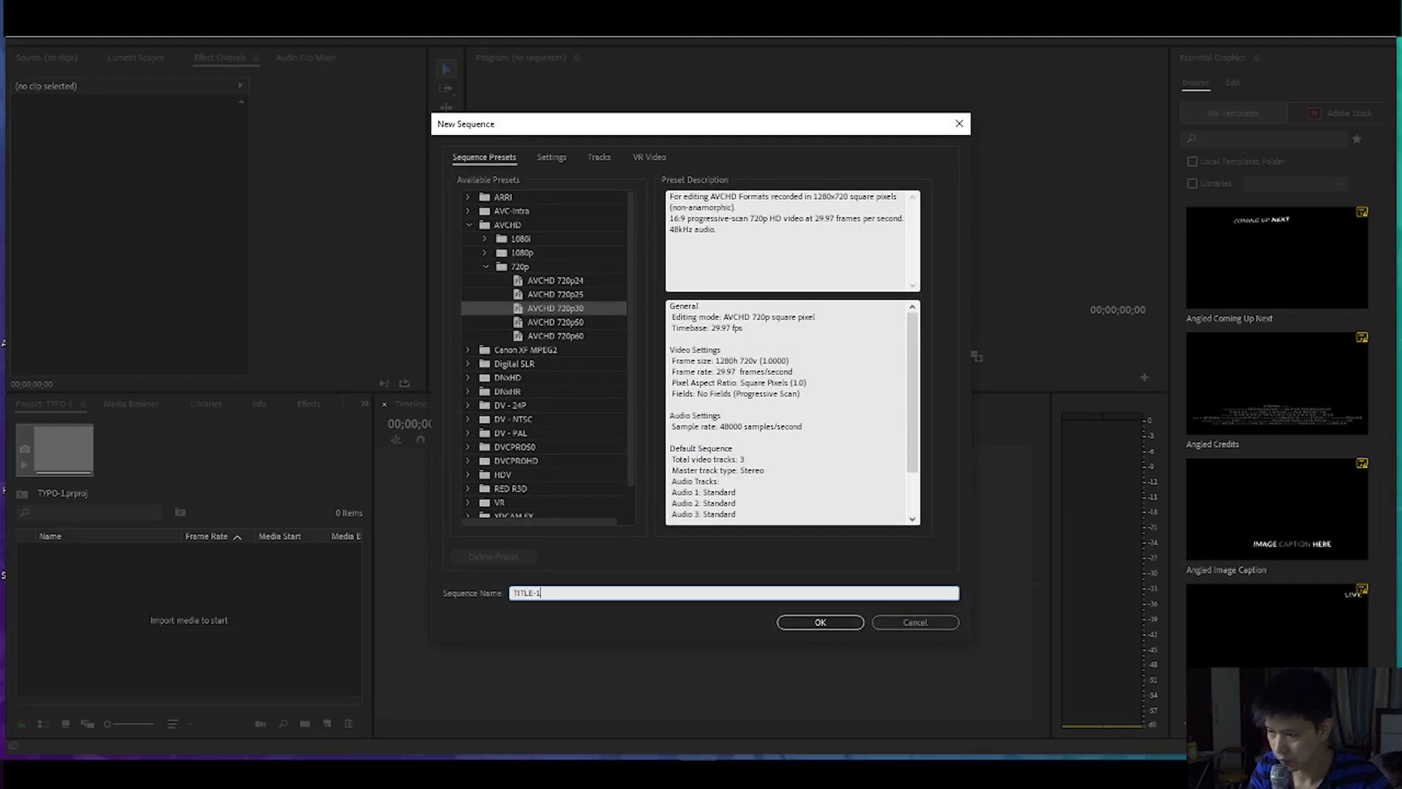
key(Return)
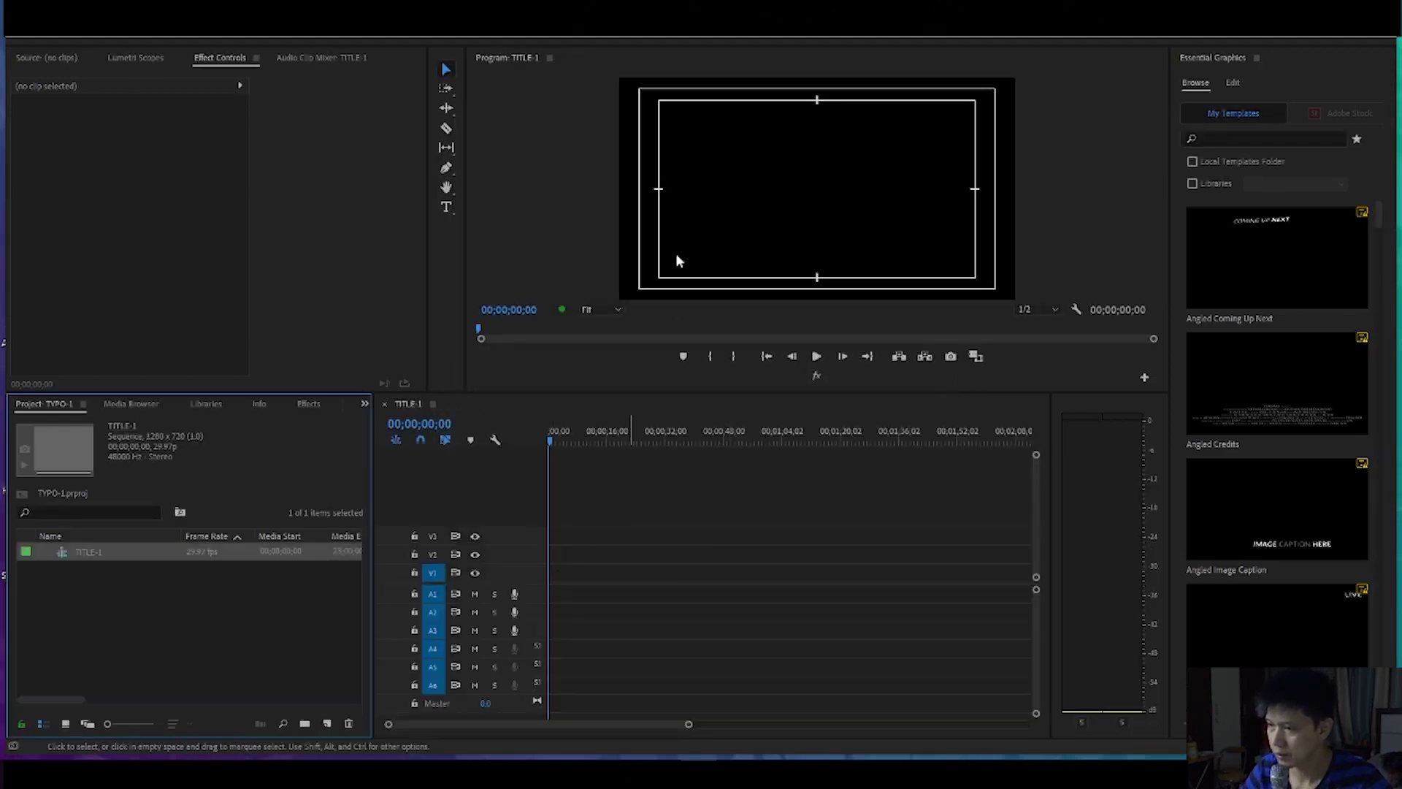
Step: Add a text layer reading MANILA near the centre of the frame
click(446, 208)
click(779, 194)
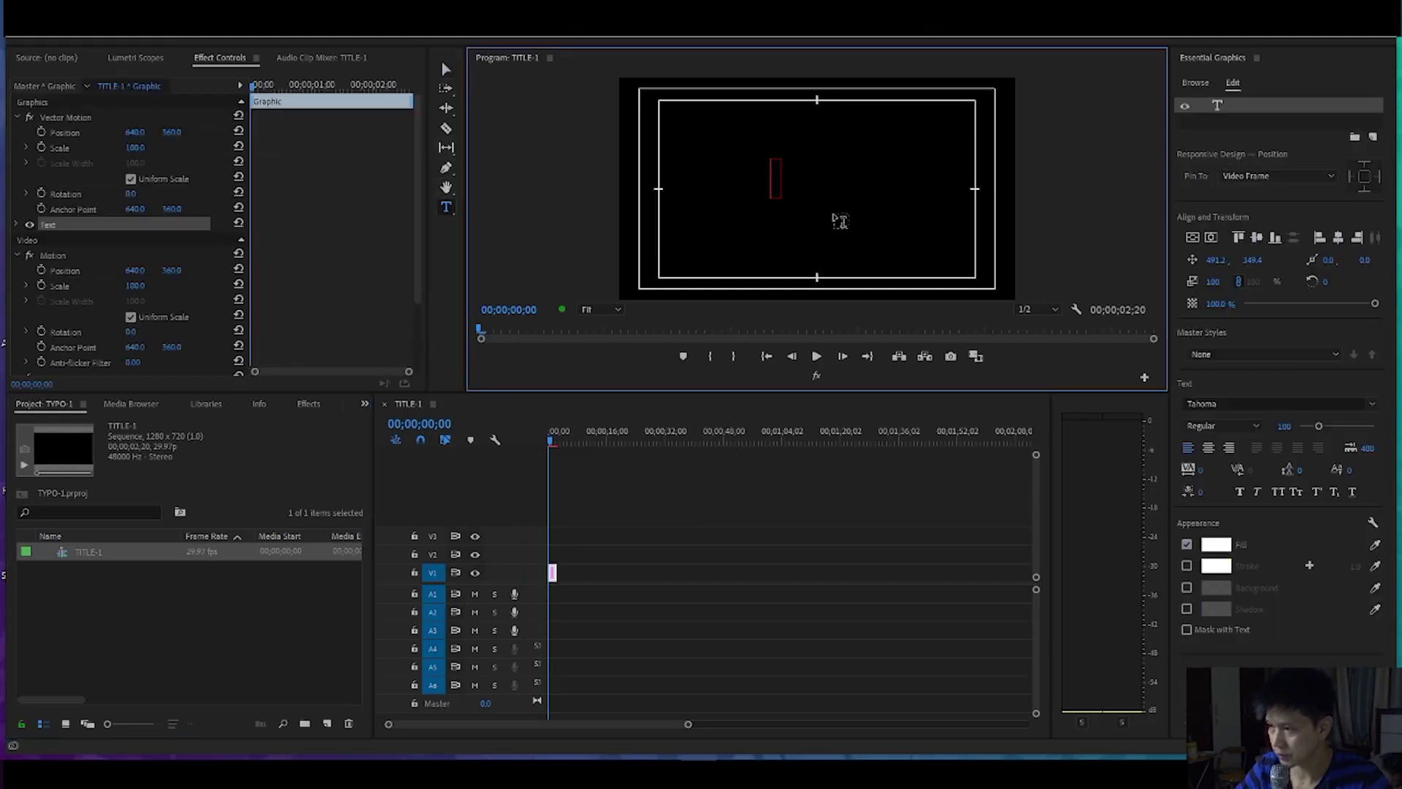
text(MANILA)
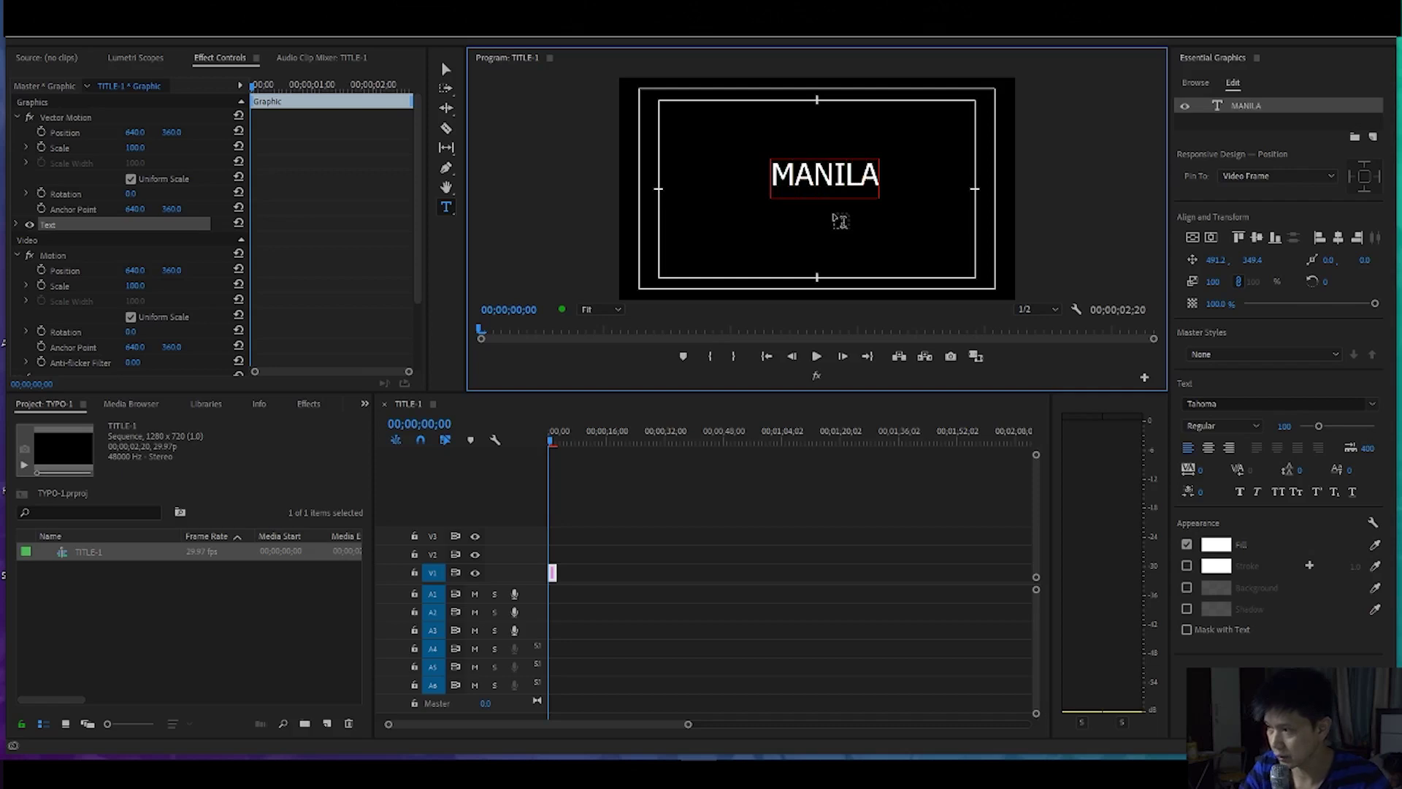
Step: Change the fill colour of the entire MANILA text to a bright yellow
key(ctrl+a)
click(1227, 549)
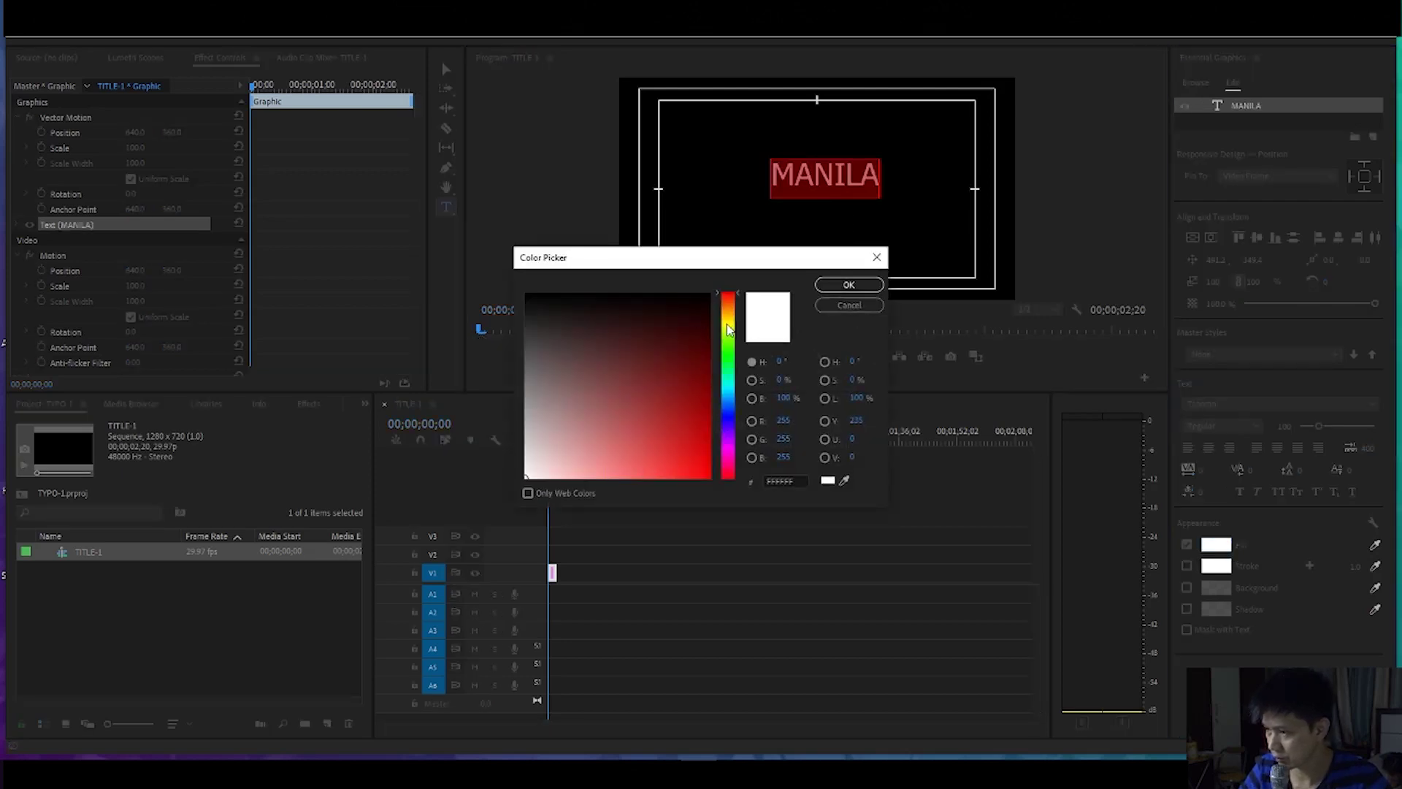
click(728, 324)
click(701, 455)
click(847, 281)
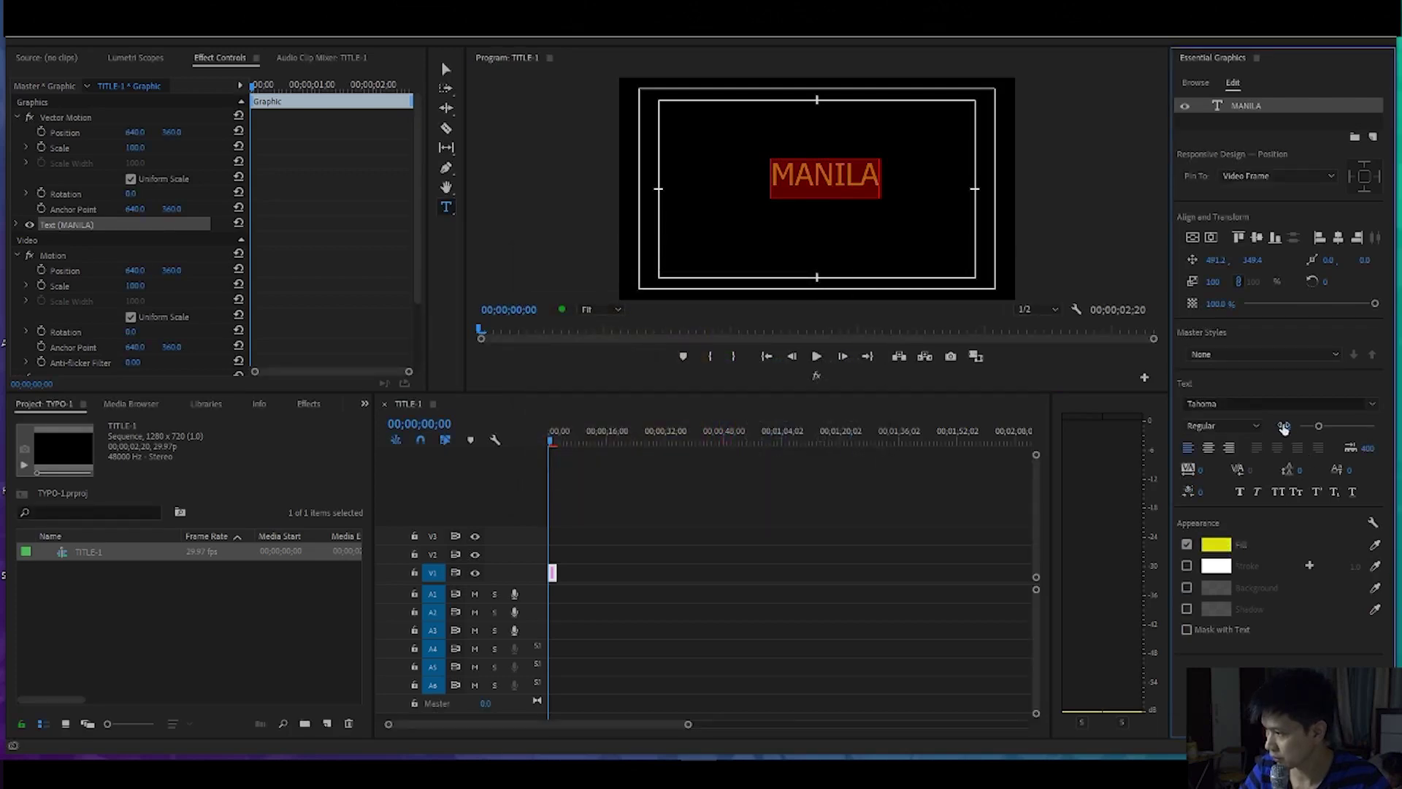
Step: Set the MANILA text's font to Gotham Black and reposition it at the horizontal centre of the frame
click(1238, 403)
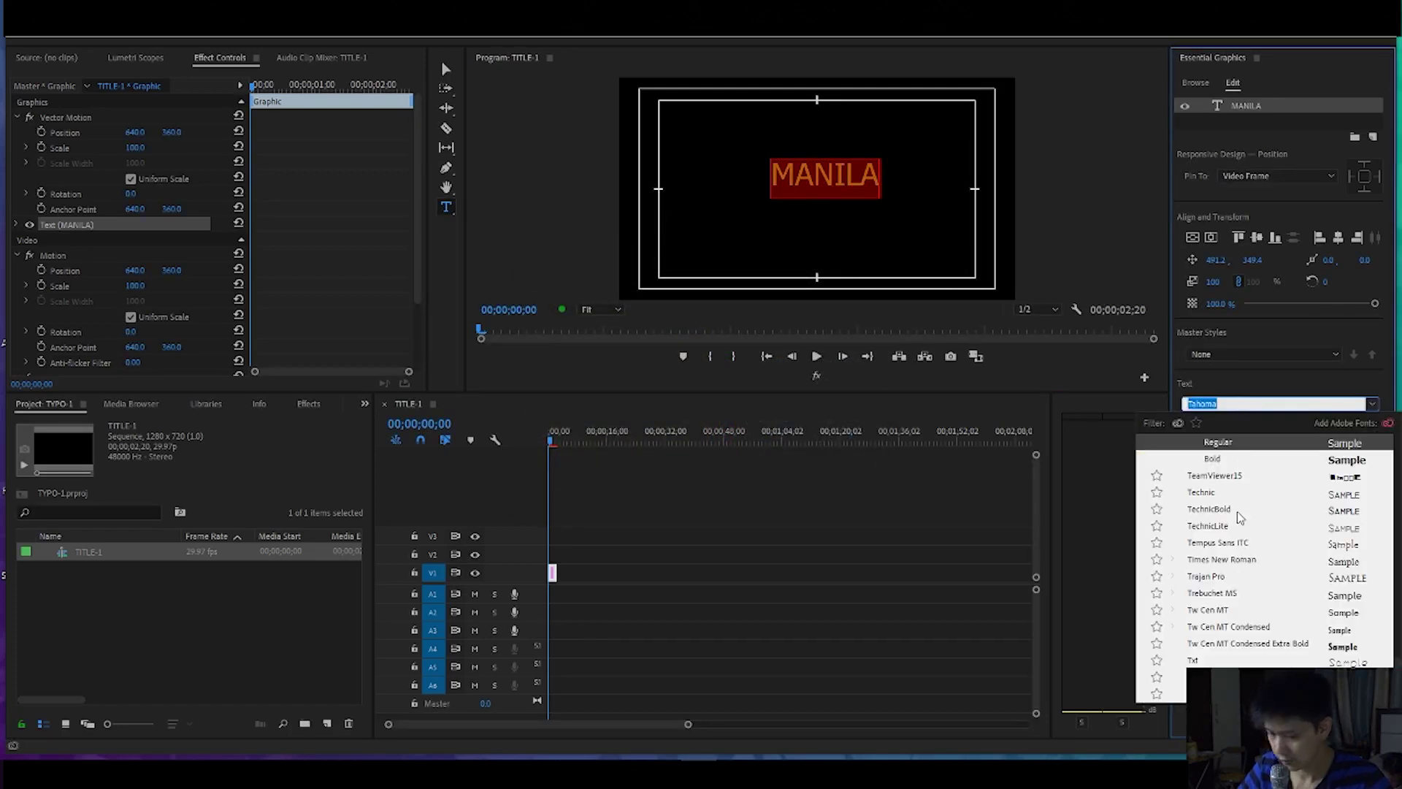
text(GOTHAM)
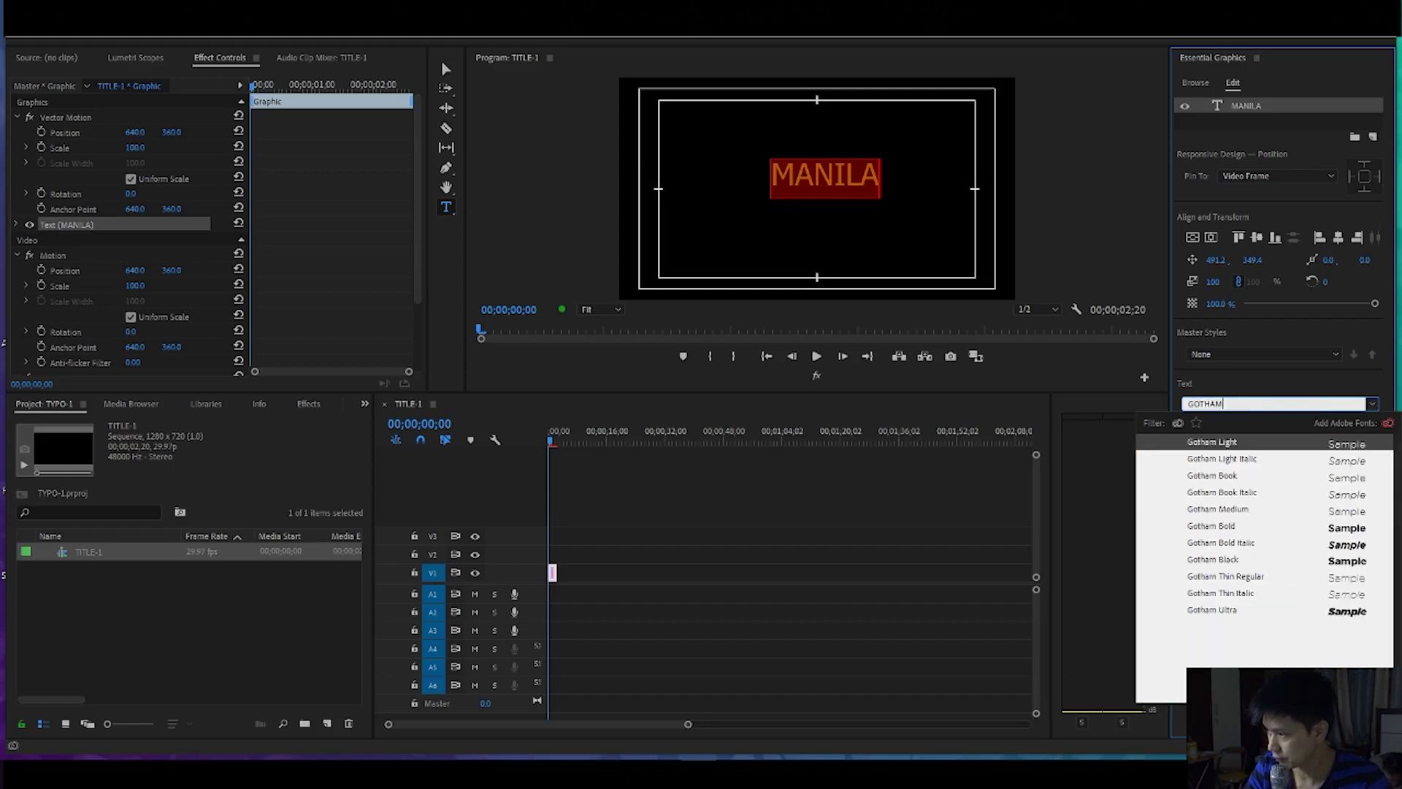
click(1233, 553)
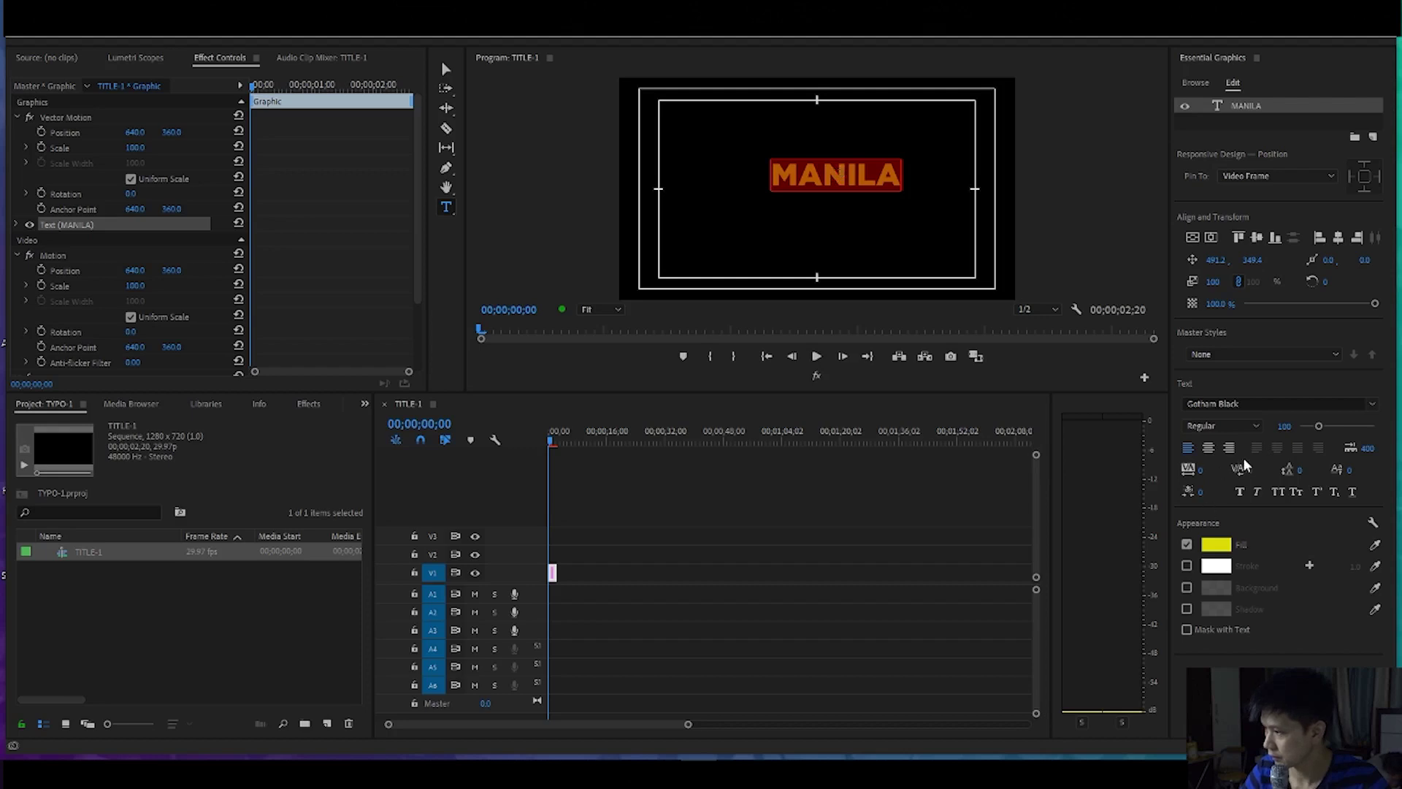
drag(1284, 431, 1293, 431)
click(1280, 425)
key(Return)
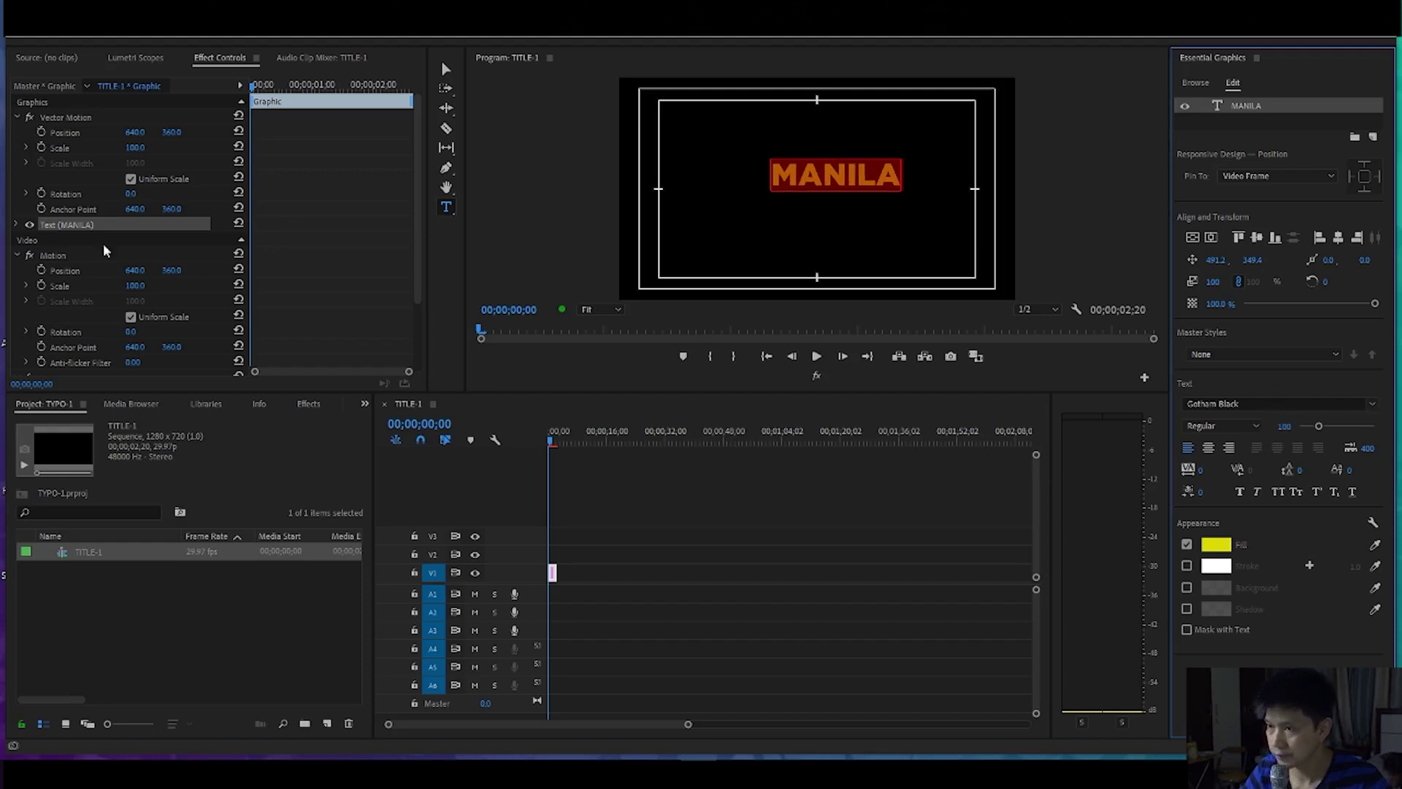
click(446, 70)
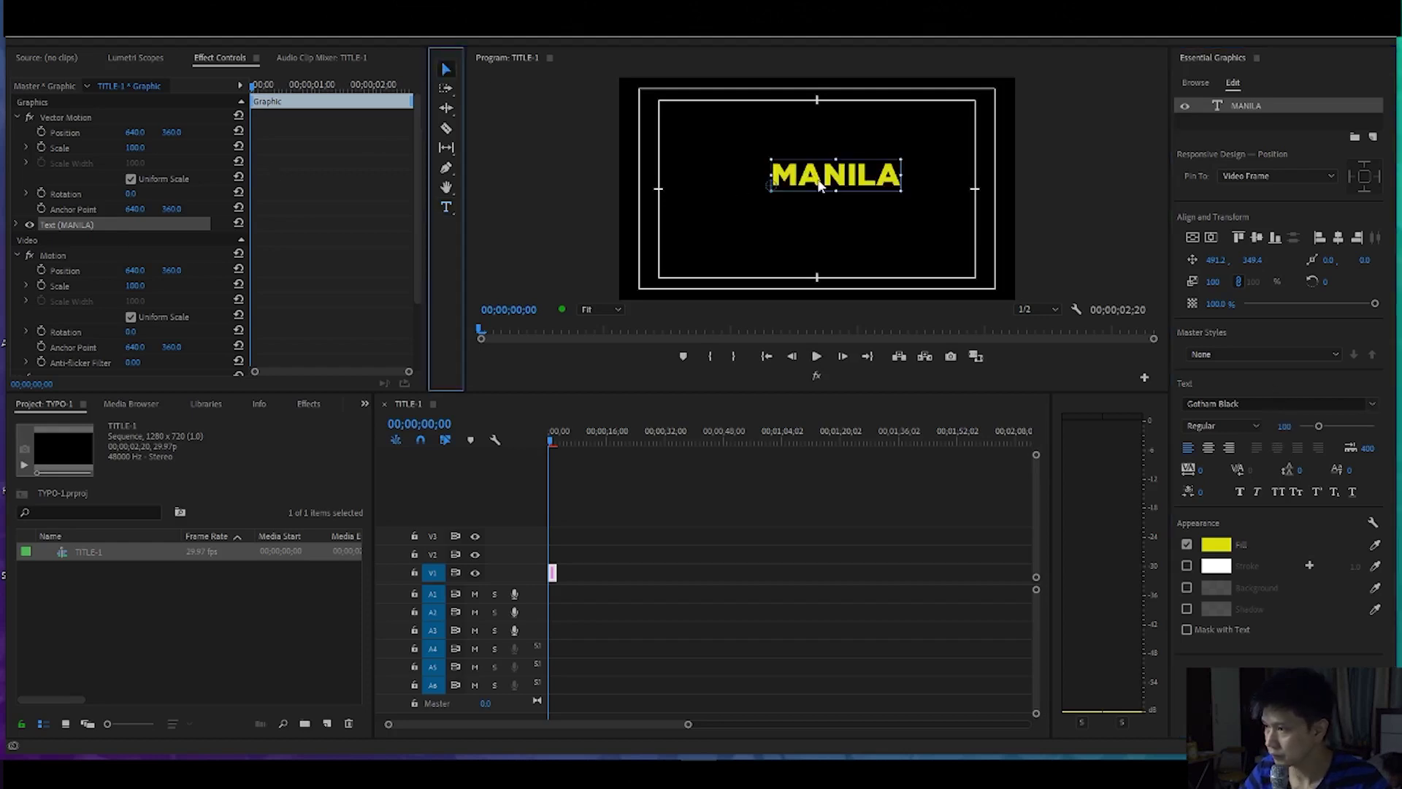
mouse_move(819, 185)
mouse_down()
mouse_move(780, 188)
mouse_move(815, 179)
mouse_up()
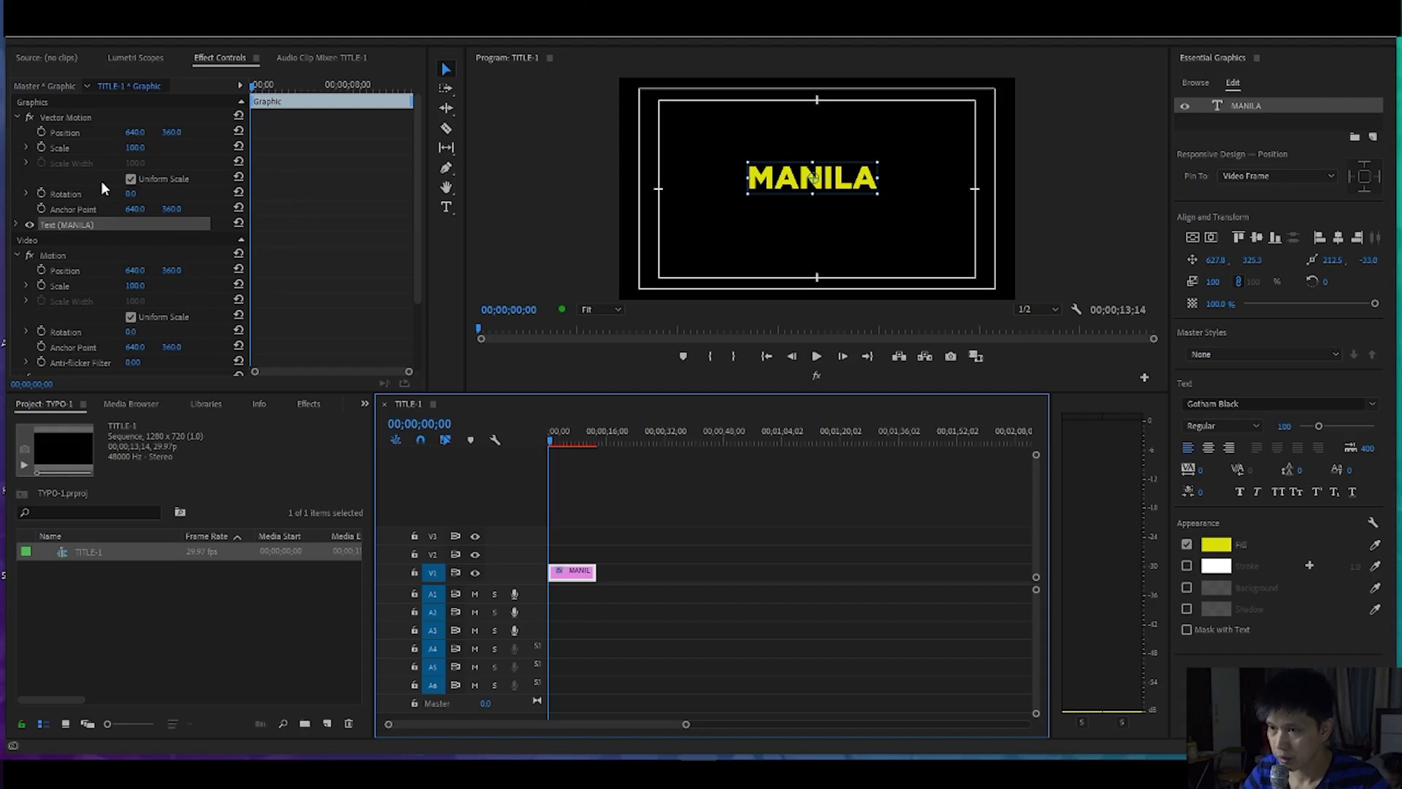
Step: Add Vector Motion Scale keyframes to the MANILA graphic at 00;00;00;00 and 00;00;00;05
click(40, 145)
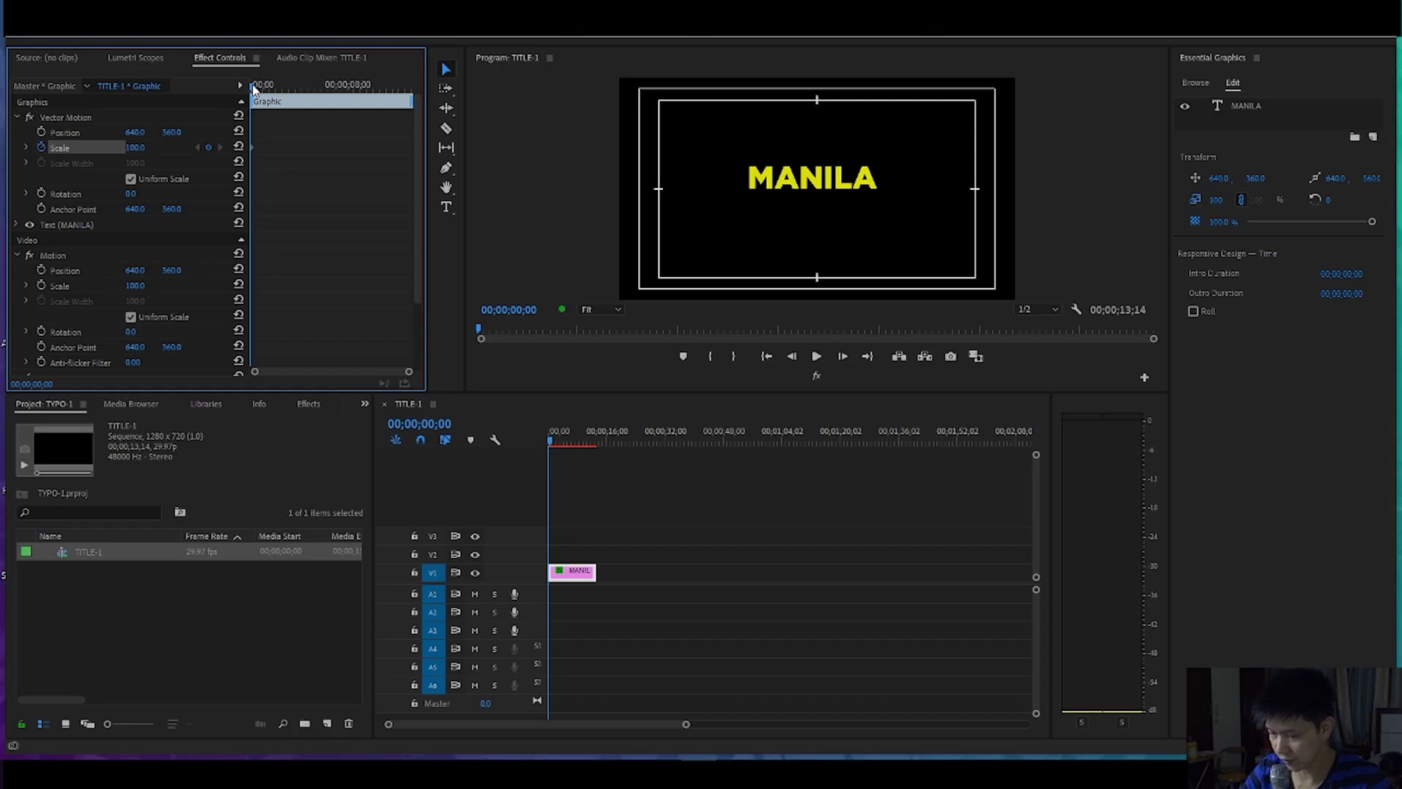
key(Right)
key(Right)
key(Right)
key(Right)
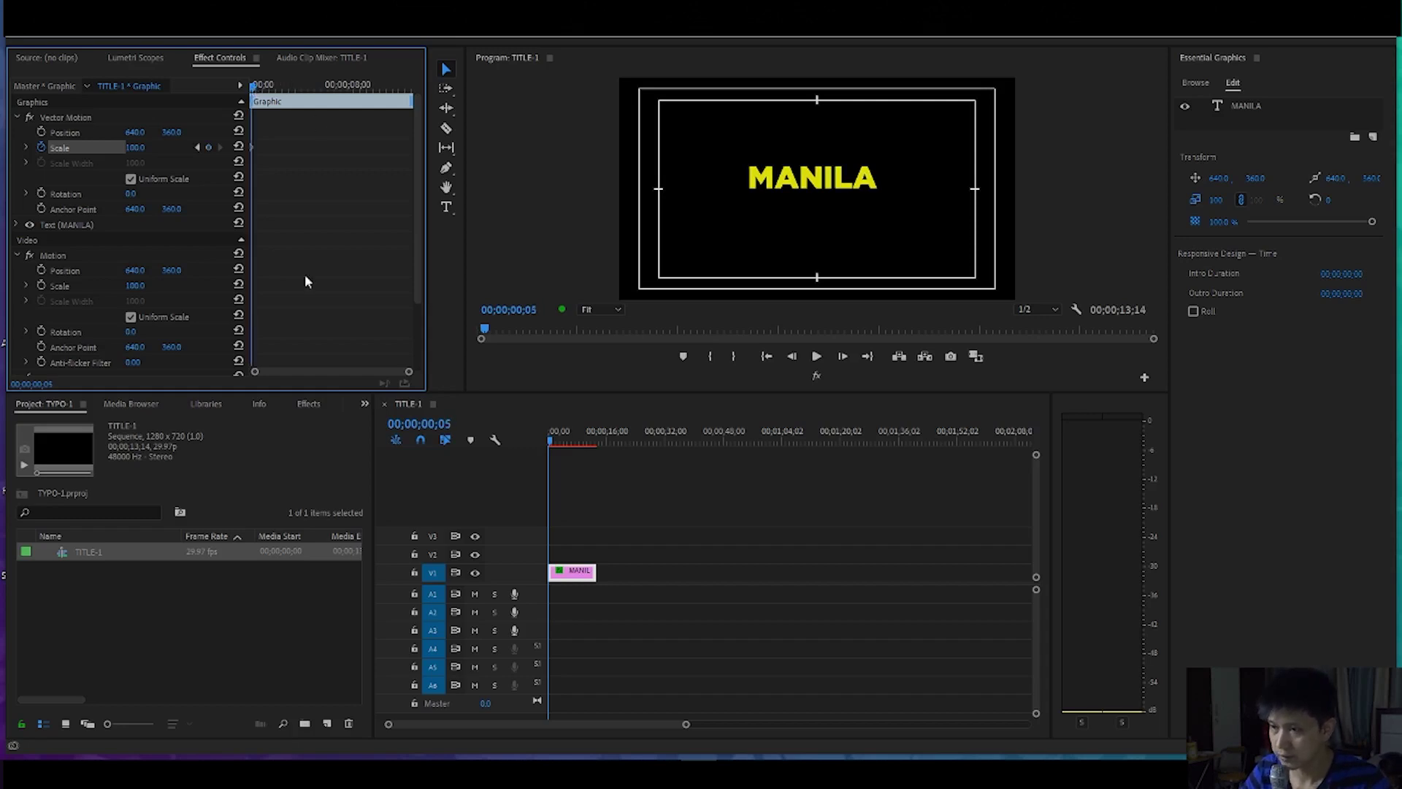
click(208, 148)
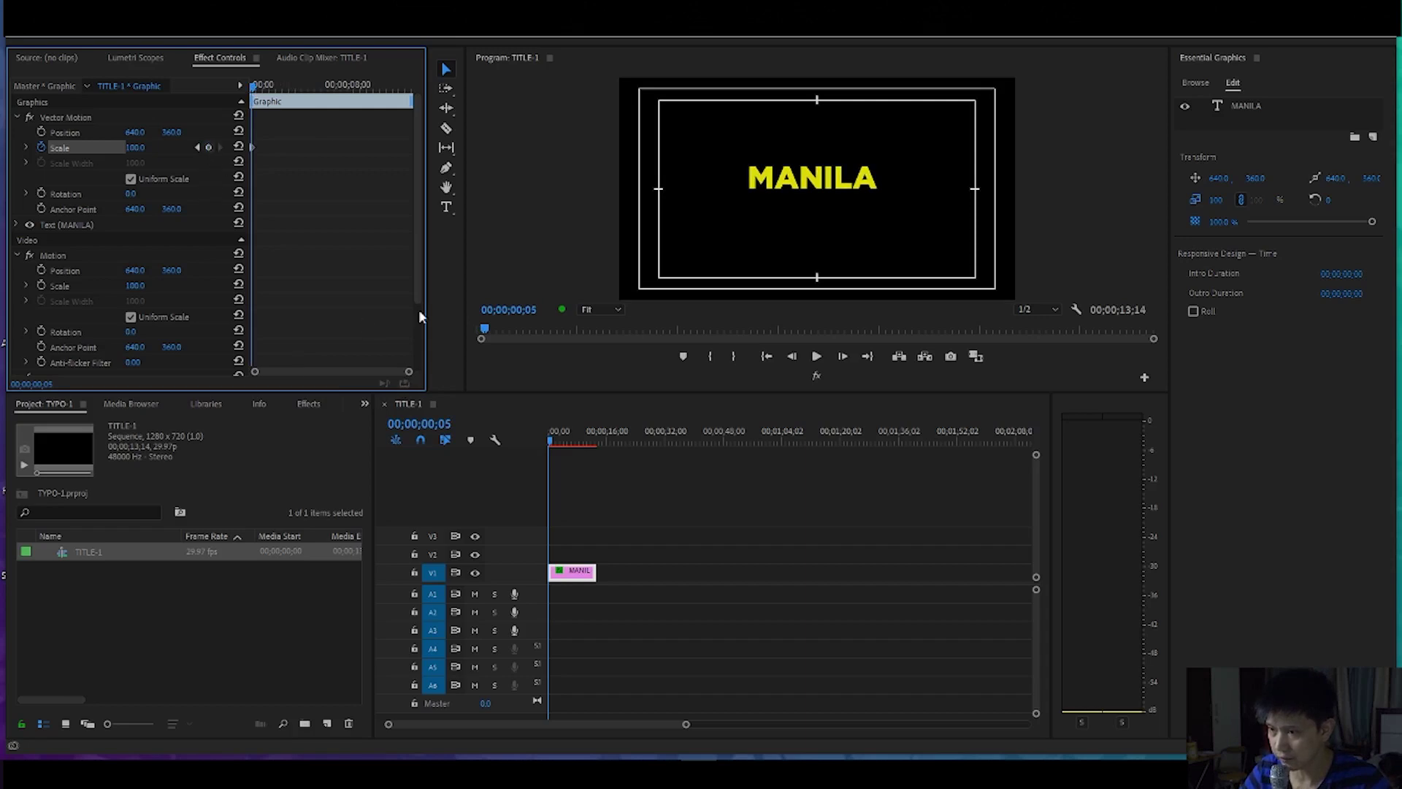
Step: Set the Scale at the MANILA graphic's first keyframe to 0 so the text grows in
drag(409, 371, 281, 371)
click(197, 148)
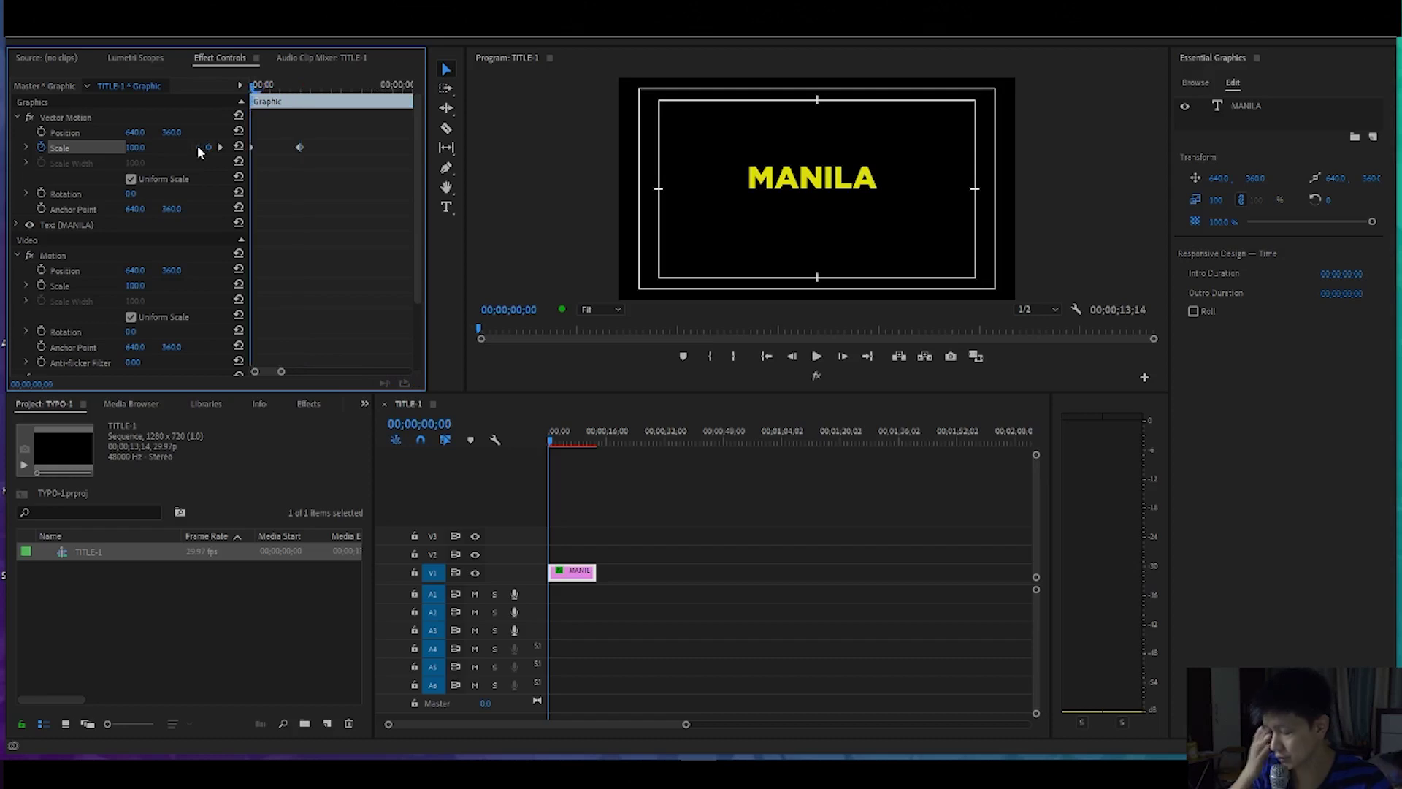
click(152, 147)
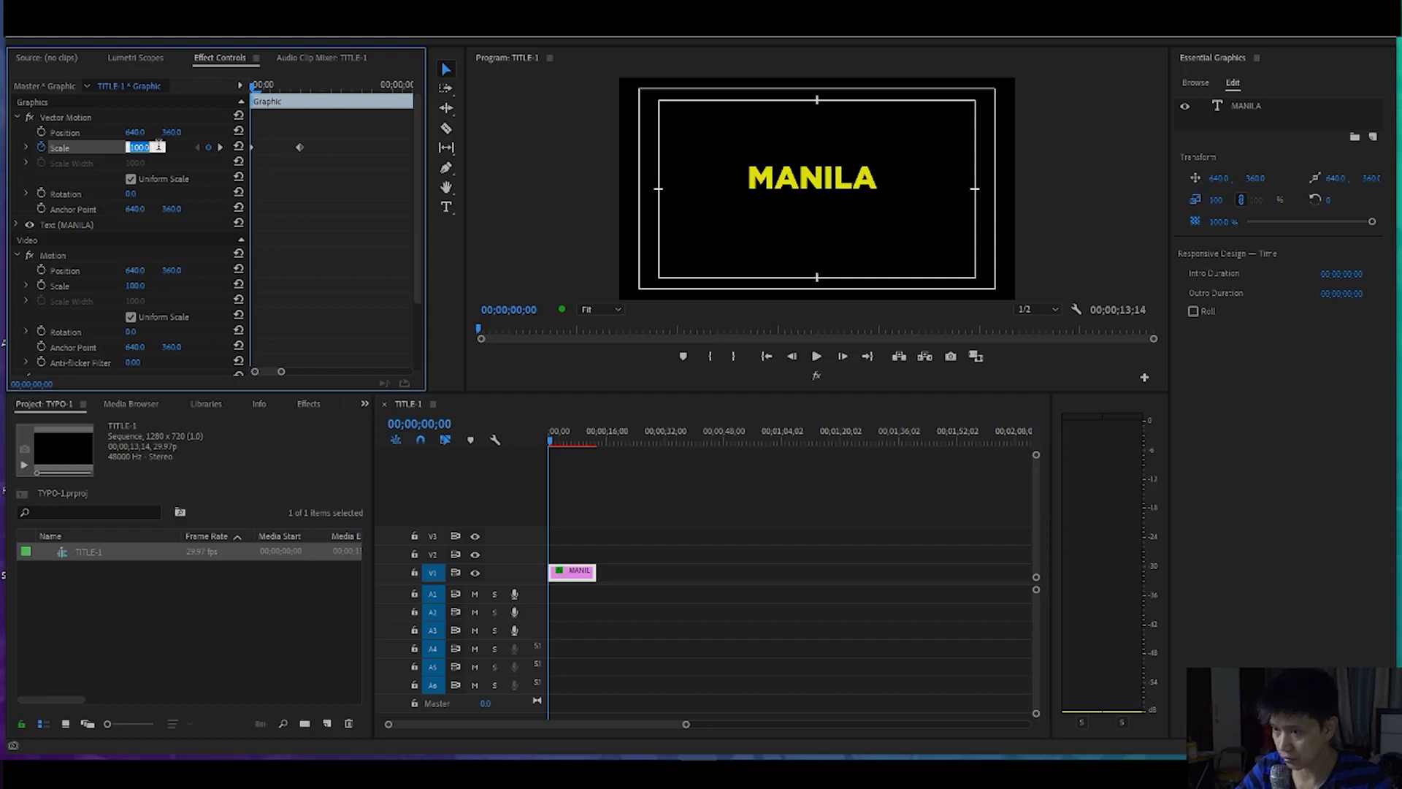
text(0)
key(Return)
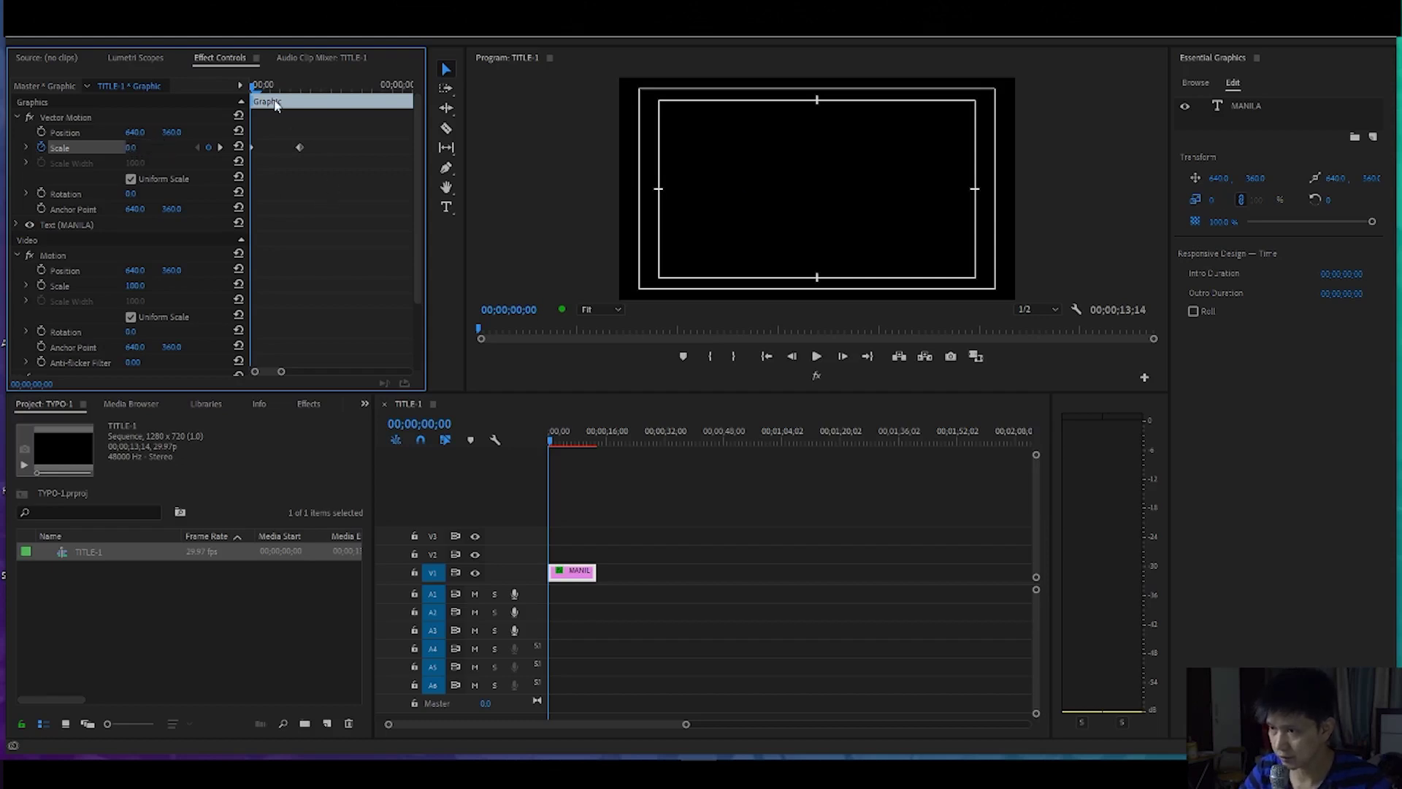
Step: Play back the start of the sequence to review the MANILA scale animation
click(817, 357)
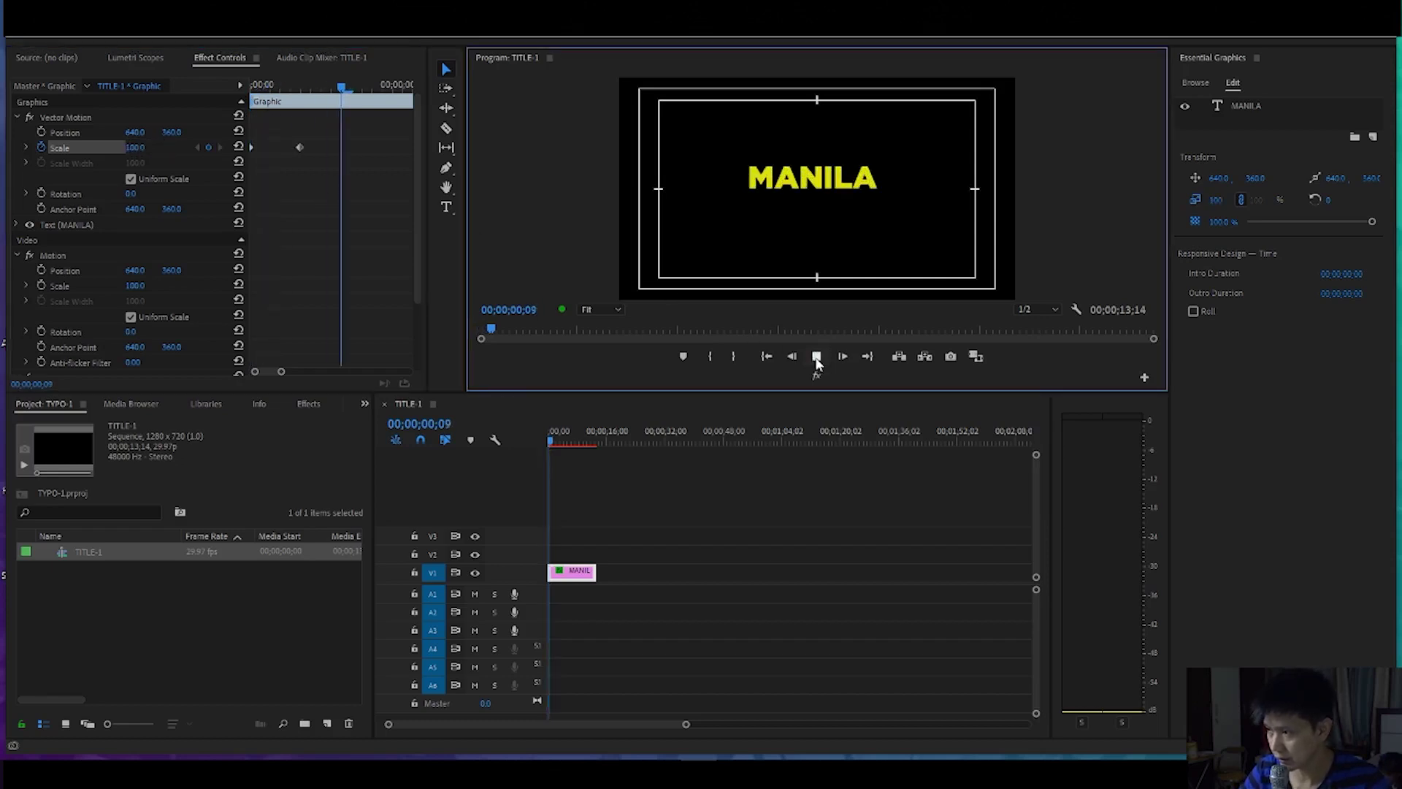
click(817, 357)
drag(532, 326, 481, 327)
click(294, 90)
drag(295, 94, 239, 103)
key(space)
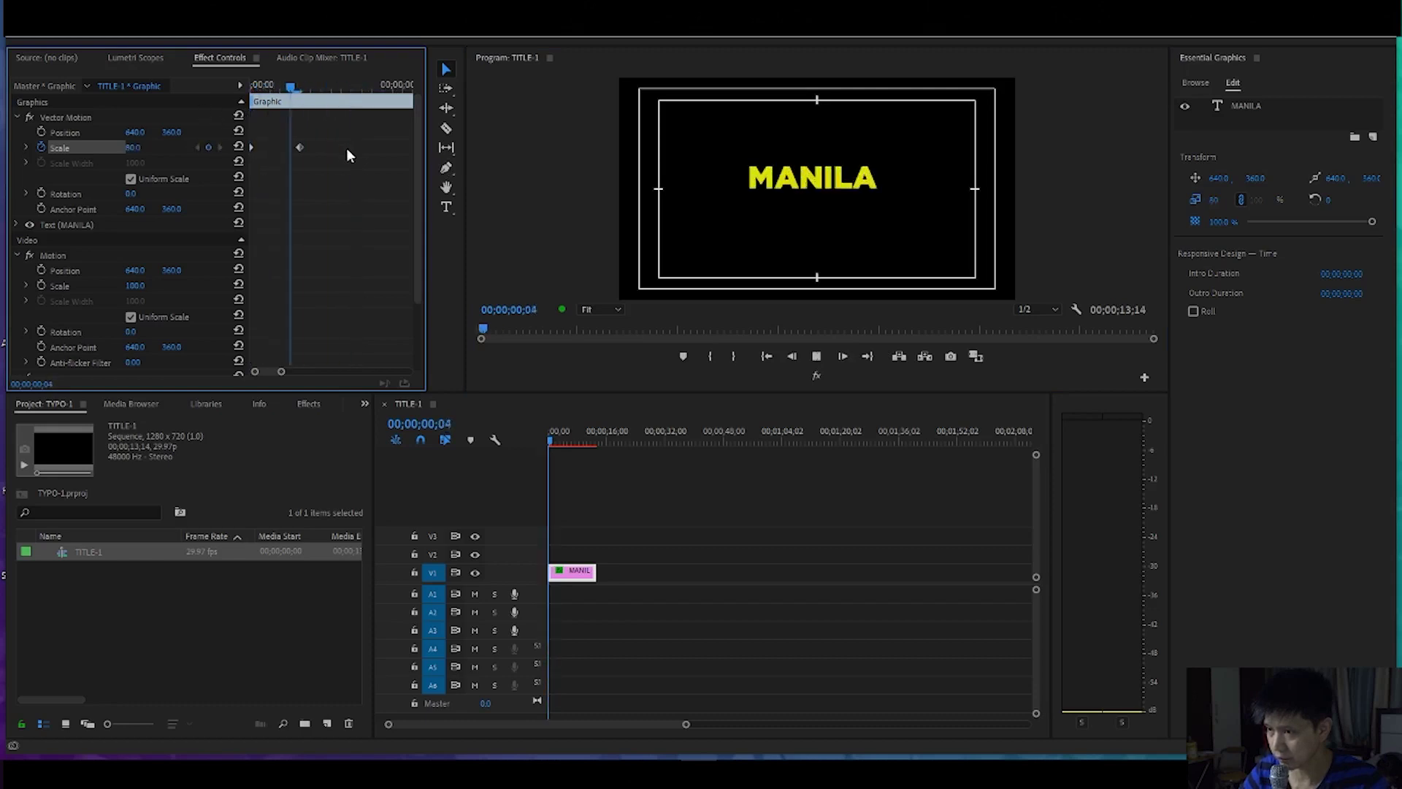
drag(369, 84, 325, 114)
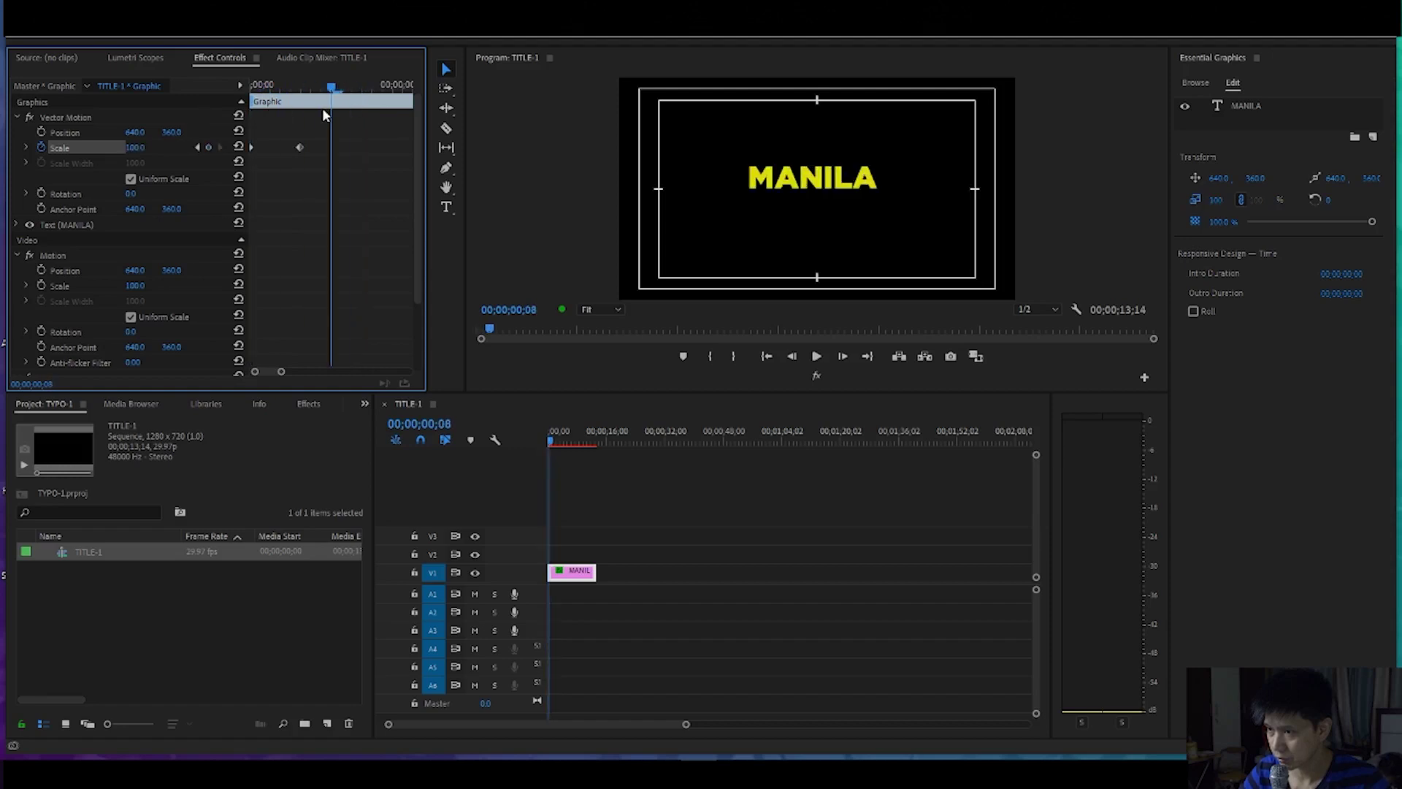
Step: Duplicate the MANILA clip on track V1, placing the copy at about 18 seconds
click(642, 574)
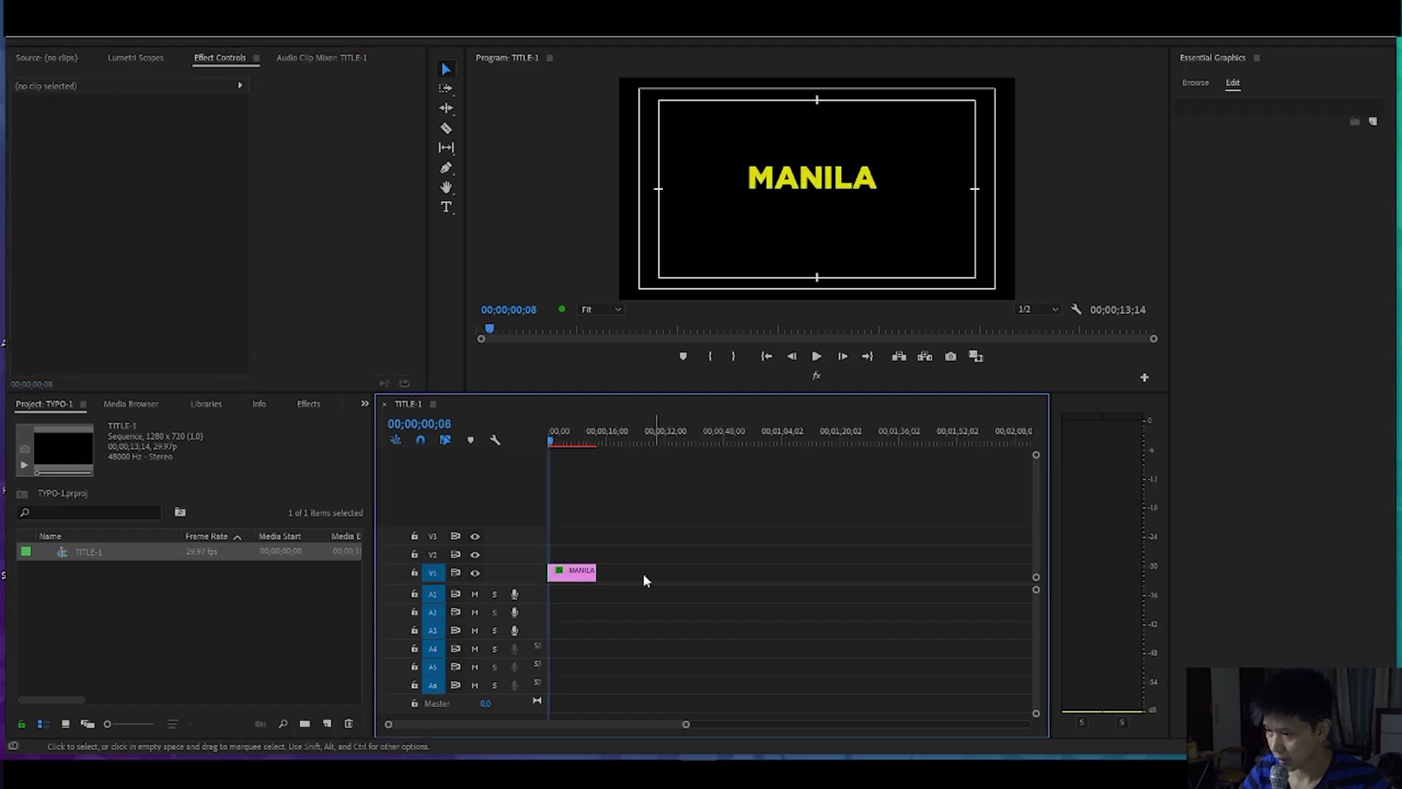
click(584, 575)
drag(550, 434, 548, 441)
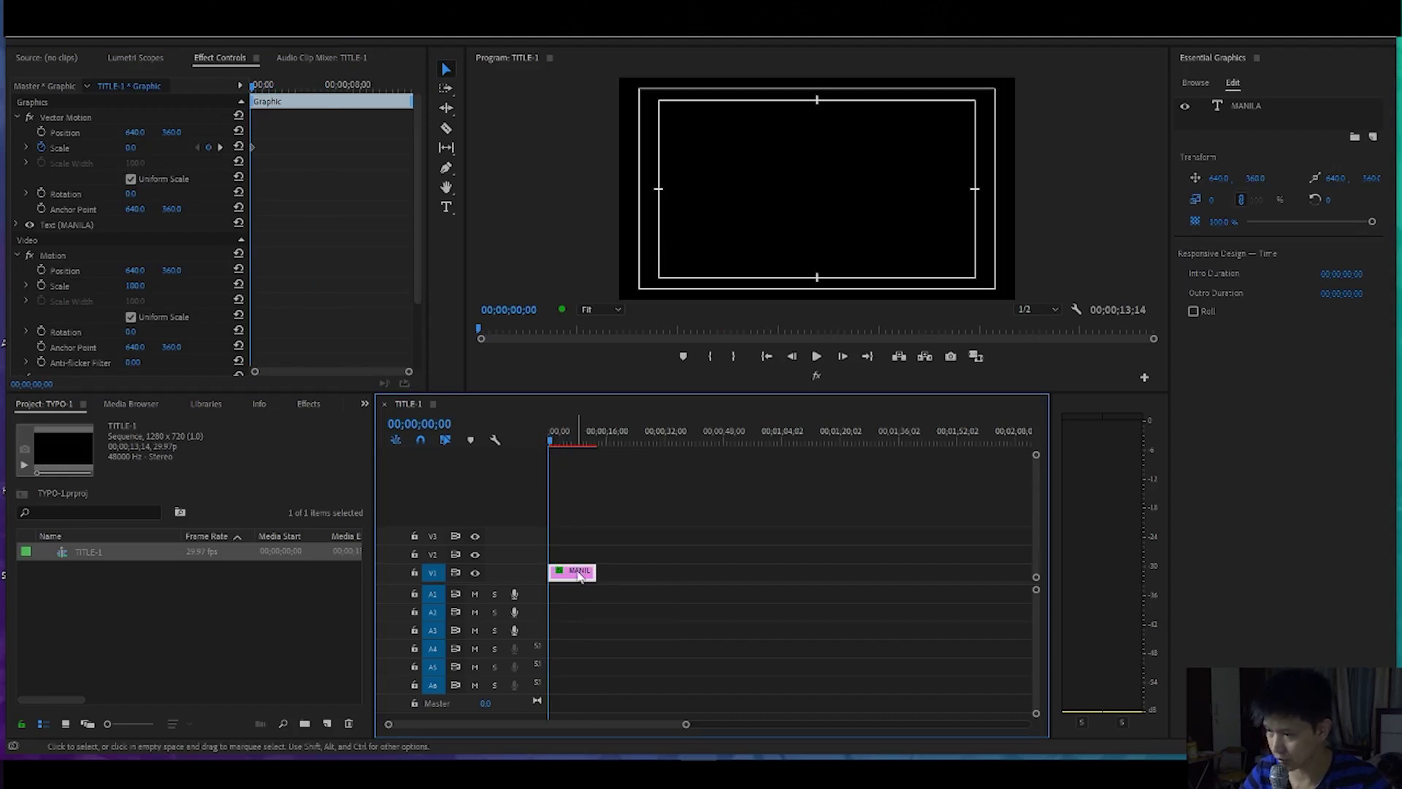
drag(579, 572, 645, 573)
Step: Change the copied title clip's text to PHILIPPINES in smaller white letters
click(631, 438)
click(646, 577)
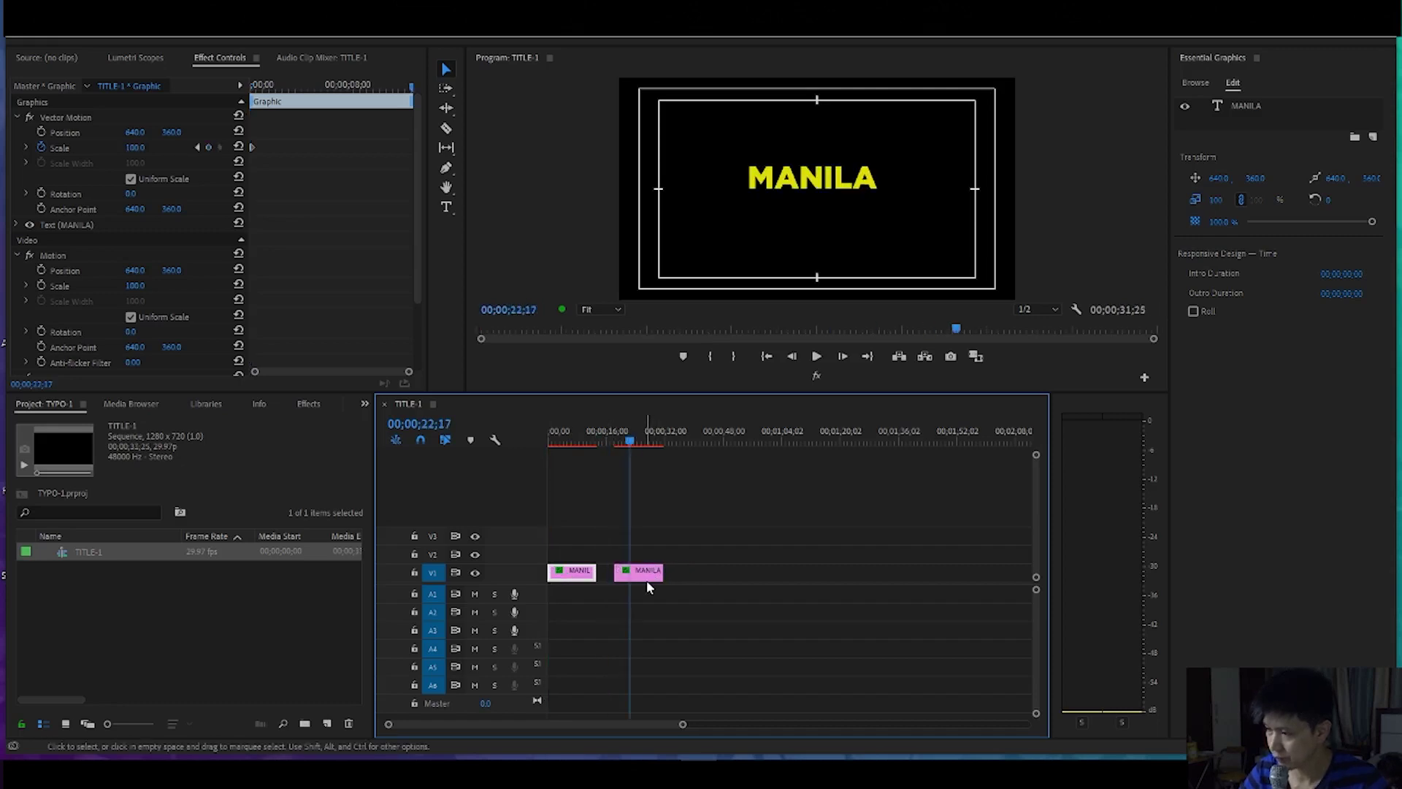
double_click(823, 185)
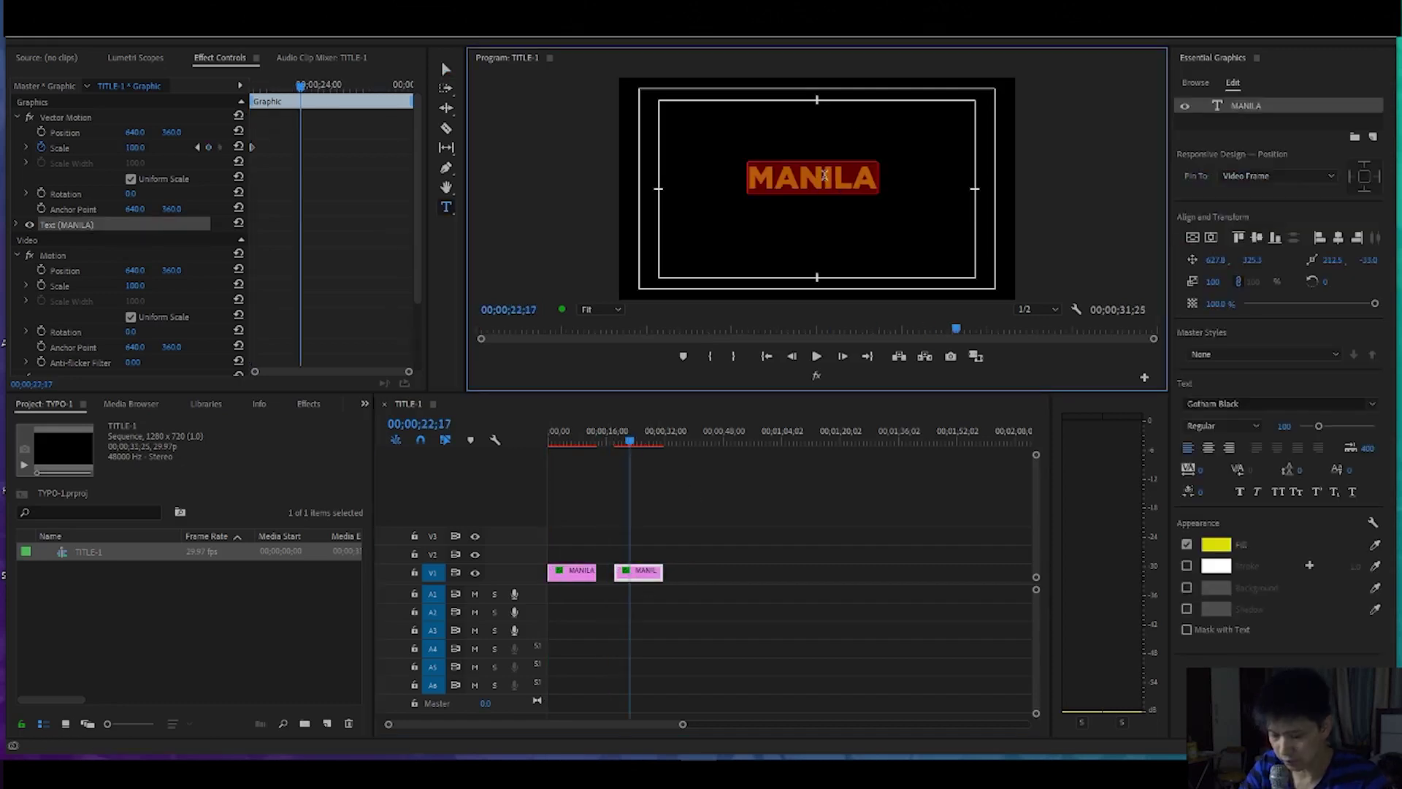
text(PHLIP)
key(BackSpace)
key(BackSpace)
key(BackSpace)
text(ILIPPINES)
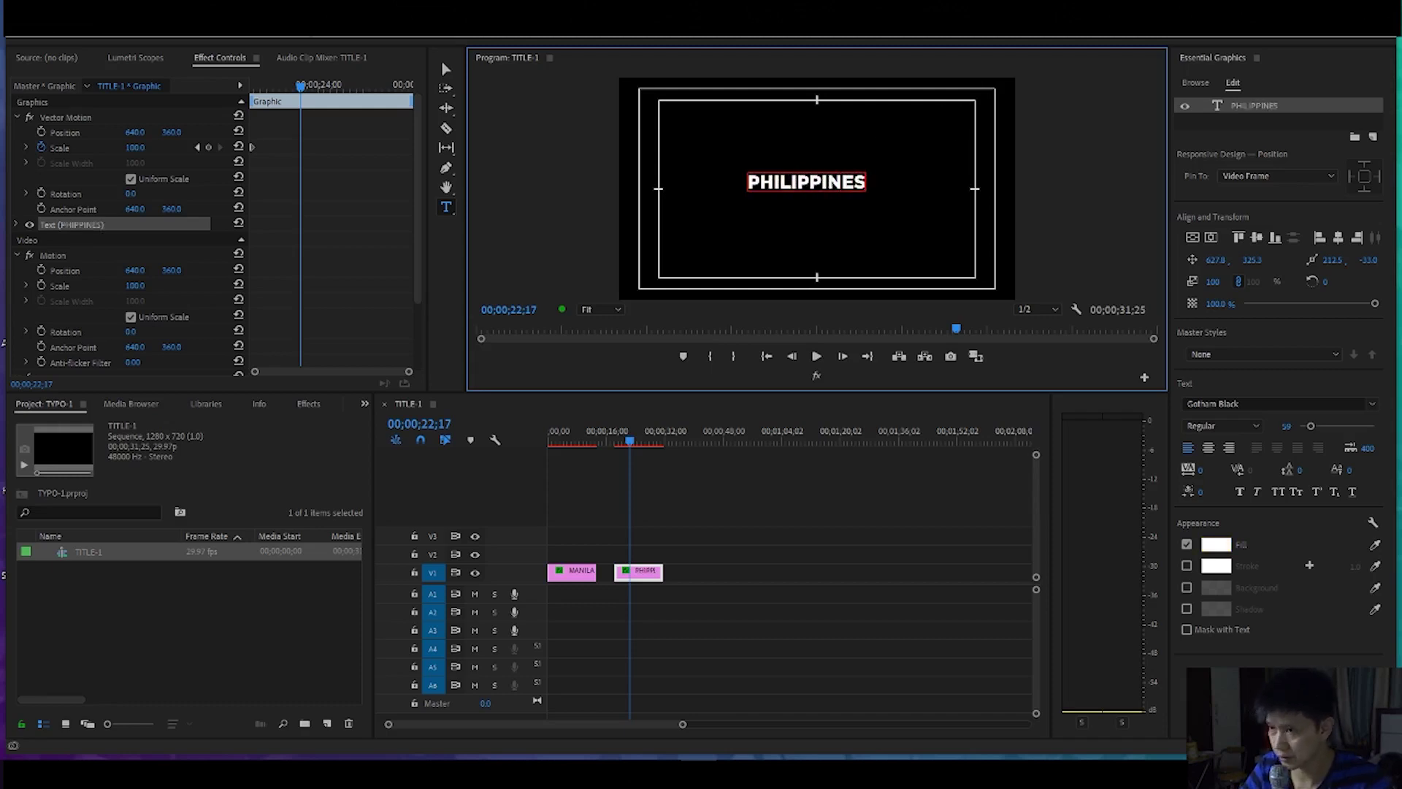
Step: Stack both titles at the sequence start, with MANILA on V2 and PHILIPPINES on V1 beneath it
mouse_move(571, 570)
mouse_down()
mouse_move(574, 552)
mouse_move(572, 570)
mouse_up()
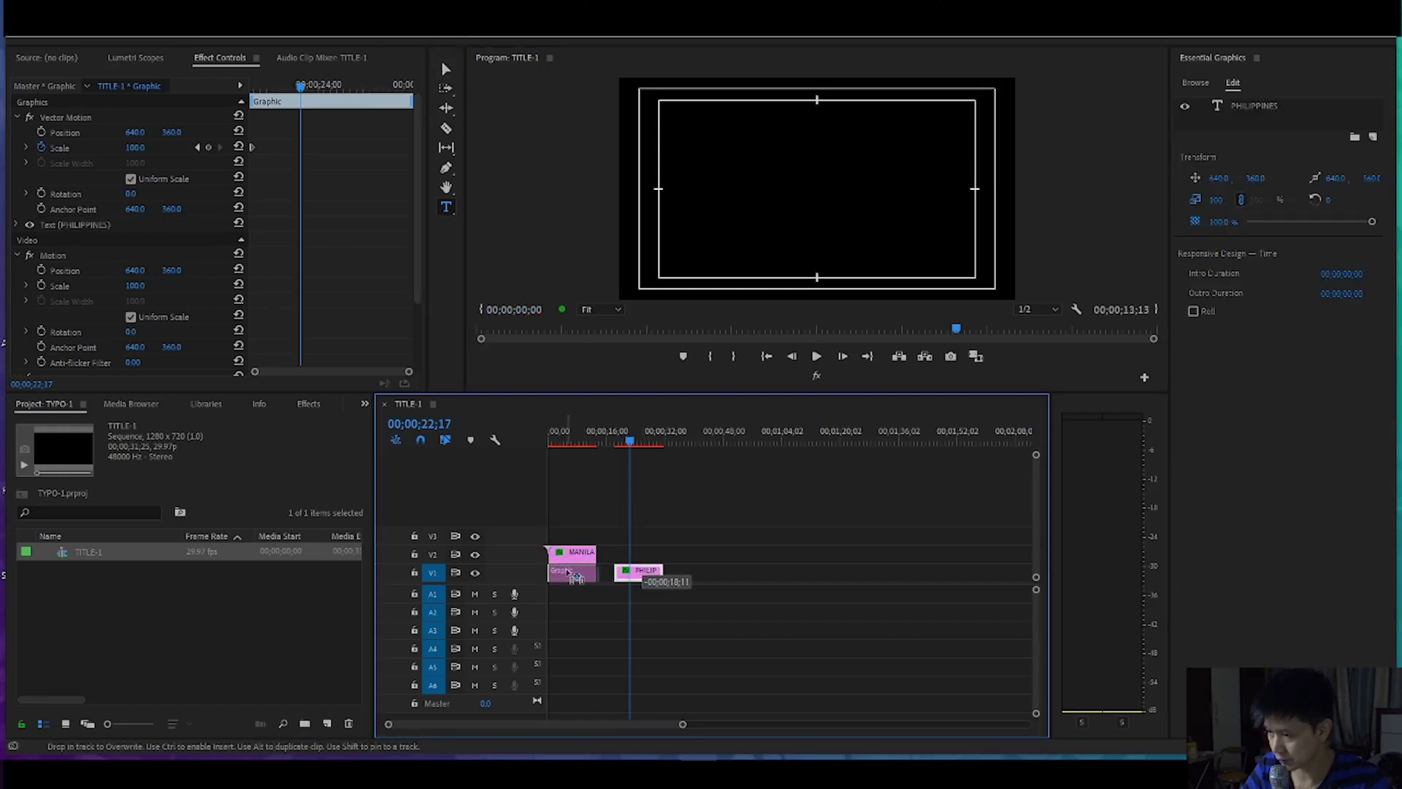
drag(592, 442, 564, 443)
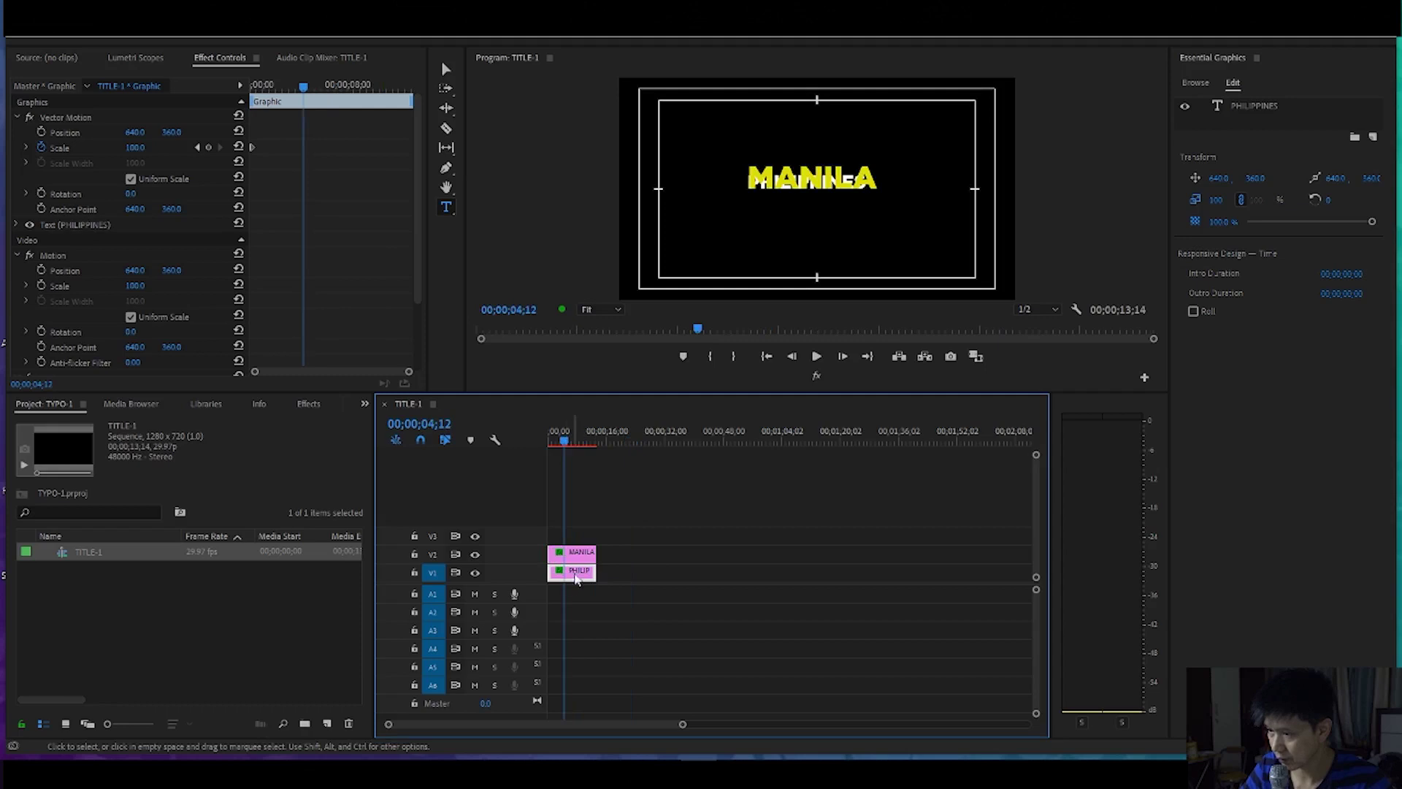
mouse_move(568, 443)
mouse_down()
mouse_move(606, 441)
mouse_move(548, 441)
mouse_move(574, 441)
mouse_up()
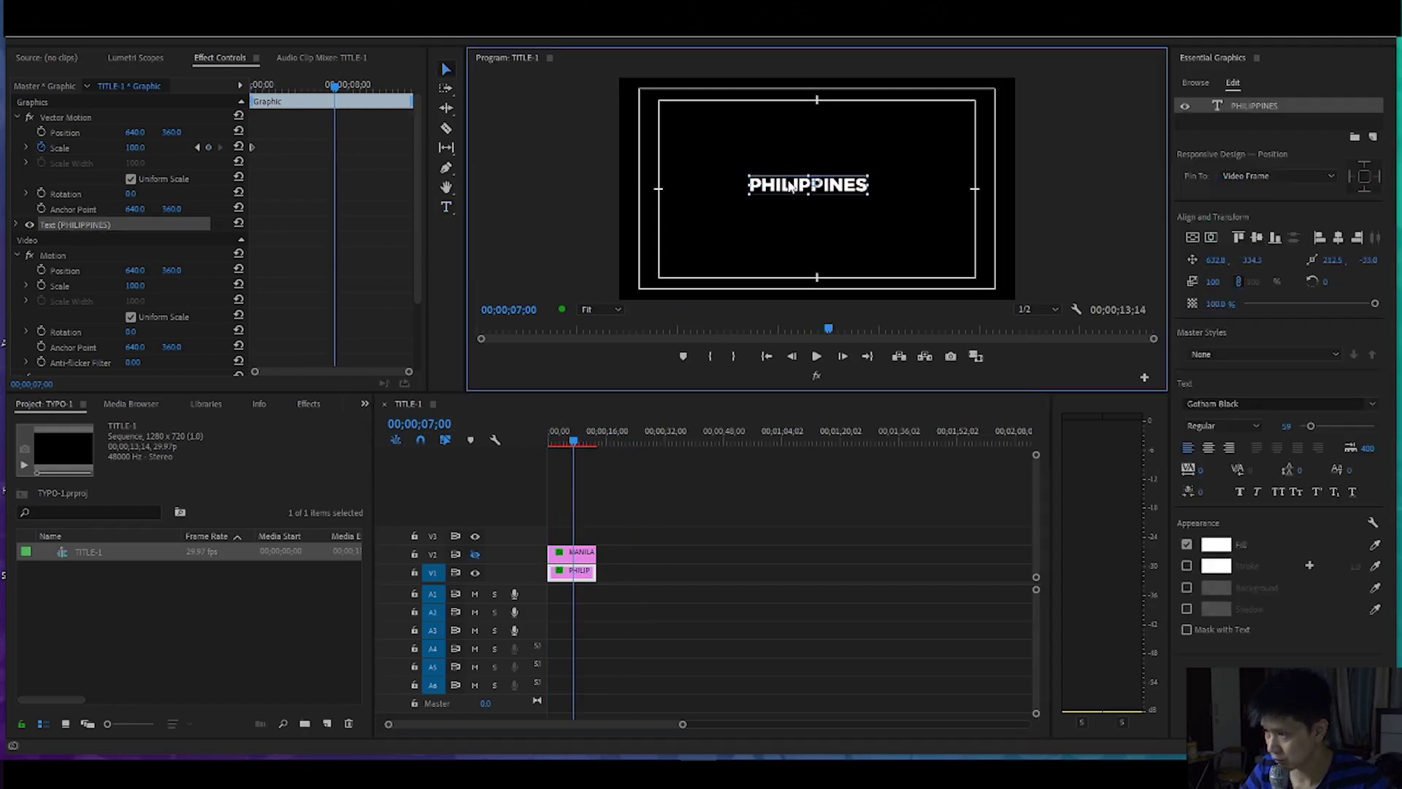
Step: Move the PHILIPPINES text directly below MANILA in the frame, with track V2 visible for alignment
drag(792, 188, 793, 204)
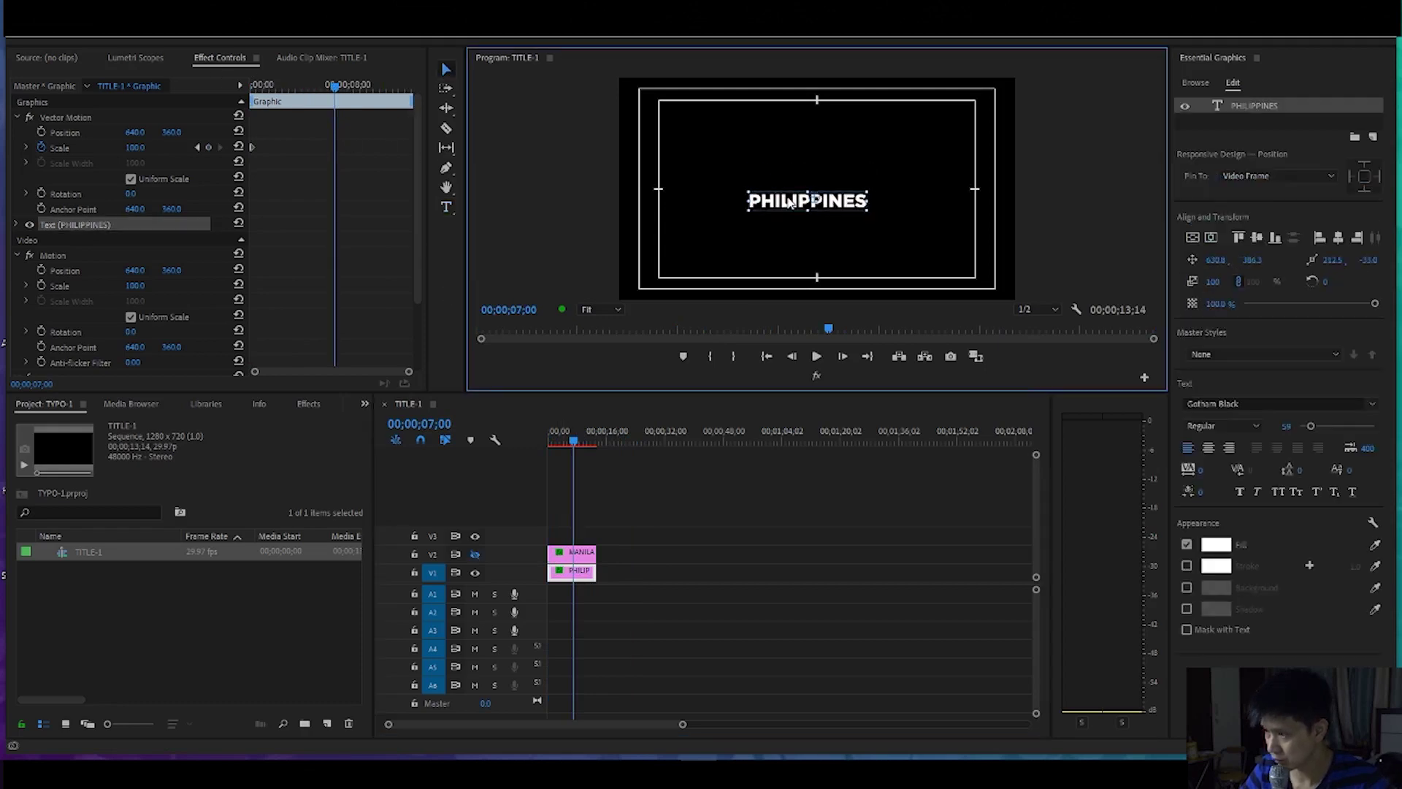
click(475, 554)
drag(830, 204, 864, 203)
Step: Set the PHILIPPINES font size to 62 and fine-tune its position centred just below MANILA
click(1282, 423)
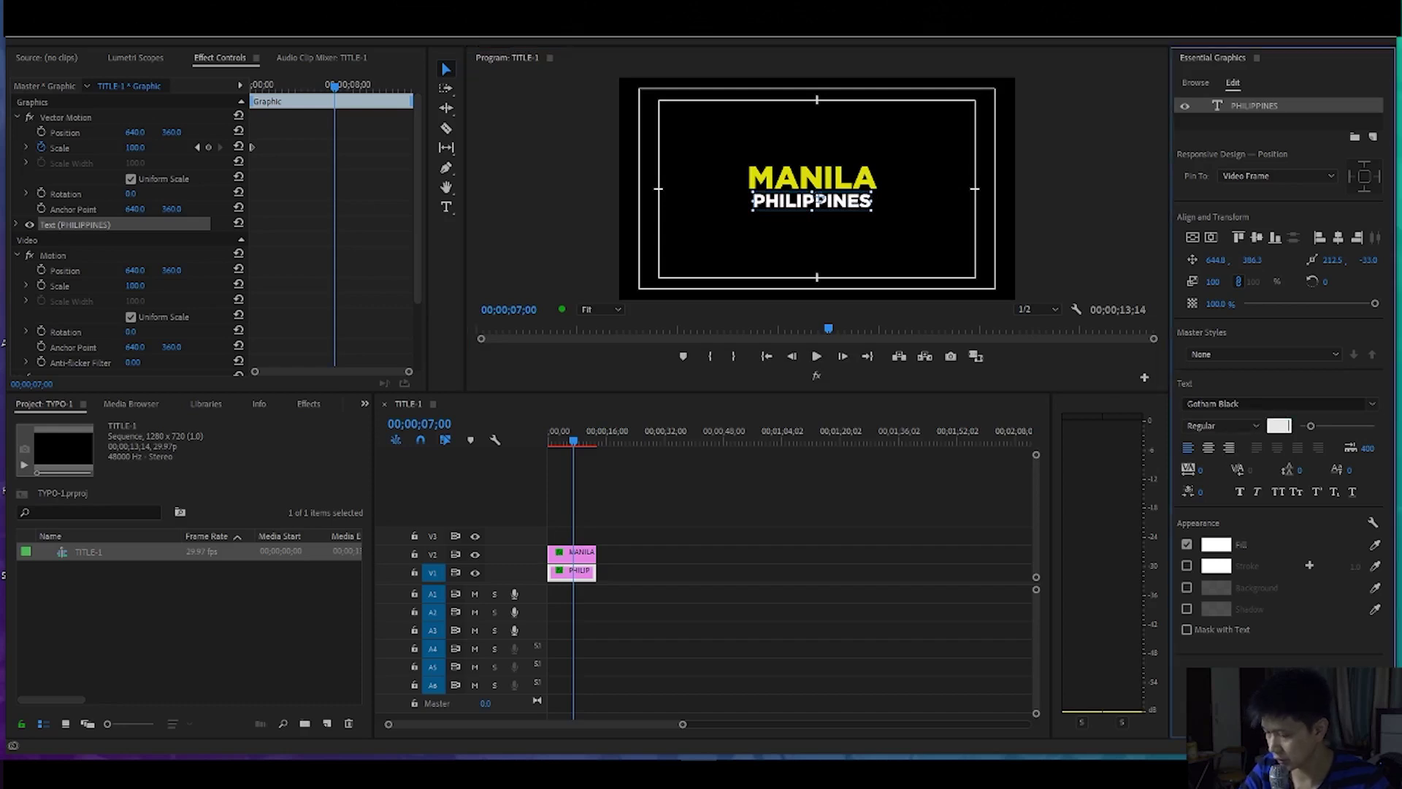
text(62)
key(Return)
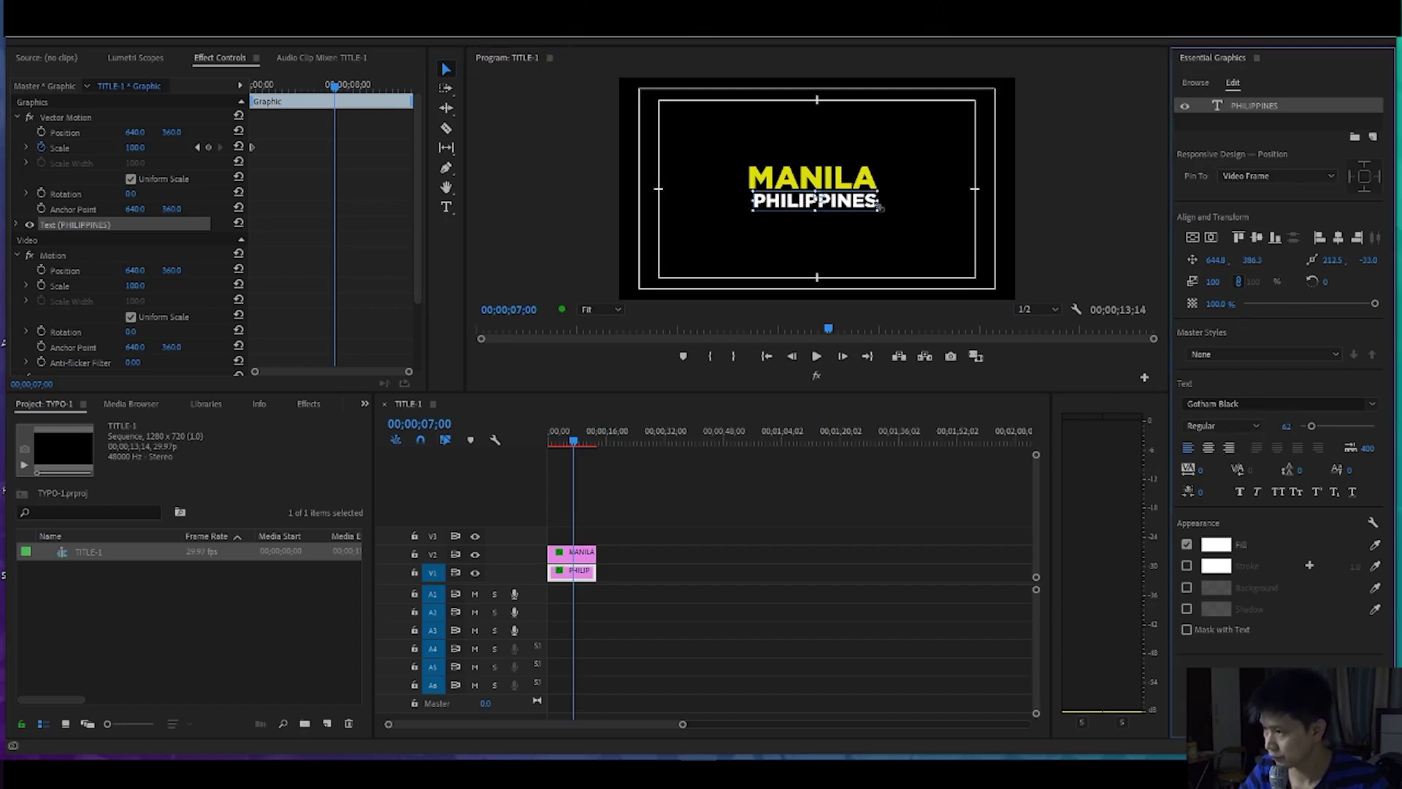
drag(824, 200, 820, 203)
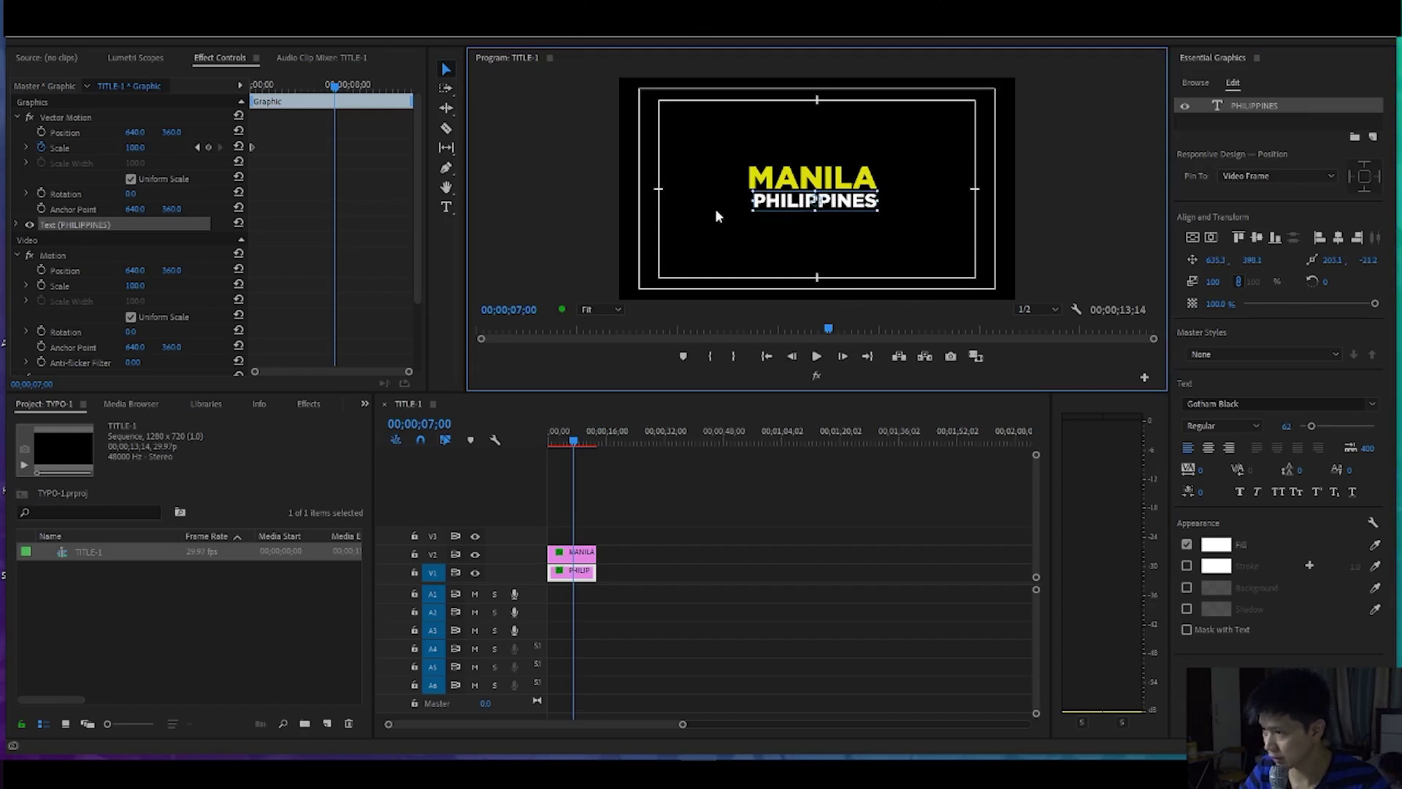
drag(800, 205, 801, 208)
click(942, 191)
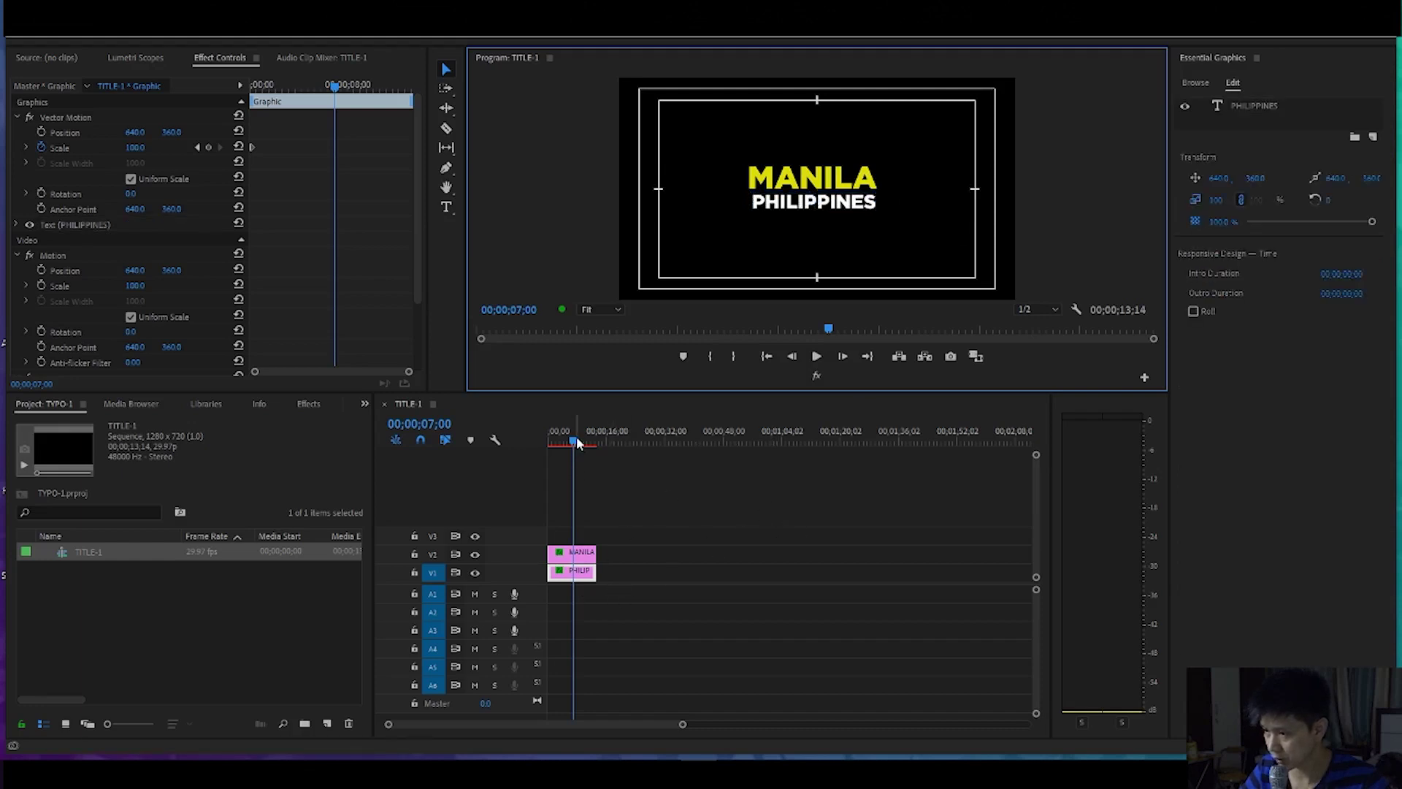
Step: Play the MANILA / PHILIPPINES title from the sequence start to review how both texts scale in together
drag(568, 442, 428, 440)
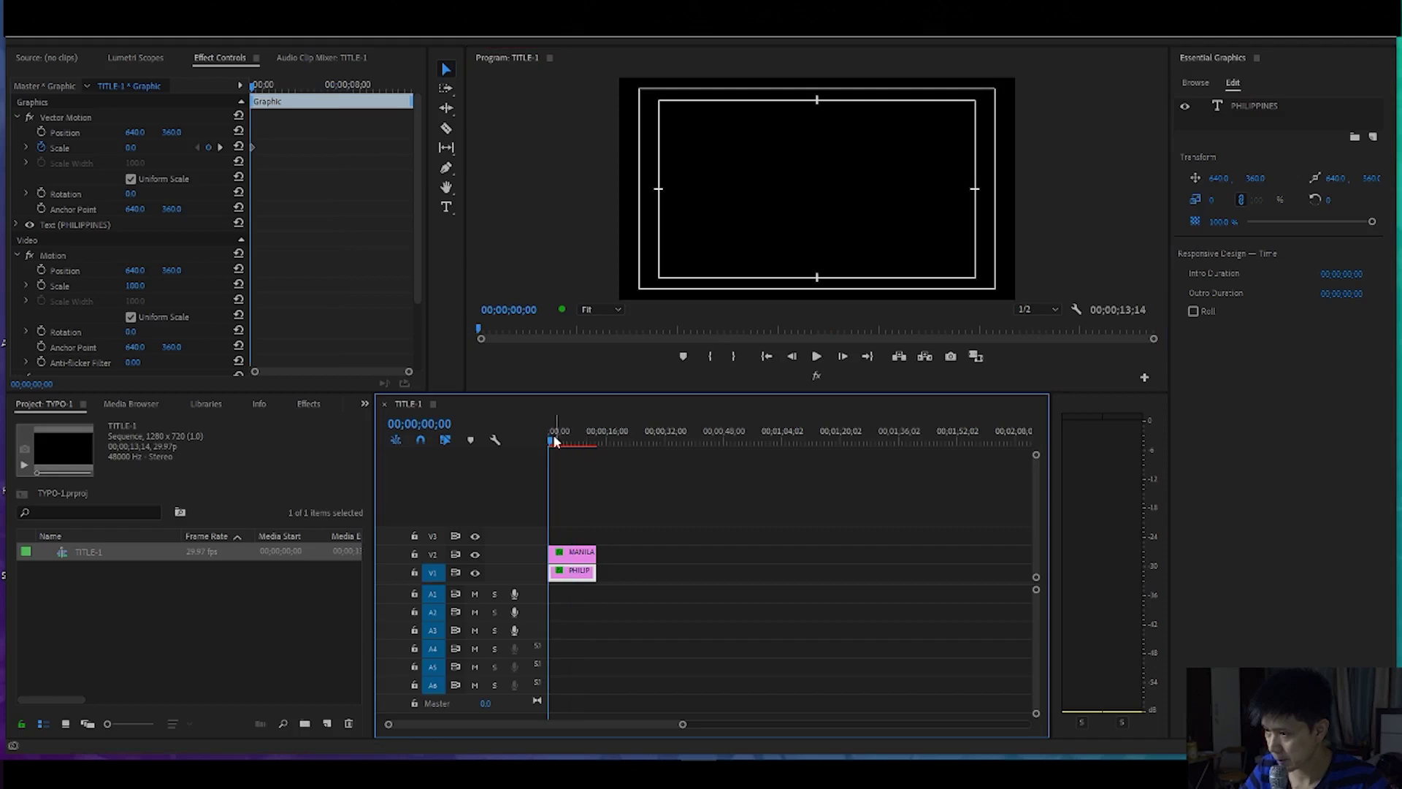
mouse_move(549, 439)
mouse_down()
mouse_move(529, 450)
mouse_move(560, 439)
mouse_move(541, 441)
mouse_up()
key(space)
key(space)
key(z)
drag(654, 526, 533, 620)
key(v)
drag(563, 441, 536, 461)
key(space)
key(space)
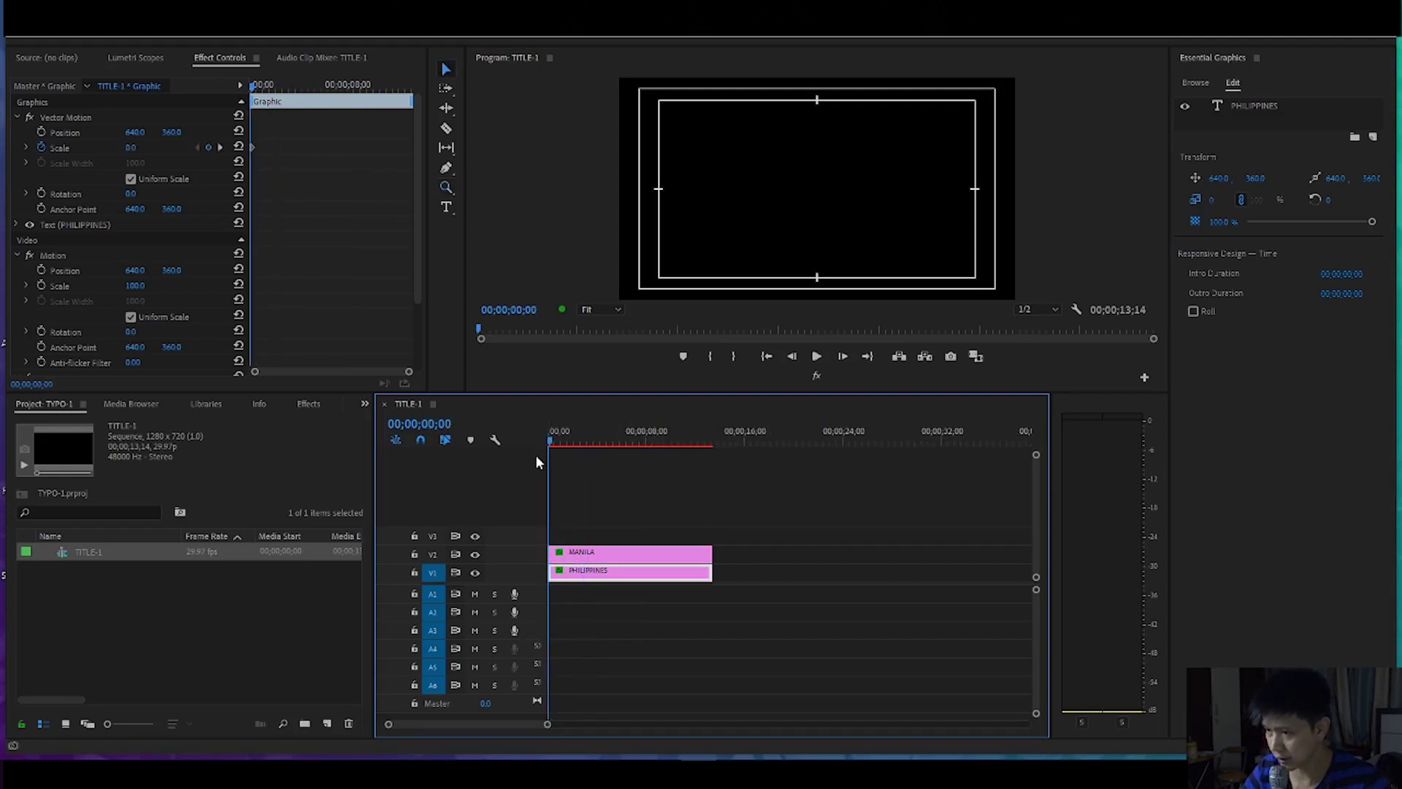
Step: Shift the PHILIPPINES clip on V1 three frames later so it starts just after MANILA
key(Right)
key(Right)
key(Right)
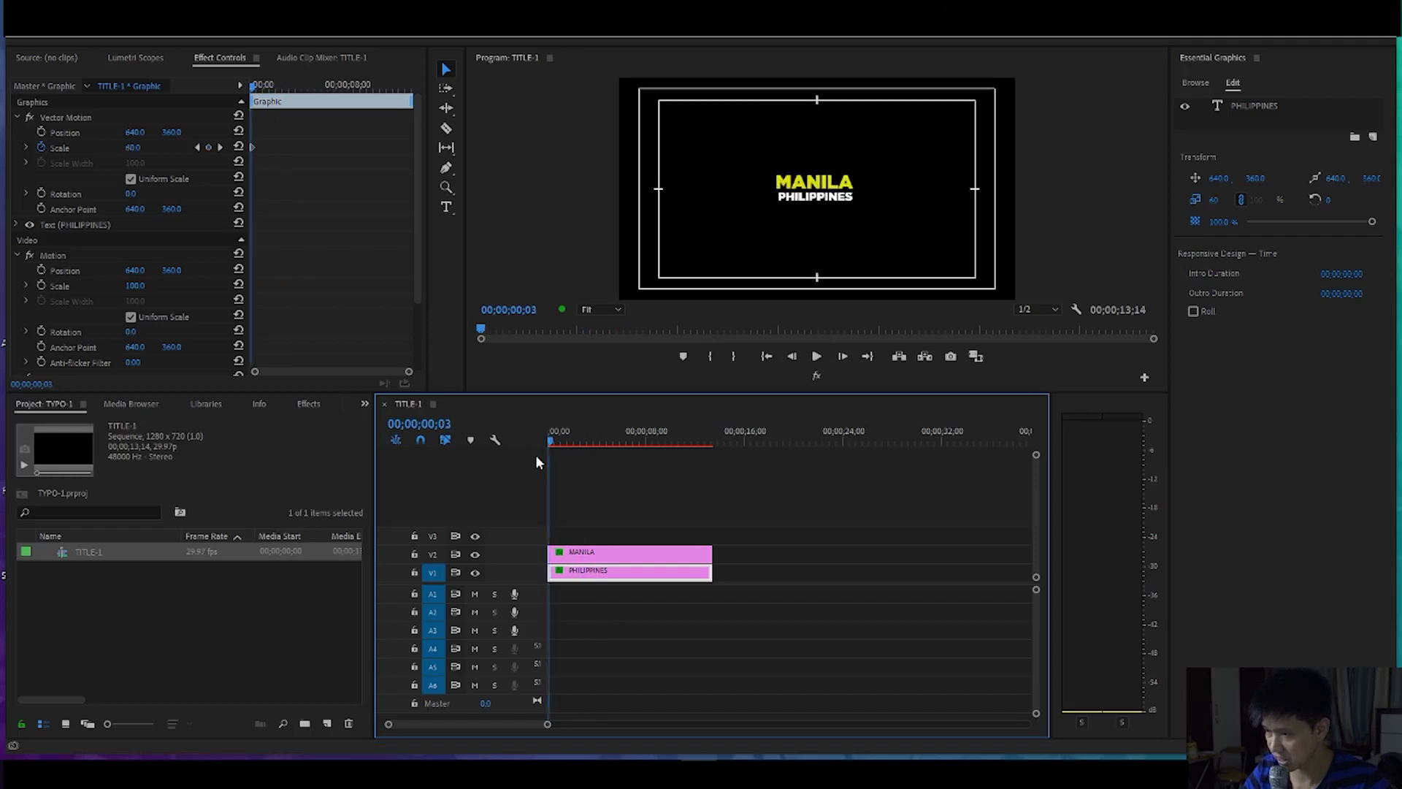
drag(546, 724, 464, 723)
drag(567, 582, 572, 582)
Step: Change the MANILA clip's Scale keyframes to Bezier interpolation and play the result
click(563, 441)
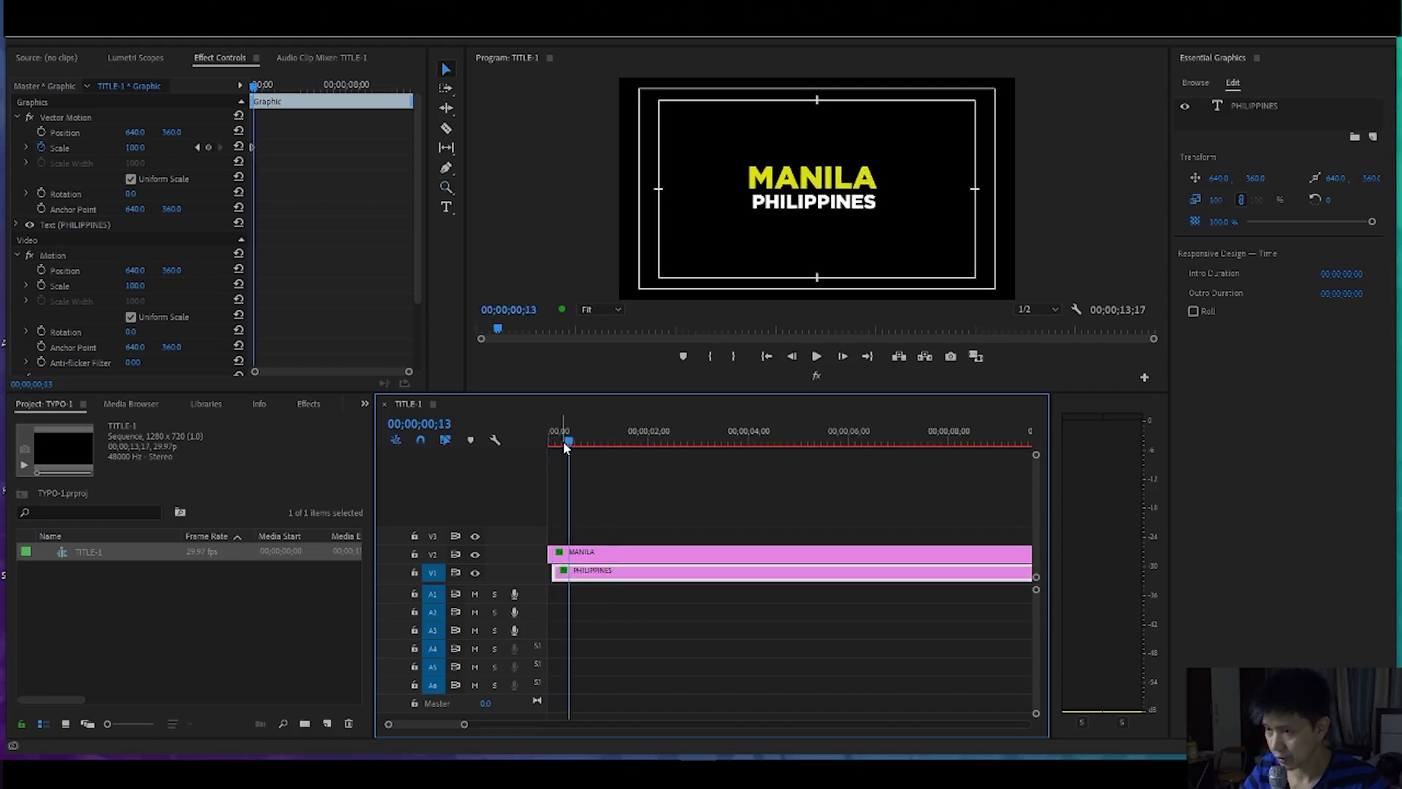
click(576, 554)
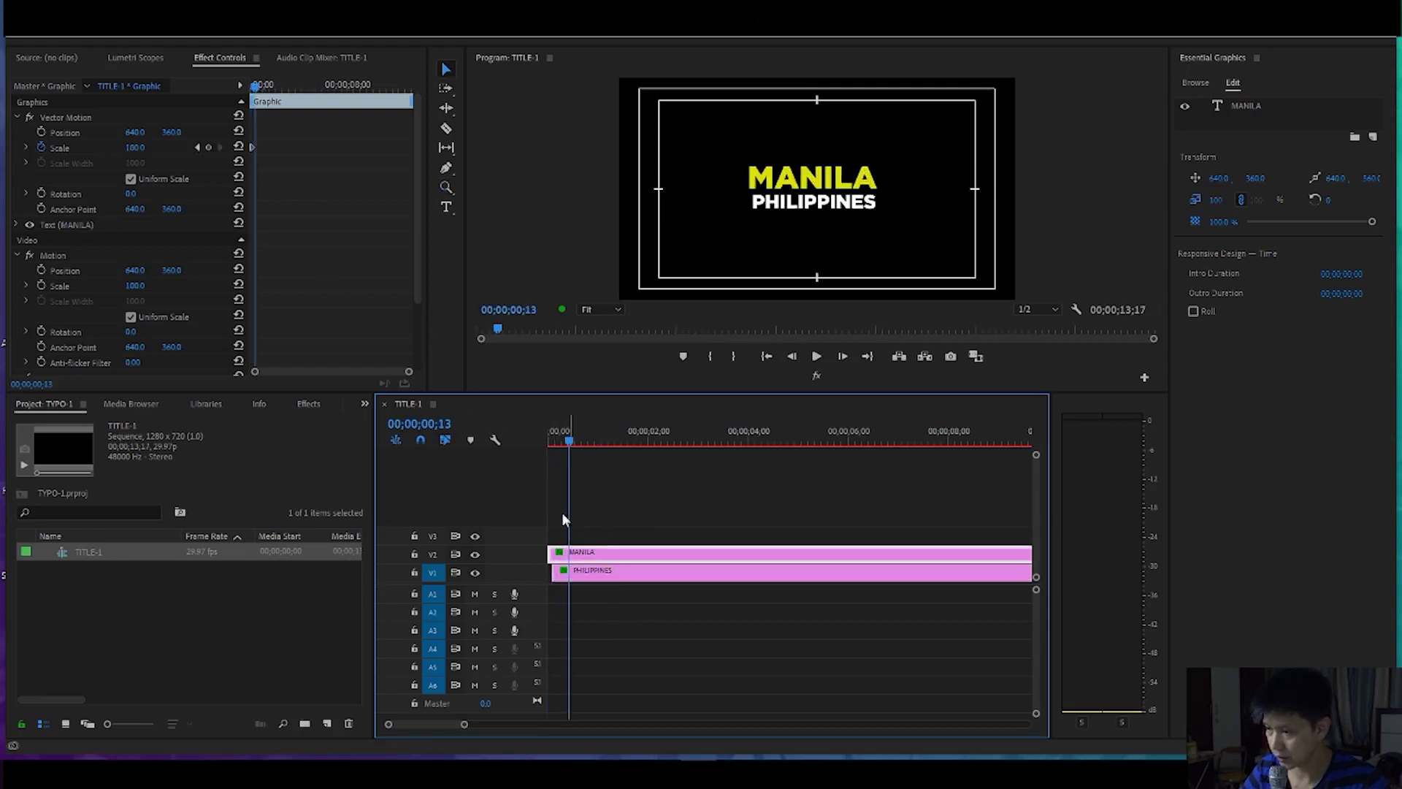
drag(409, 375, 353, 370)
drag(243, 165, 231, 185)
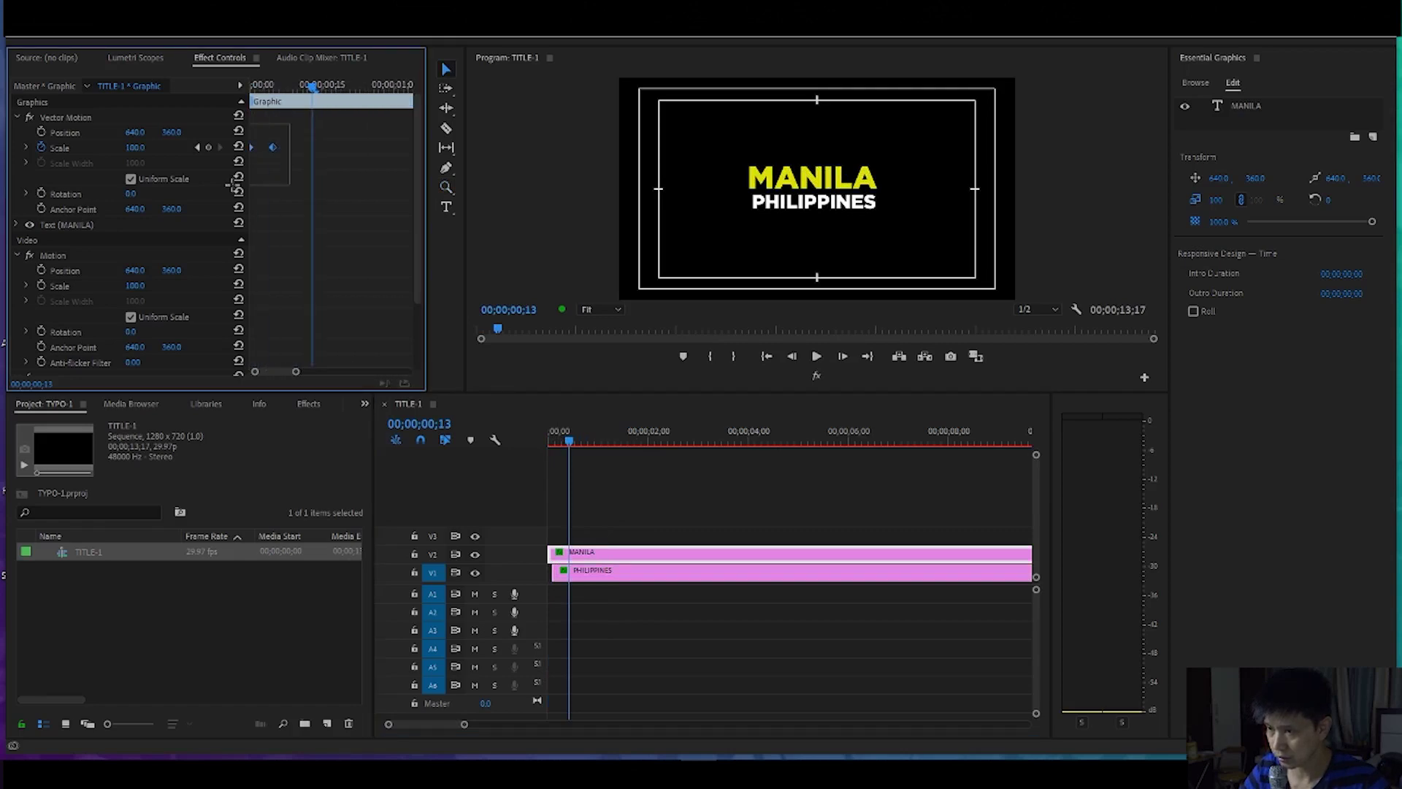
drag(289, 124, 231, 185)
right_click(272, 148)
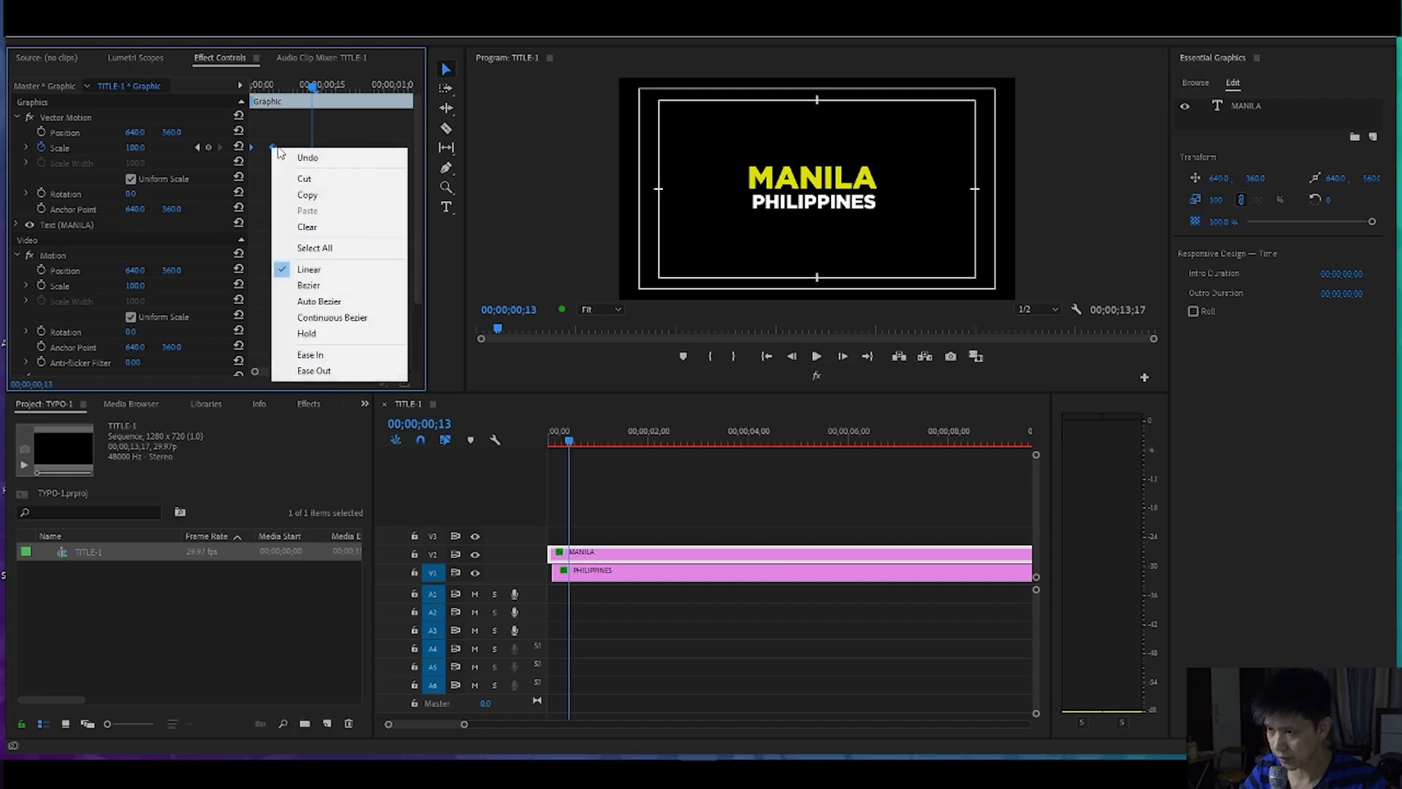
click(326, 285)
drag(356, 86, 136, 132)
key(space)
key(space)
Step: Change the PHILIPPINES clip's Scale keyframes to Bezier interpolation and scrub through the opening animation
click(636, 579)
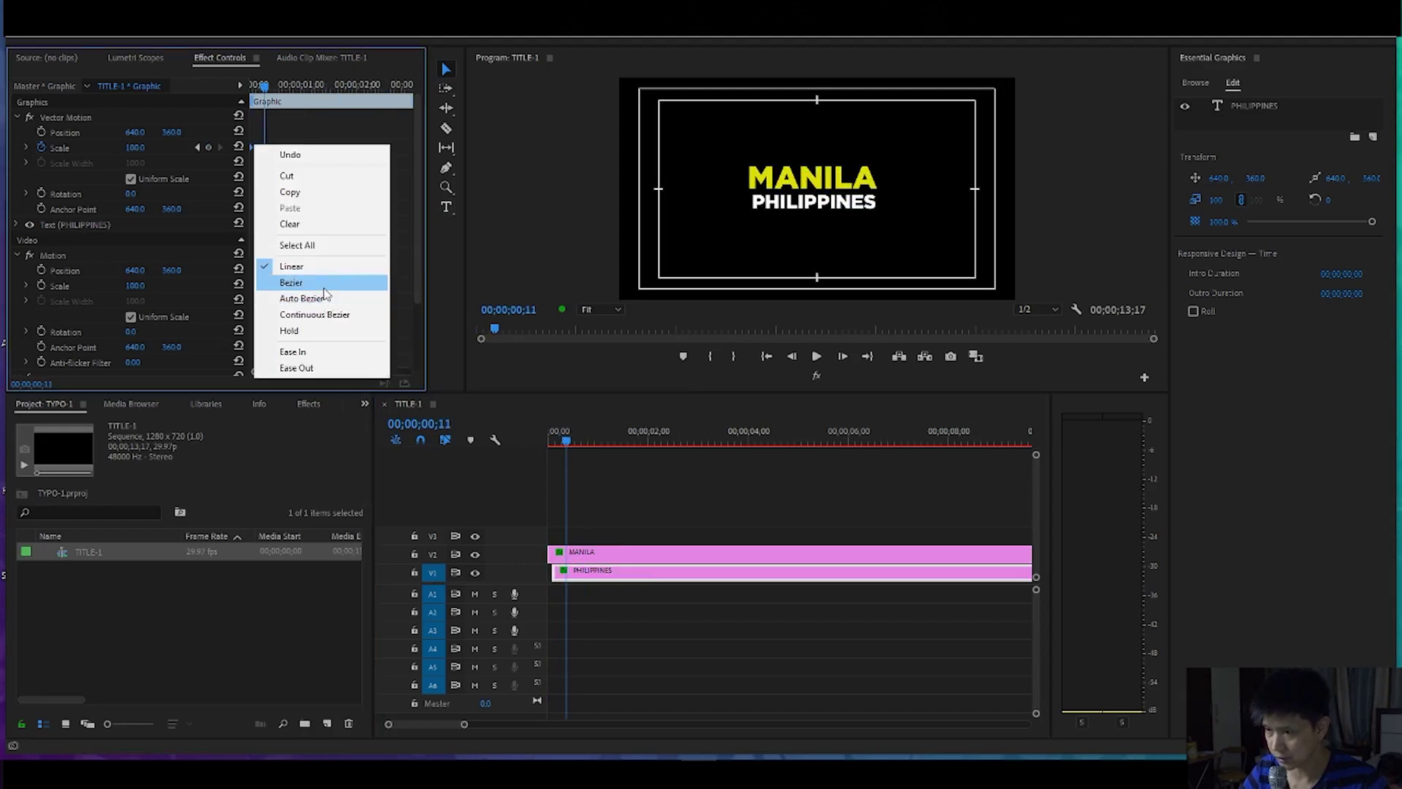
click(324, 285)
click(544, 447)
drag(545, 446, 604, 446)
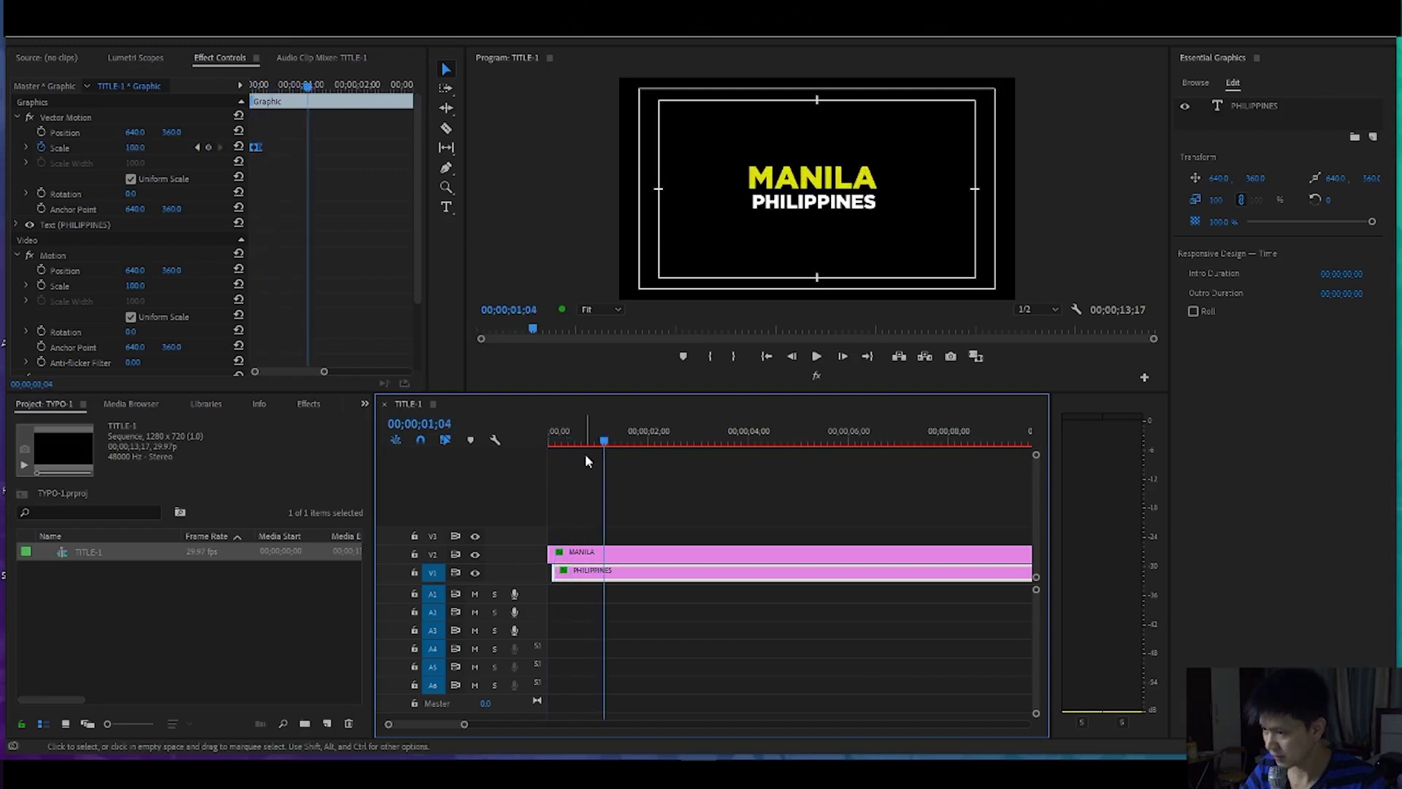
drag(606, 444, 483, 452)
Step: Start Position keyframing in MANILA's Vector Motion at 00;00;02;00
click(441, 425)
text(0200)
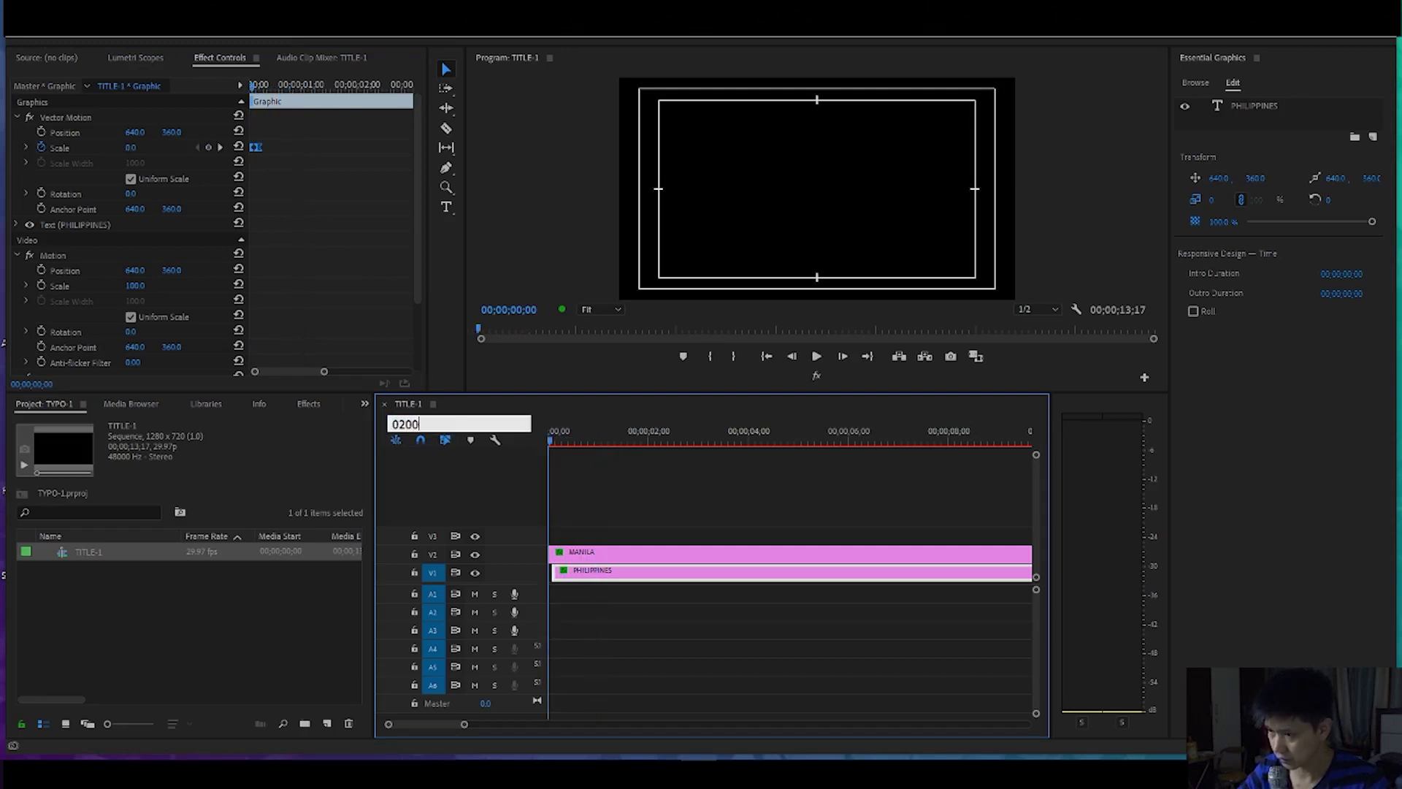
key(Return)
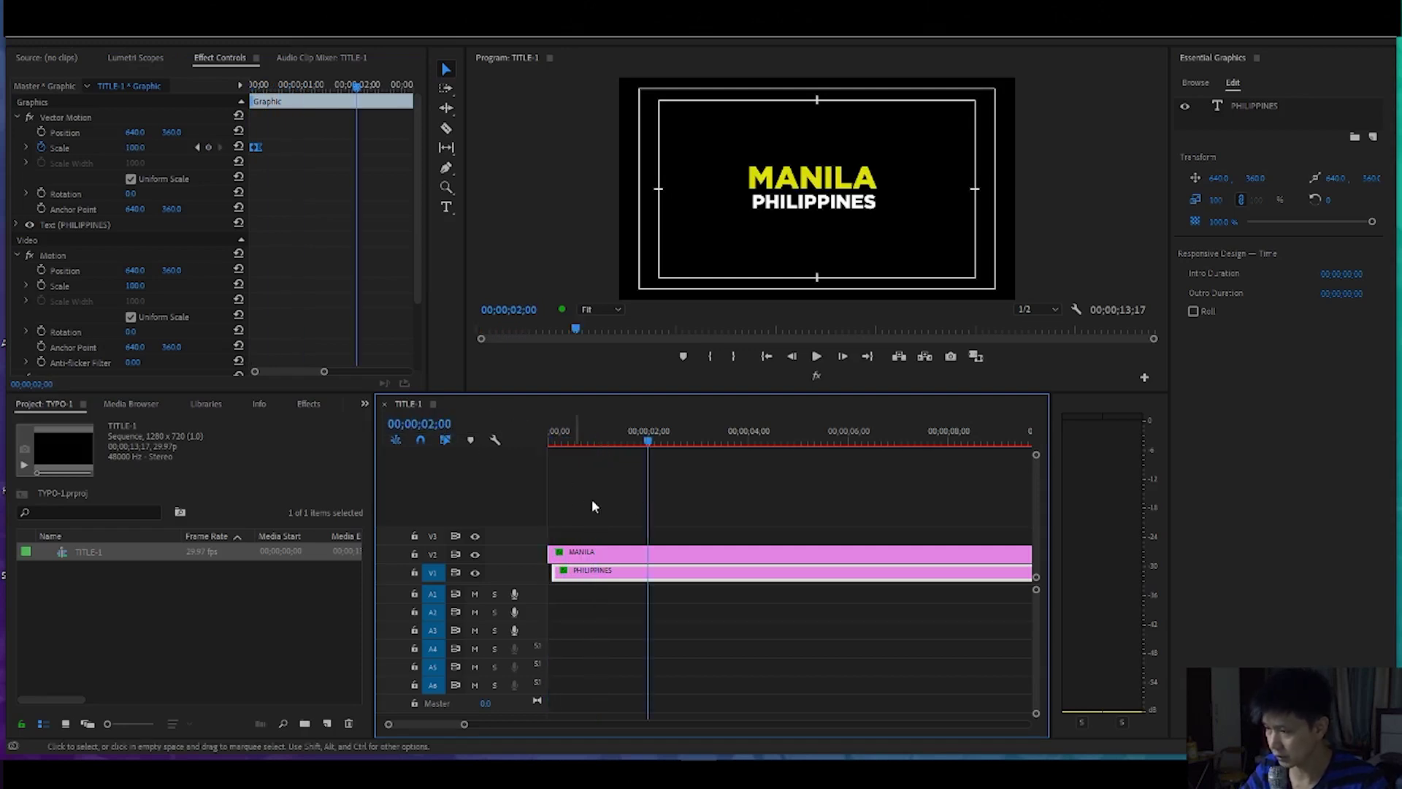
click(649, 552)
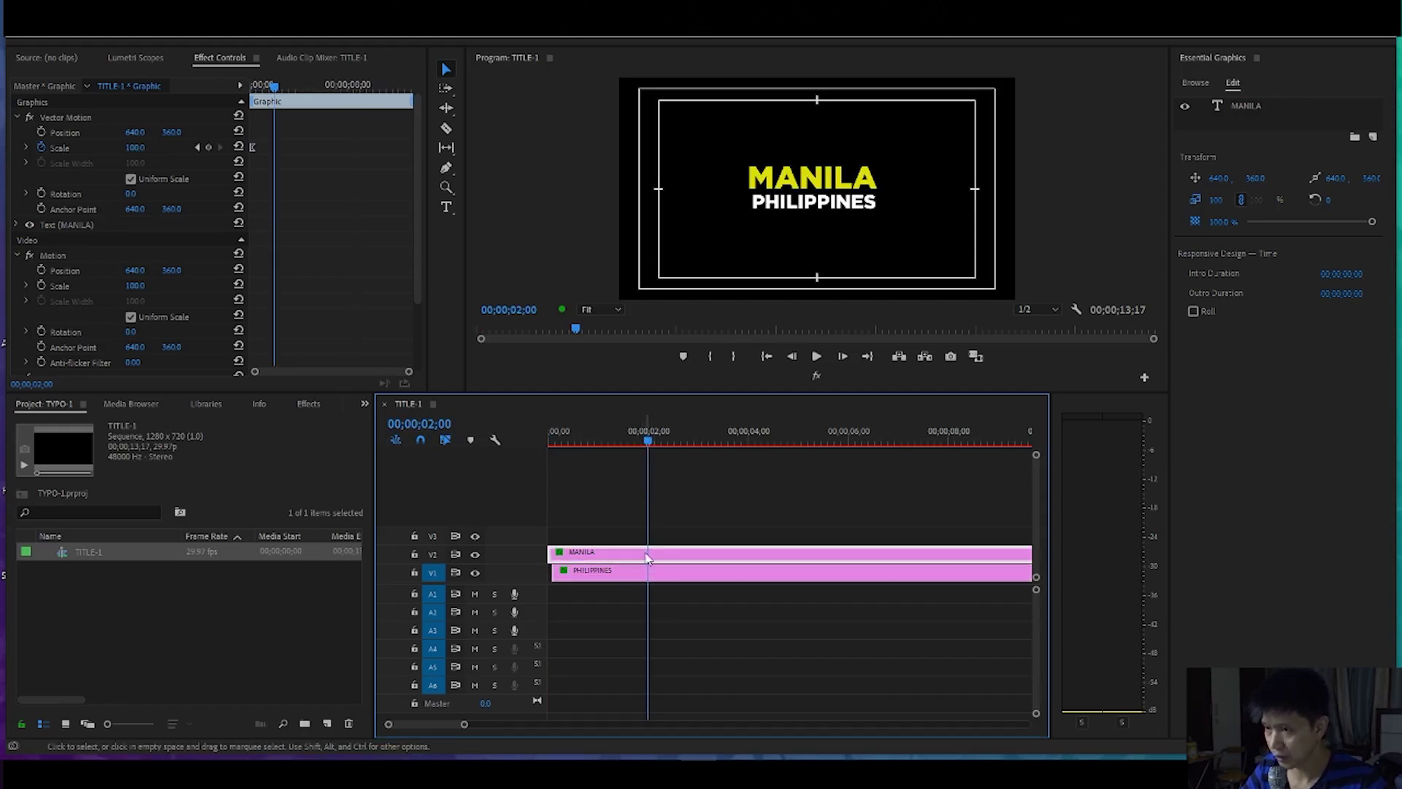
click(41, 133)
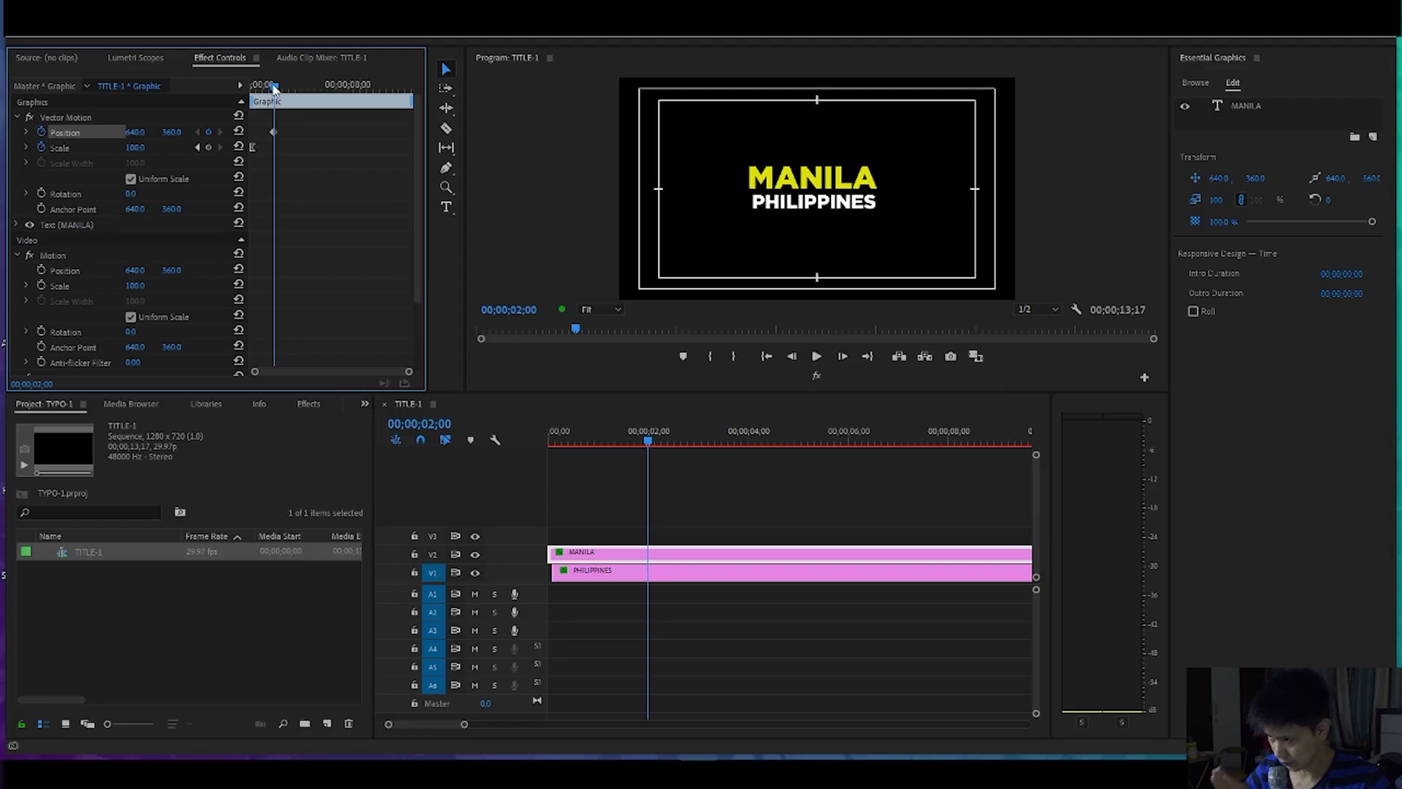
Step: Add a second Position keyframe to the MANILA graphic at 00;00;02;10
key(Right)
key(Right)
key(Right)
key(Right)
key(Right)
key(Right)
key(Right)
key(Right)
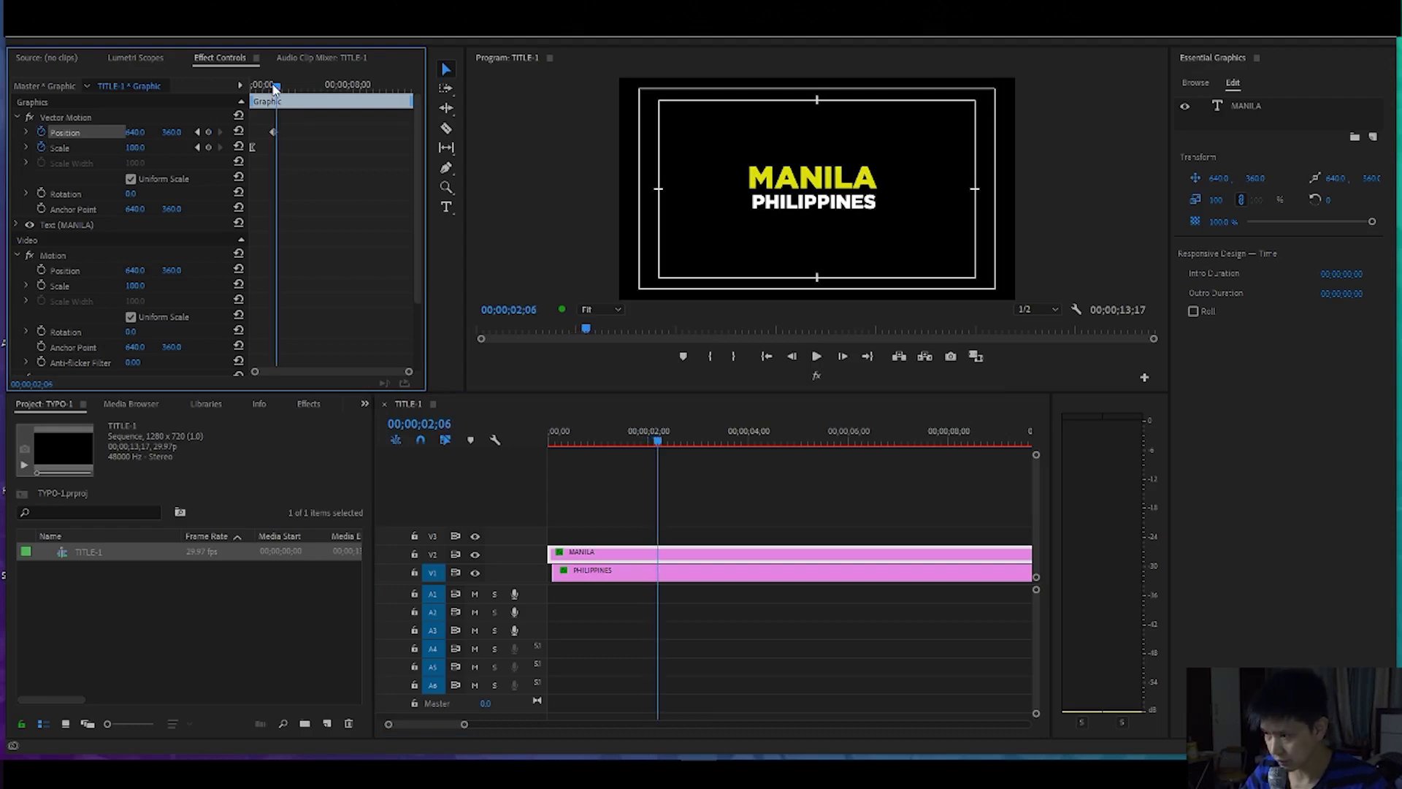
key(Right)
key(Right)
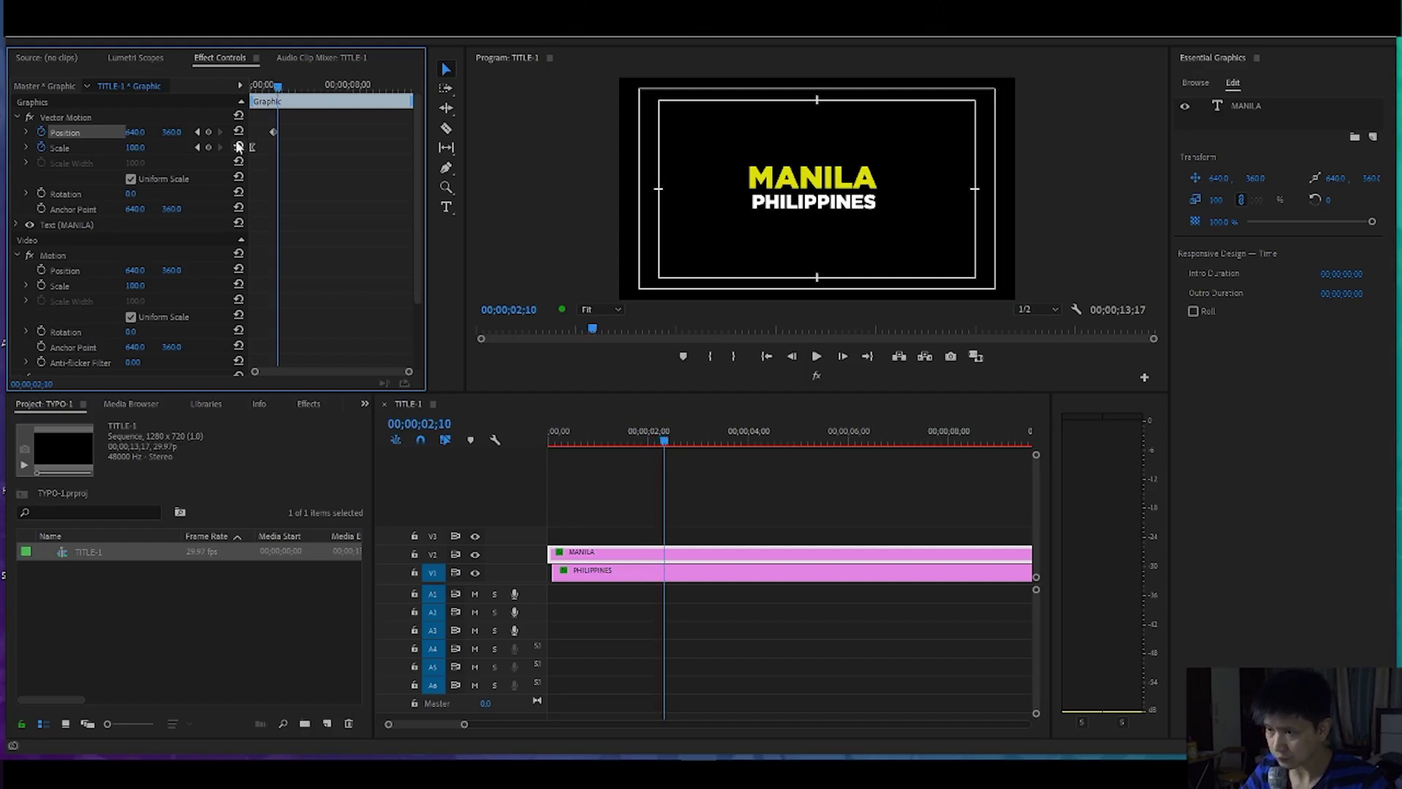
click(208, 133)
Step: Set MANILA's vertical position to -11 at the second Position keyframe, moving the text up out of the frame
key(=)
key(=)
key(=)
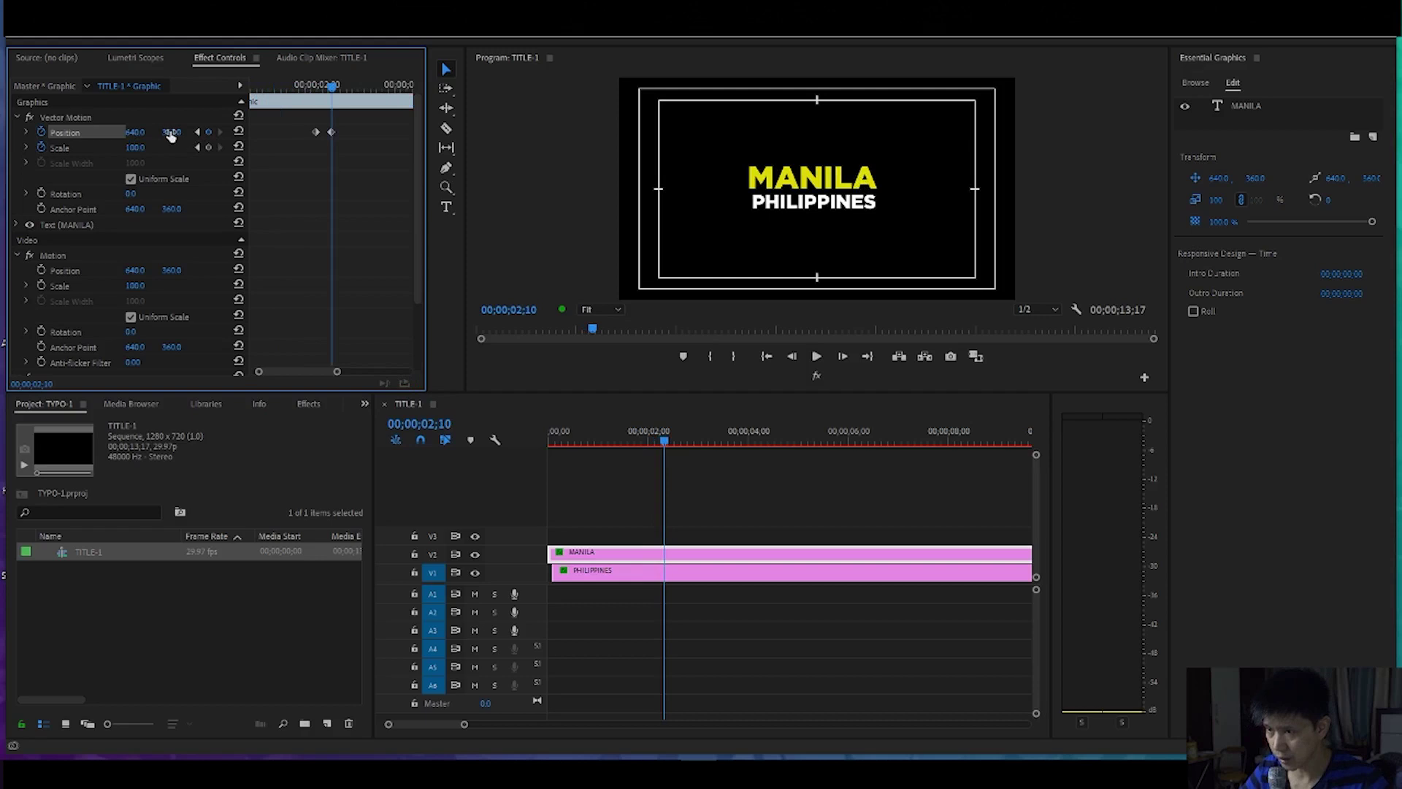
drag(173, 134, 15, 132)
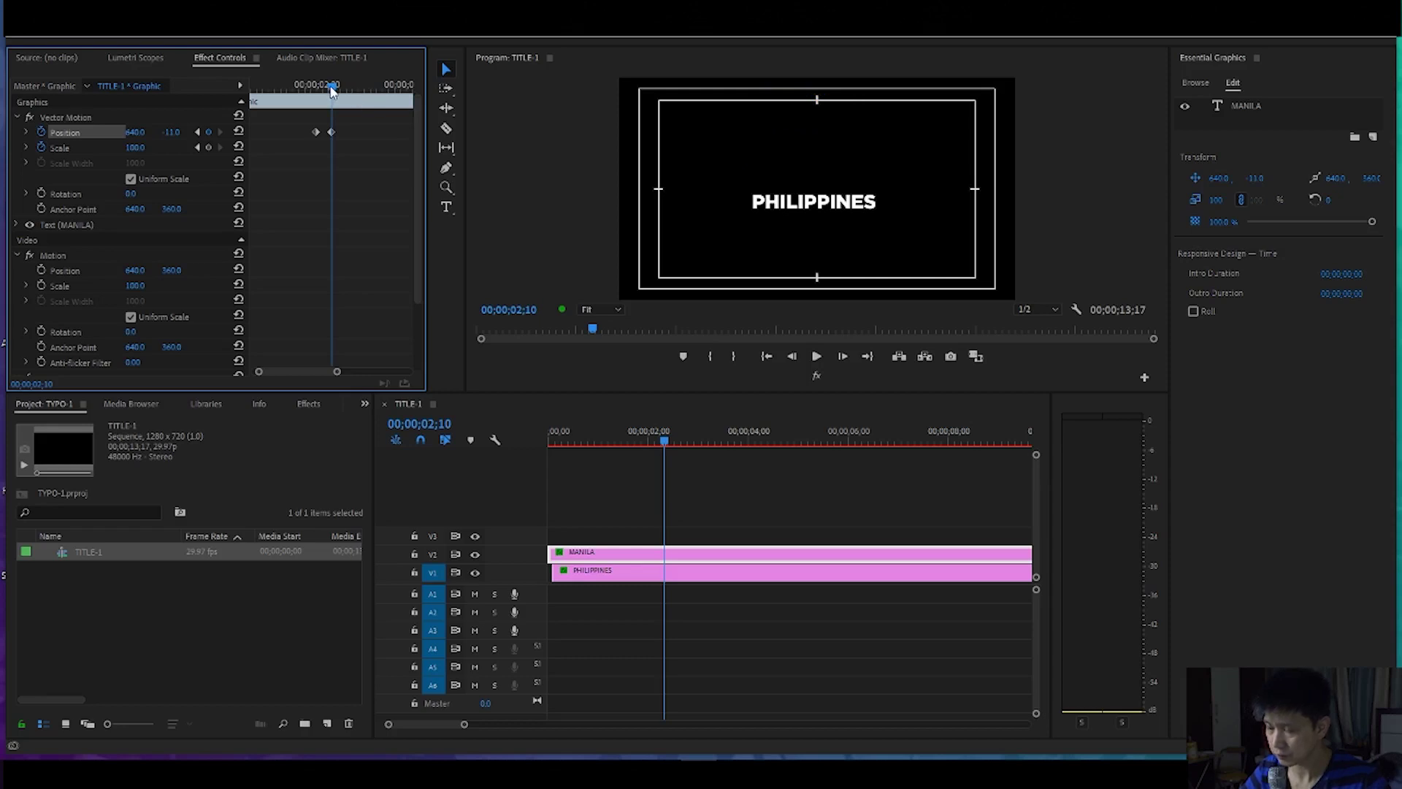
Step: Move MANILA's second Position keyframe later to 00;00;02;16 and play the slower exit
drag(328, 89, 341, 131)
key(space)
key(space)
key(space)
key(space)
key(space)
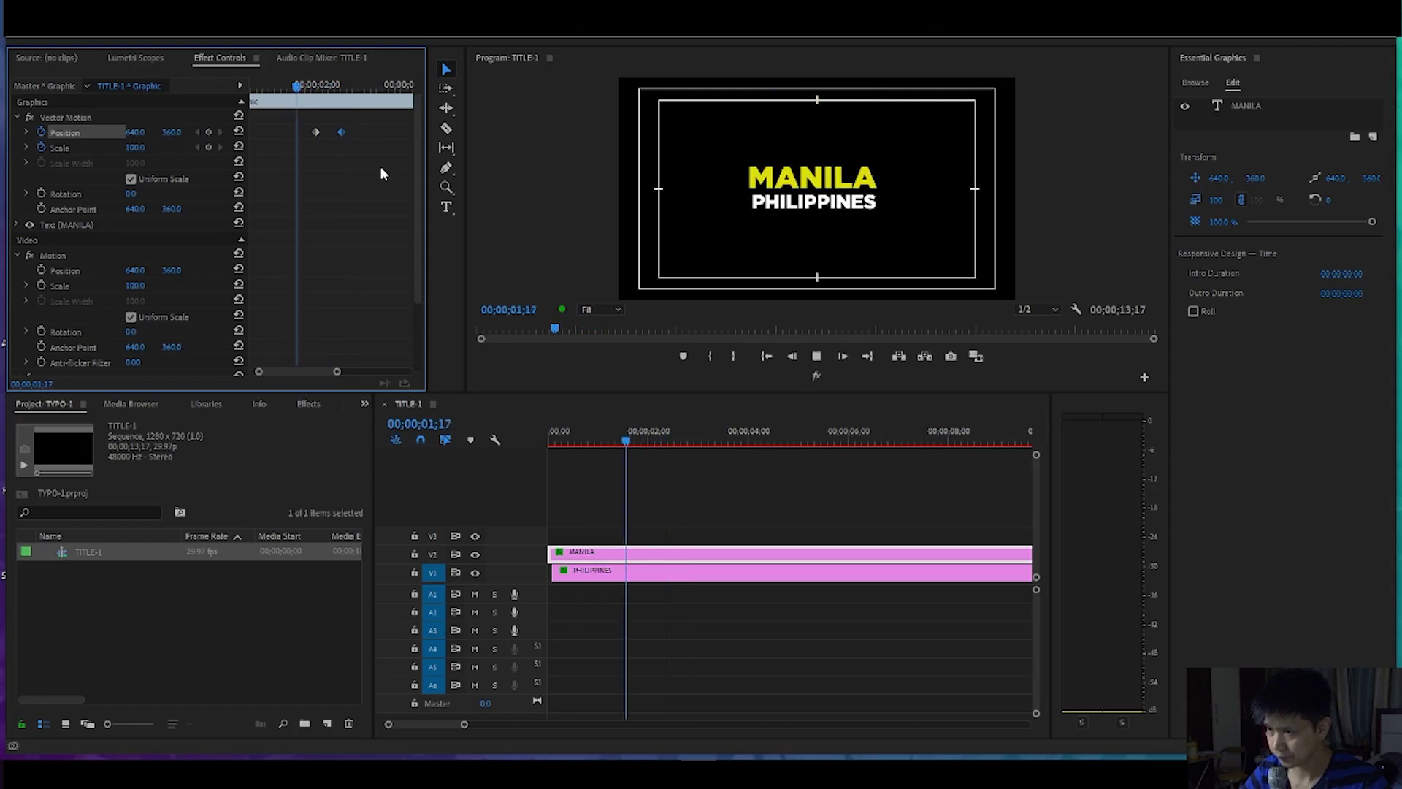
key(space)
Step: Start Position keyframing in PHILIPPINES' Vector Motion at 00;00;02;00, in line with MANILA's first Position keyframe
drag(347, 88, 316, 88)
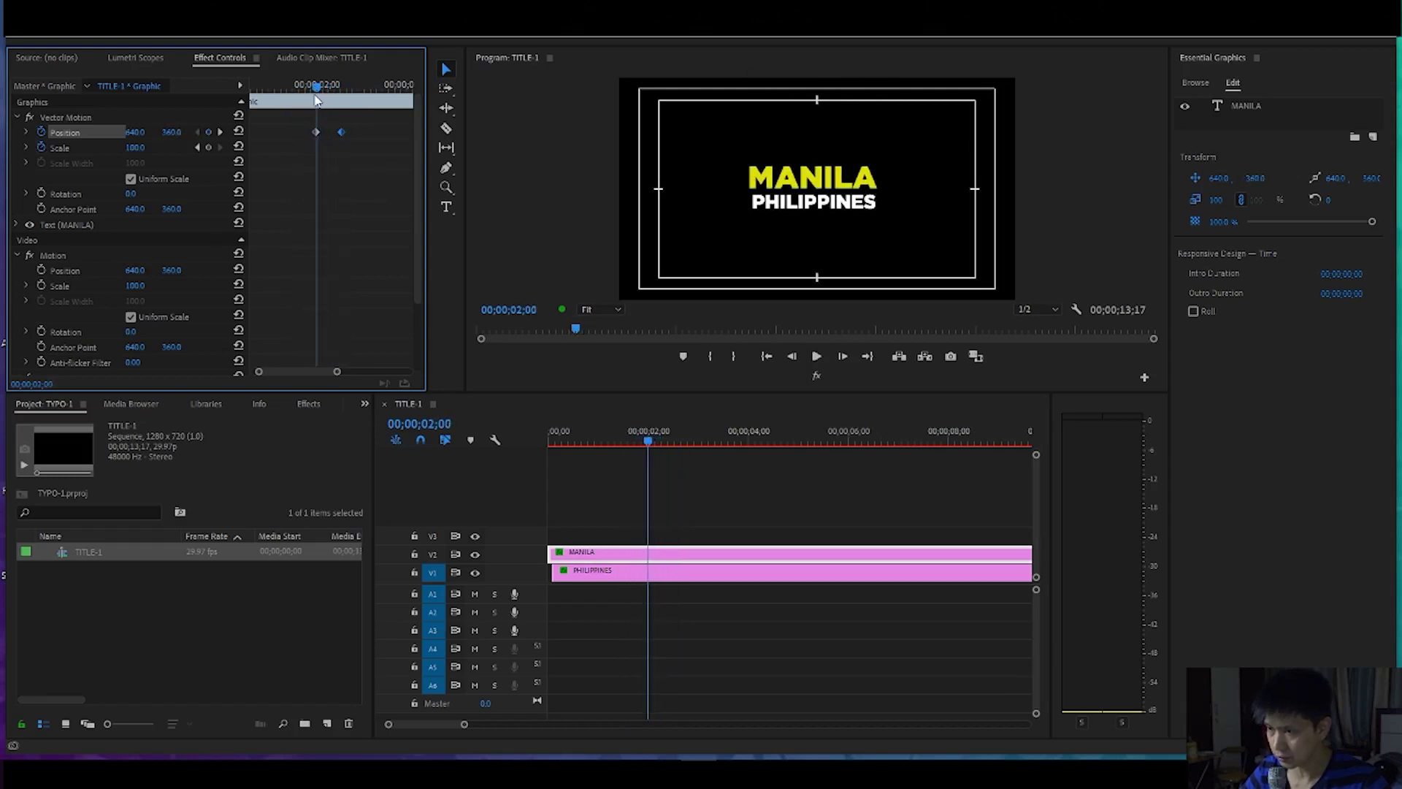
click(652, 580)
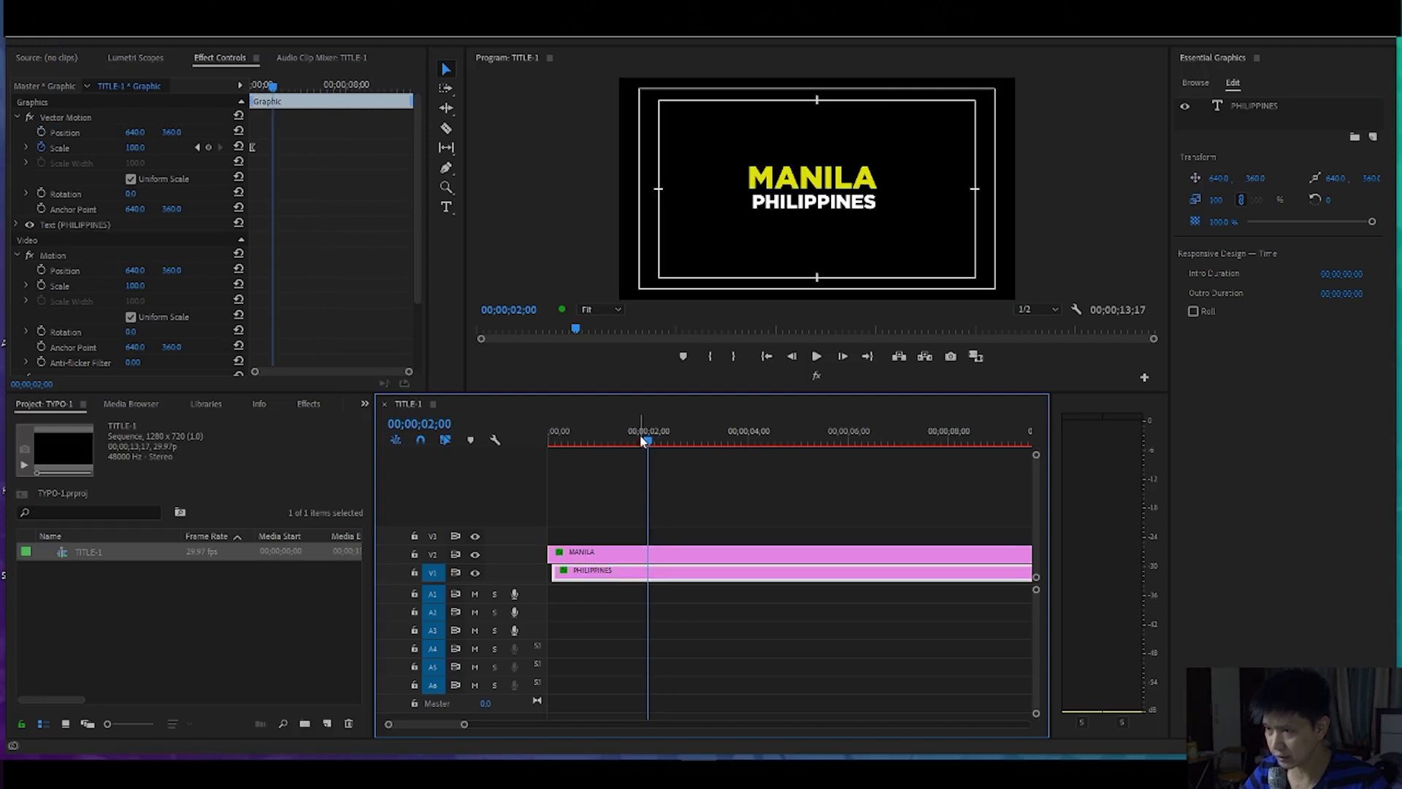
click(617, 561)
click(643, 576)
click(646, 438)
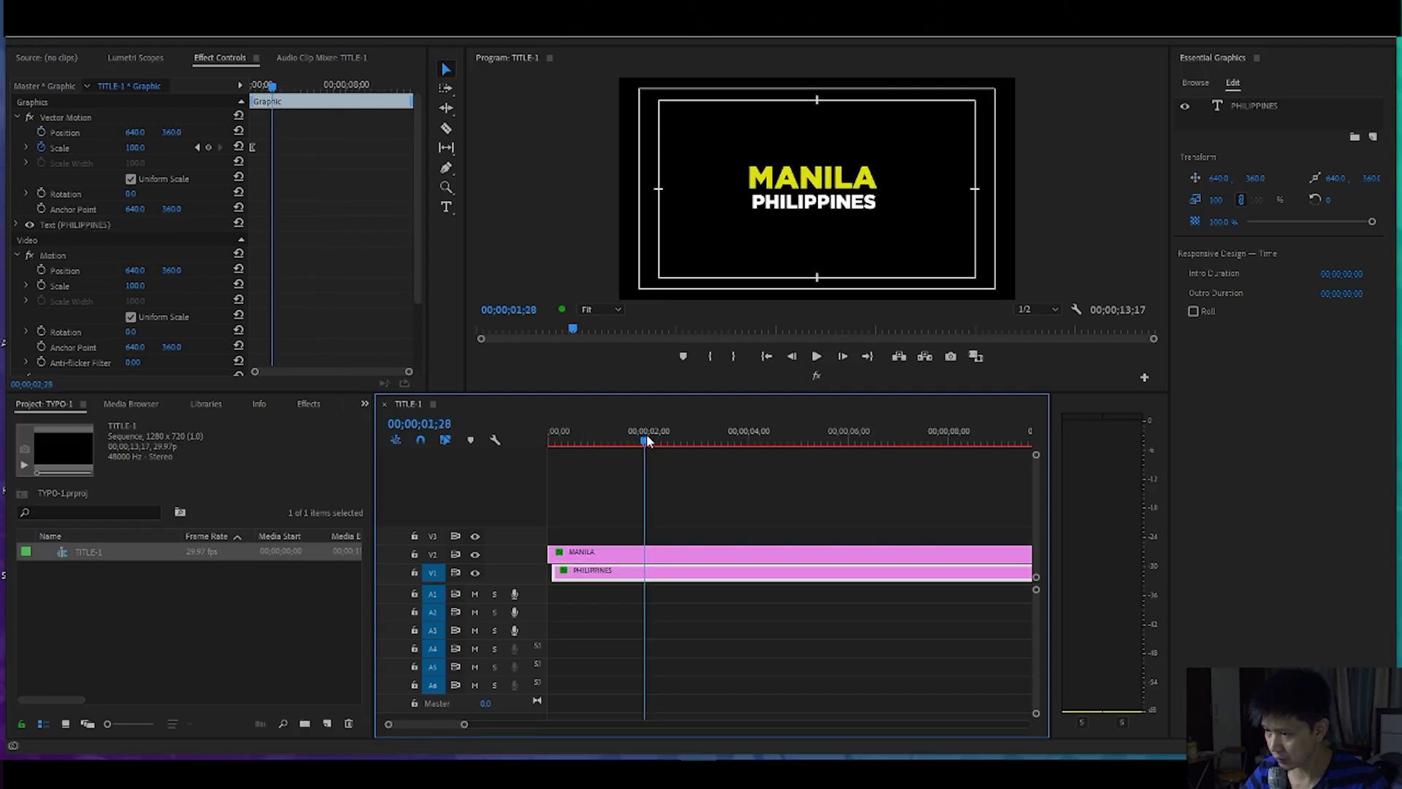
key(Right)
key(Right)
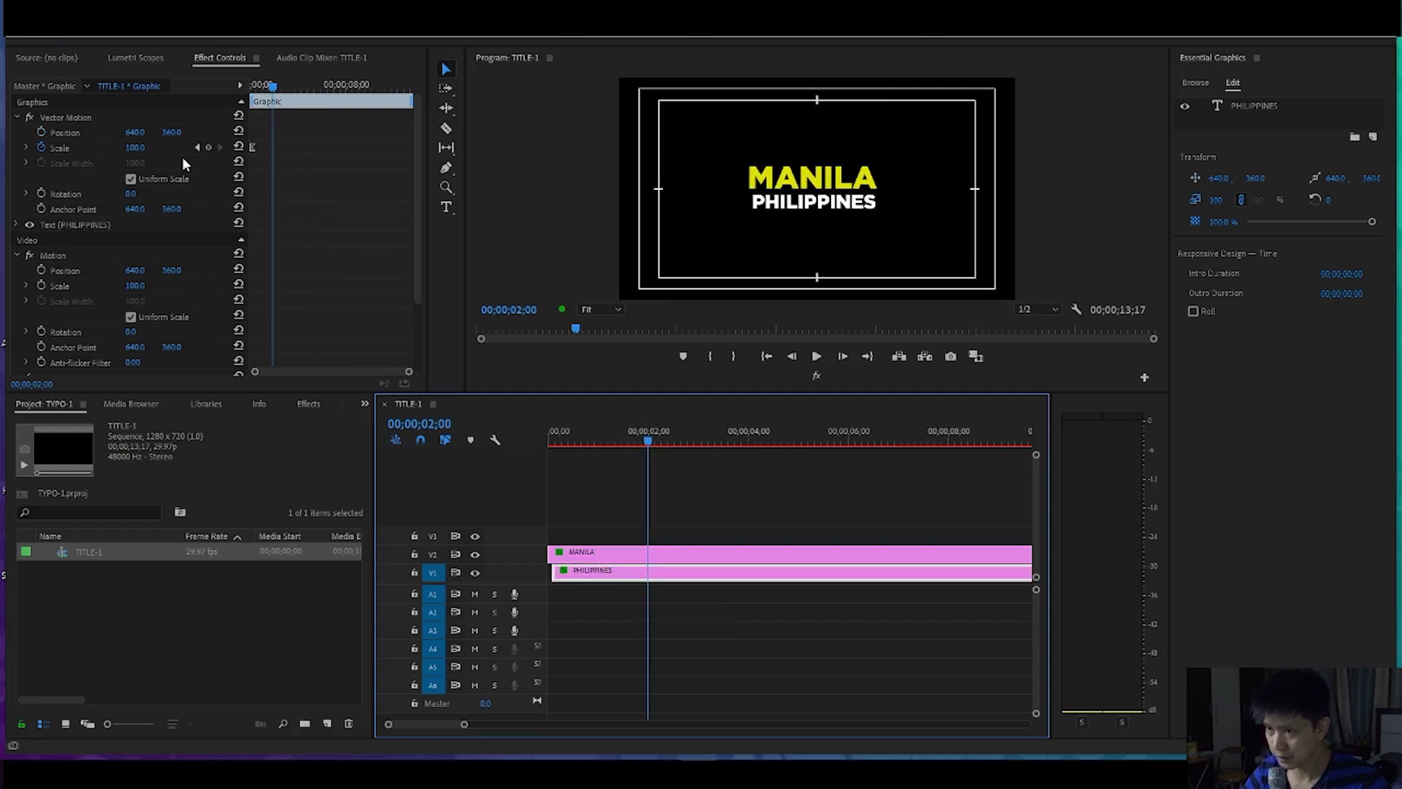
click(41, 132)
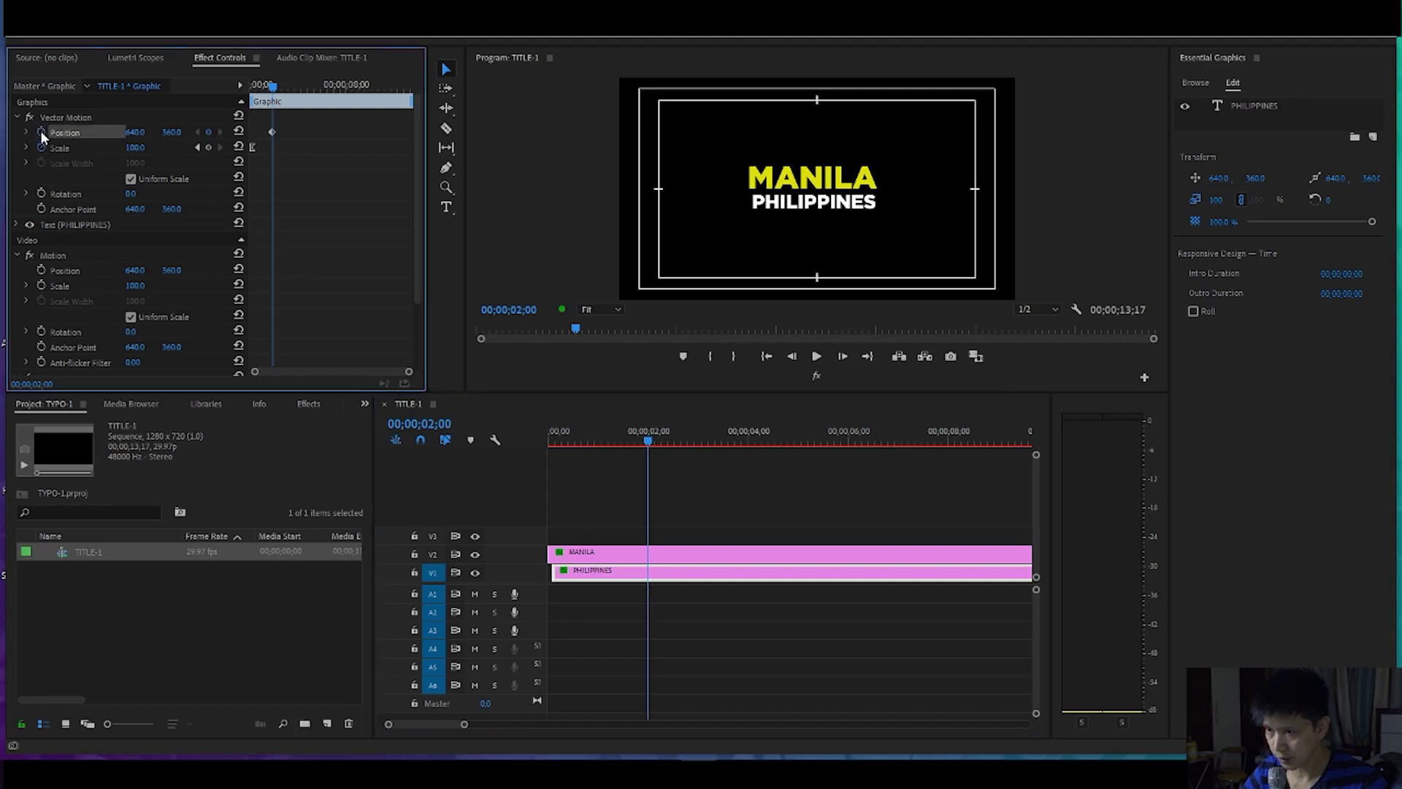
Step: Add a second PHILIPPINES Position keyframe at 00;00;02;16 and lower the text to just past 712 vertically, at the frame's lower edge
click(631, 554)
click(221, 131)
click(556, 502)
click(210, 133)
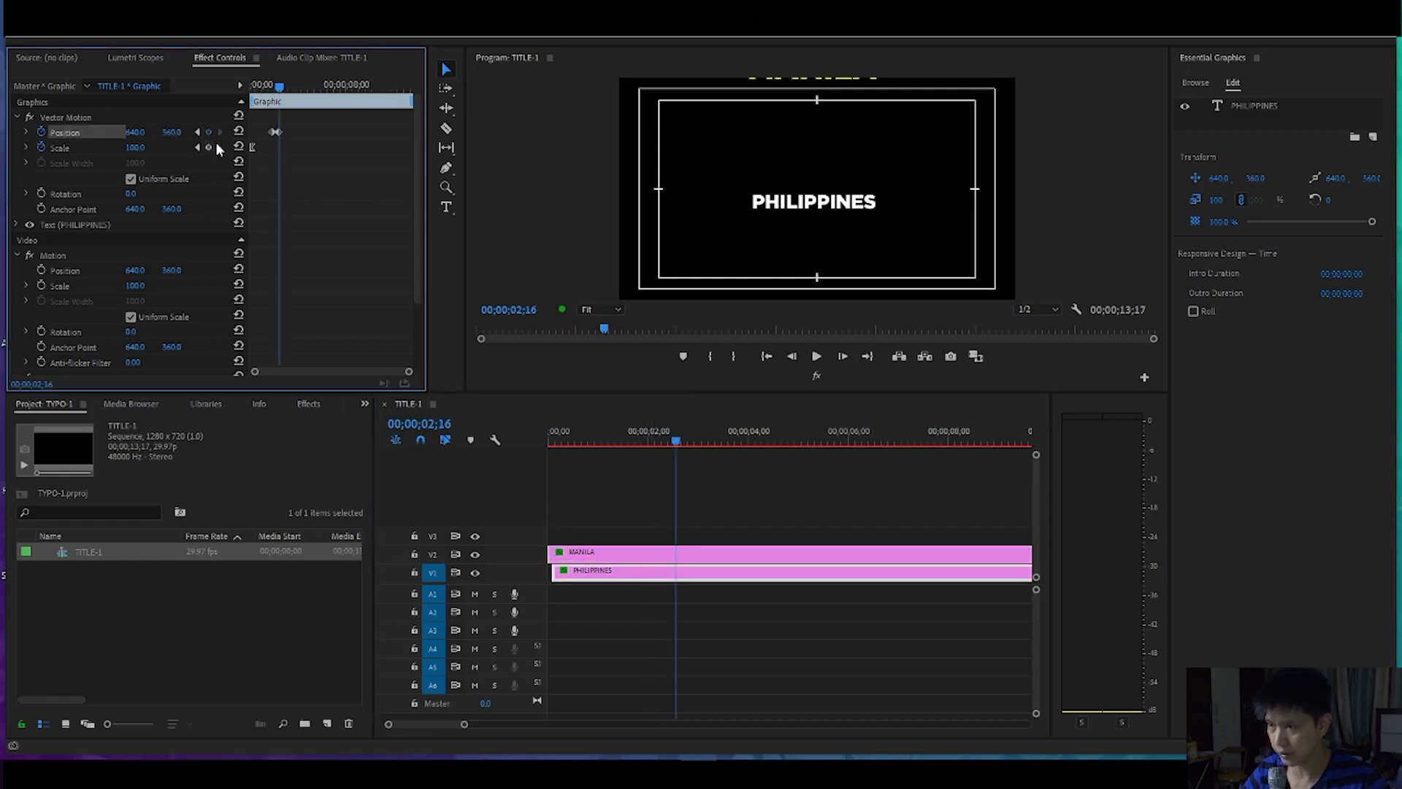
click(196, 133)
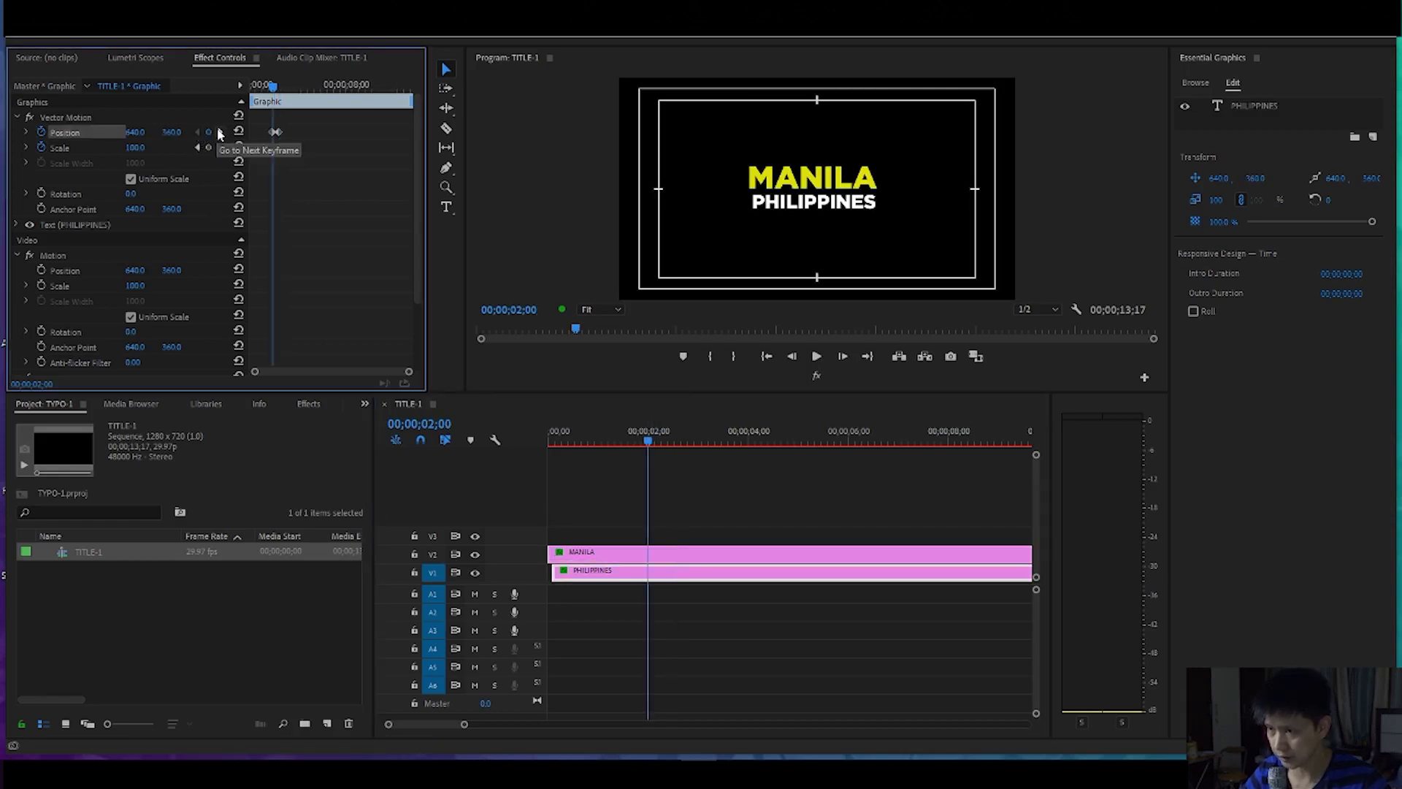
click(219, 133)
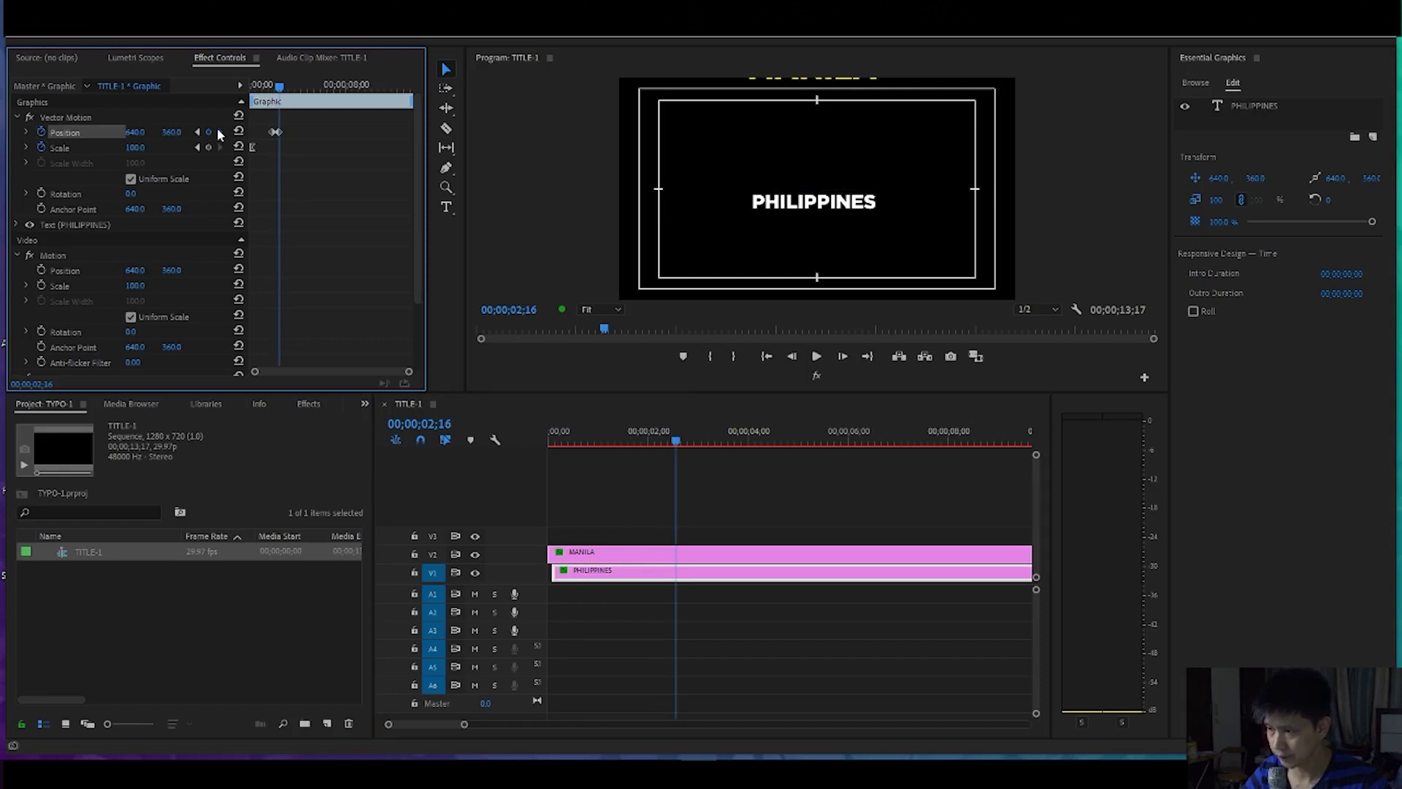
drag(172, 132, 281, 132)
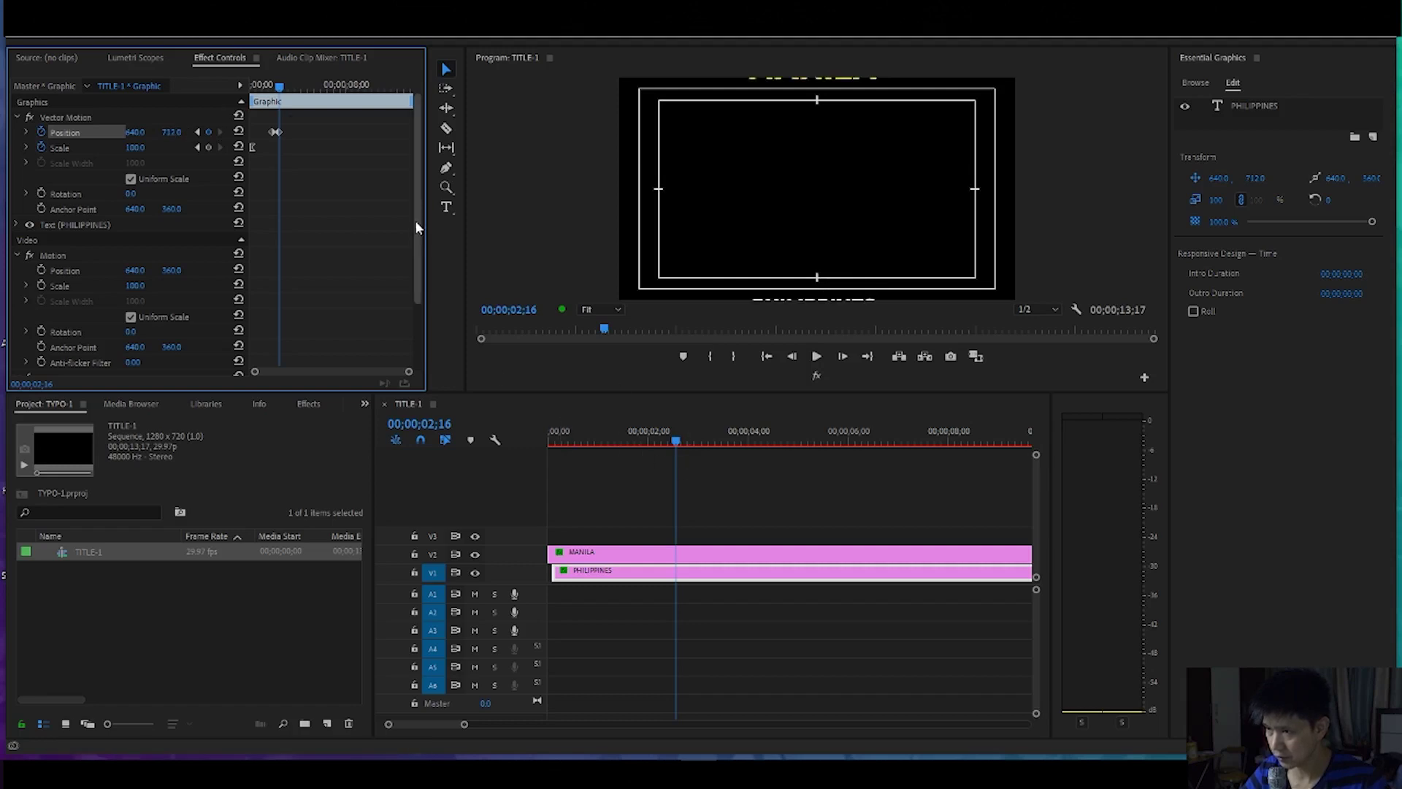
drag(175, 133, 183, 133)
Step: Raise MANILA's final vertical position to -14 and play the exit of both titles
click(648, 554)
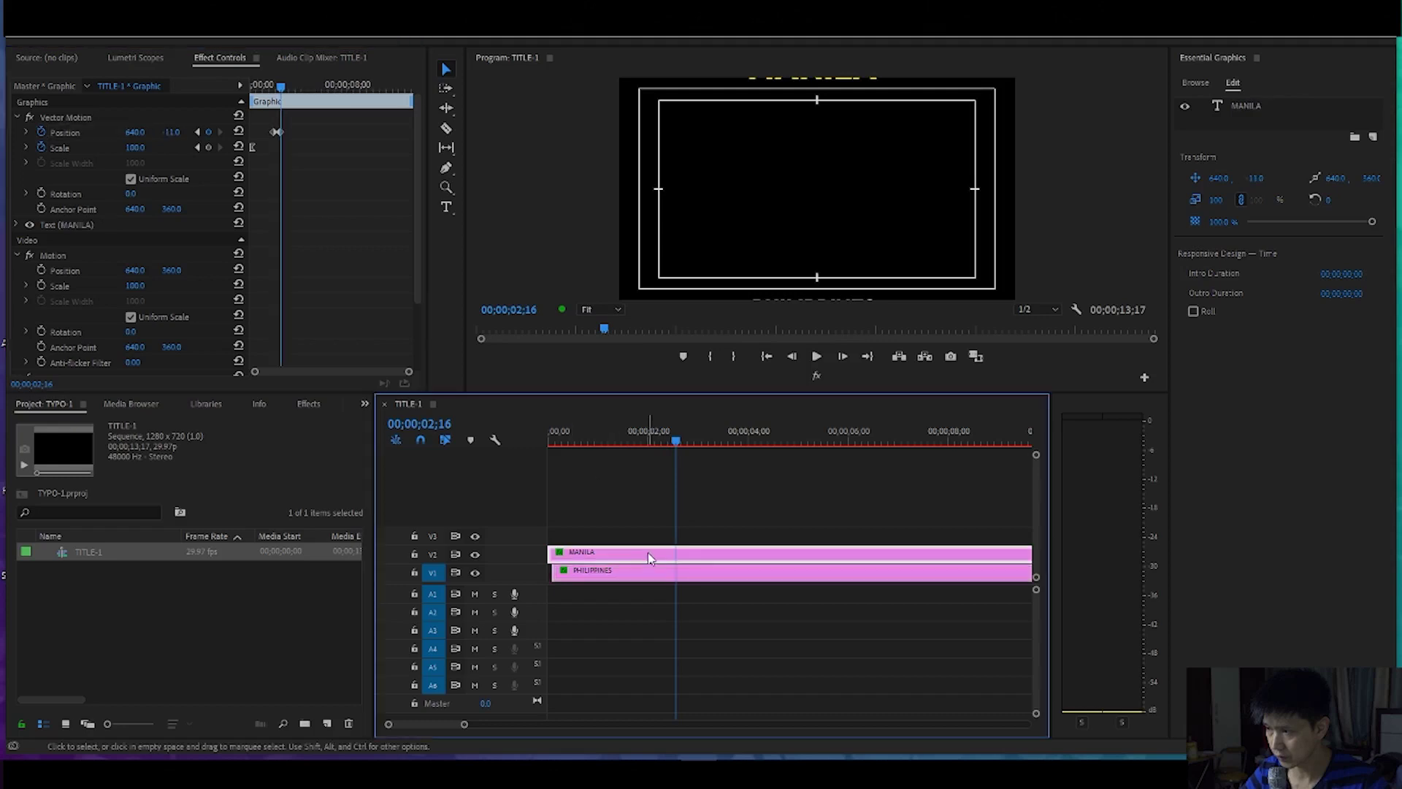
drag(664, 437, 595, 437)
key(space)
key(space)
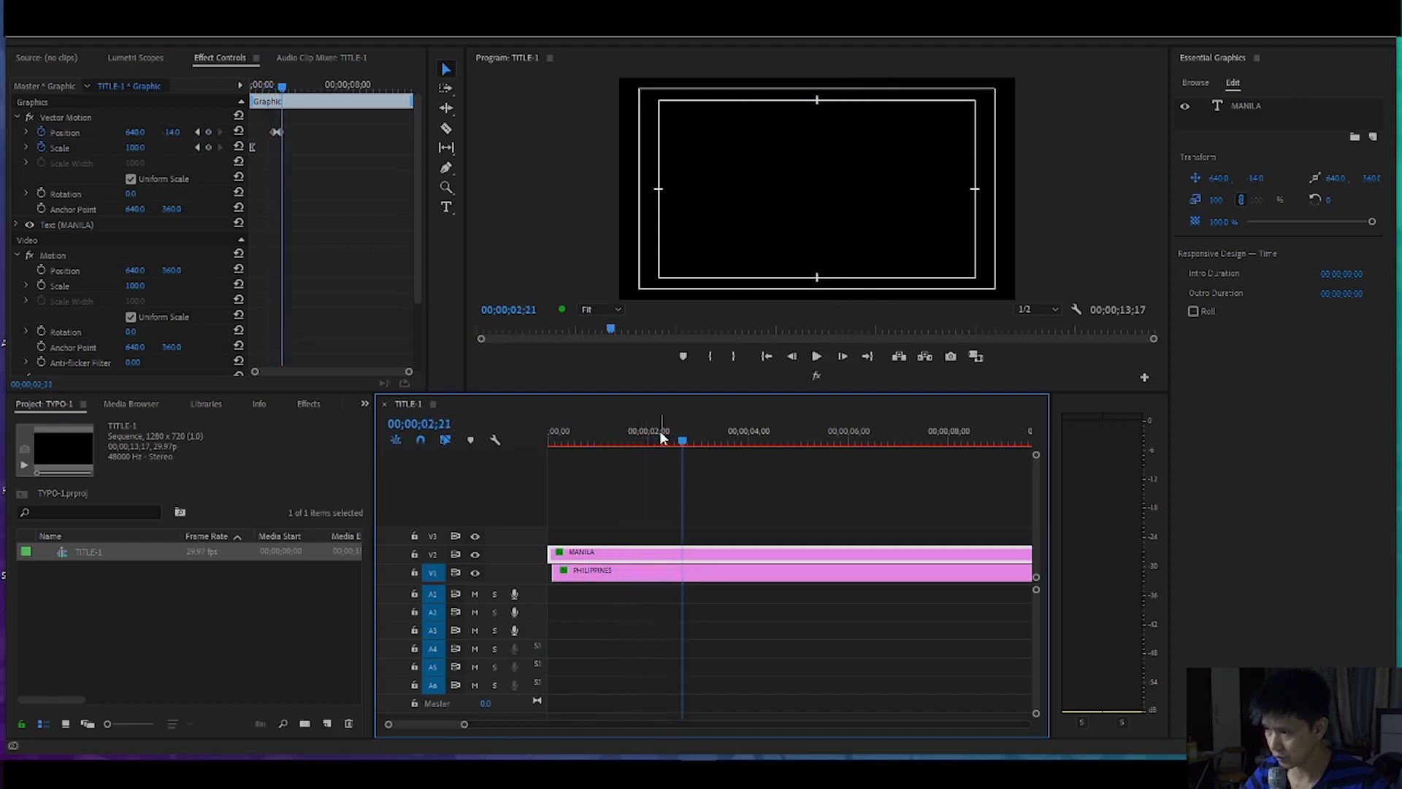
Step: Play the complete title animation repeatedly from the start and examine the moment around 00;00;02;06 as the texts separate
key(Home)
key(space)
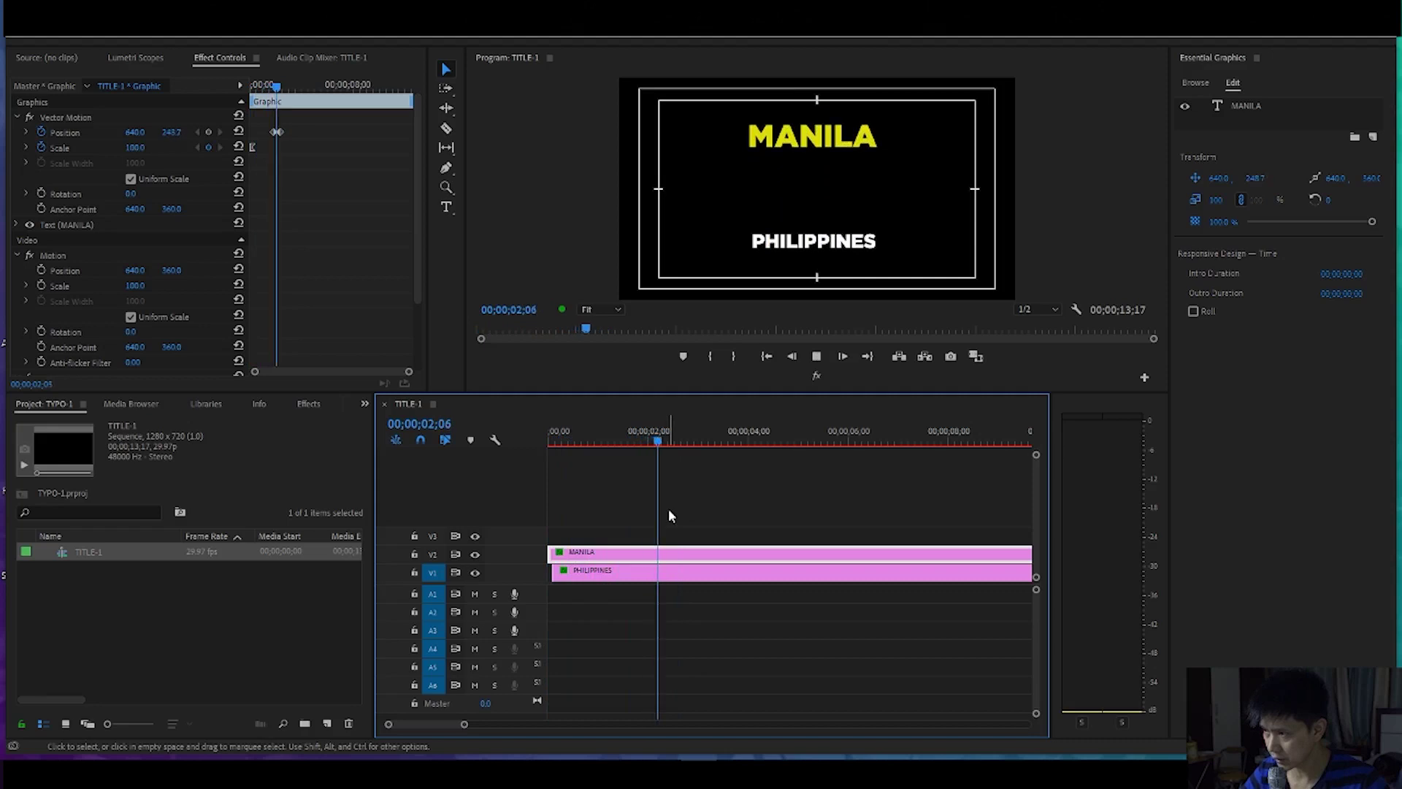
key(space)
key(Home)
key(space)
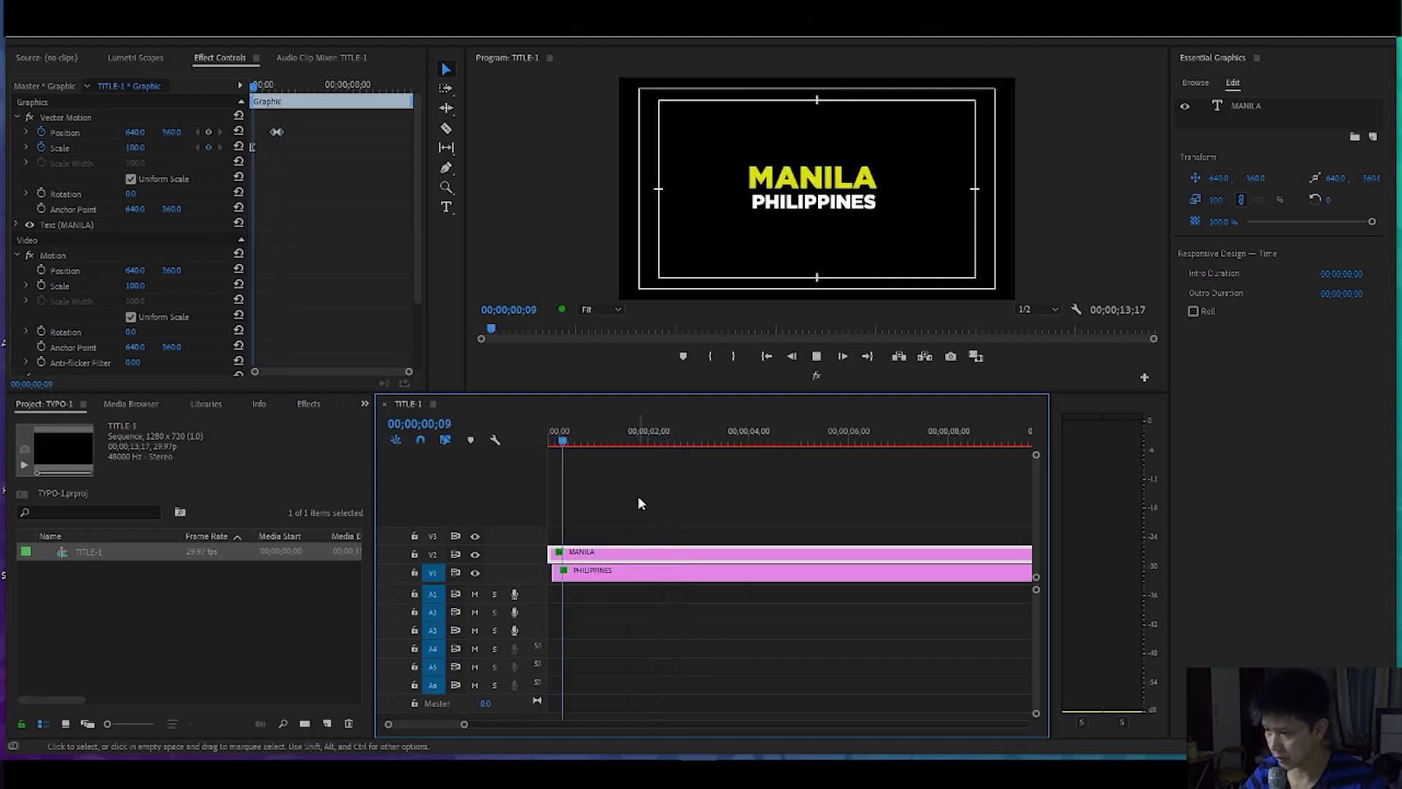
key(space)
key(Home)
drag(550, 444, 661, 460)
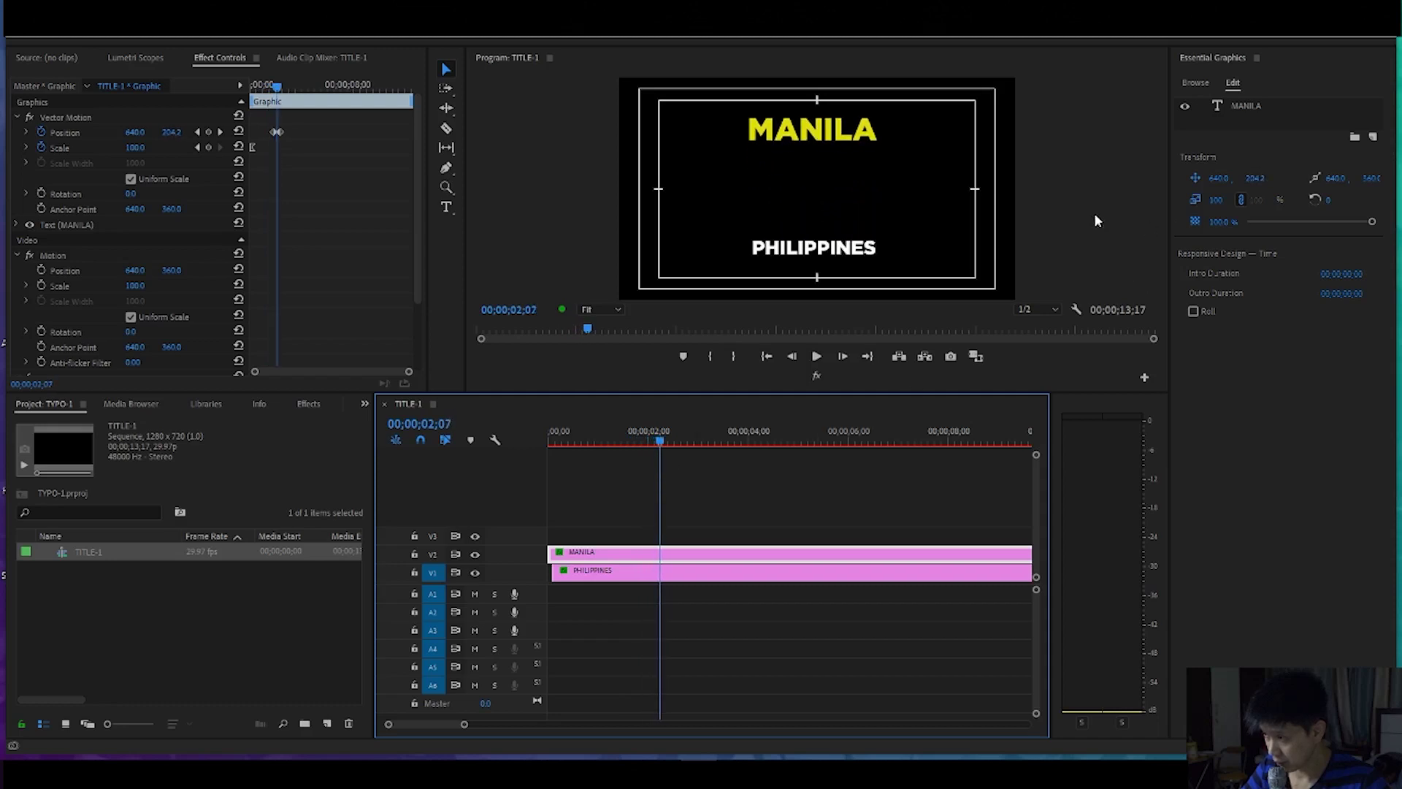
click(657, 442)
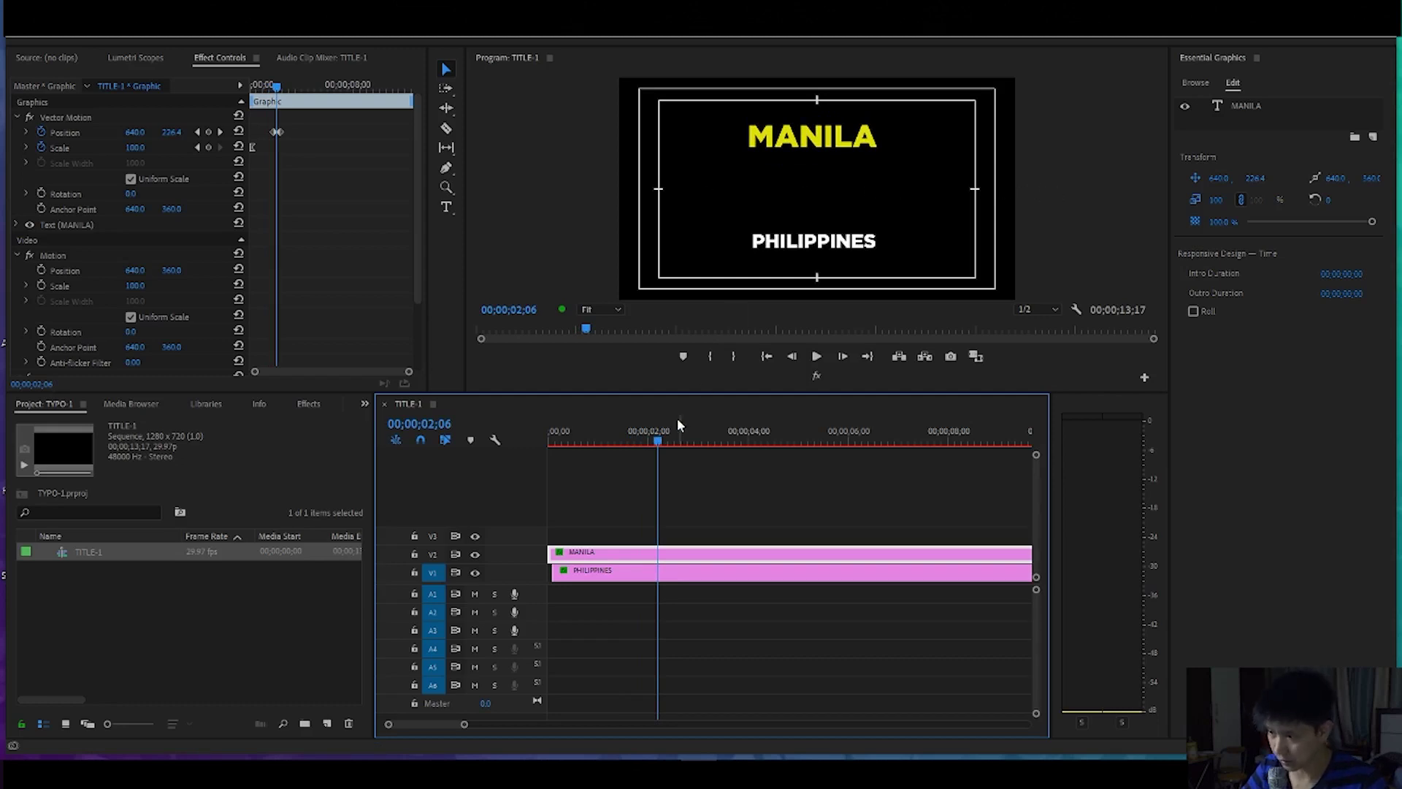
Step: Create a new sequence named TITLE-2 with the AVCHD 720p30 preset
click(327, 723)
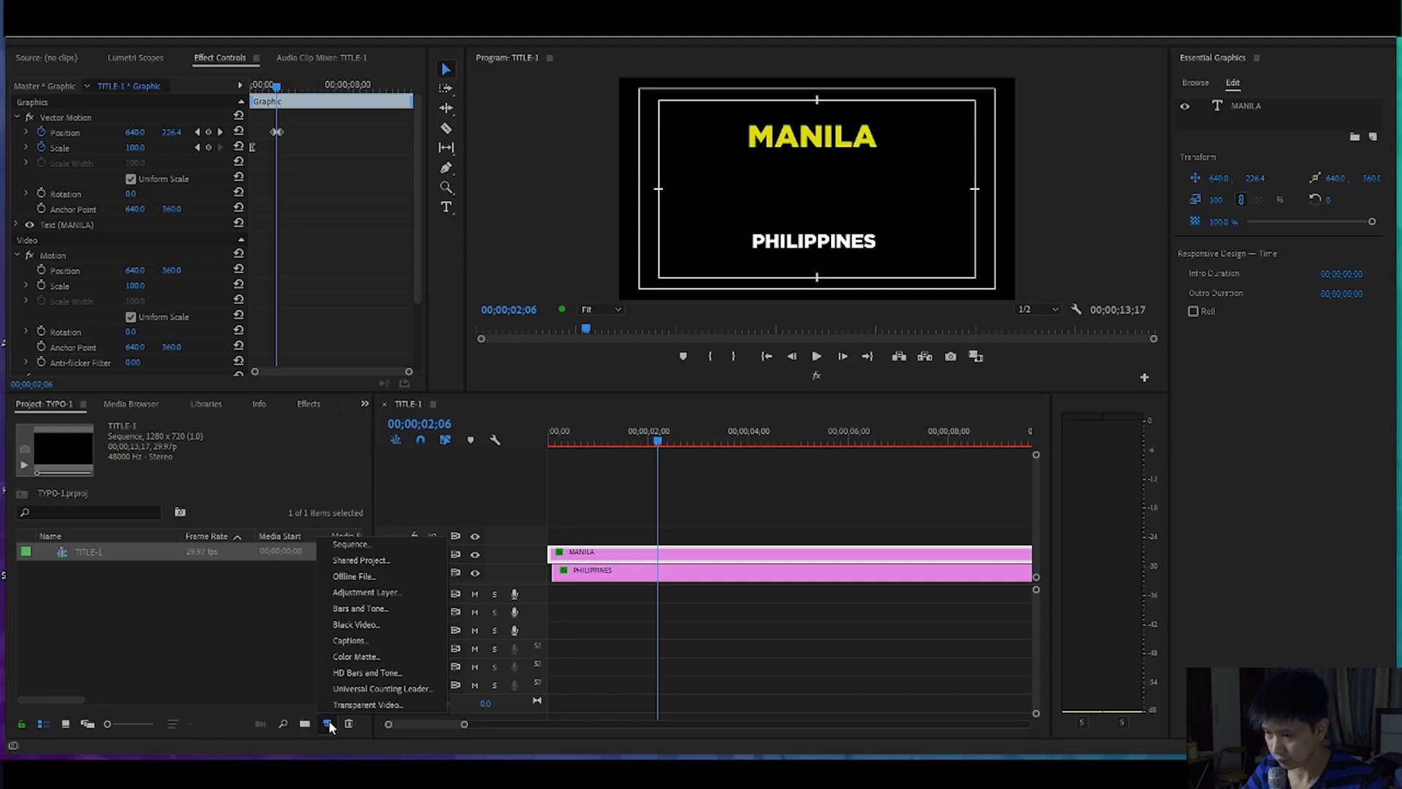
click(365, 543)
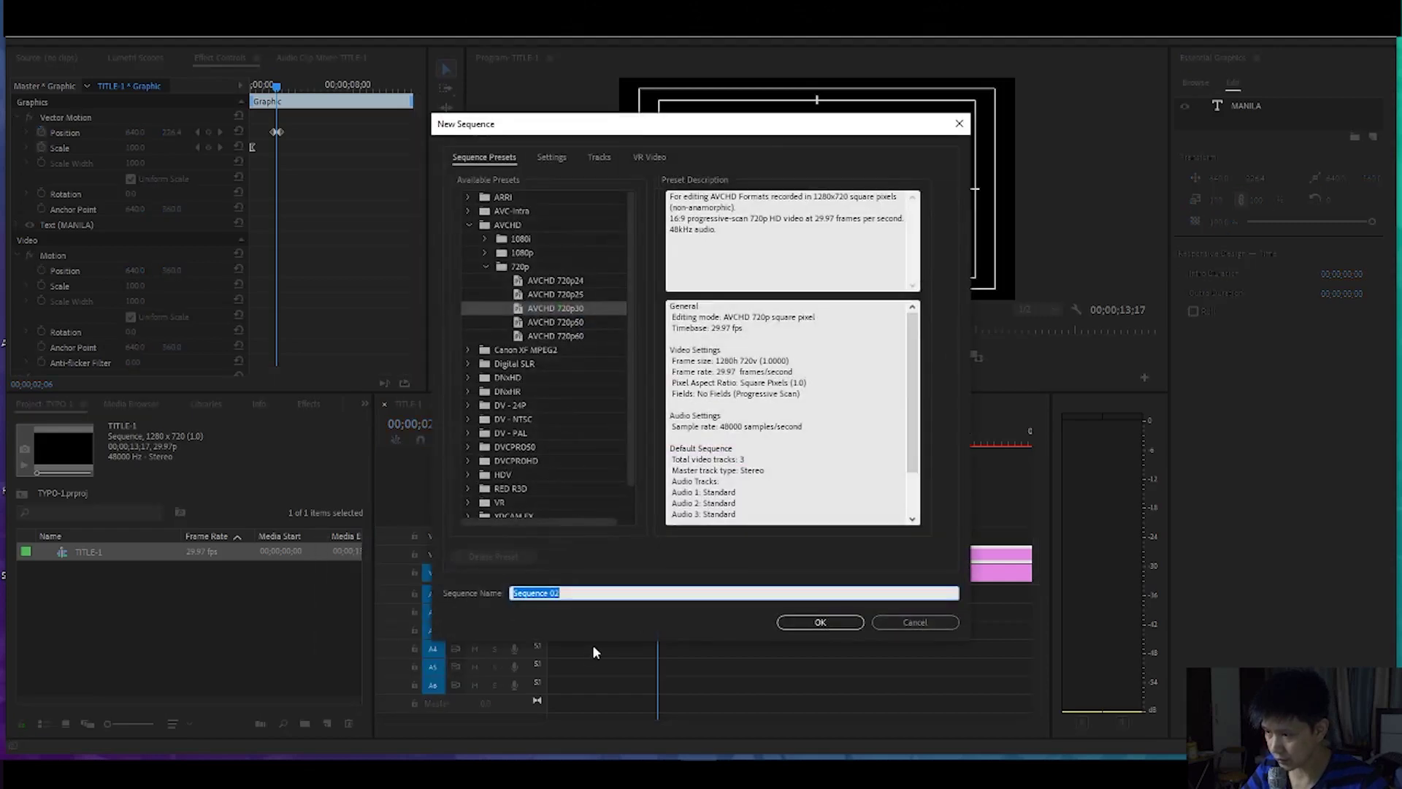
text(TITLE-2)
key(Return)
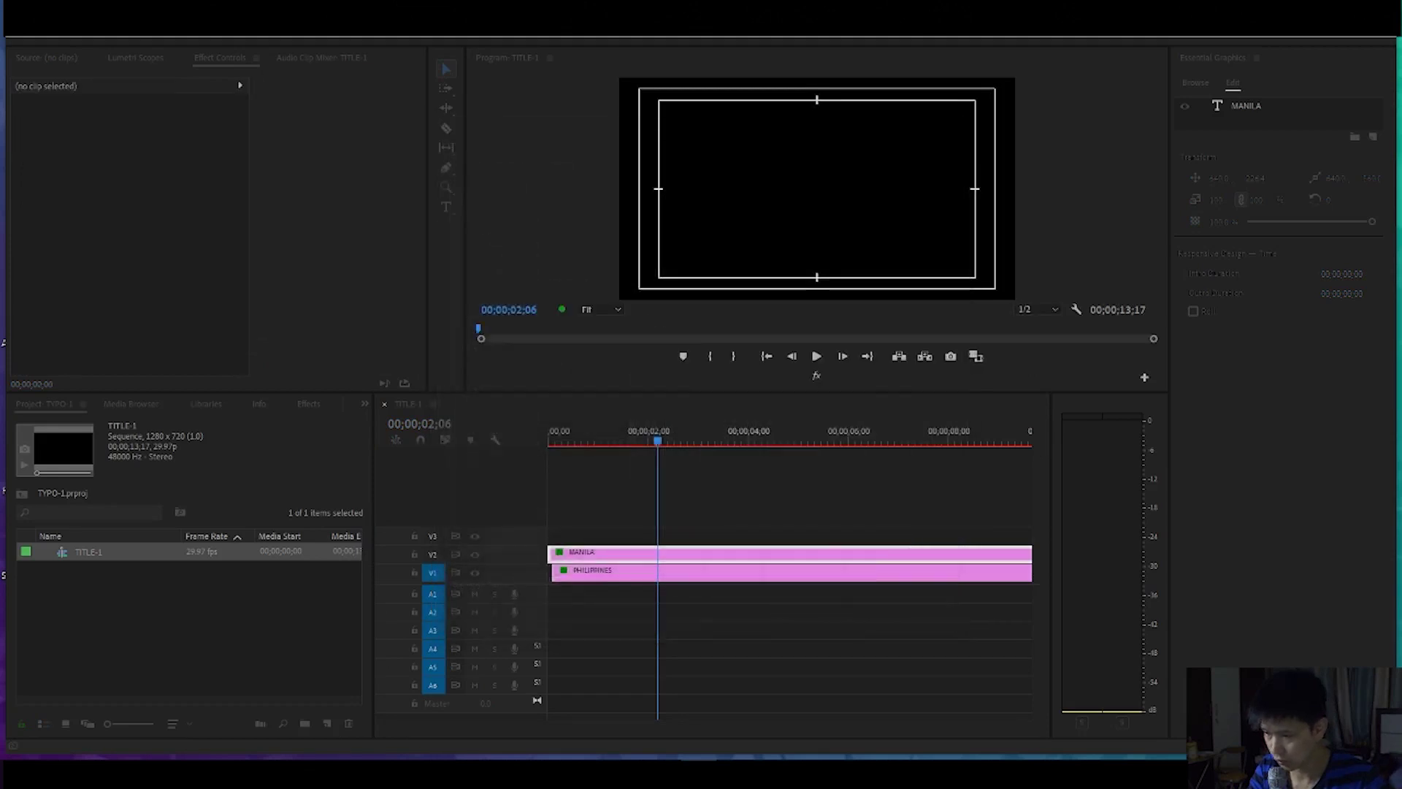
Step: Add a DUBAI text graphic in the upper middle of the empty TITLE-2 frame
click(446, 206)
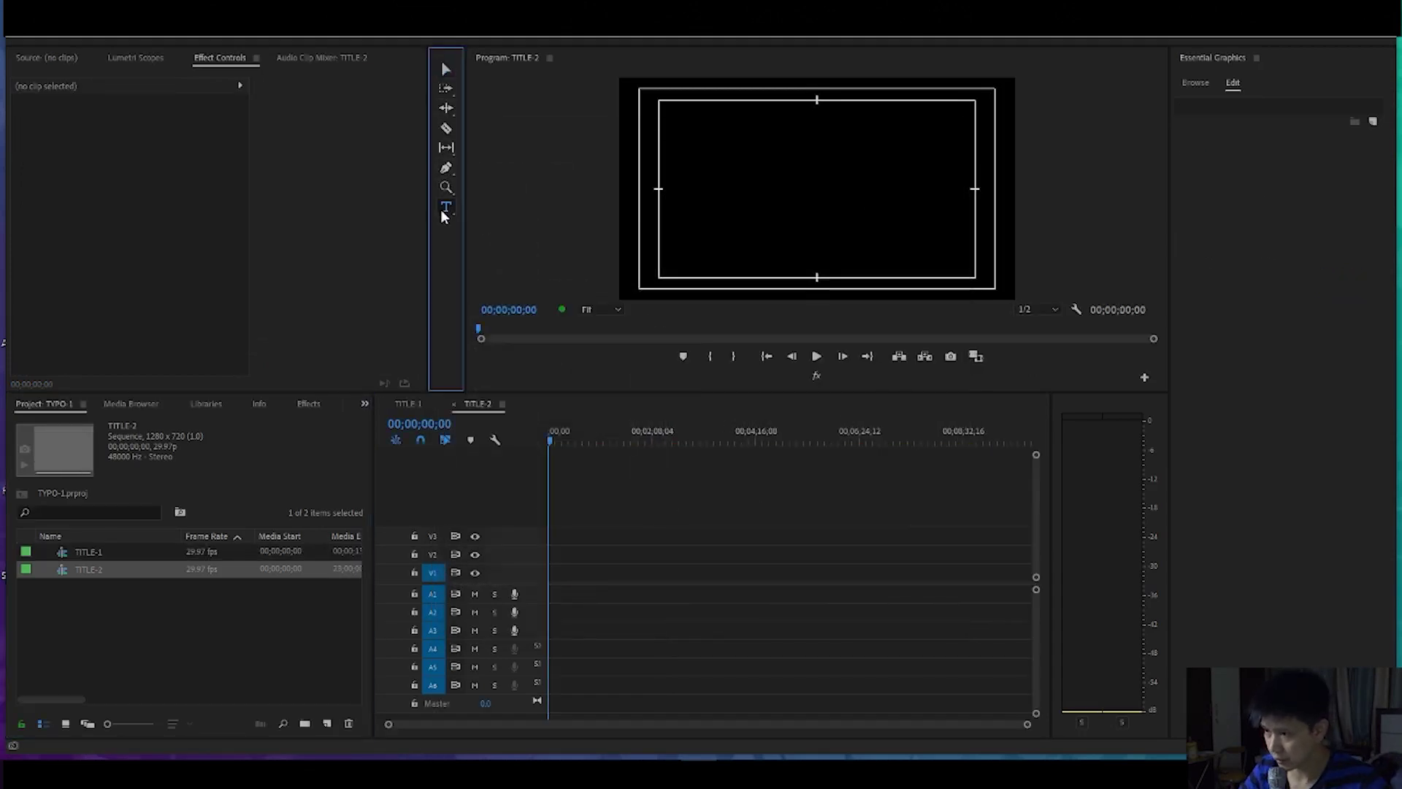
click(778, 168)
text(DUBAI)
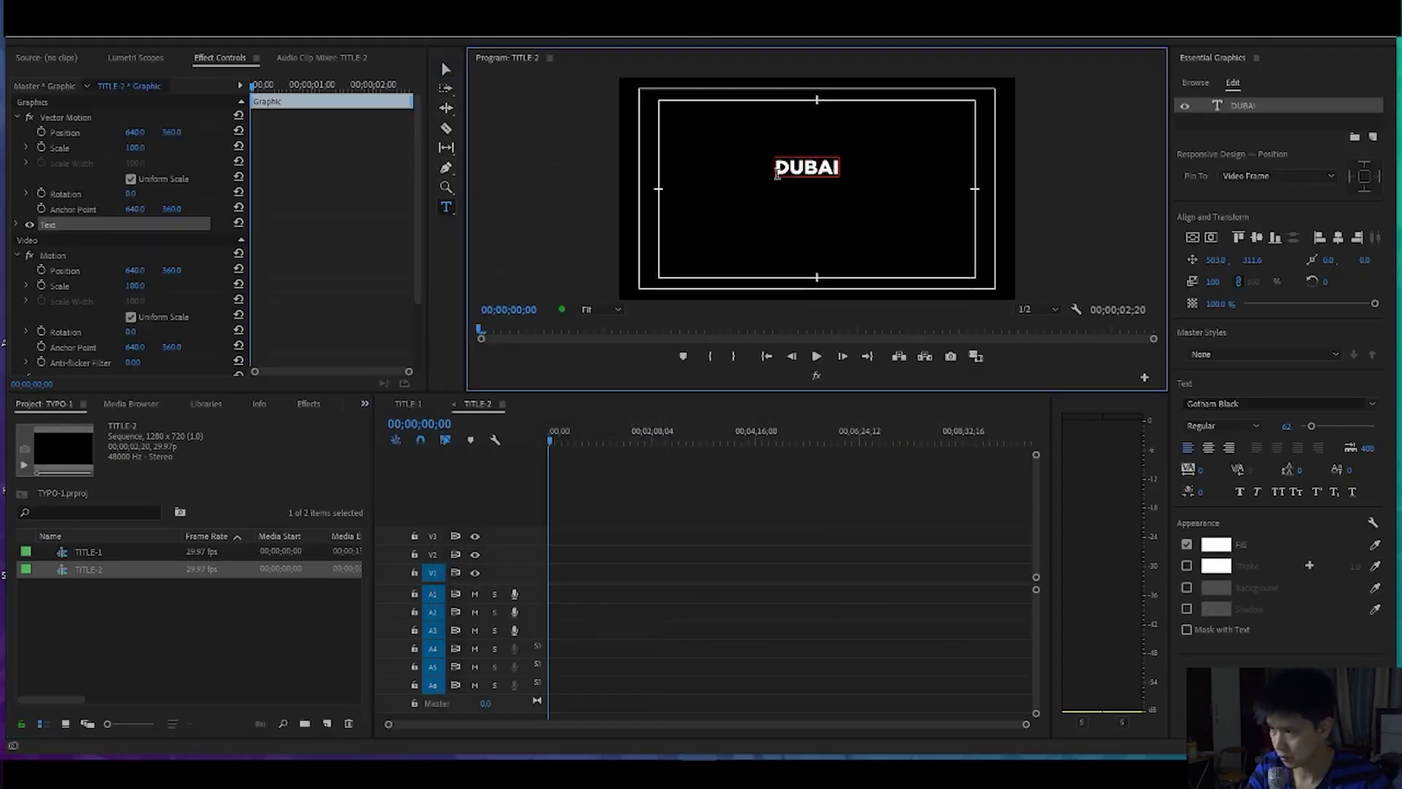
Step: Select the whole DUBAI text and change its fill to a dark yellow
click(823, 172)
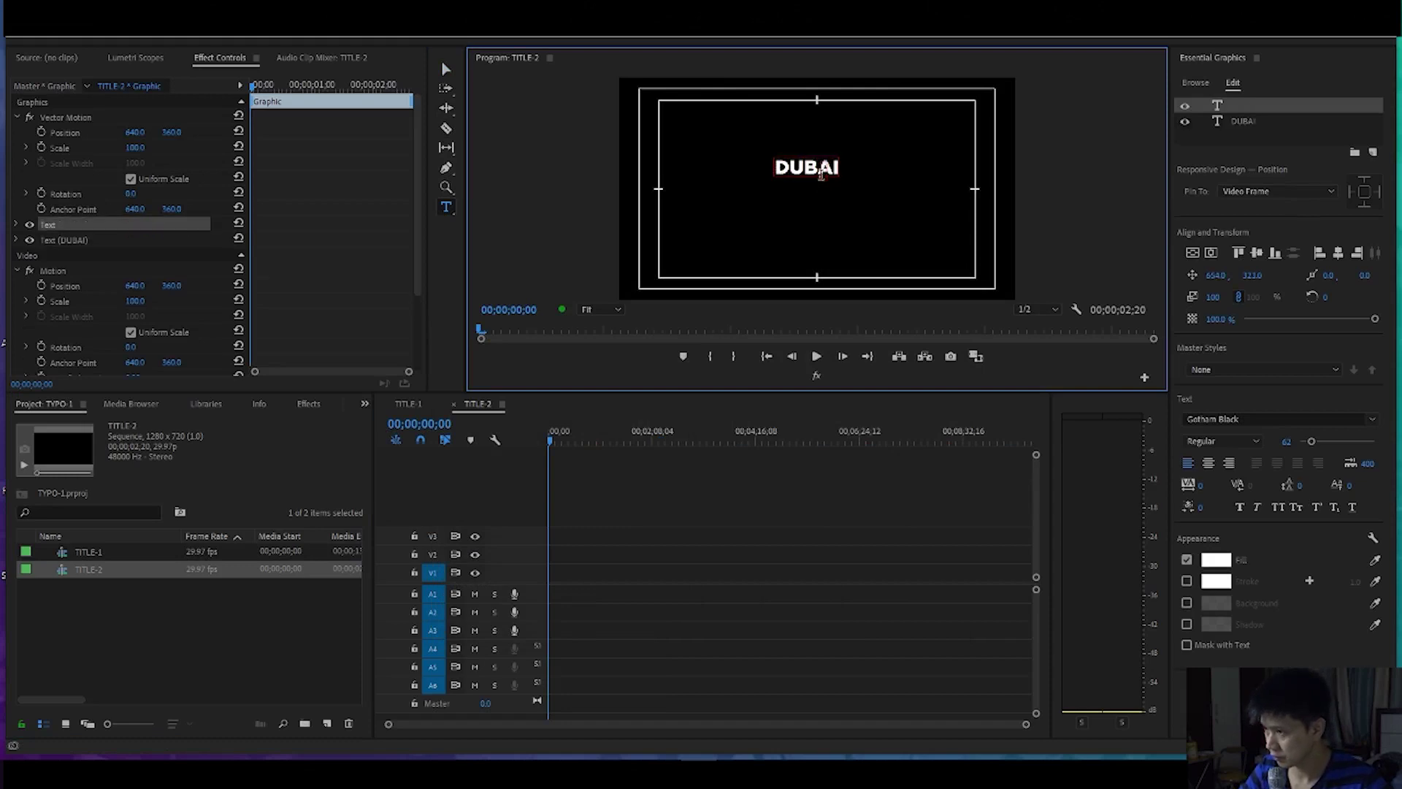
click(837, 203)
double_click(822, 169)
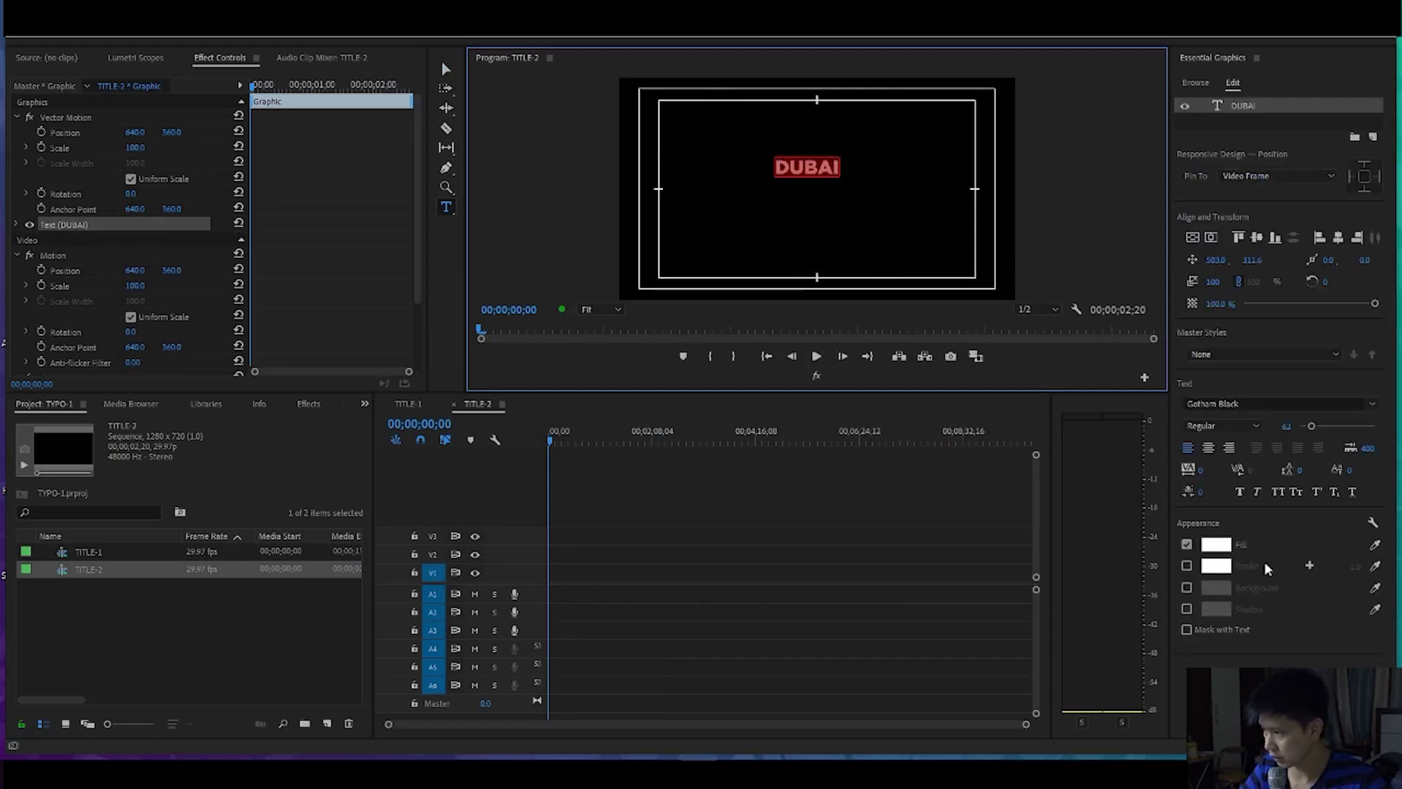
click(1218, 544)
click(731, 325)
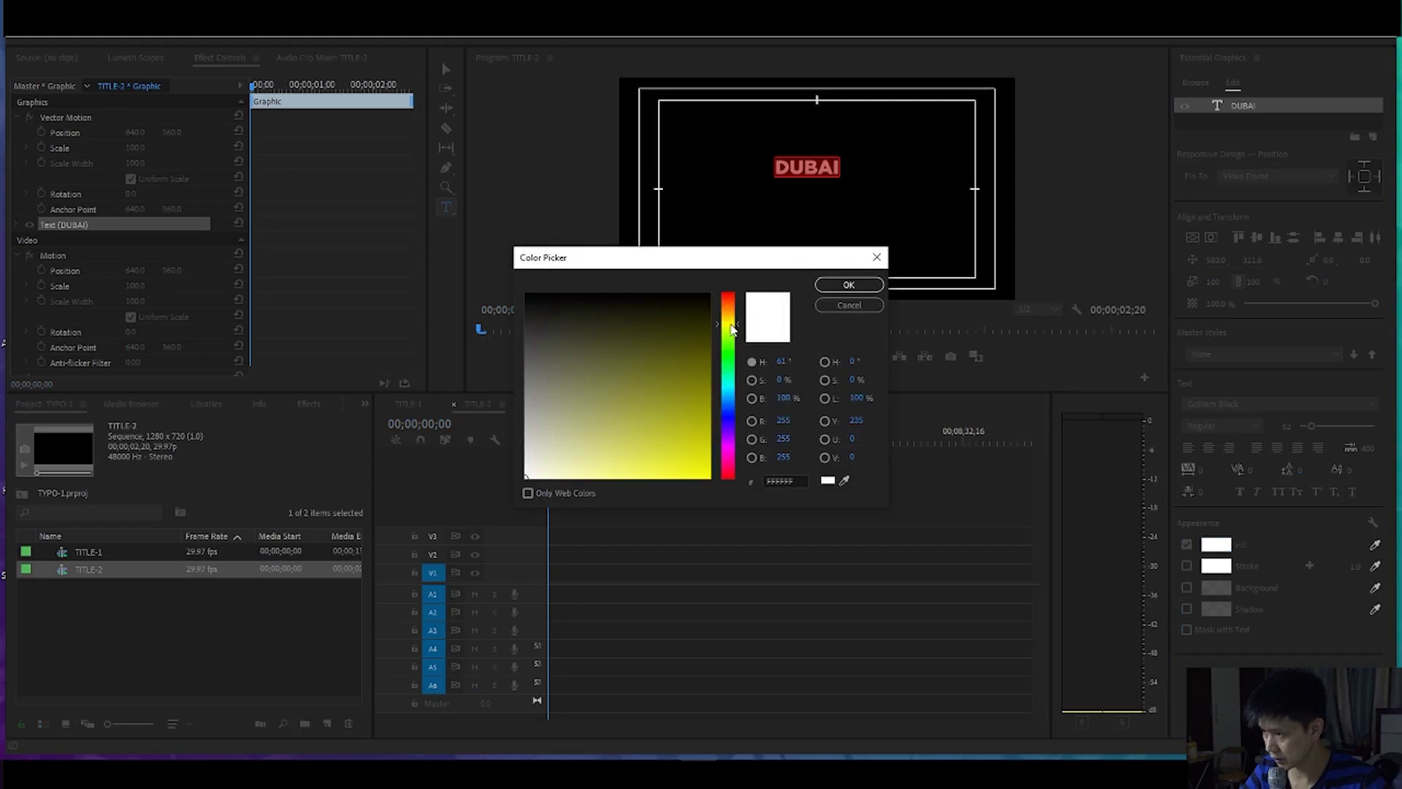
click(705, 439)
click(848, 284)
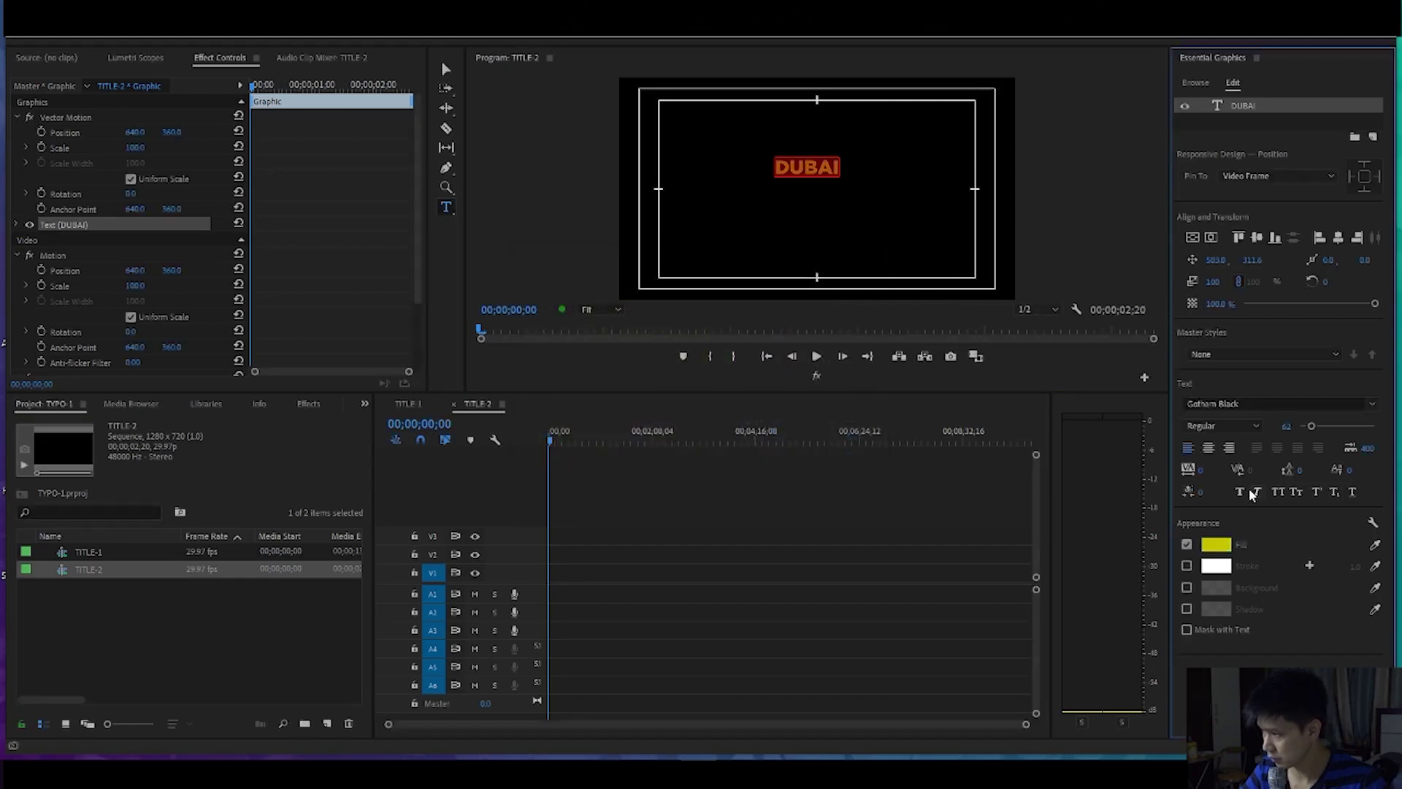
Step: Set the DUBAI text's font size to 110
click(1286, 428)
text(100)
key(Return)
click(1280, 426)
text(110)
key(Return)
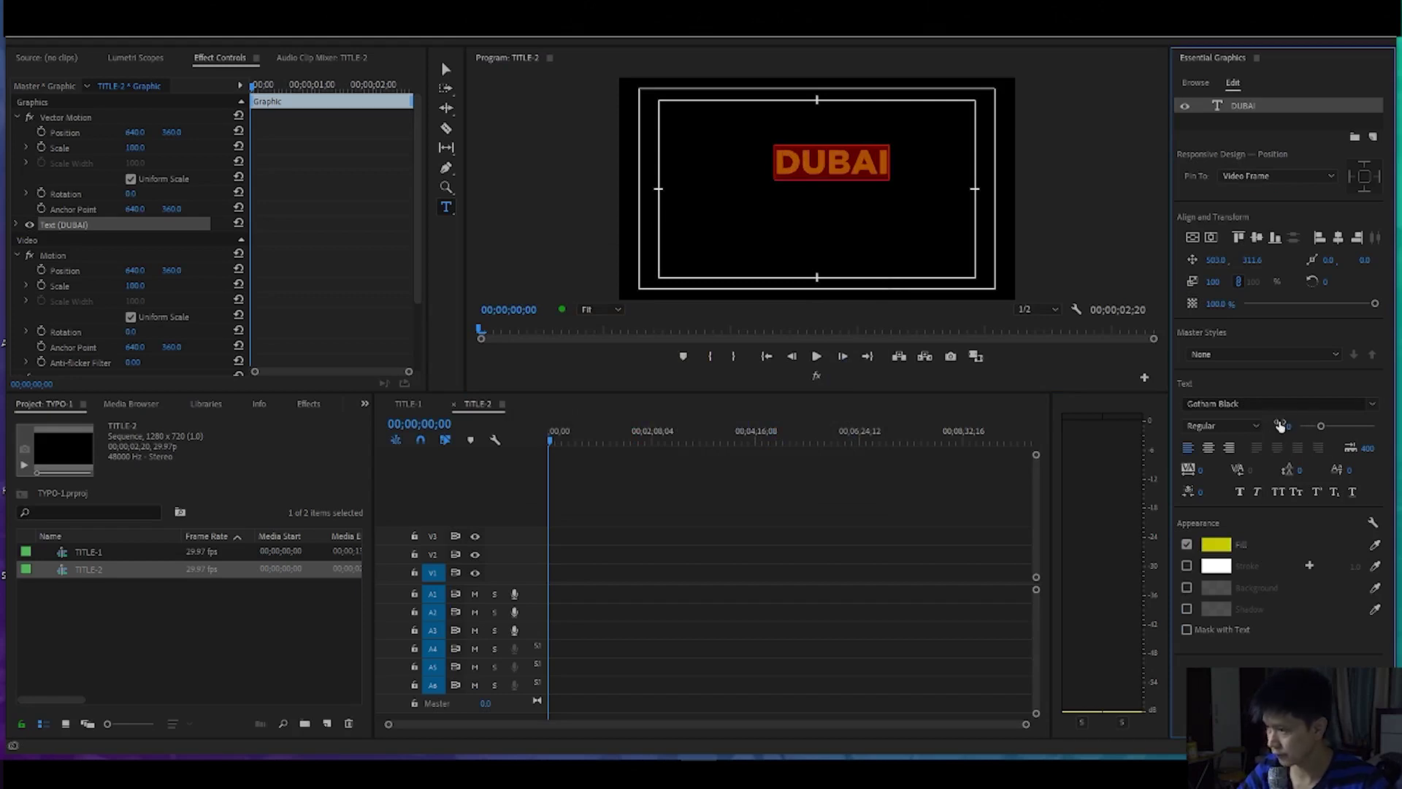
Step: Centre DUBAI horizontally in the frame and extend its clip to about 00;00;06;00
click(446, 70)
drag(846, 176, 823, 167)
drag(665, 572, 816, 572)
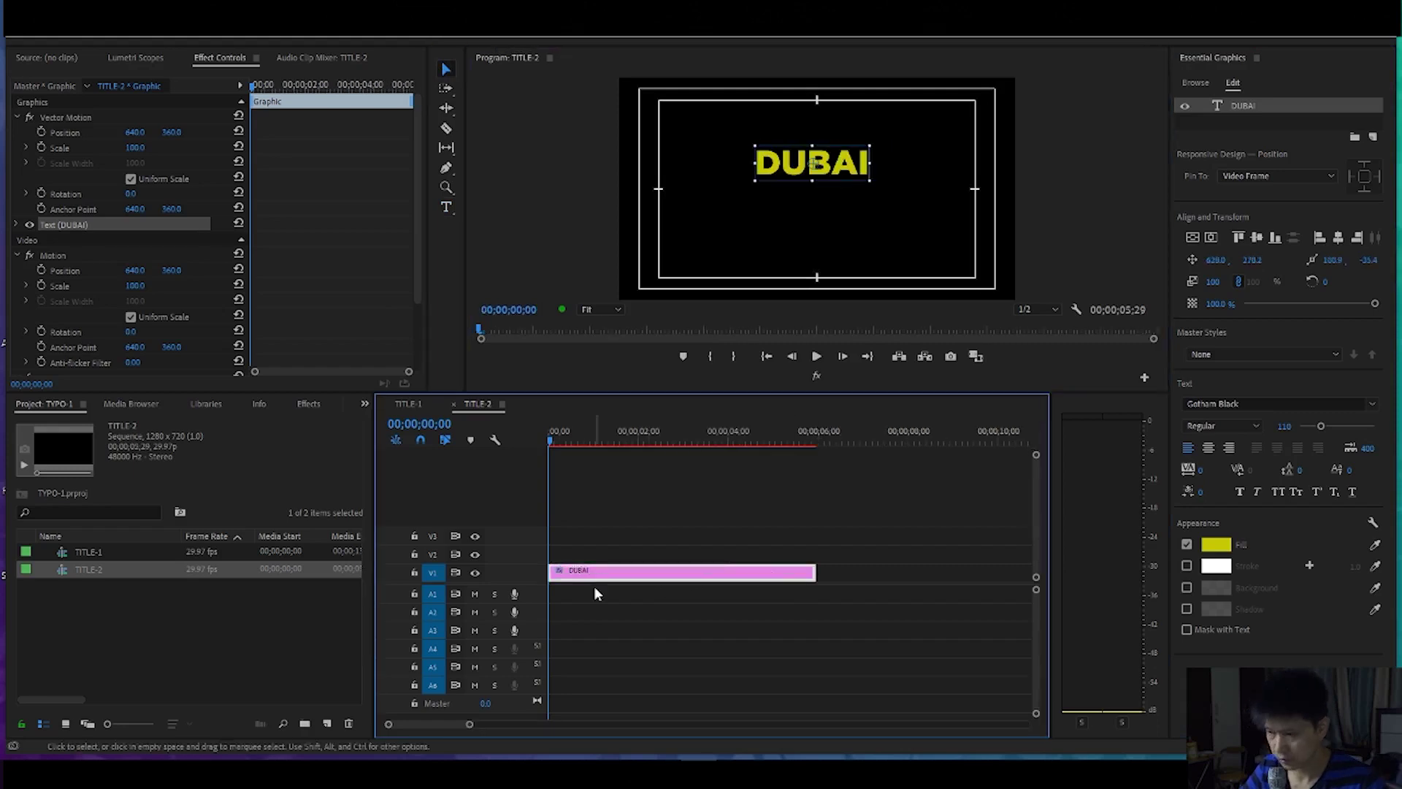
Step: Keyframe DUBAI's Vector Motion Position at 00;00;00;00 and 00;00;00;10, with the first keyframe's horizontal value at about 1490, outside the frame
click(596, 592)
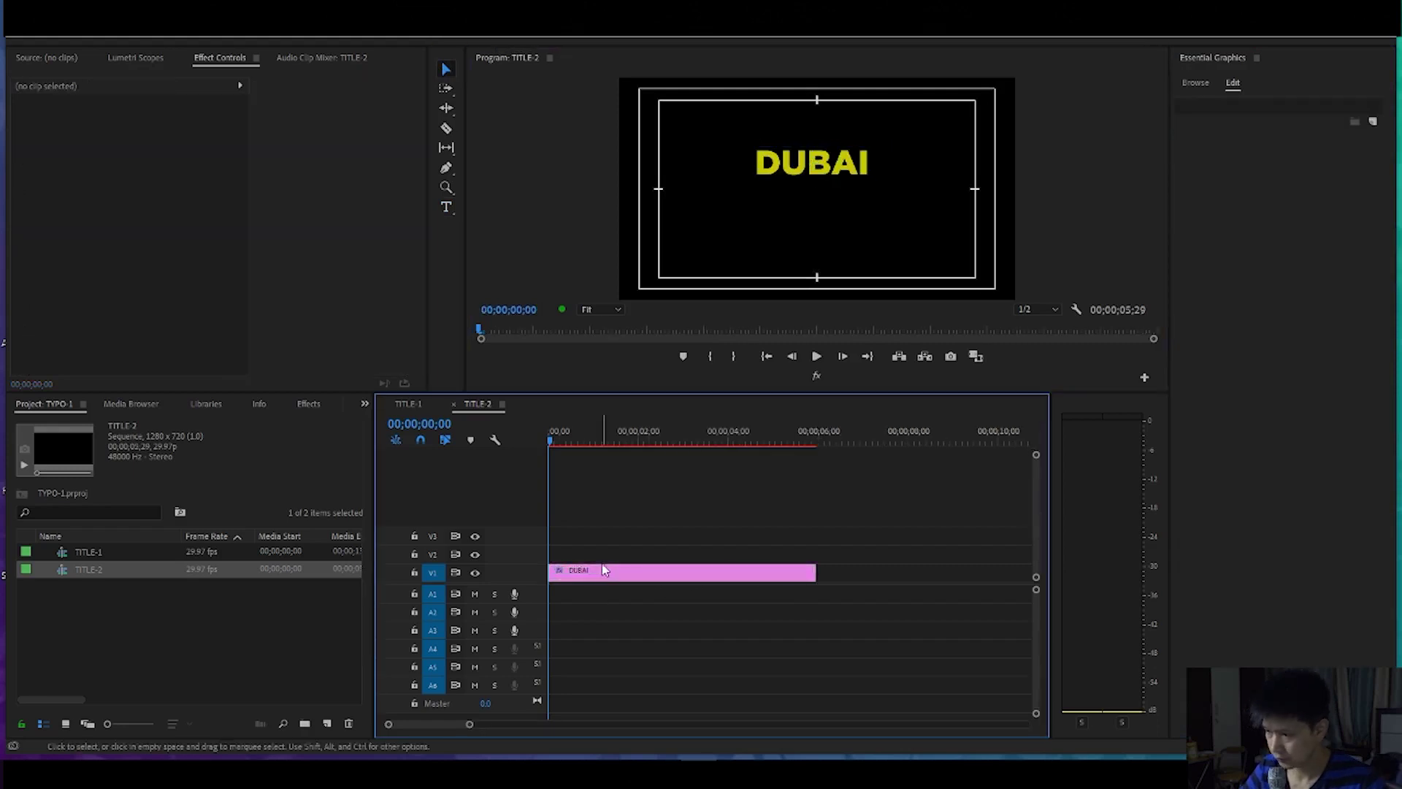
click(603, 570)
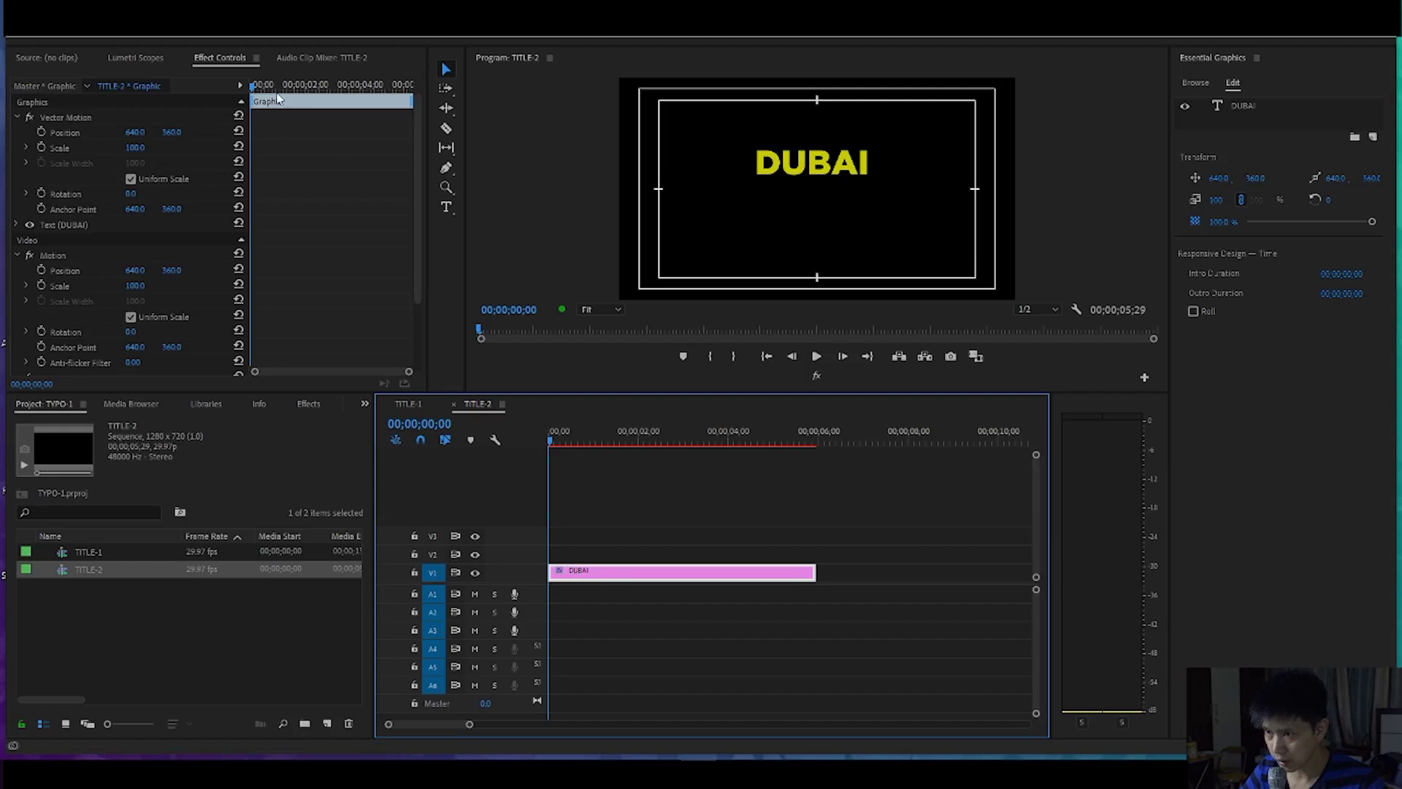
click(42, 134)
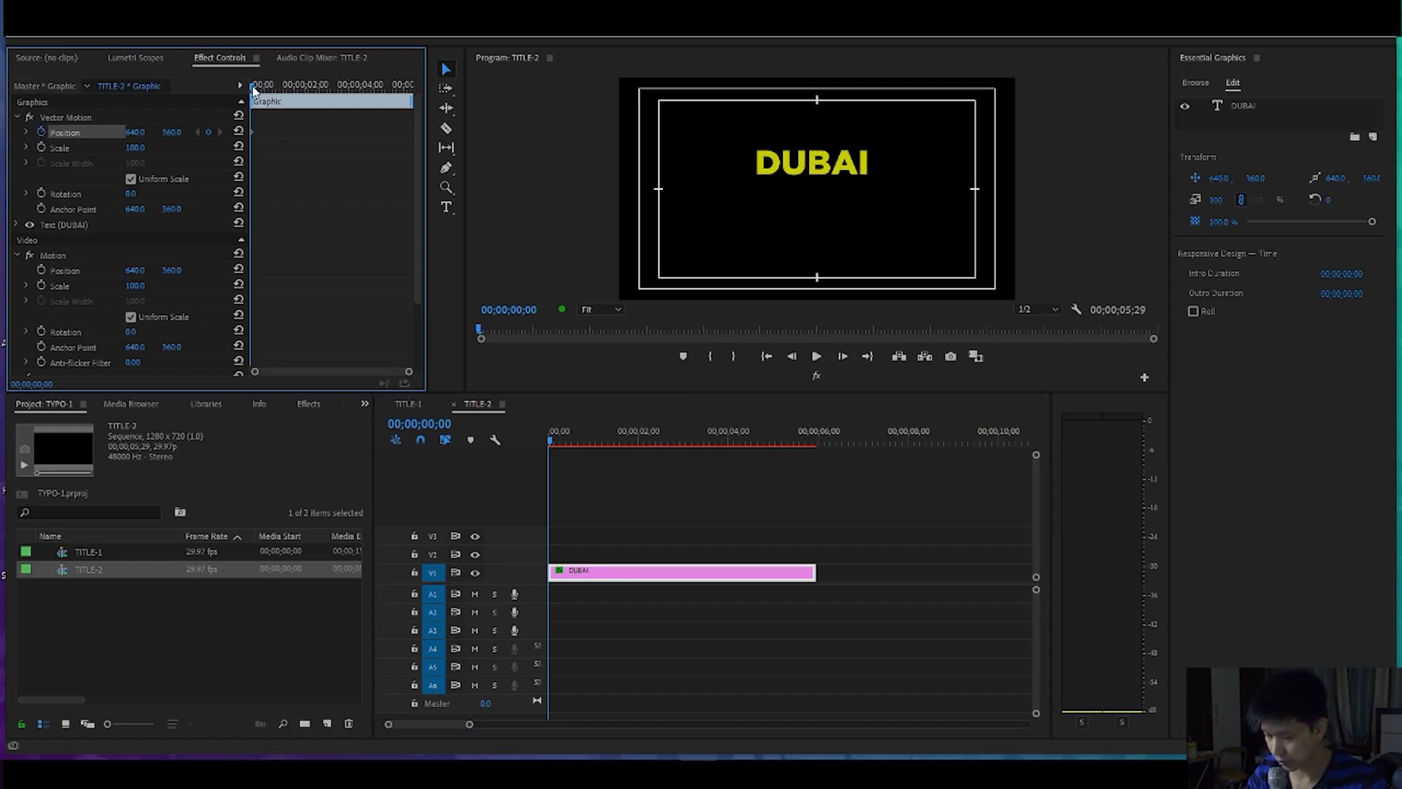
drag(253, 89, 257, 88)
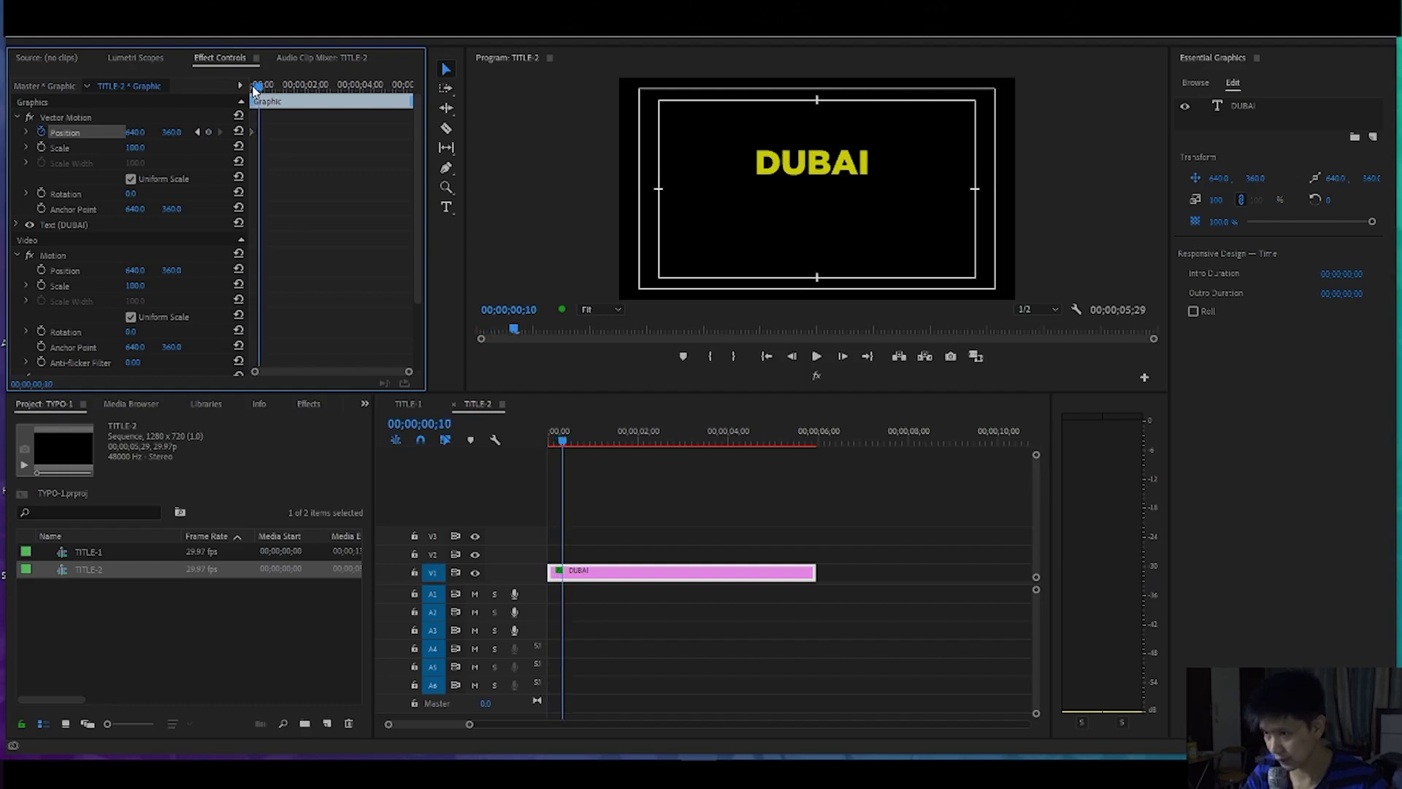
click(206, 133)
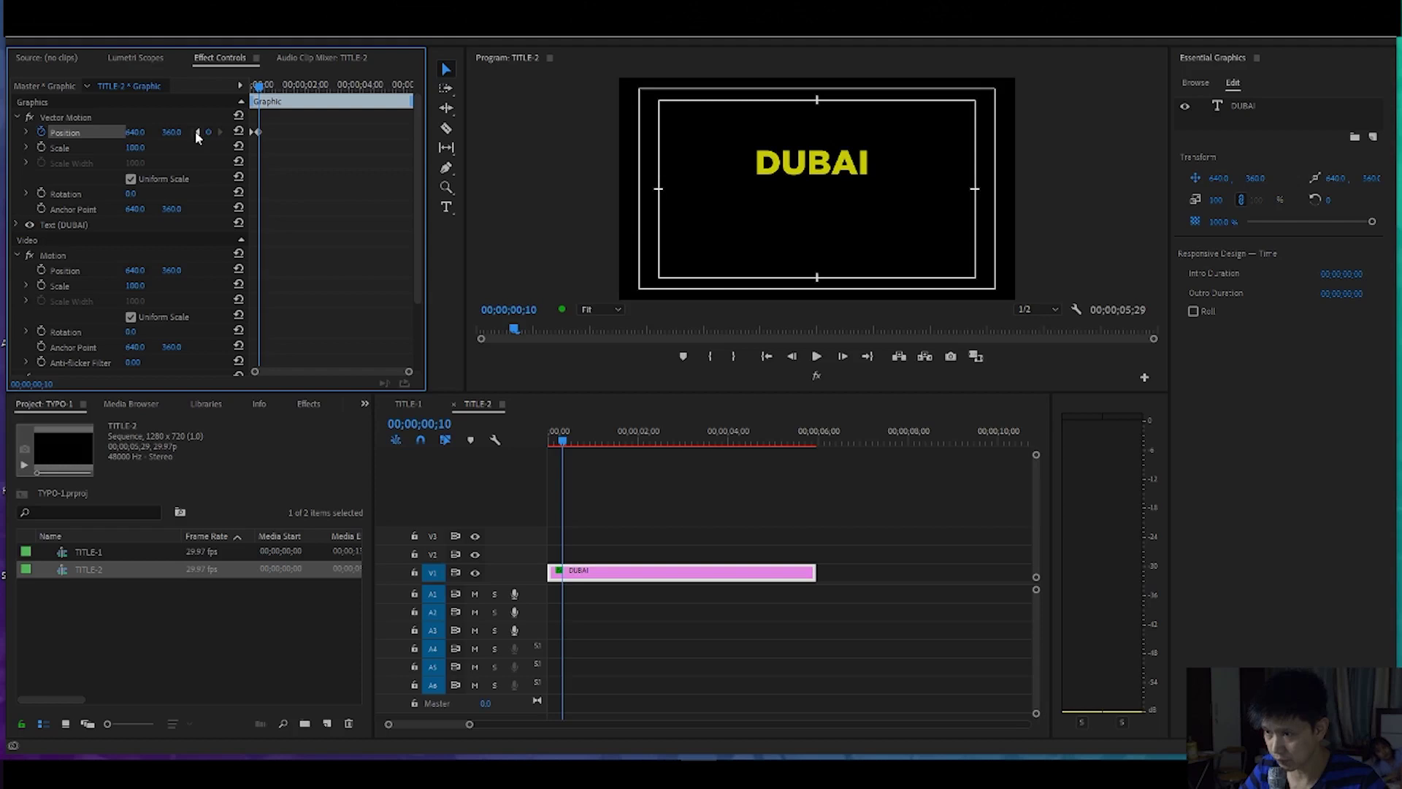
click(197, 133)
drag(135, 133, 736, 132)
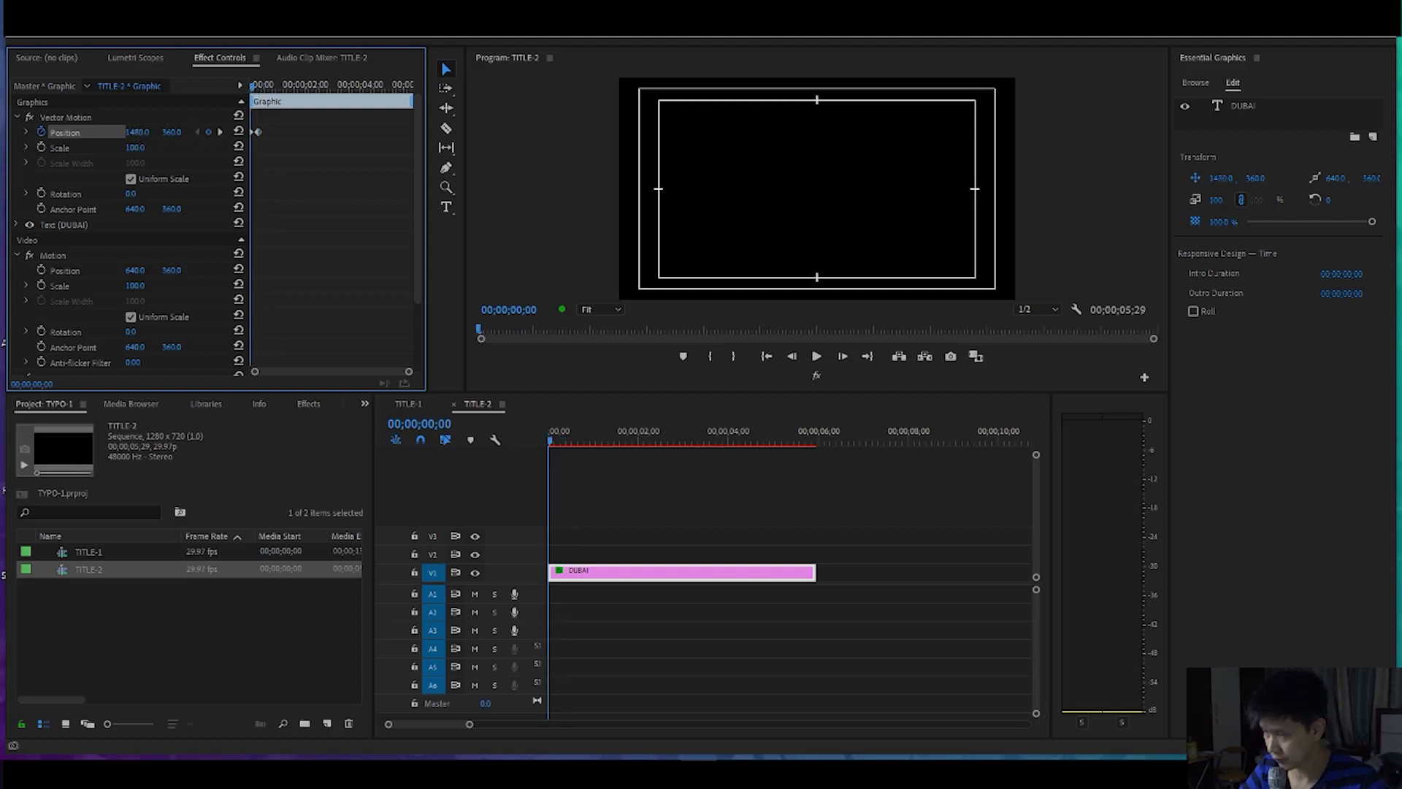
Step: Shift DUBAI's second Position keyframe slightly later in time and play the slide-in
click(818, 355)
click(817, 358)
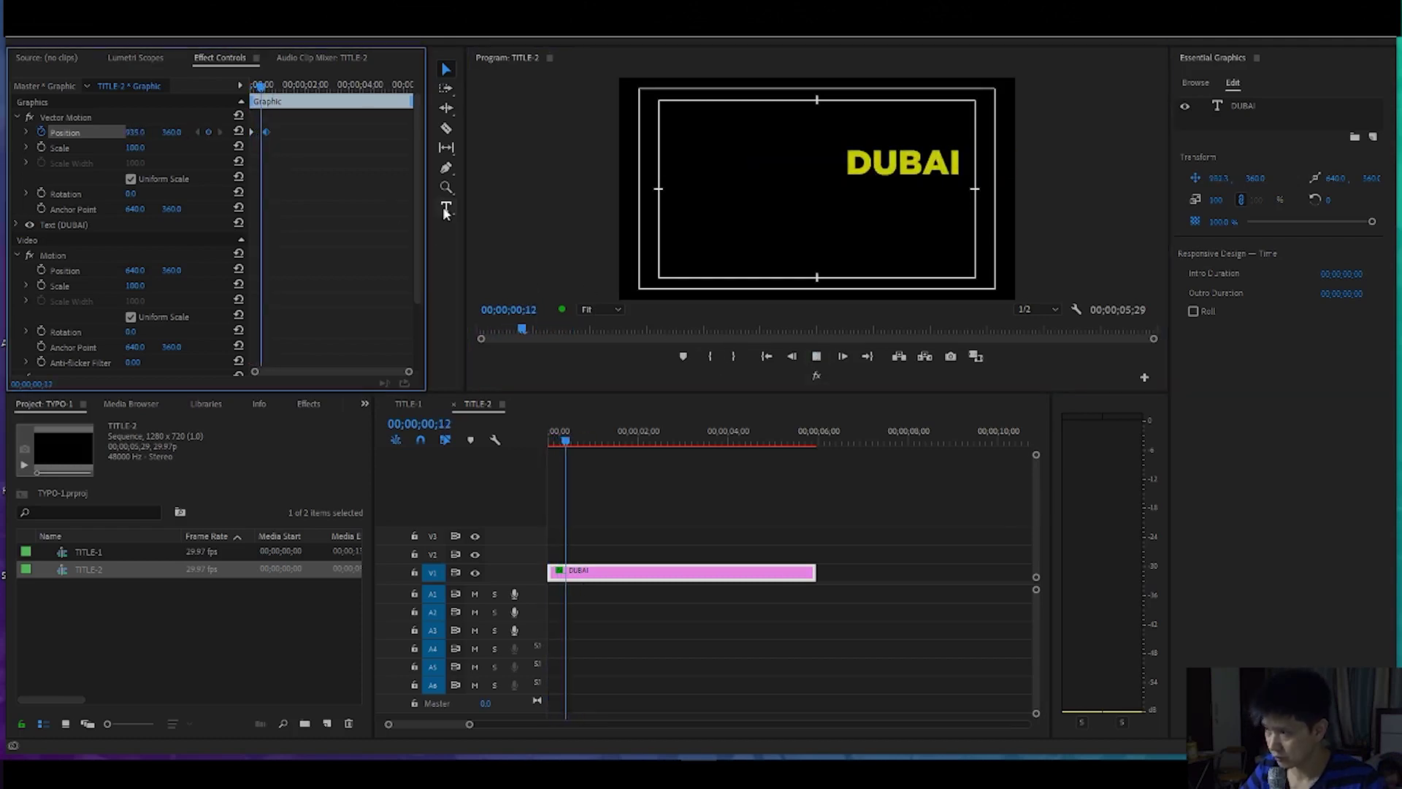
key(space)
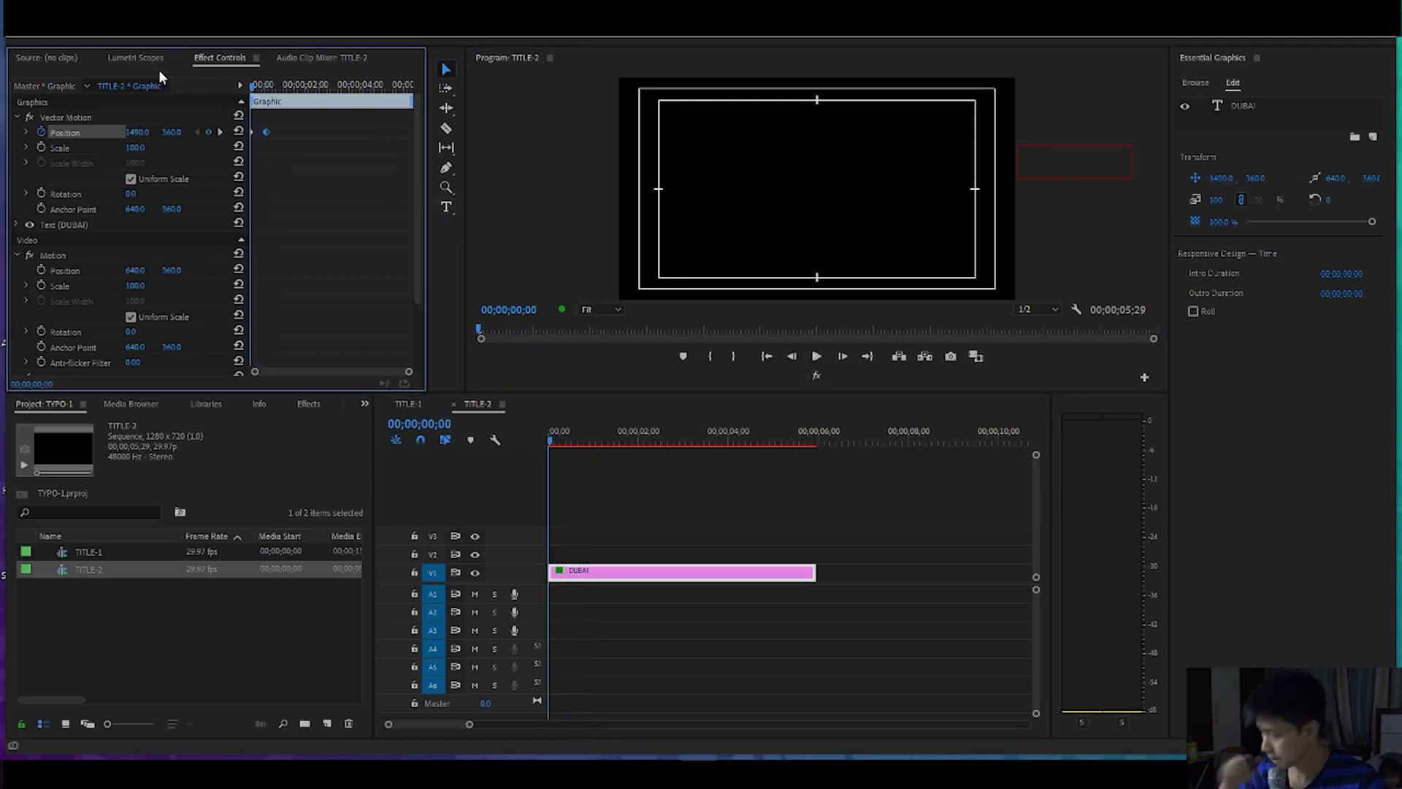
key(space)
key(space)
Step: Duplicate the DUBAI clip further along V1 and change the copy's text to UNITED ARAB EMIRATES
alt+drag(589, 574, 874, 588)
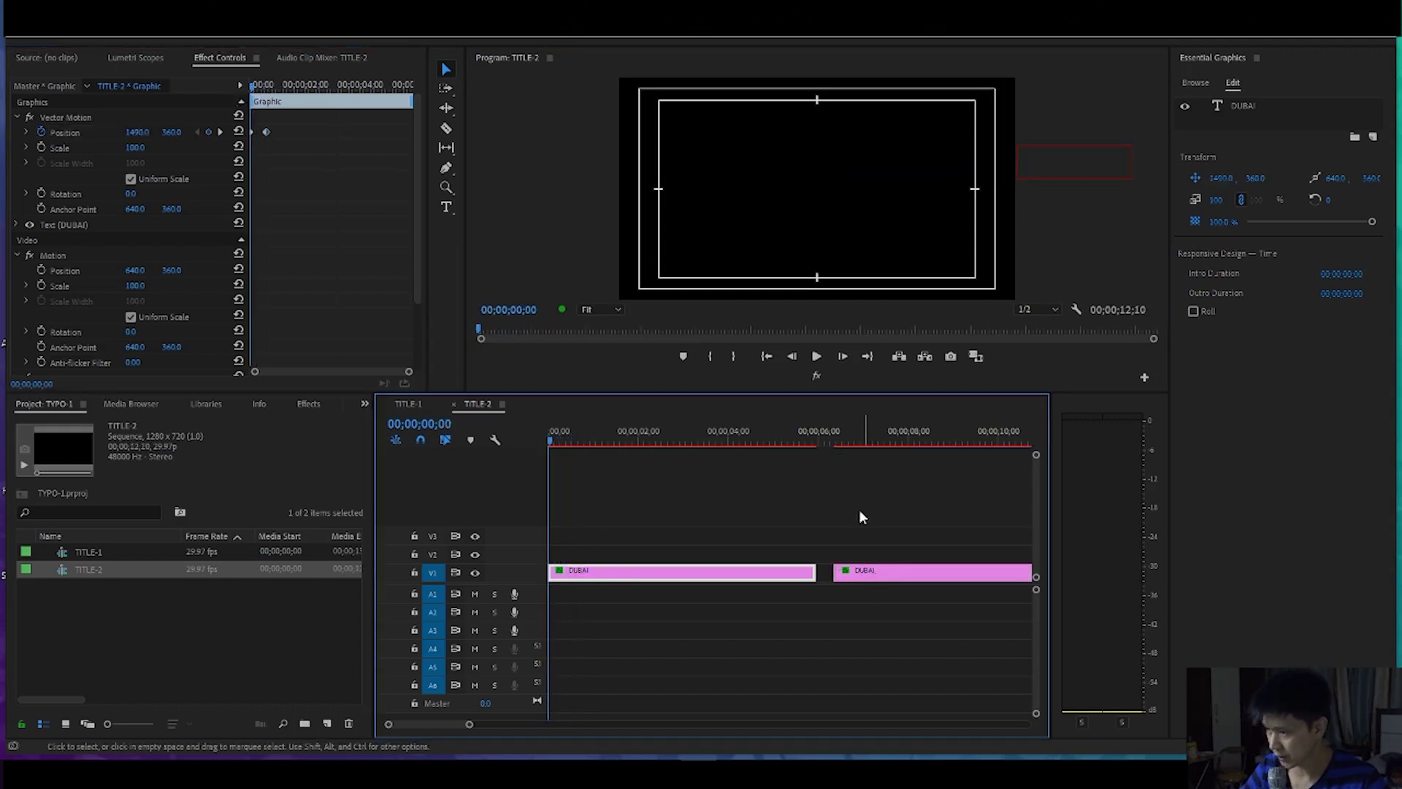
drag(856, 441, 861, 441)
click(877, 570)
click(865, 150)
double_click(864, 151)
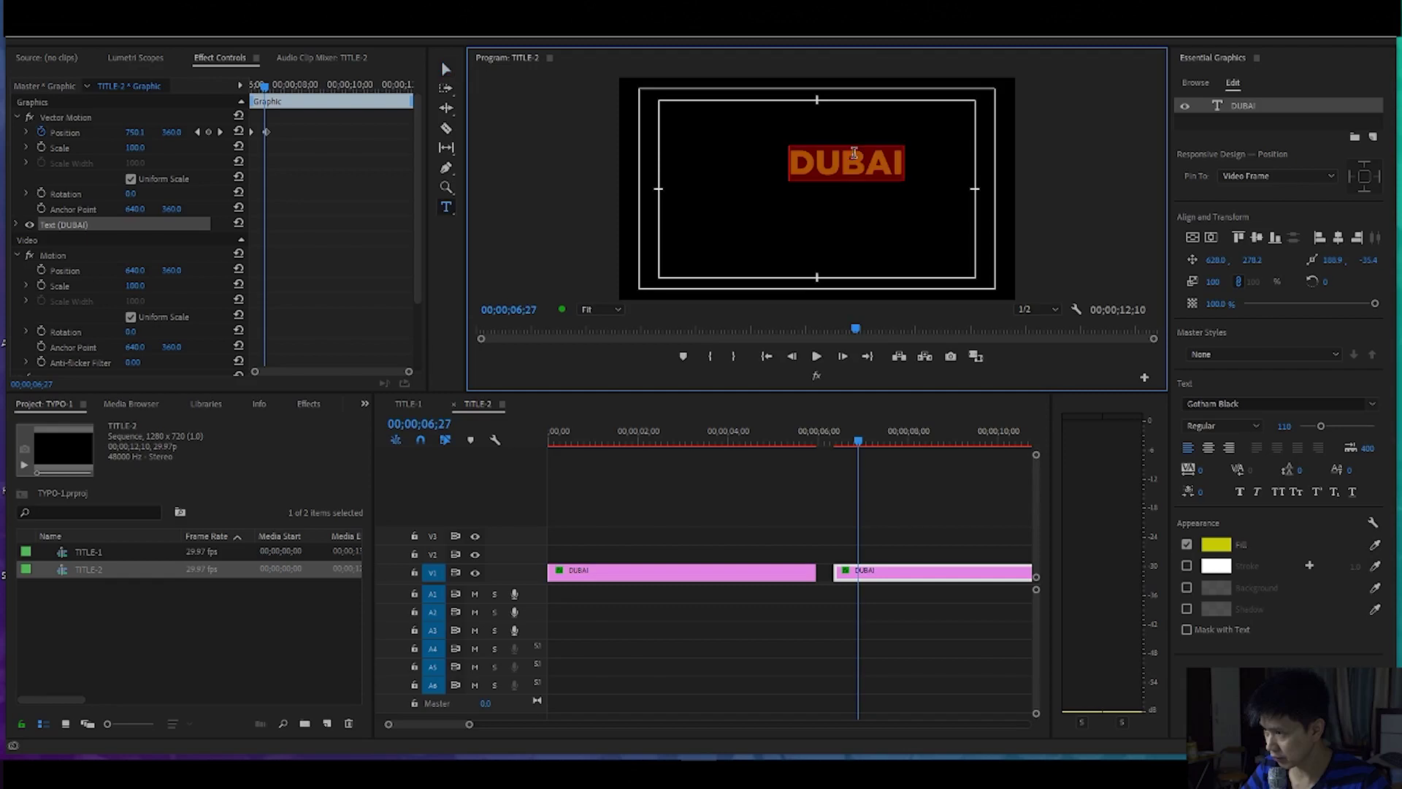
text(PHI)
key(BackSpace)
key(BackSpace)
key(BackSpace)
text(UNITED A)
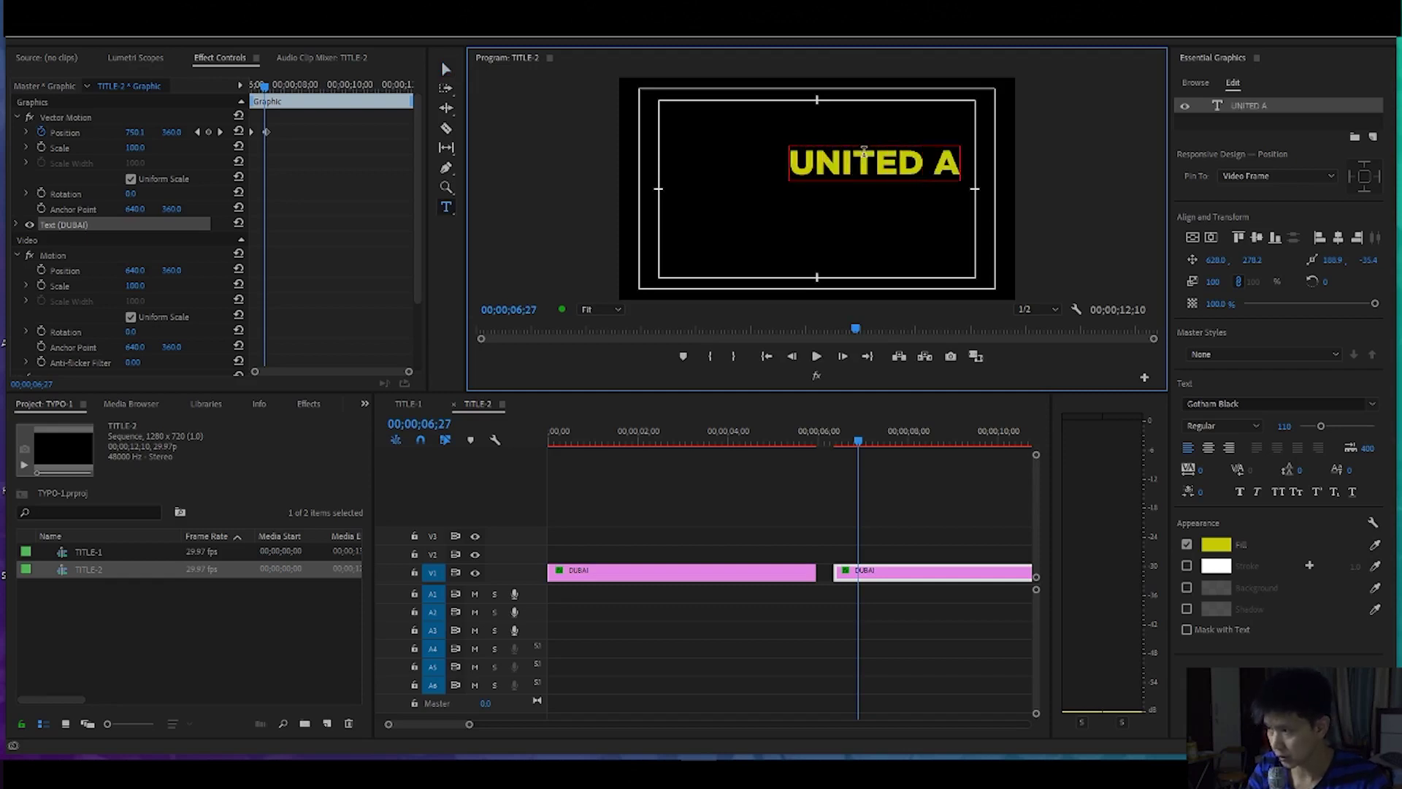
text(RAB EMIRATES)
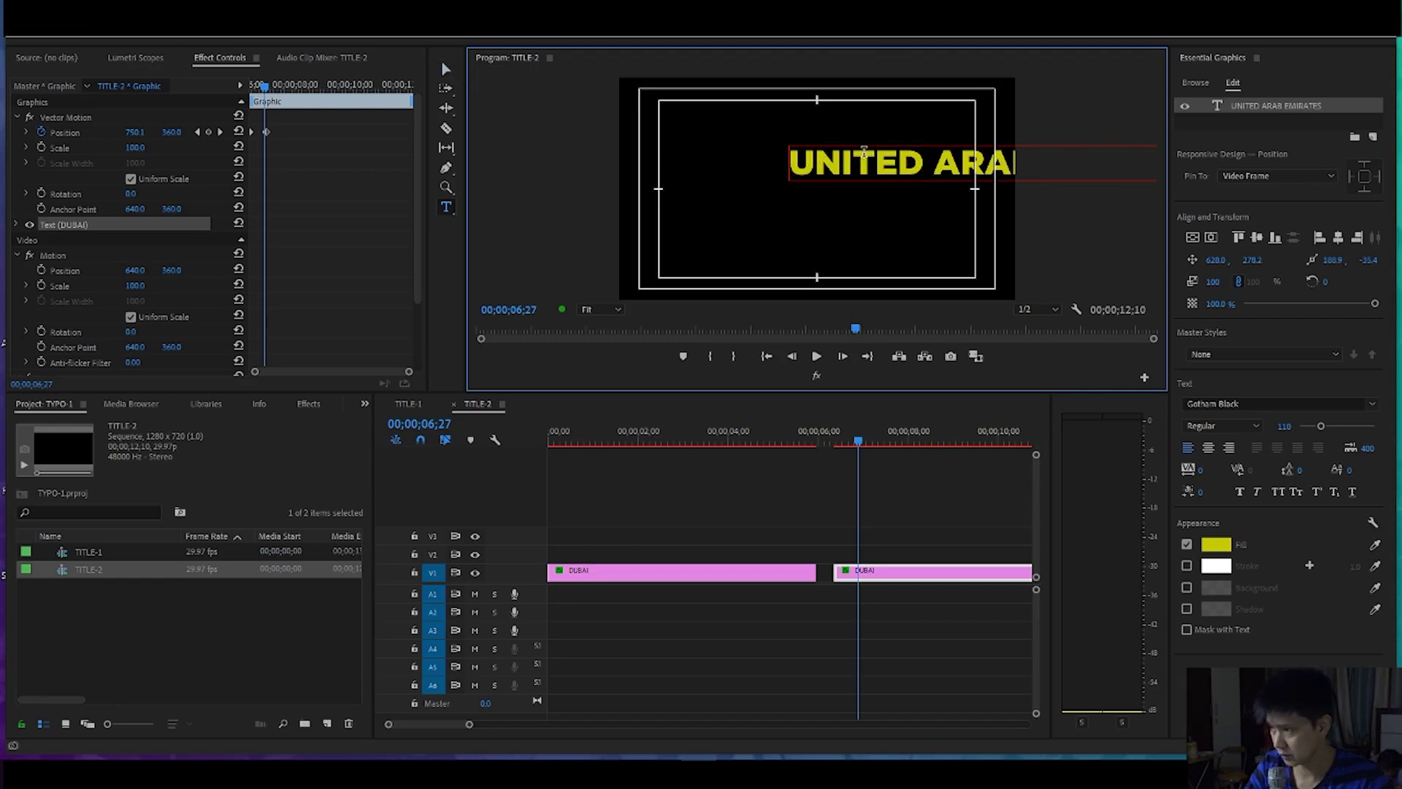
Step: Reduce the UNITED ARAB EMIRATES font size to 38 and change its fill to white
key(ctrl+a)
drag(1283, 426, 1232, 427)
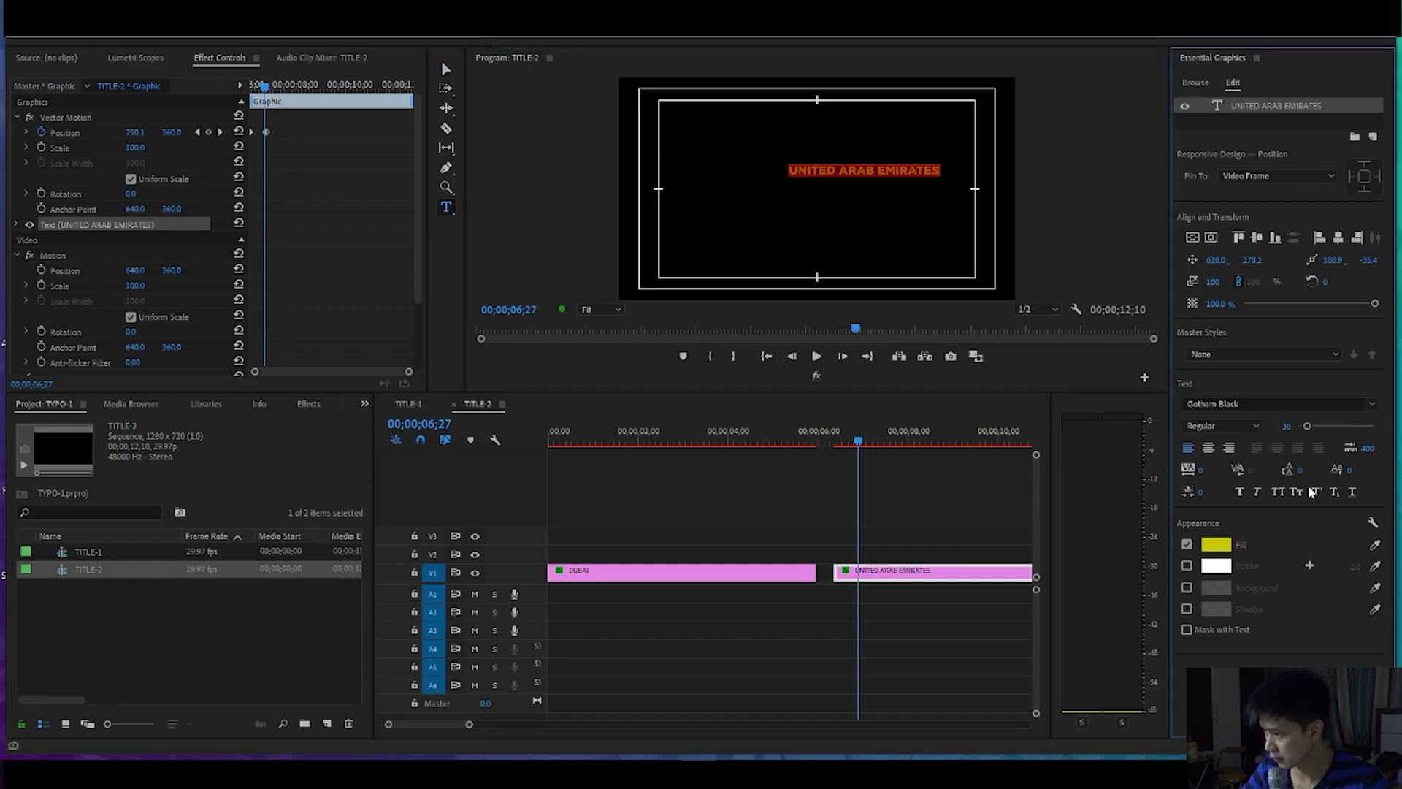
click(1224, 546)
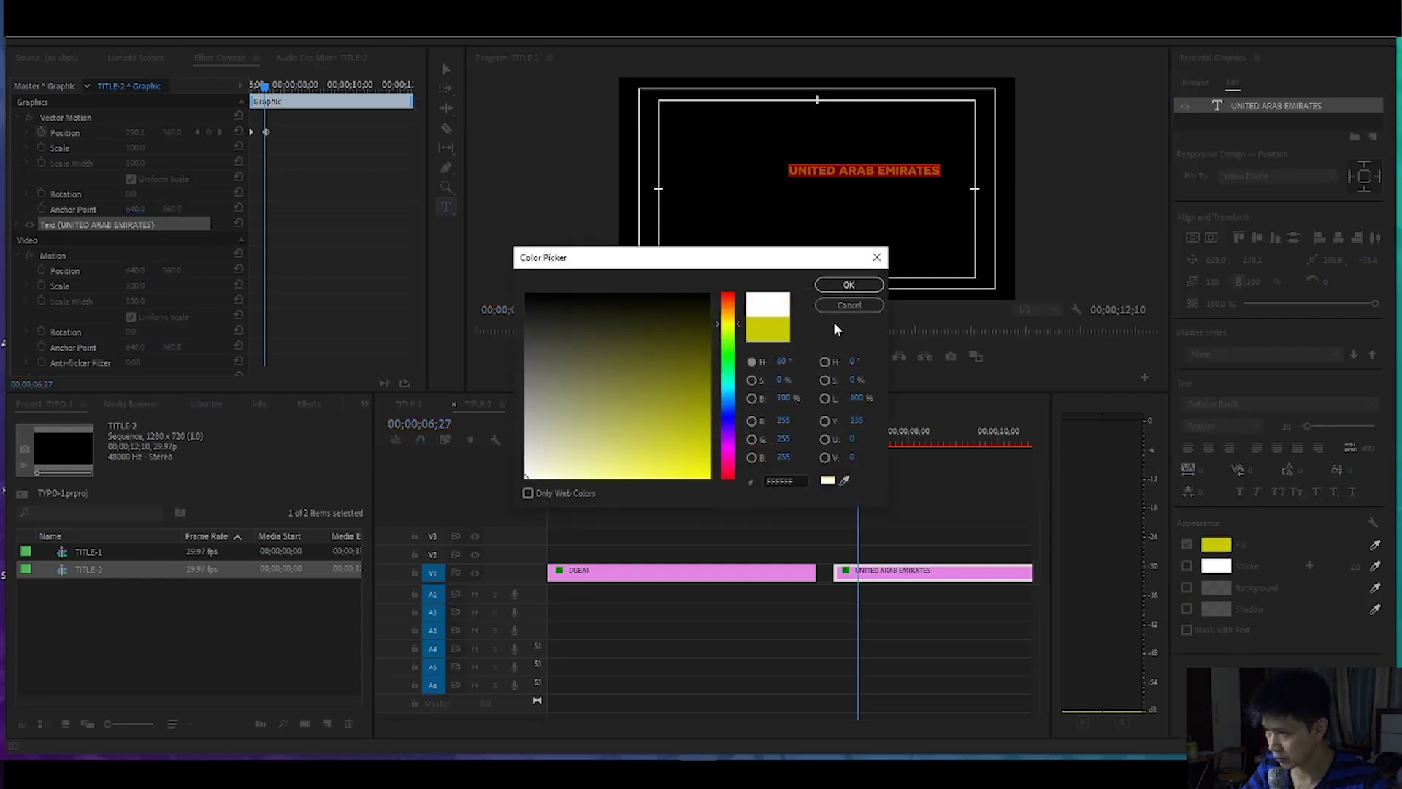
click(847, 285)
Step: Stack DUBAI on V2 above UNITED ARAB EMIRATES on V1 from the sequence start, and place DUBAI just above the country name in the frame
click(446, 68)
drag(745, 575, 578, 573)
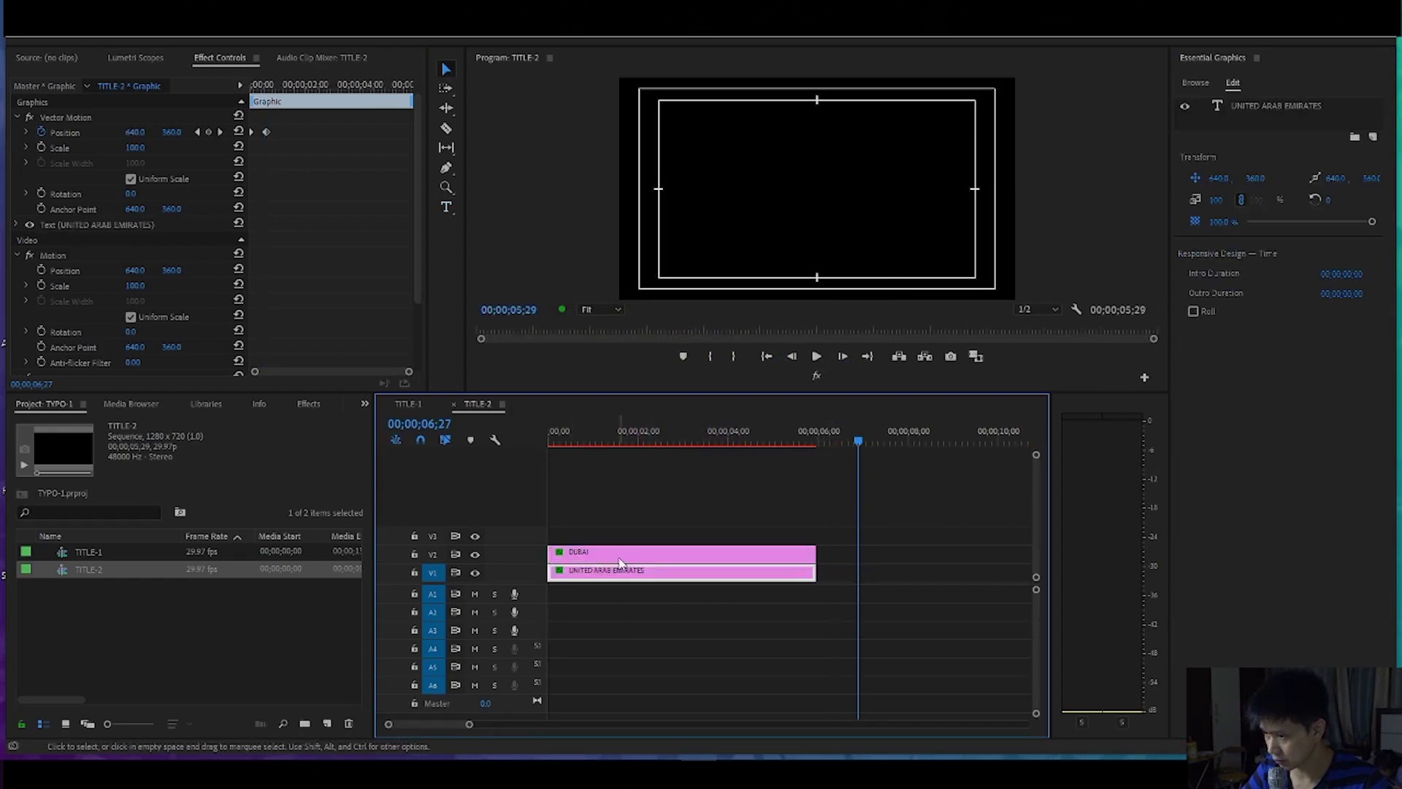
click(648, 436)
drag(885, 174, 853, 181)
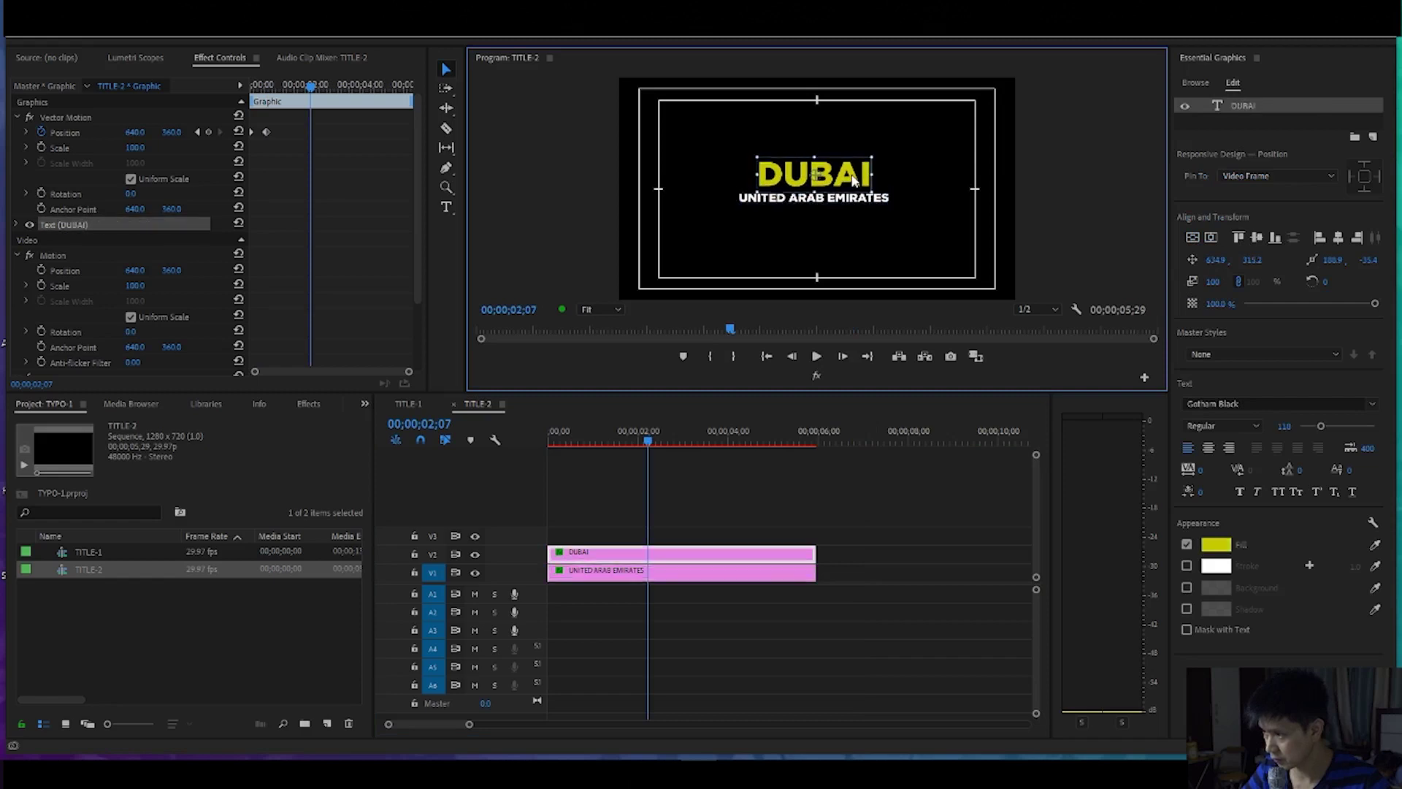
Step: Reduce the UNITED ARAB EMIRATES font size to 30 and centre the text directly beneath DUBAI
click(856, 202)
drag(1285, 429, 1278, 429)
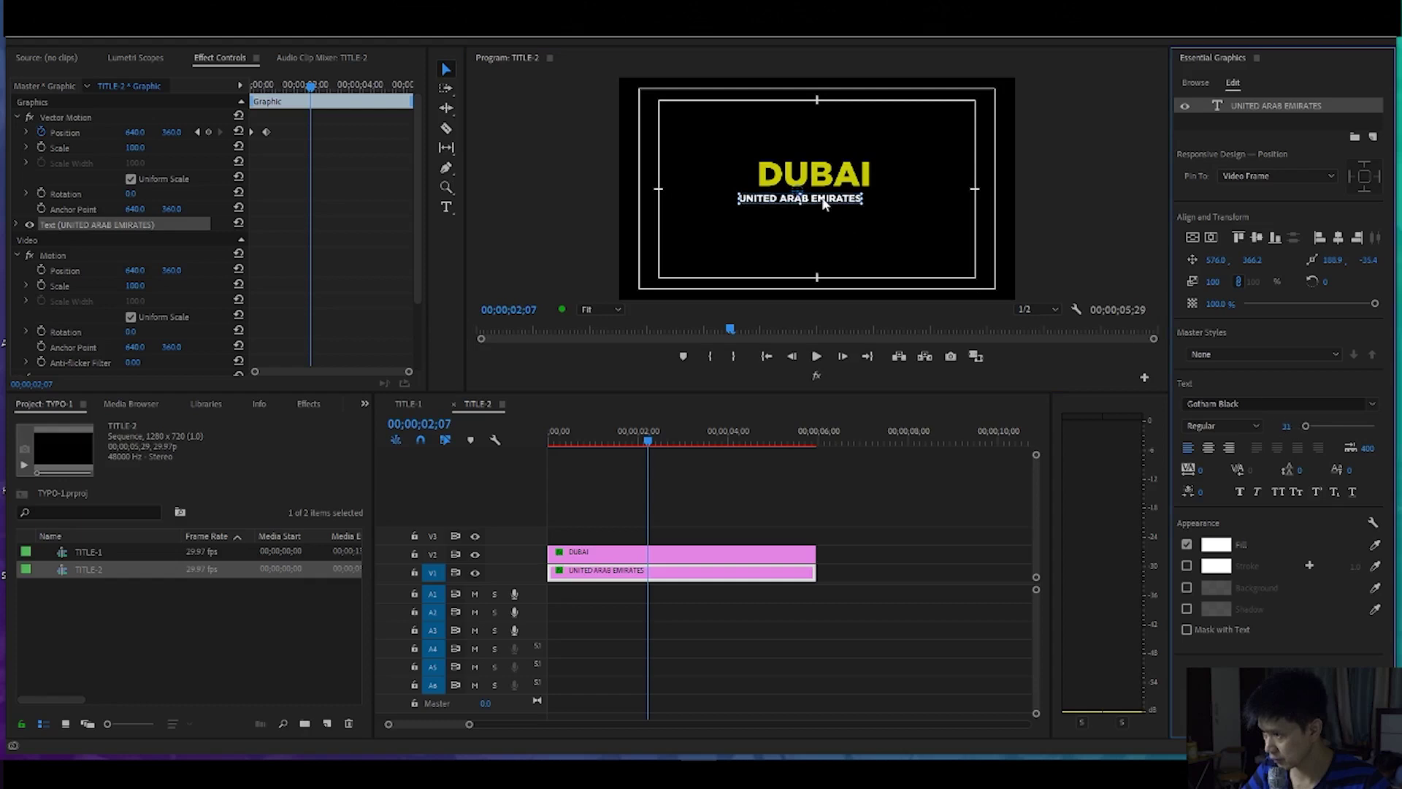
drag(823, 204, 840, 201)
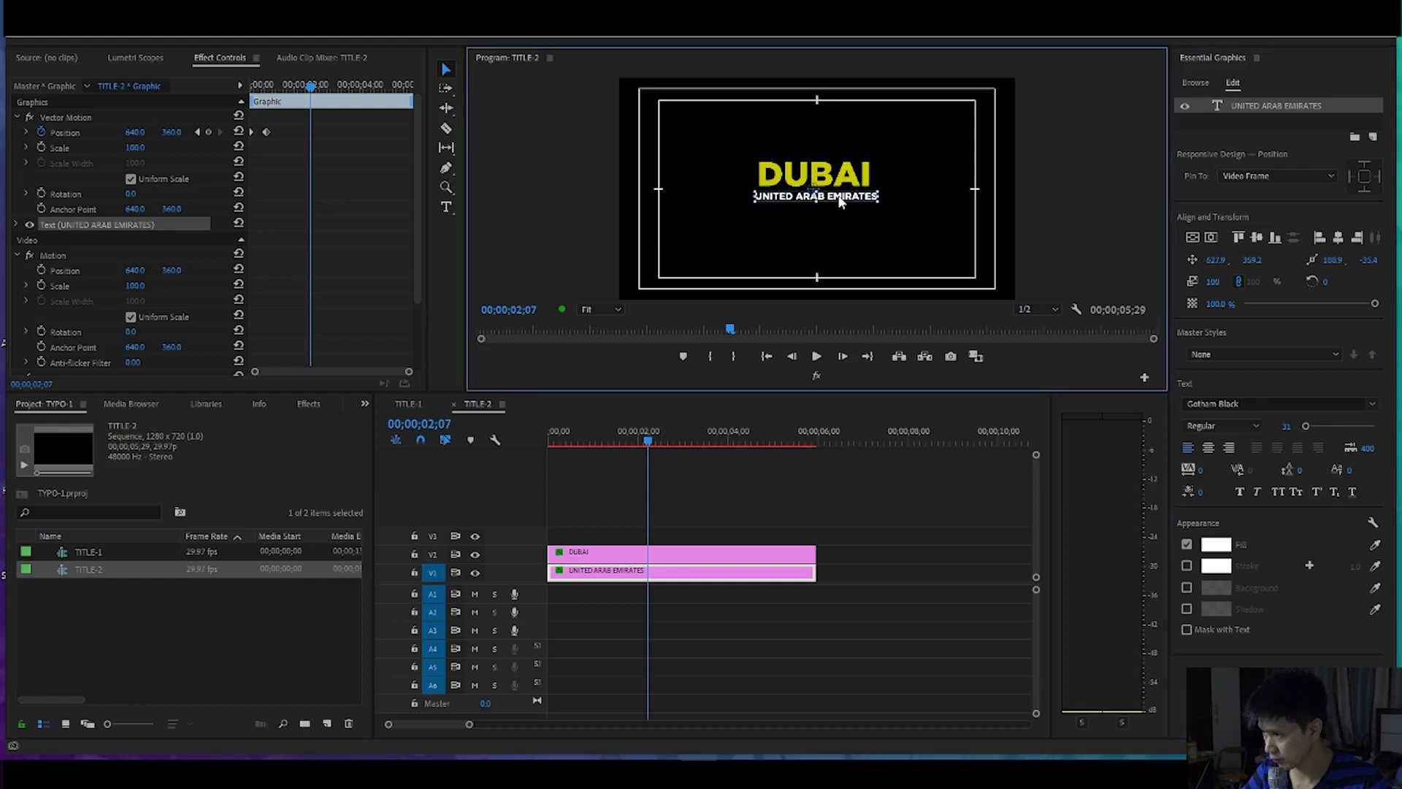
drag(1285, 430, 1282, 430)
drag(837, 200, 840, 197)
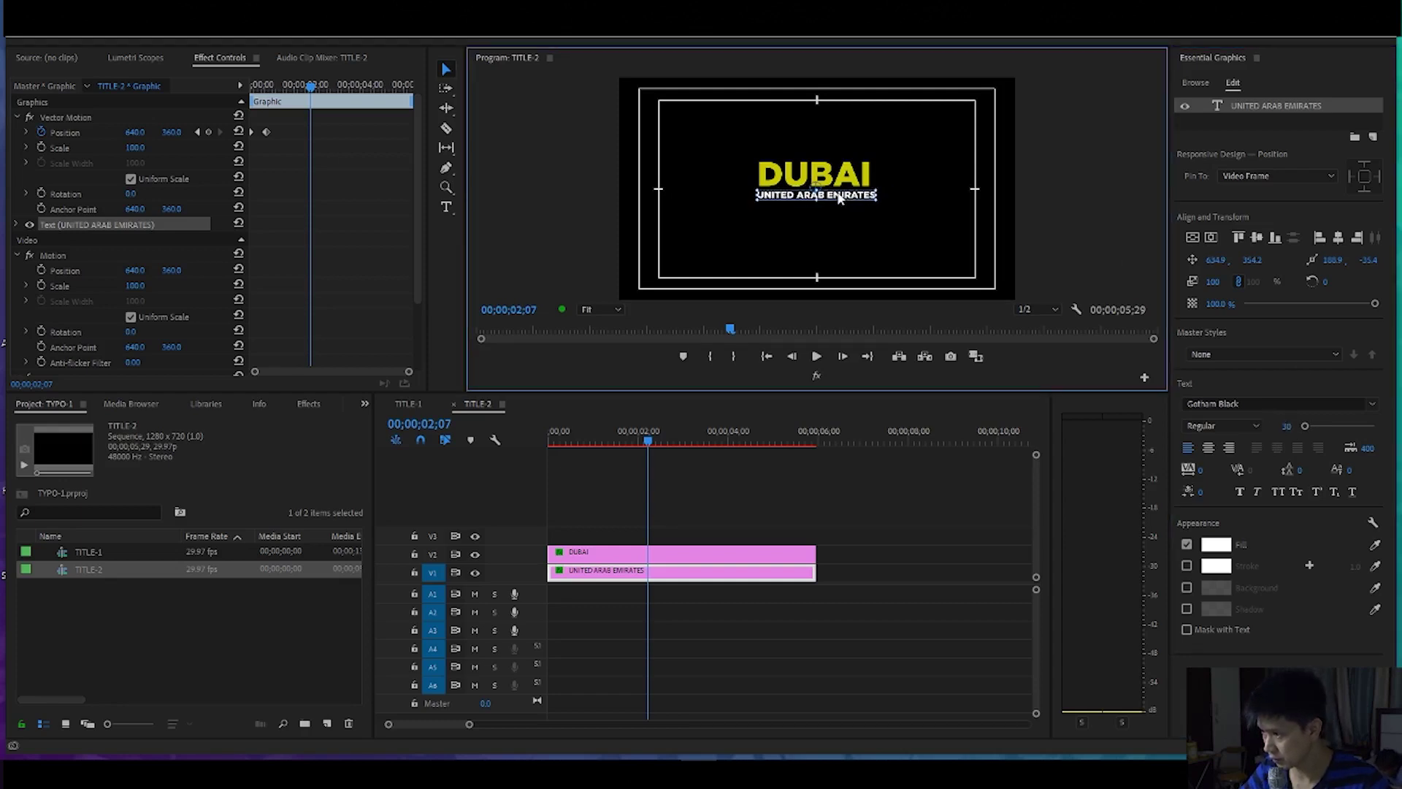
click(868, 234)
Step: Play the joint slide-in of both titles repeatedly from the start of the sequence
drag(635, 441, 509, 468)
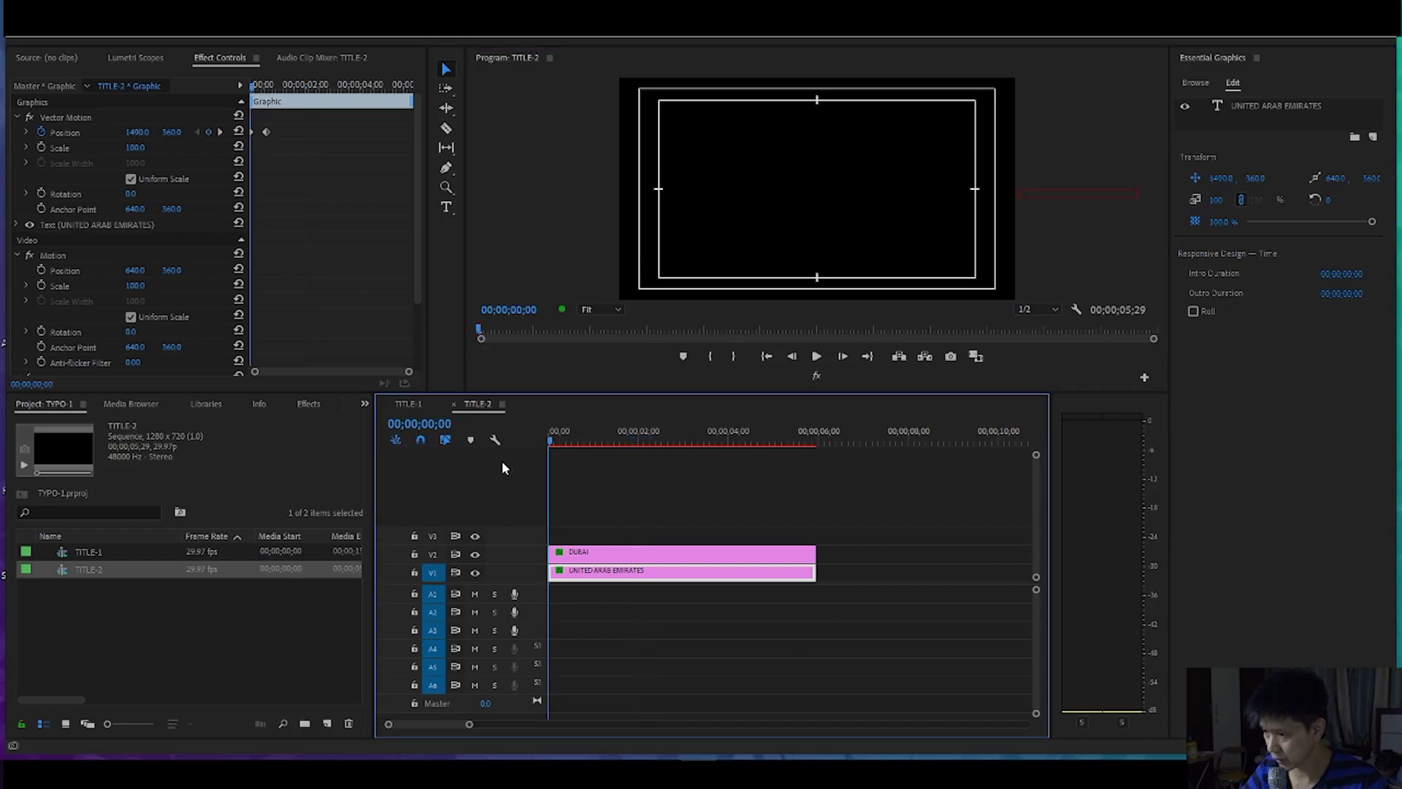
key(space)
drag(592, 440, 365, 464)
key(space)
key(space)
key(space)
key(space)
key(space)
key(space)
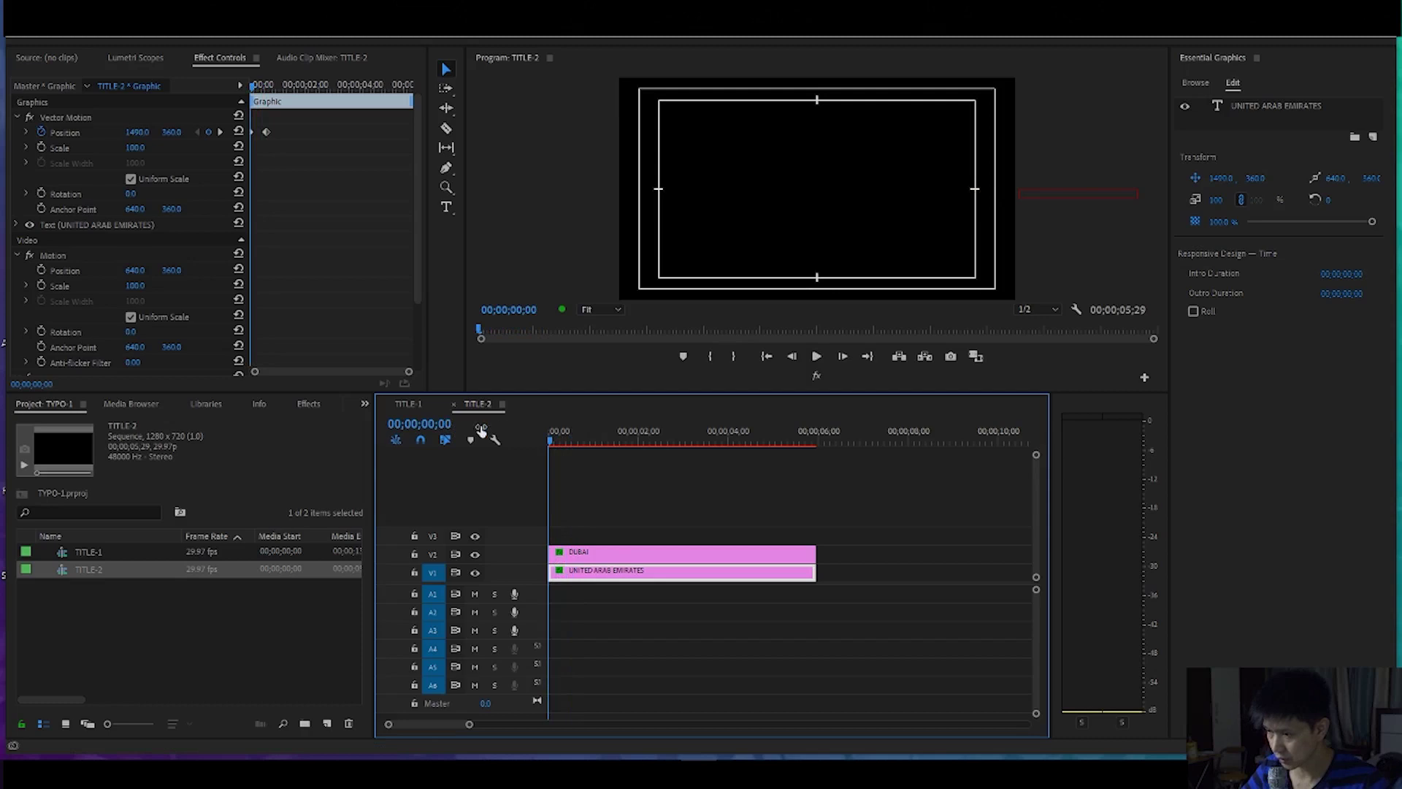
Step: Move the UNITED ARAB EMIRATES clip to start at 00;00;00;03 and play the staggered slide-in
key(Right)
key(Right)
key(Right)
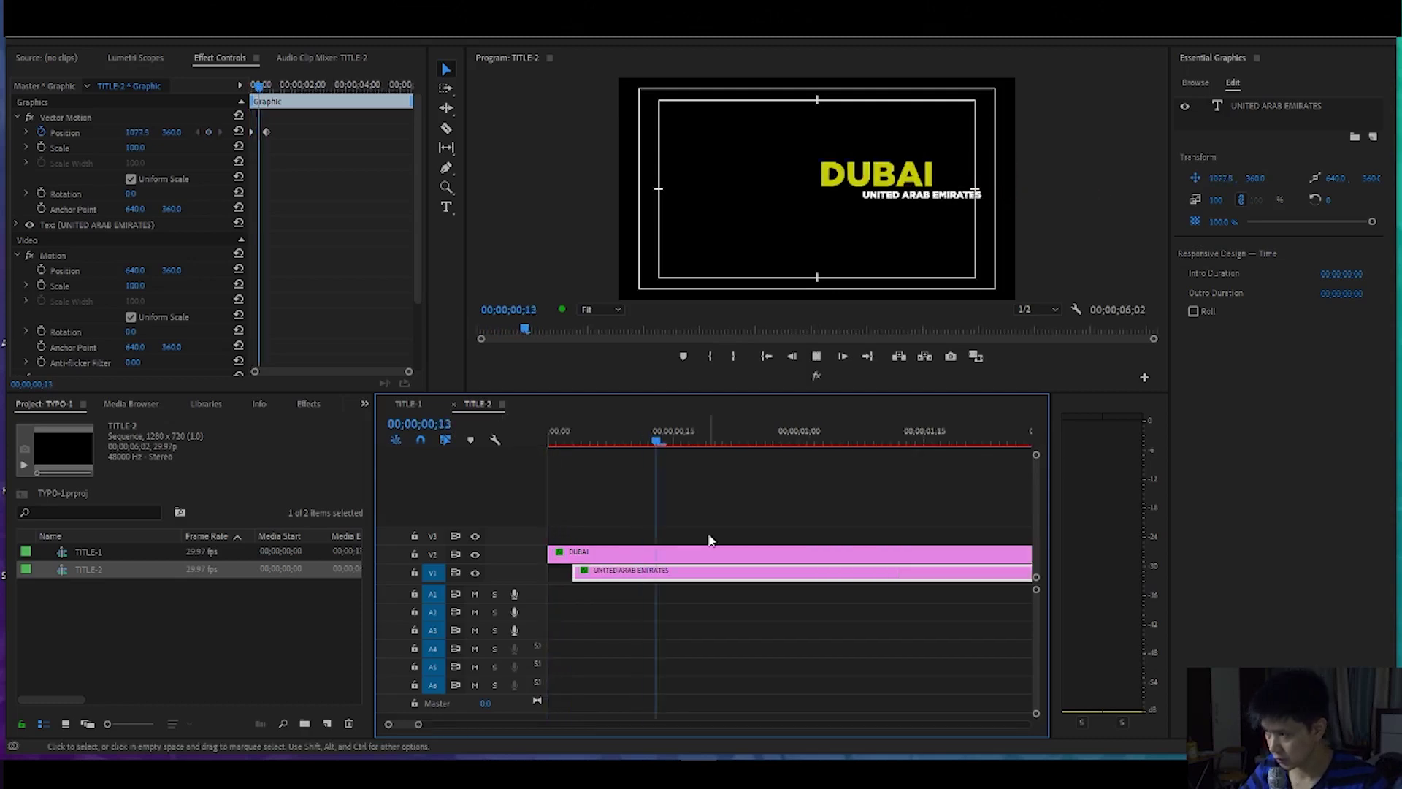
Step: Move the UNITED ARAB EMIRATES clip on V1 to start at 00;00;00;06
drag(668, 440, 576, 454)
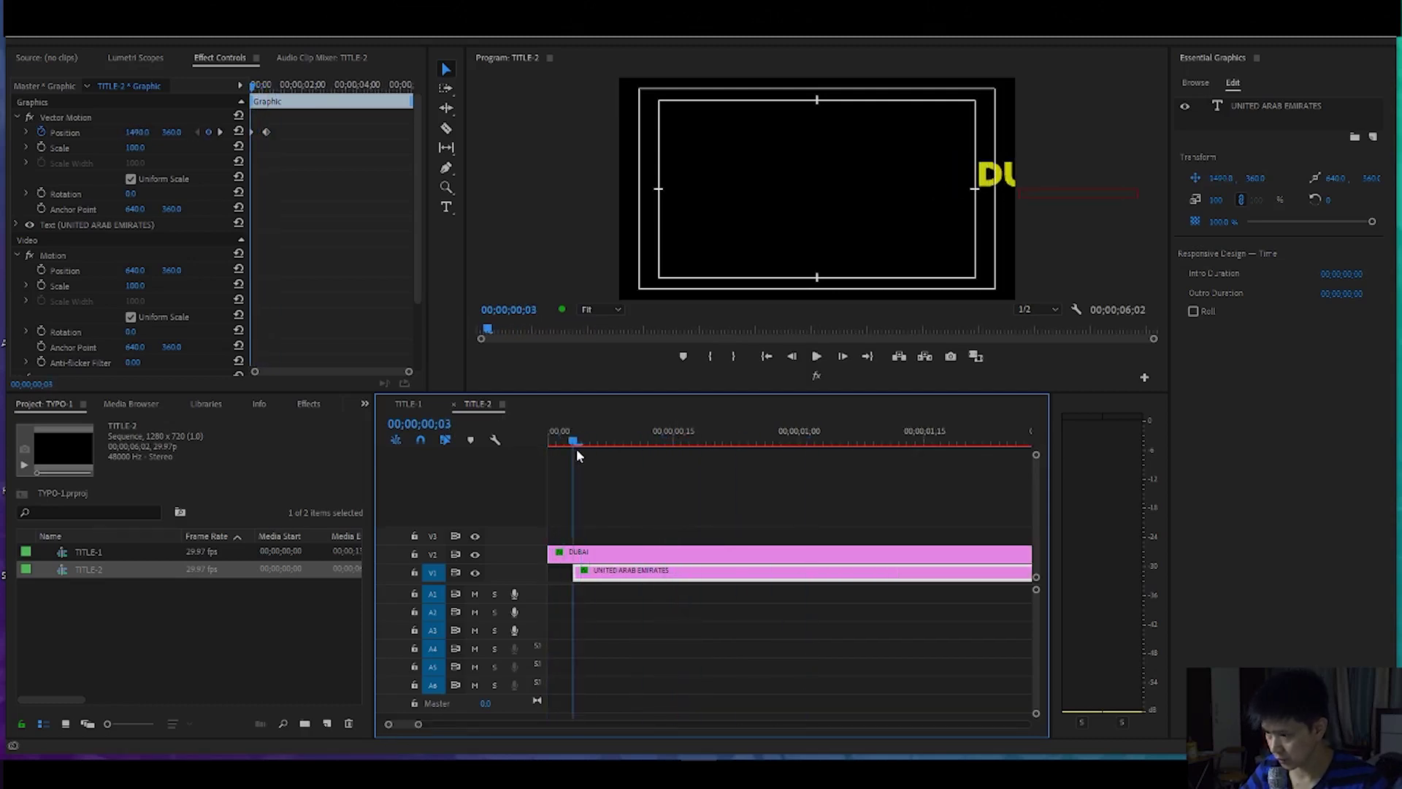
key(Right)
key(Right)
key(Right)
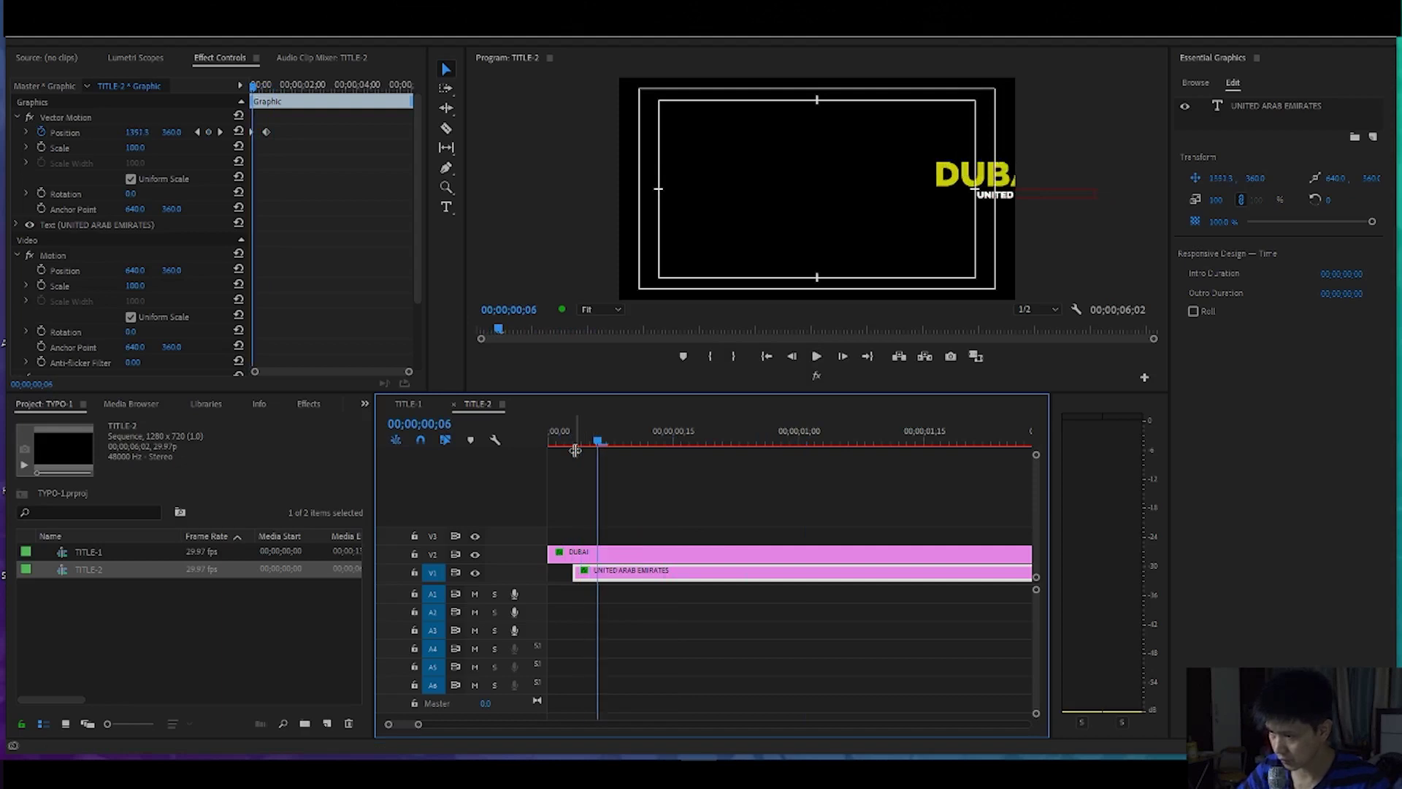
drag(591, 570, 615, 570)
Step: Play the staggered slide-in of both titles repeatedly from the start of the sequence
key(Home)
key(space)
key(space)
key(minus)
drag(723, 438, 546, 467)
key(space)
key(space)
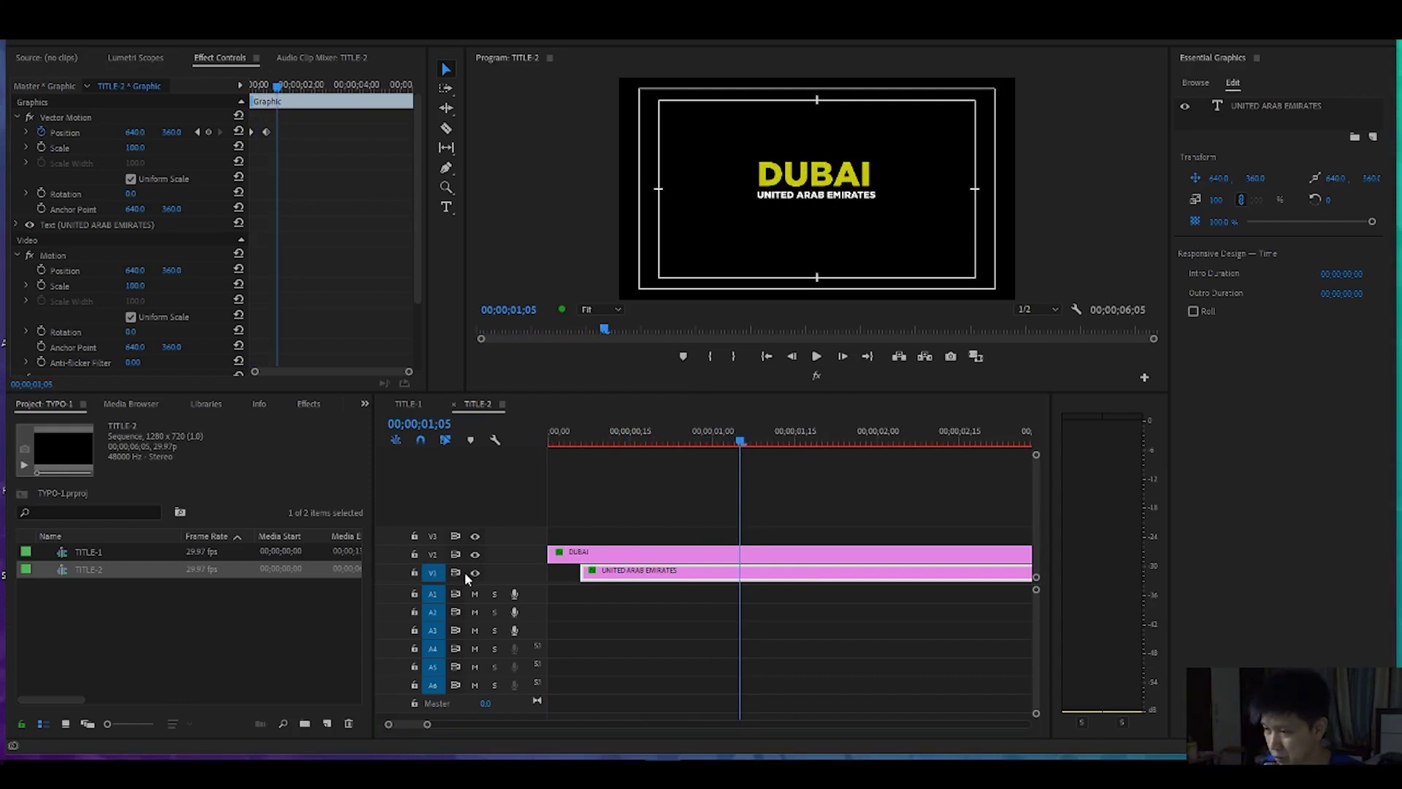
drag(600, 438, 528, 438)
key(space)
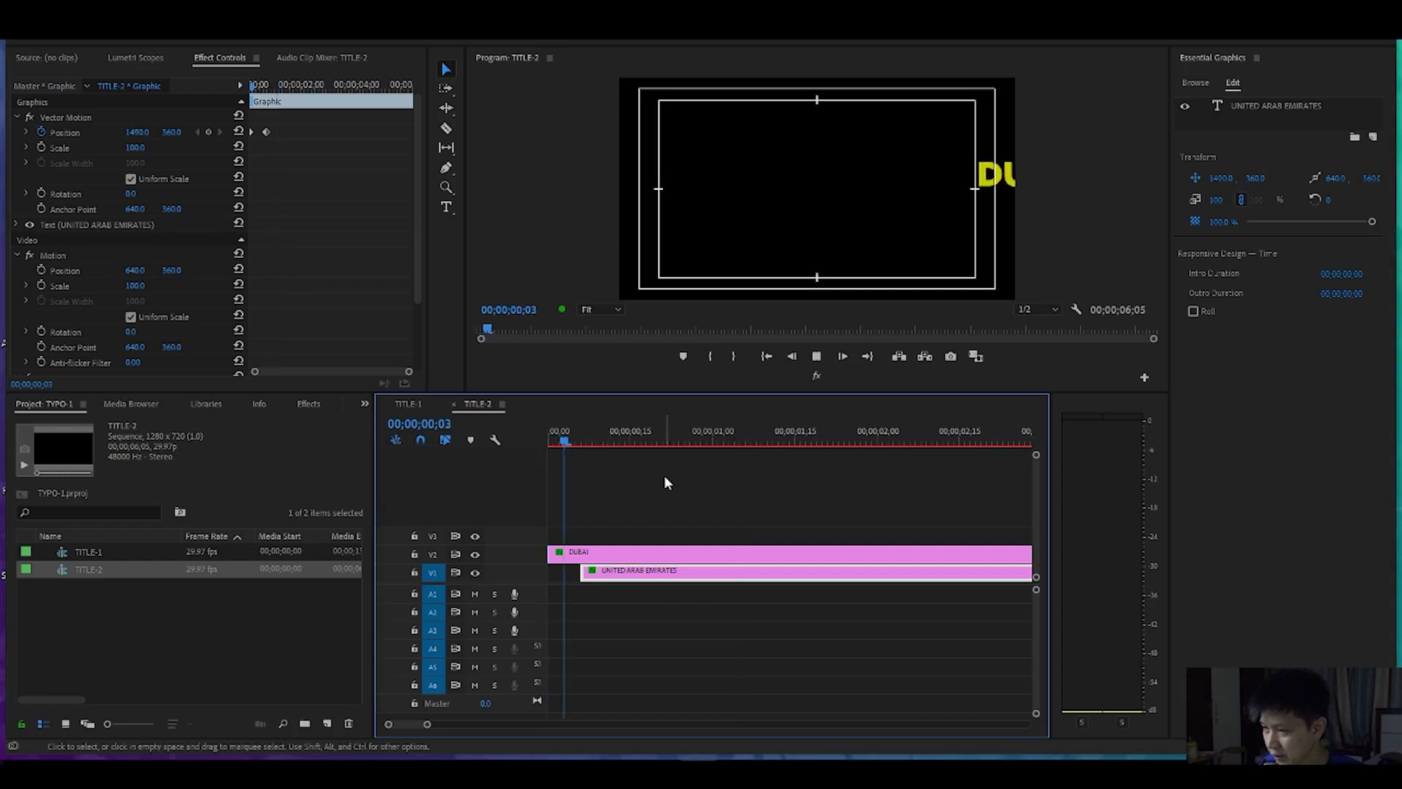
click(660, 443)
Step: Create a new sequence named ELEMENT-1 with the AVCHD 720p30 preset
click(329, 724)
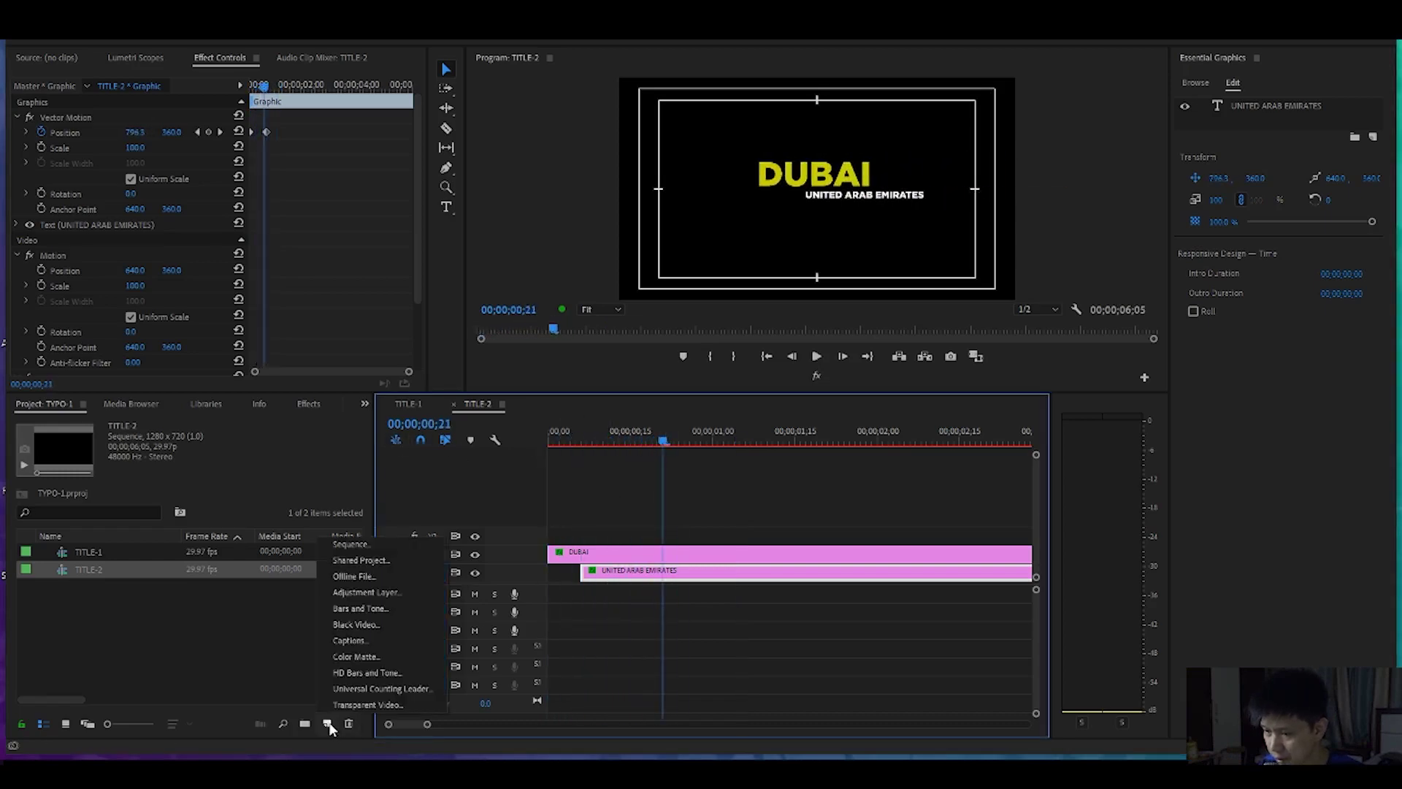
click(380, 542)
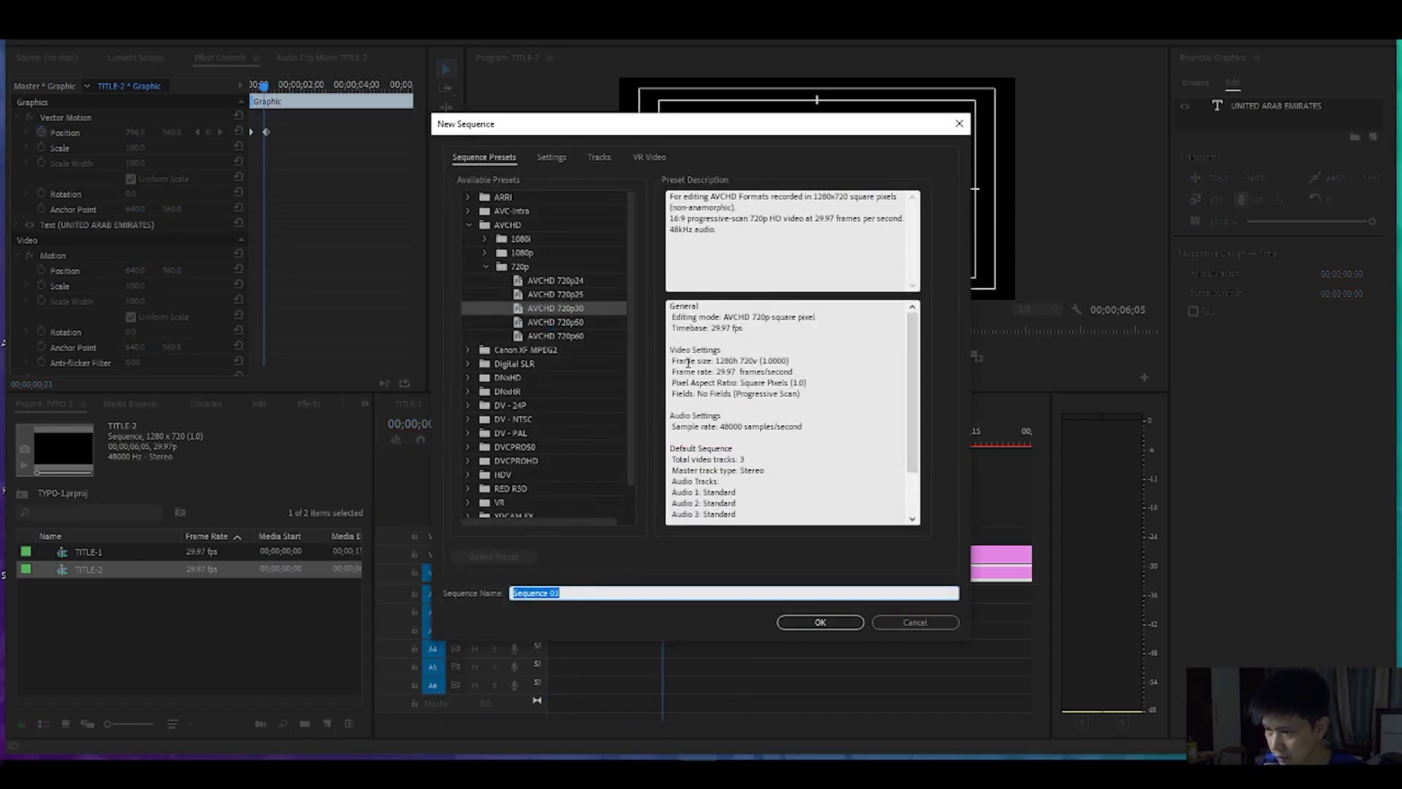
text(ELEMENT-1)
key(Return)
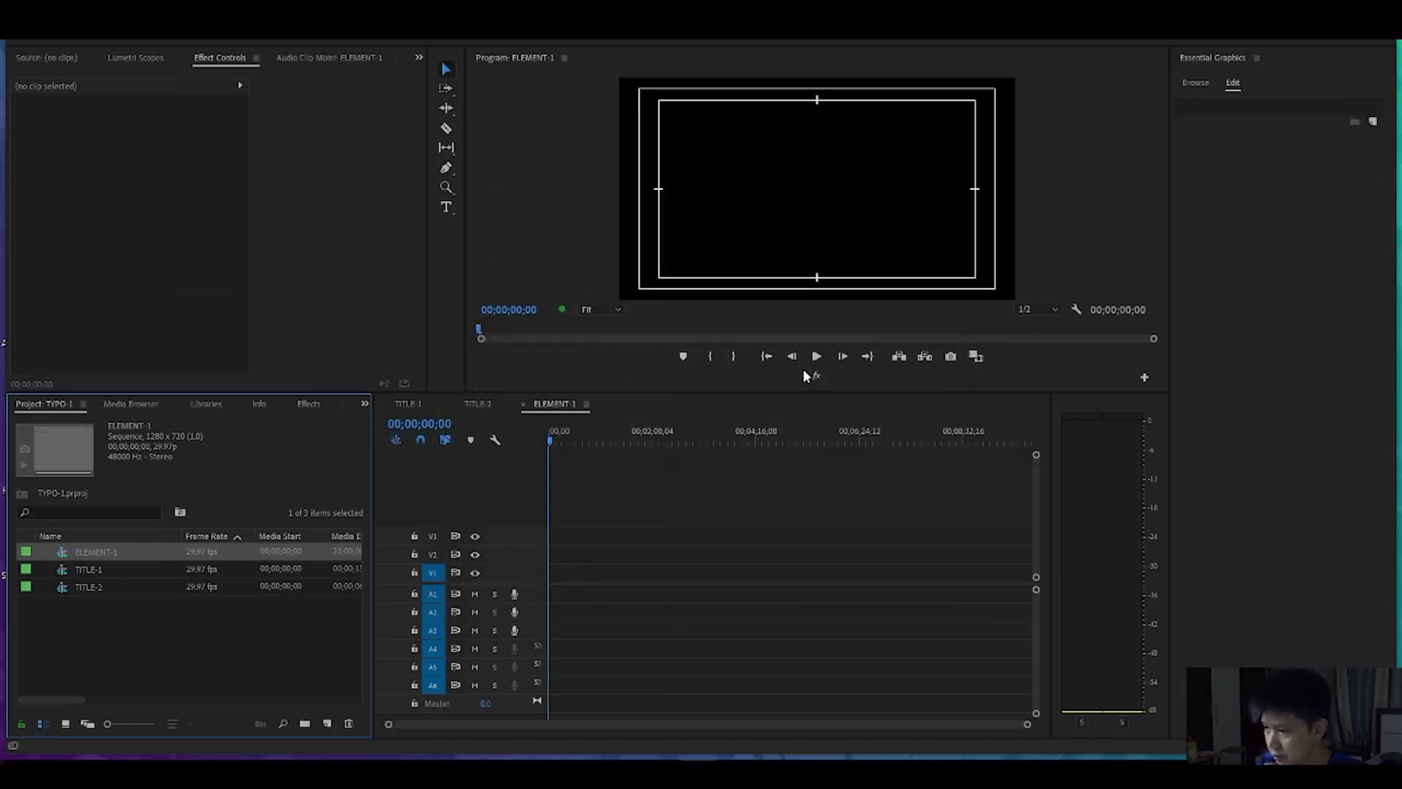
Step: Draw a short vertical line with the Pen tool, rising from just above the centre of the frame
click(447, 185)
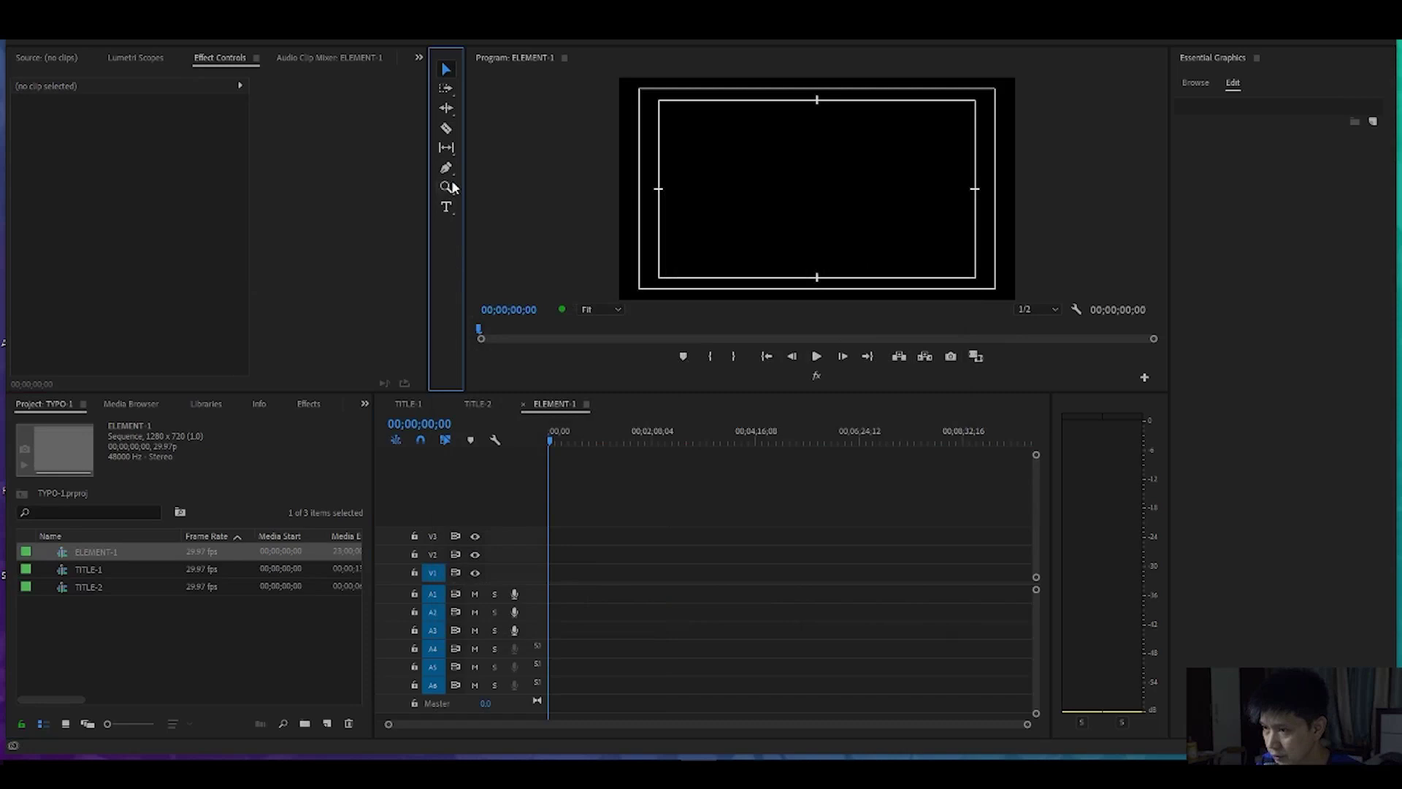
click(446, 168)
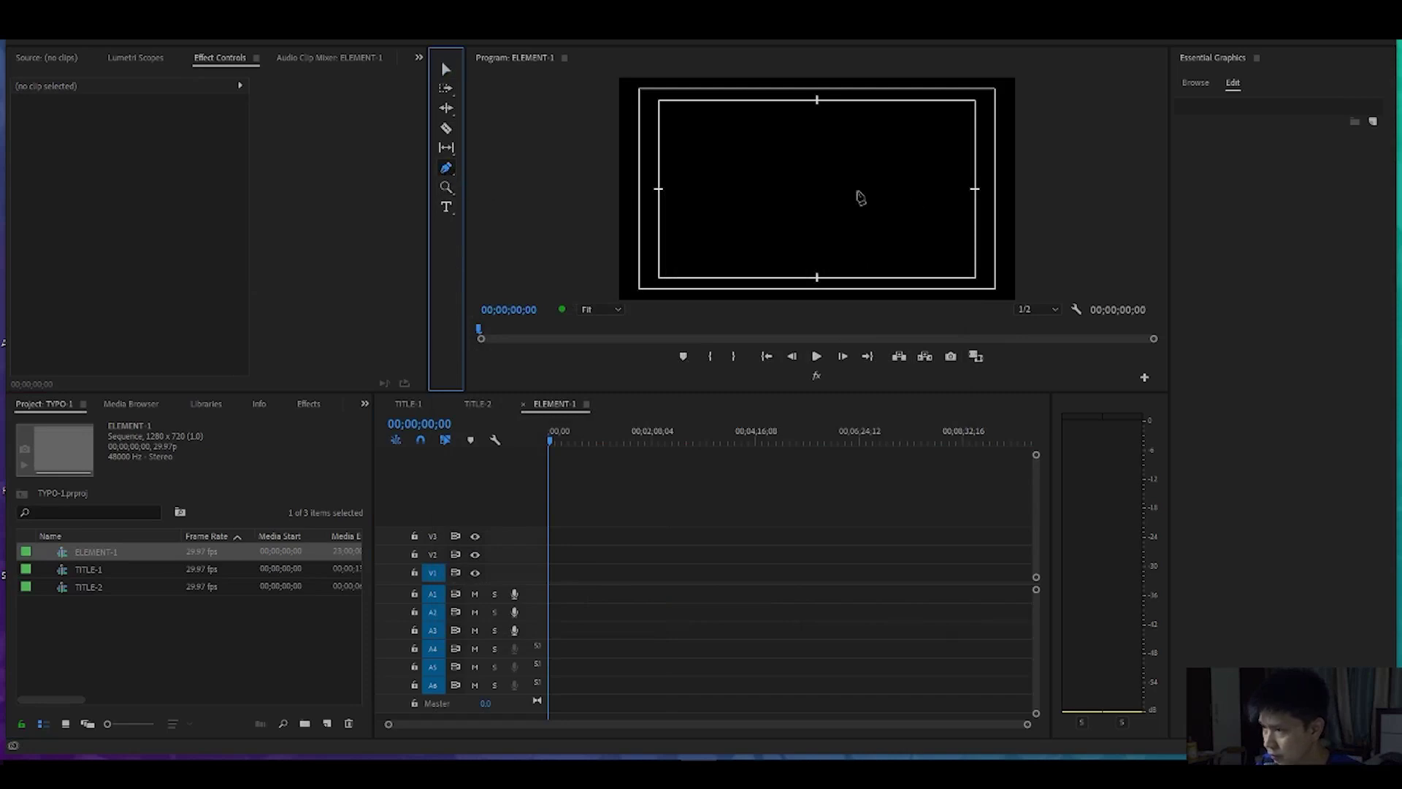
click(816, 180)
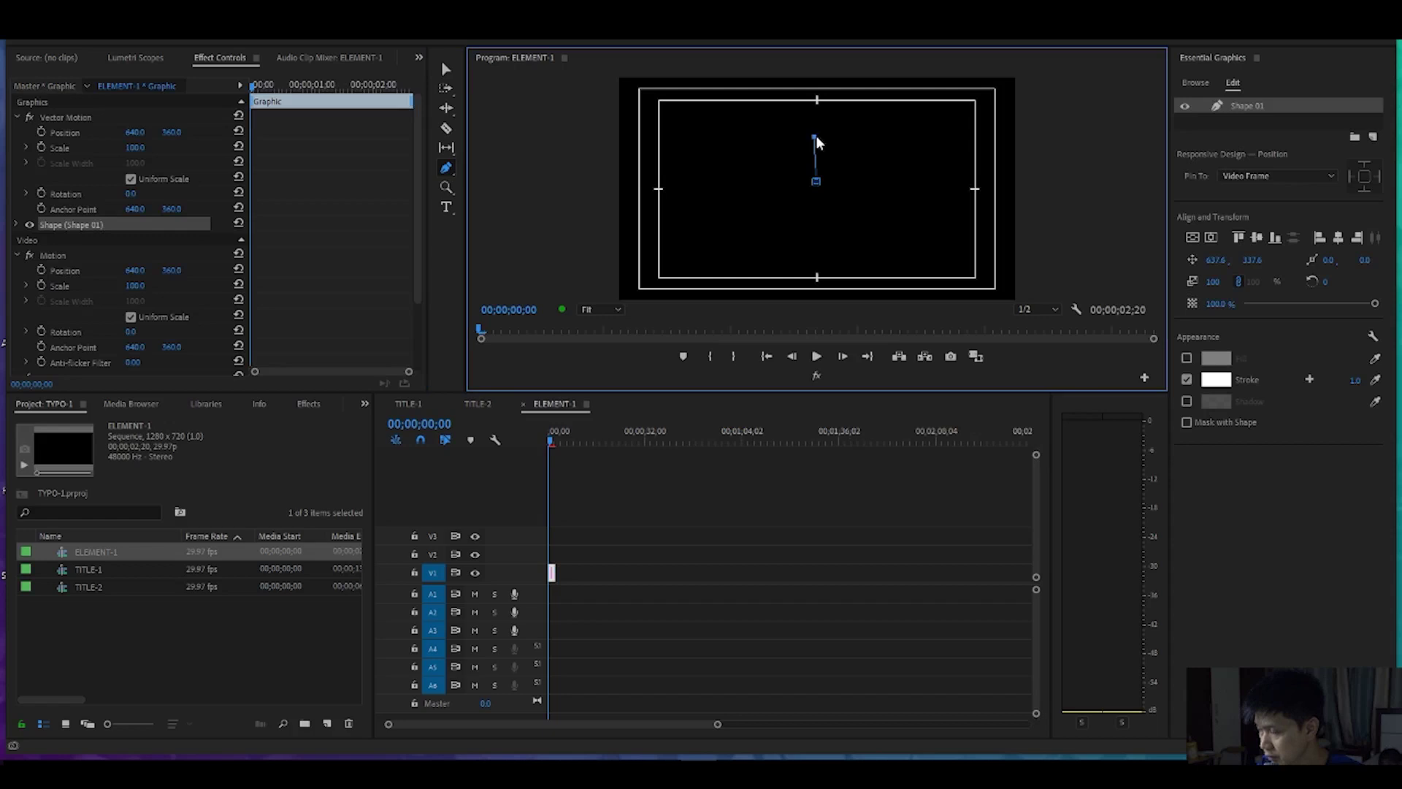
shift+click(816, 137)
Step: Set the vertical line's stroke width to 5 and deselect the shape
click(1354, 379)
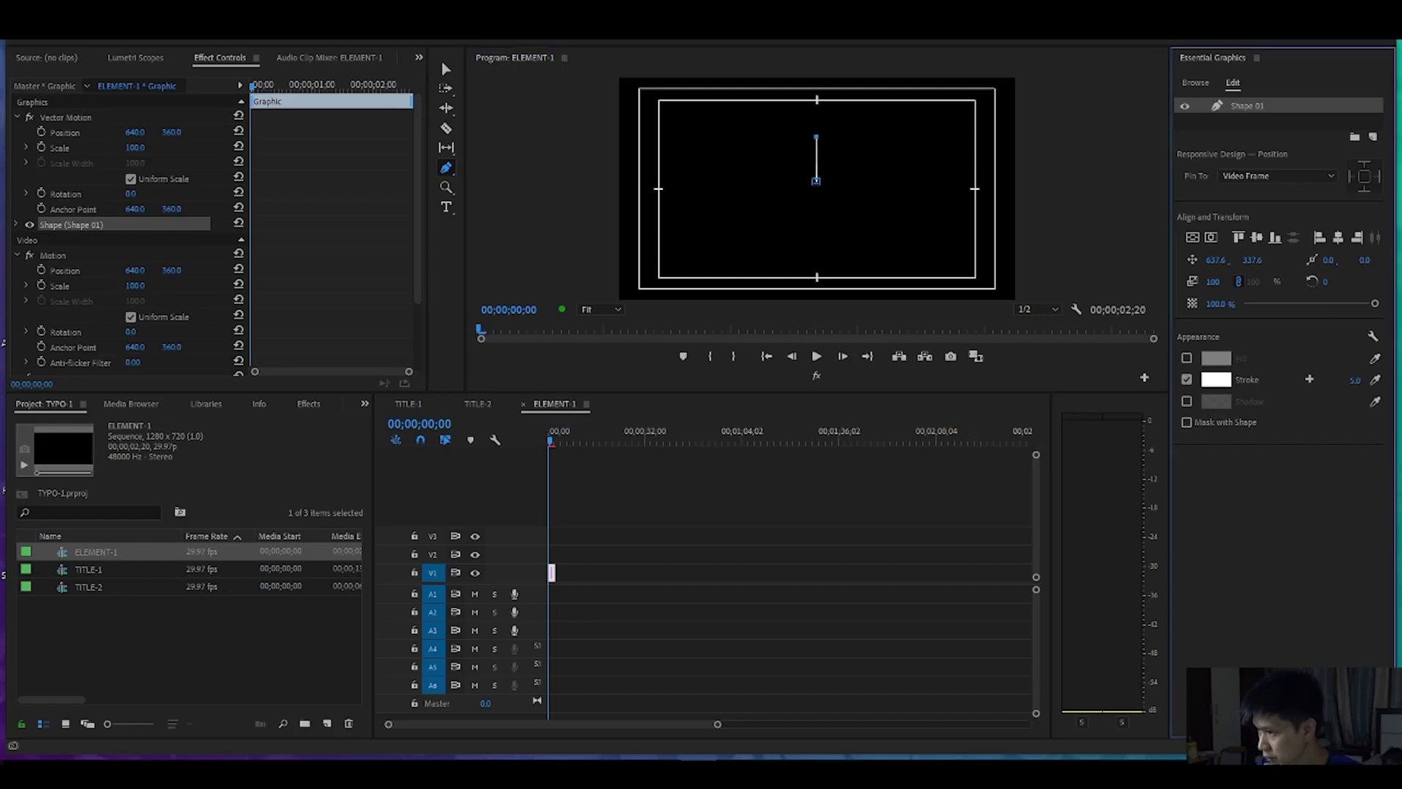
click(1356, 380)
text(5)
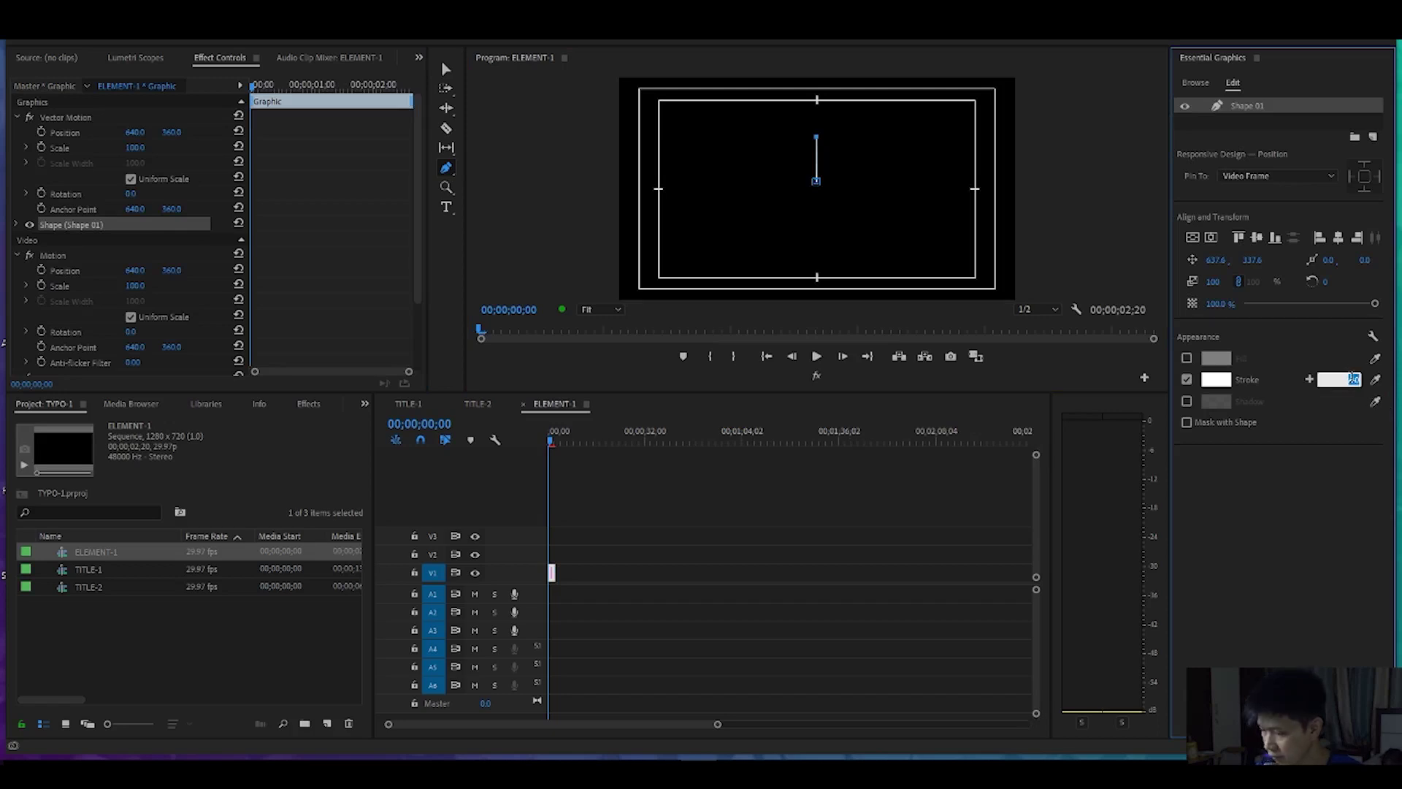
key(Return)
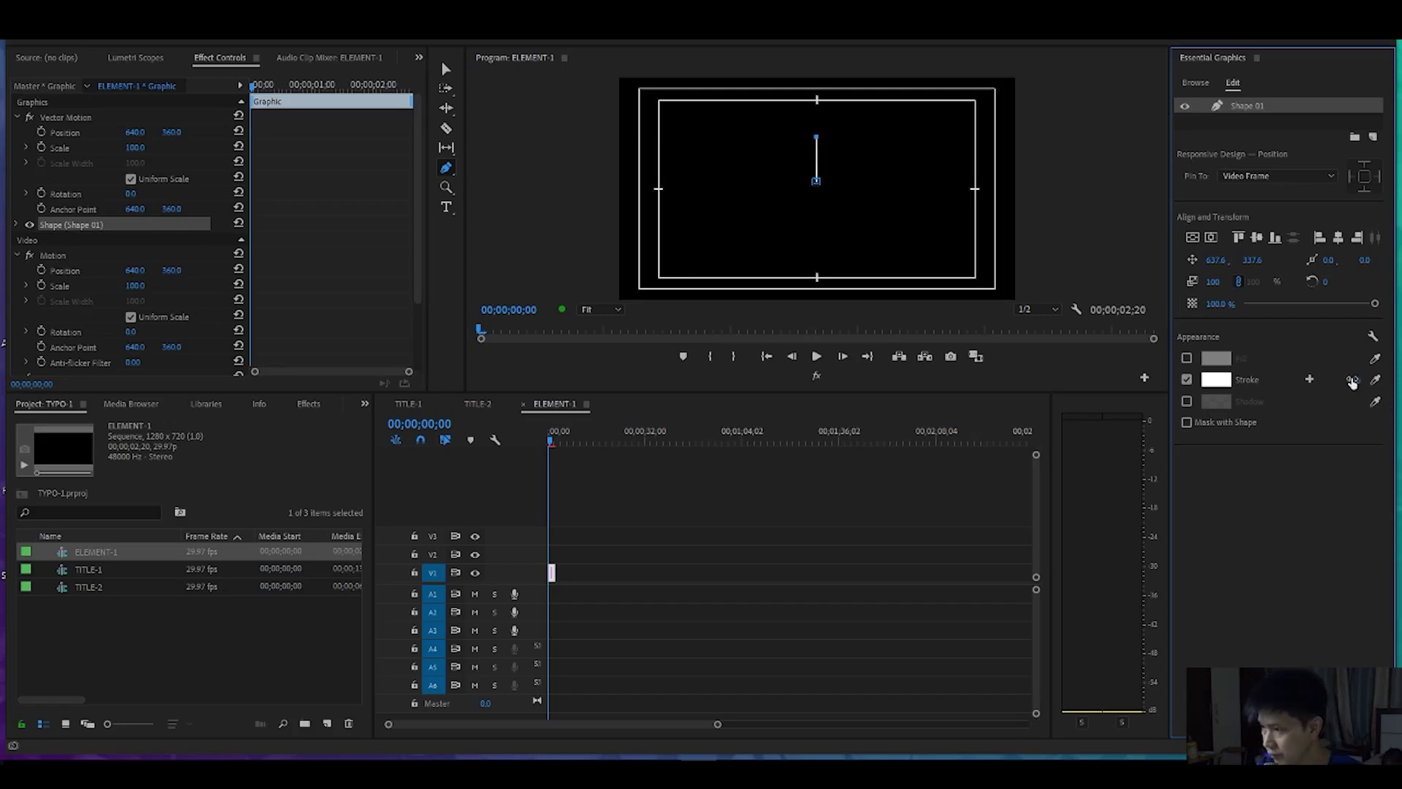
click(447, 71)
click(716, 247)
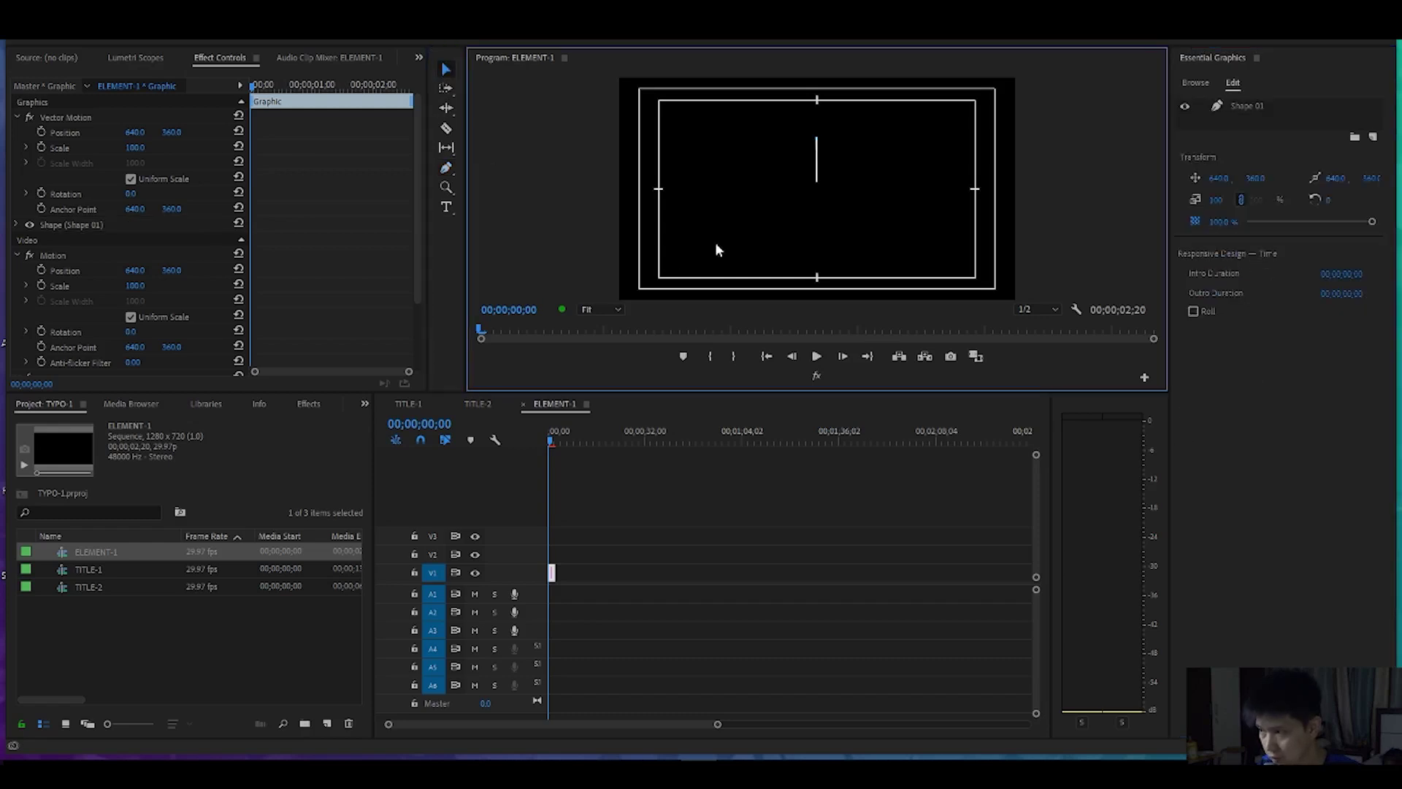
Step: Draw three separate pen lines radiating from the frame centre toward the upper left, left and lower left
key(p)
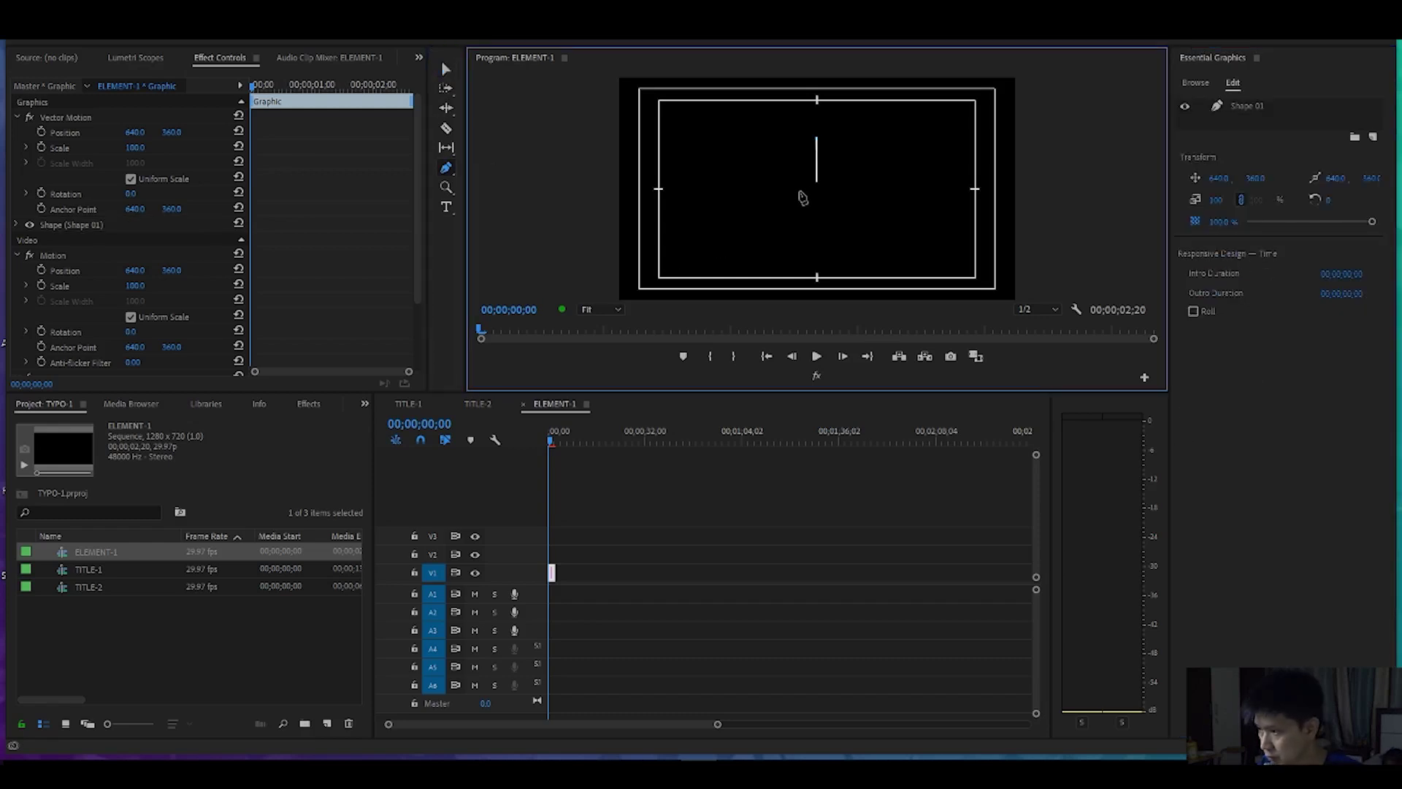
click(800, 189)
click(765, 147)
click(786, 205)
click(740, 173)
click(782, 227)
click(735, 242)
click(446, 69)
click(806, 210)
Step: Draw a pen line radiating from the frame centre toward the upper right and deselect it
key(p)
click(838, 192)
click(880, 152)
click(446, 69)
click(879, 234)
Step: Add two more pen lines radiating from the centre, one toward the right and one toward the lower right
key(p)
click(842, 215)
click(908, 209)
click(831, 235)
key(ctrl+z)
click(832, 232)
click(890, 255)
click(446, 70)
click(758, 235)
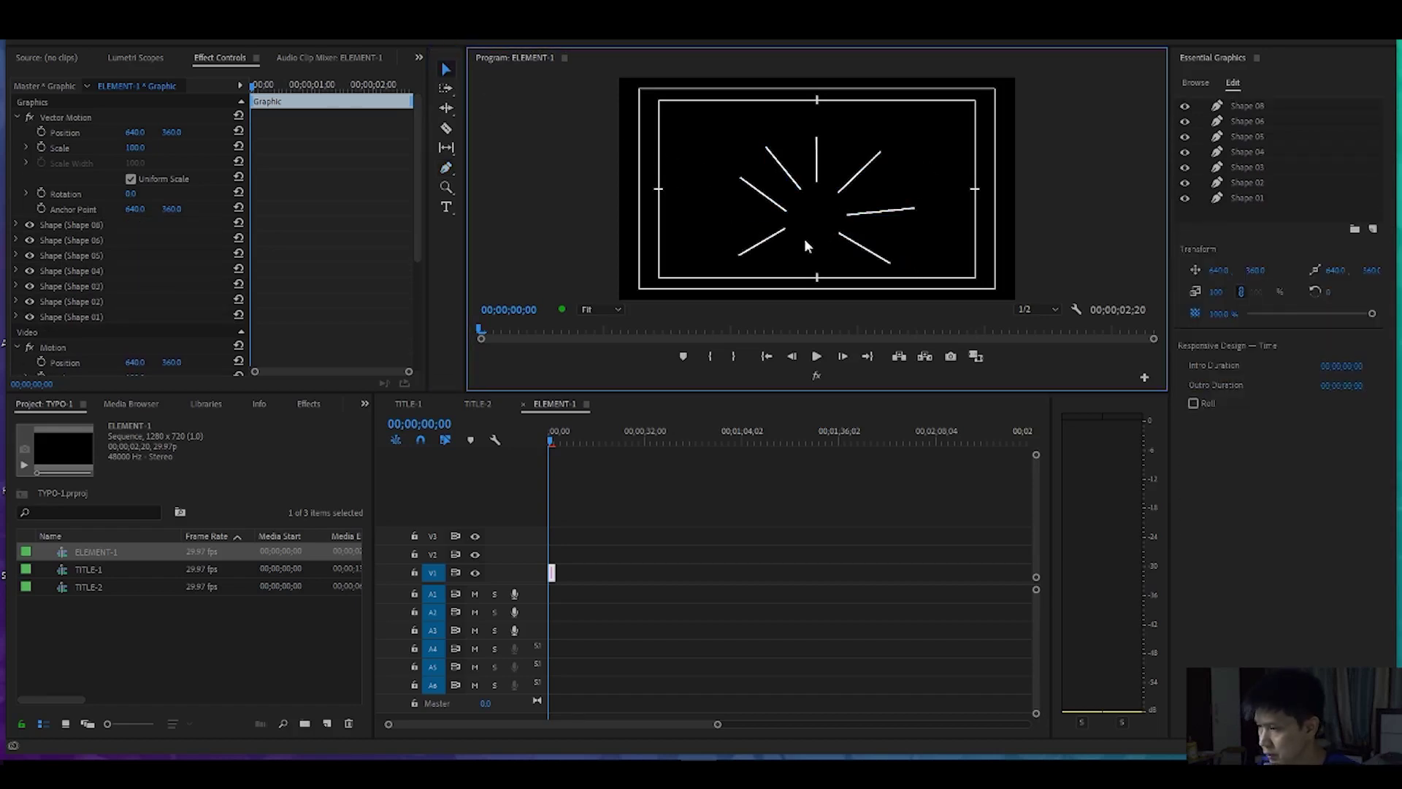
Step: Extend the line graphic clip to about 00;00;19;23 and apply the Circle video effect to it
drag(553, 572, 606, 572)
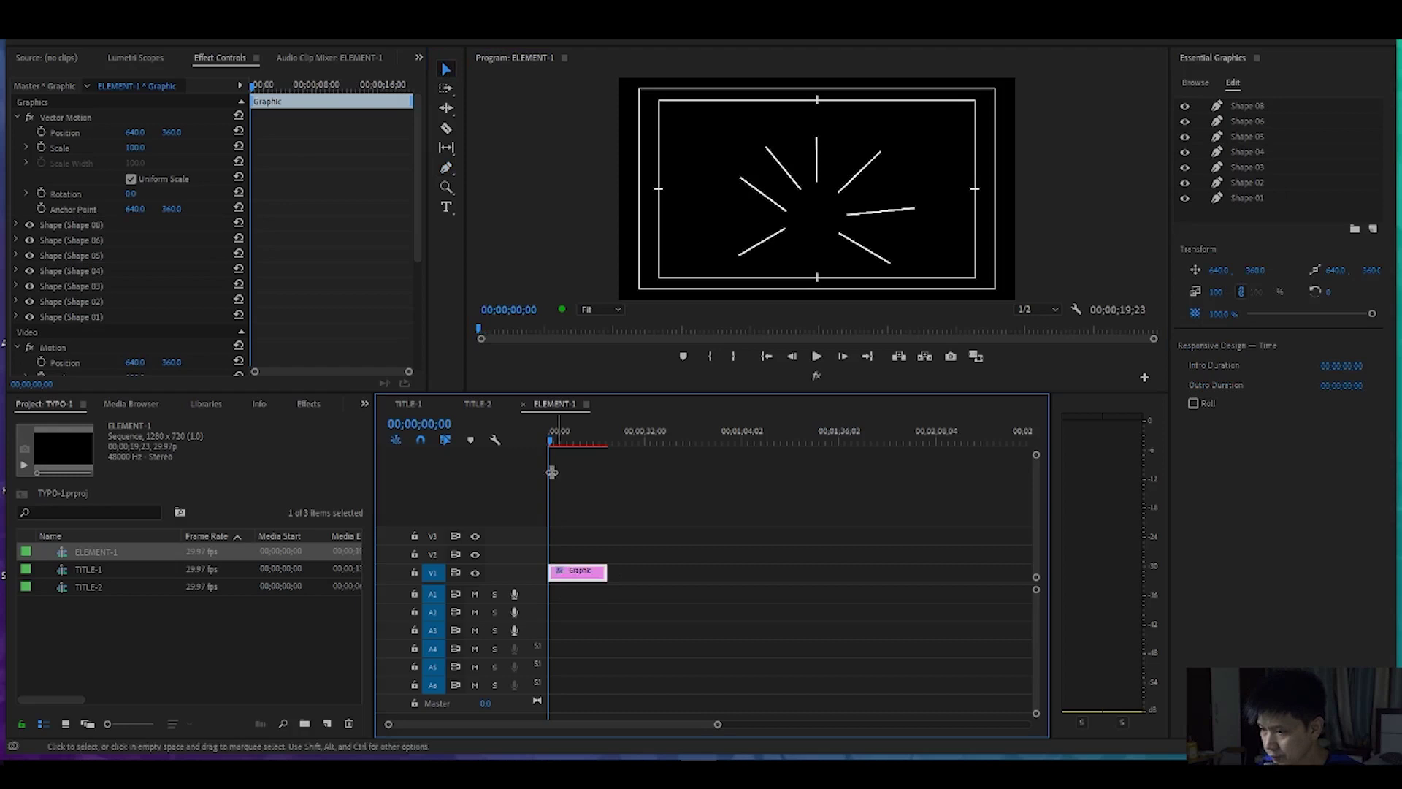
click(303, 405)
click(87, 423)
text(cIRCLE)
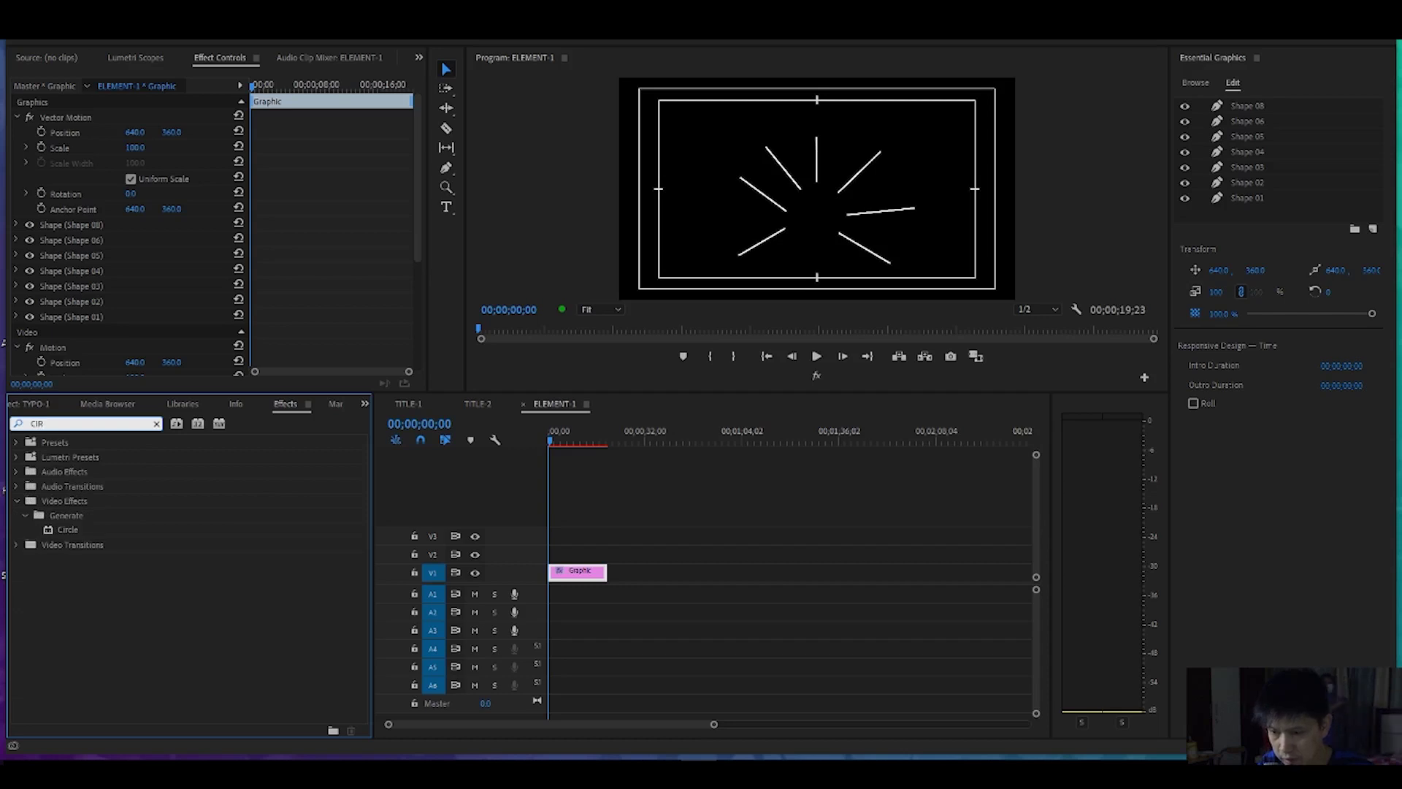
drag(74, 522, 578, 571)
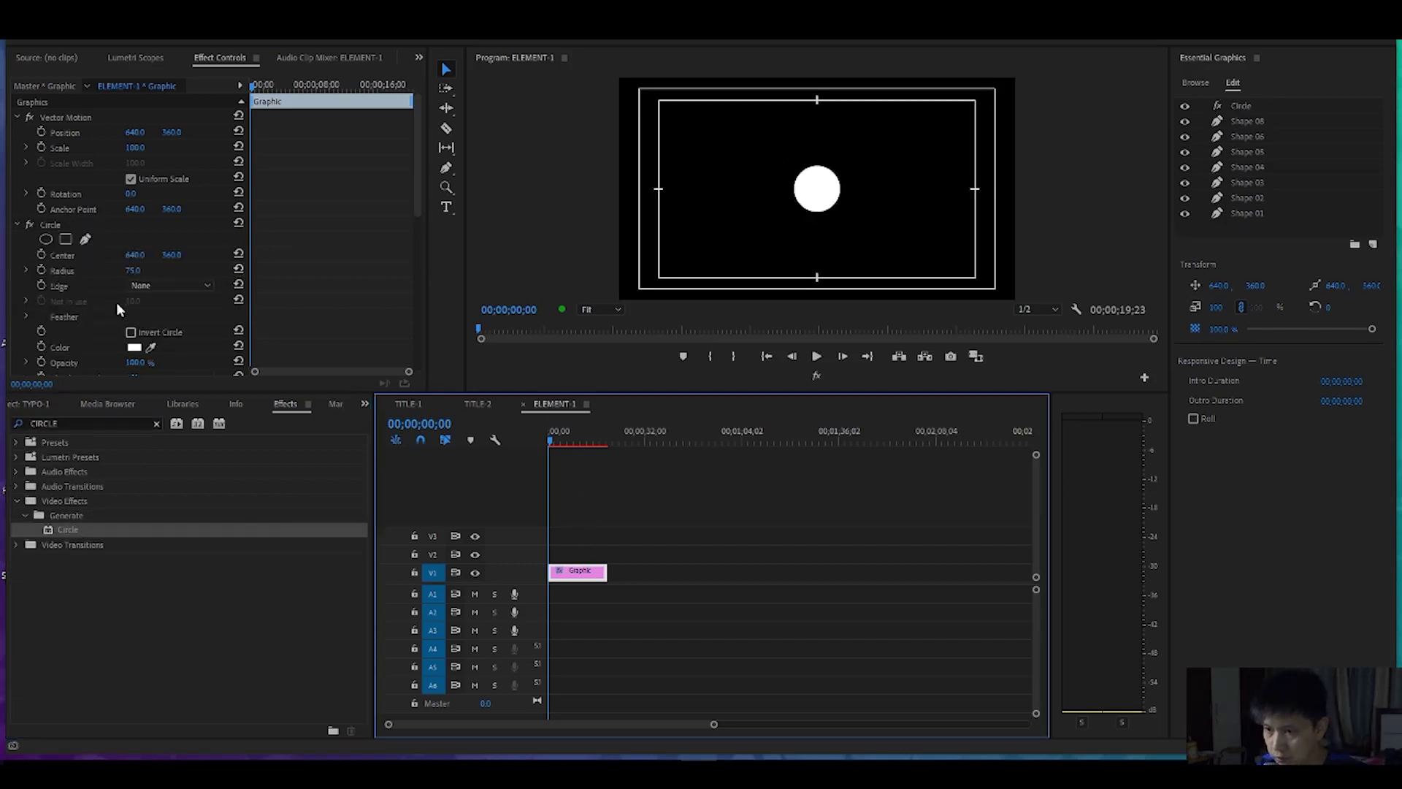
Step: Set the Circle effect to Stencil Alpha blending, radius 383 and a centre at about 632.9, 456.7, amid the lines
click(58, 224)
scroll(82, 244, down, 1)
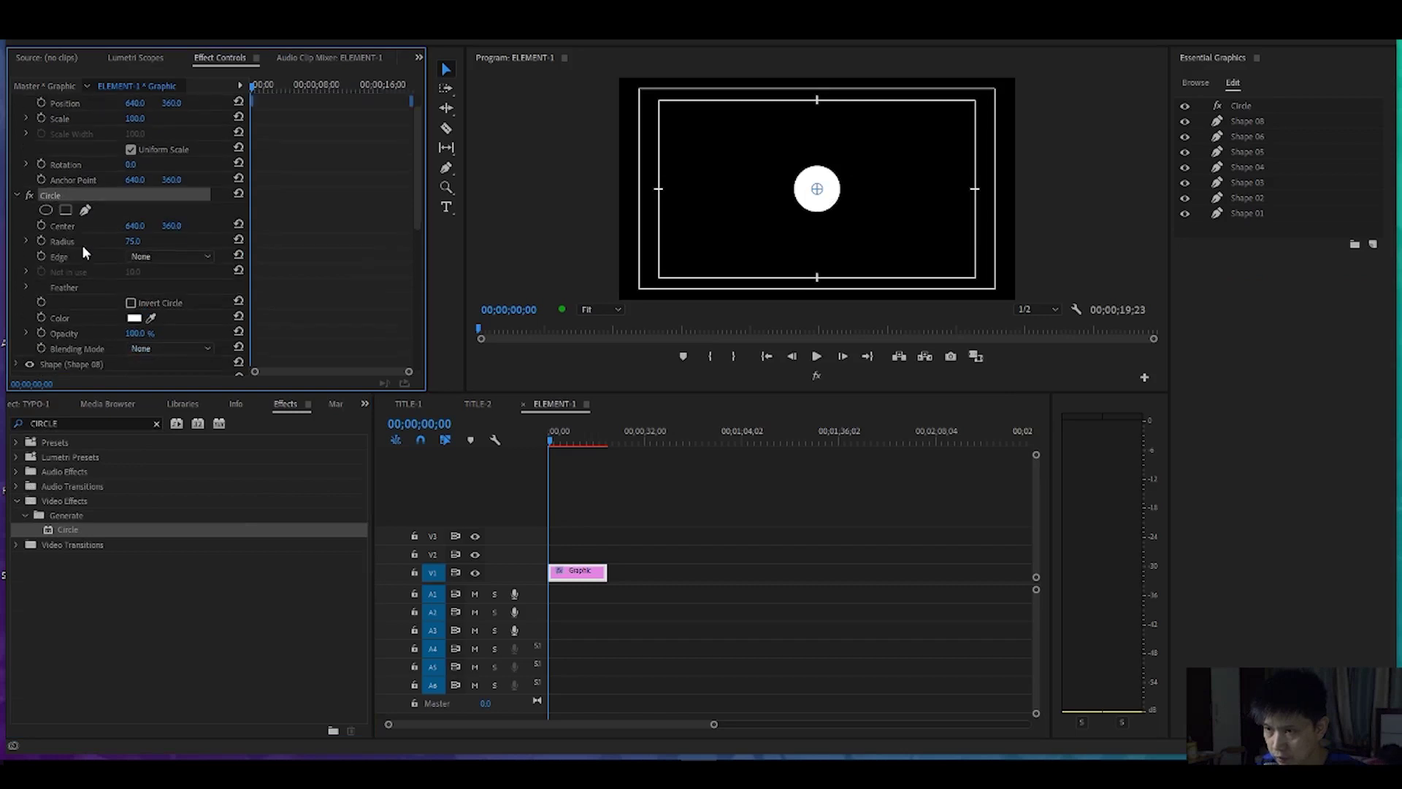
click(187, 346)
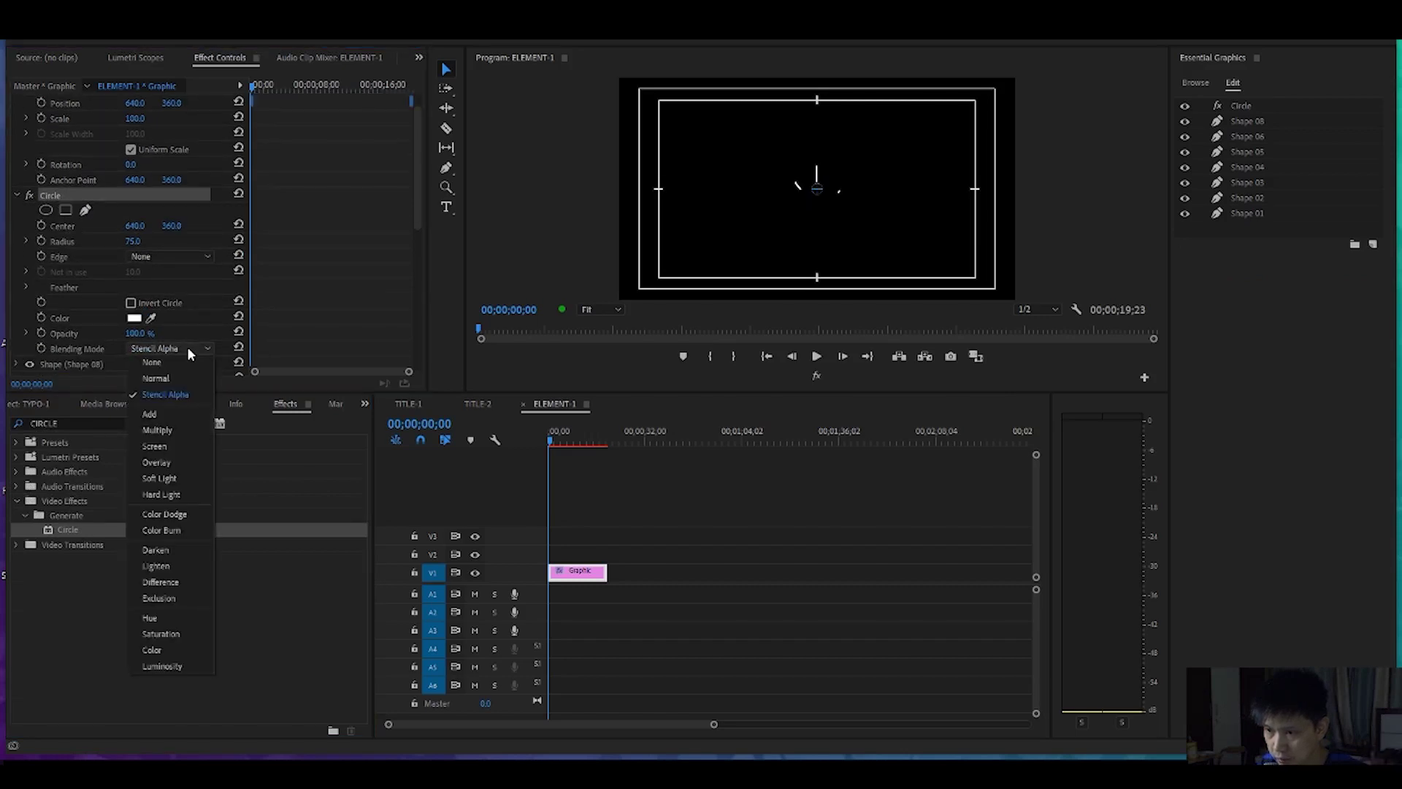
click(180, 395)
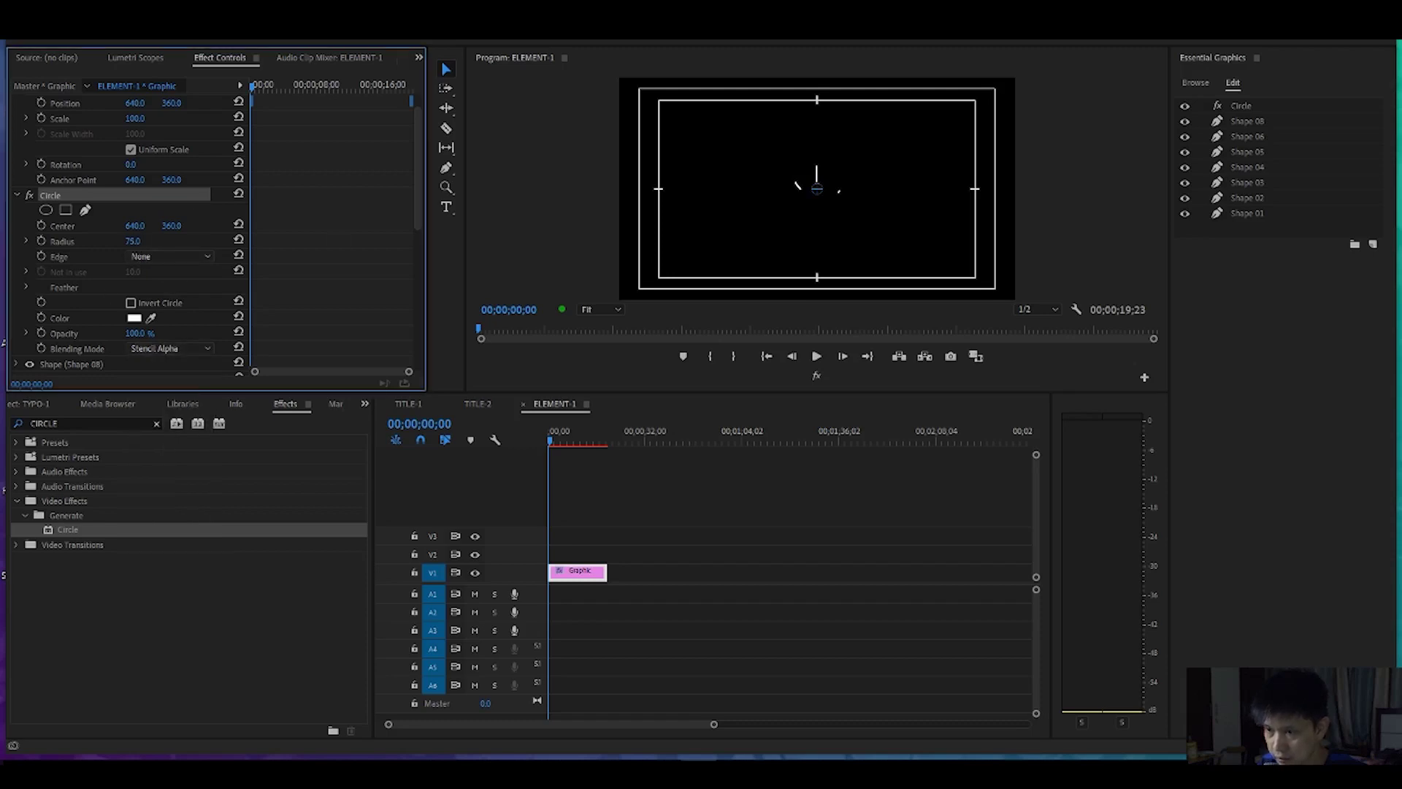
drag(136, 241, 219, 241)
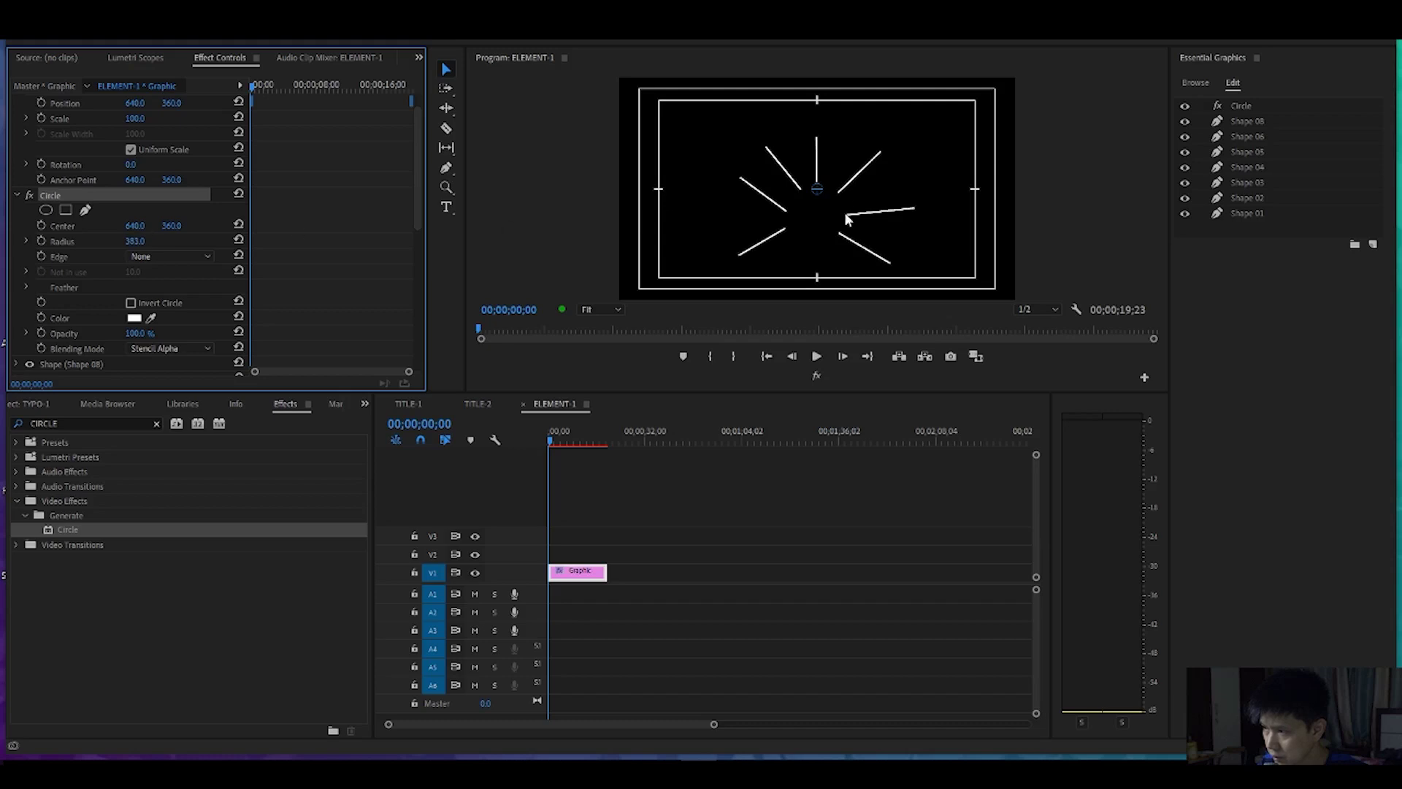
drag(821, 188, 815, 212)
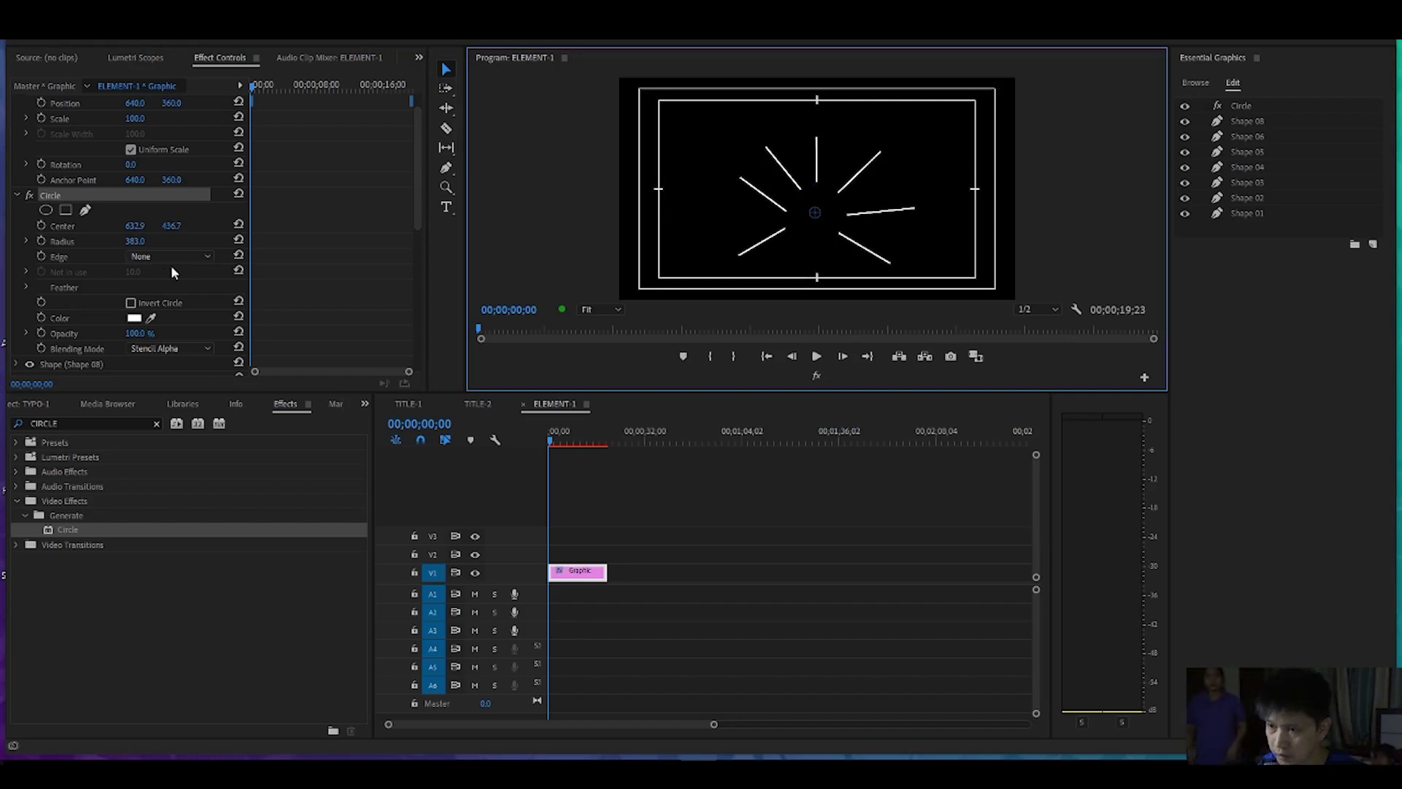
Step: Keyframe the Circle effect's Radius from 74 at 00;00;00;00 to 383 at 00;00;00;05
click(41, 239)
key(Right)
key(Right)
key(Right)
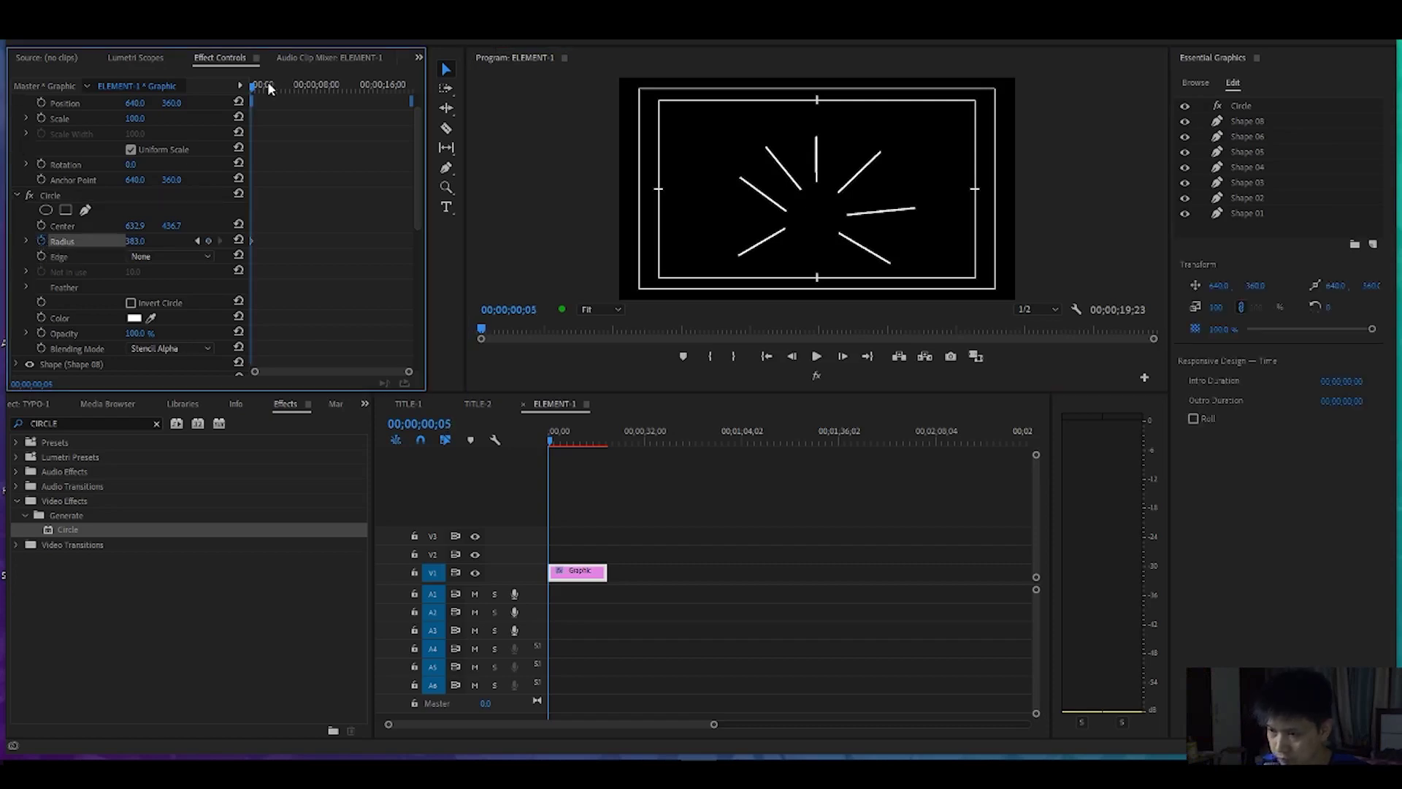
drag(409, 371, 293, 371)
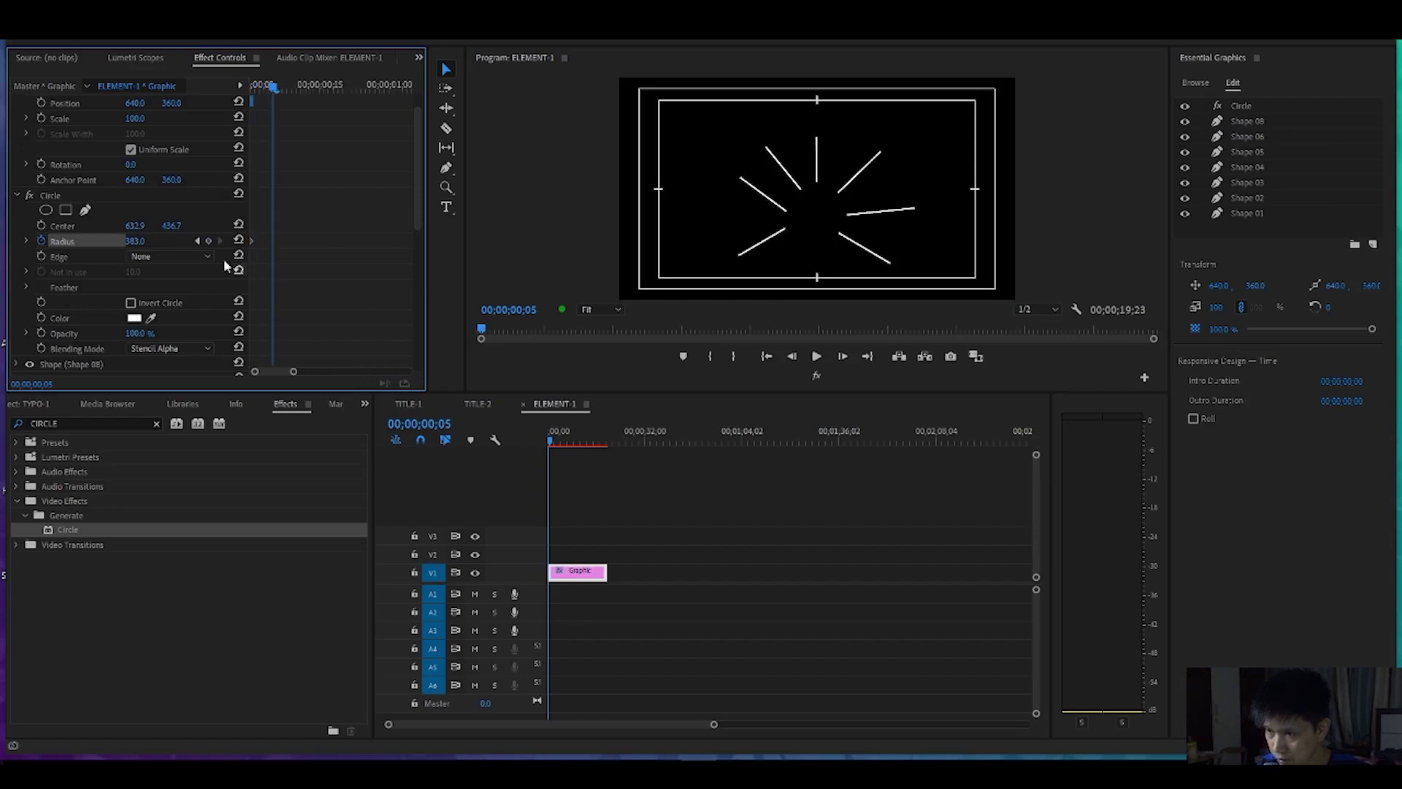
drag(272, 88, 252, 87)
drag(135, 240, 3, 240)
Step: Play the circular reveal of the lines repeatedly from the start of the sequence
key(space)
key(space)
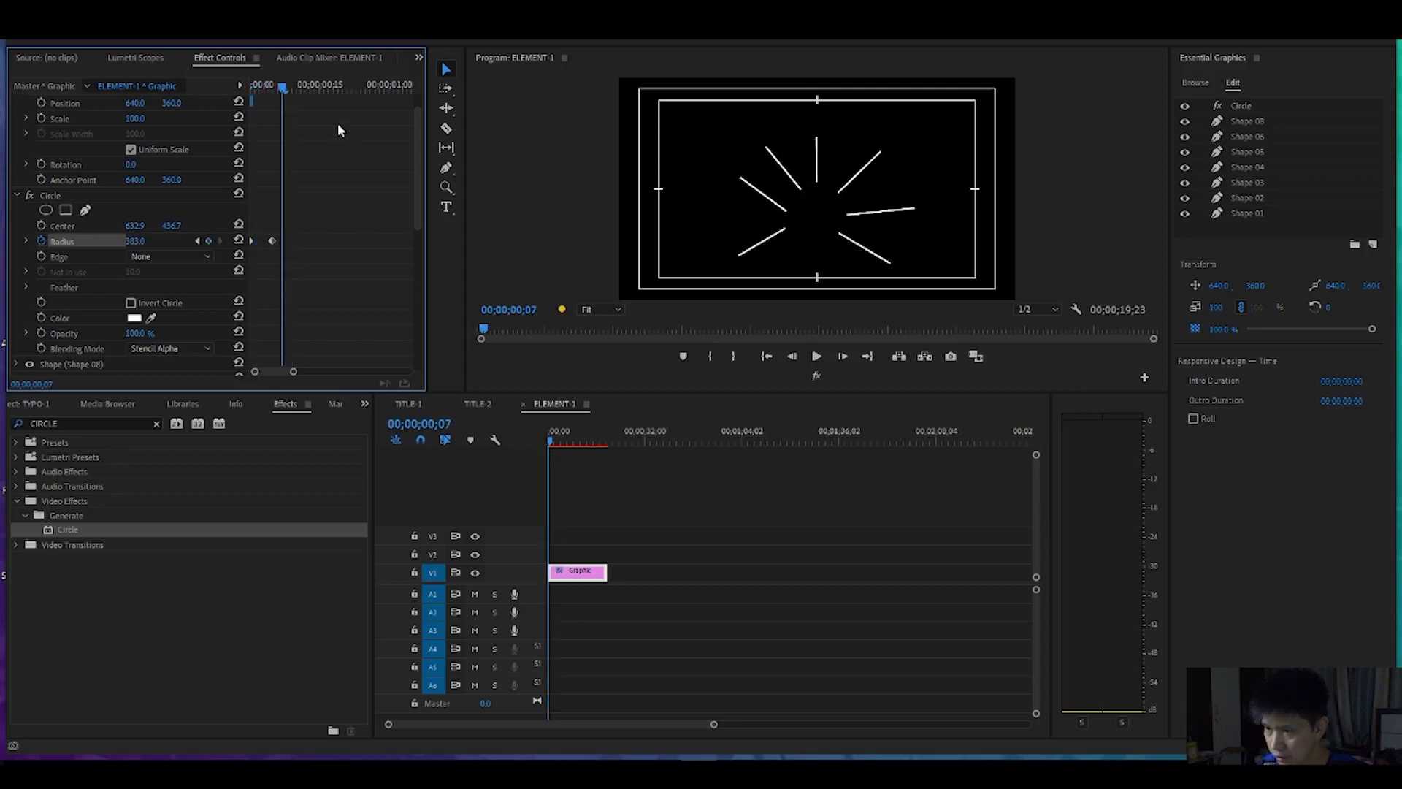
key(space)
drag(284, 90, 250, 90)
key(space)
key(space)
key(space)
key(Home)
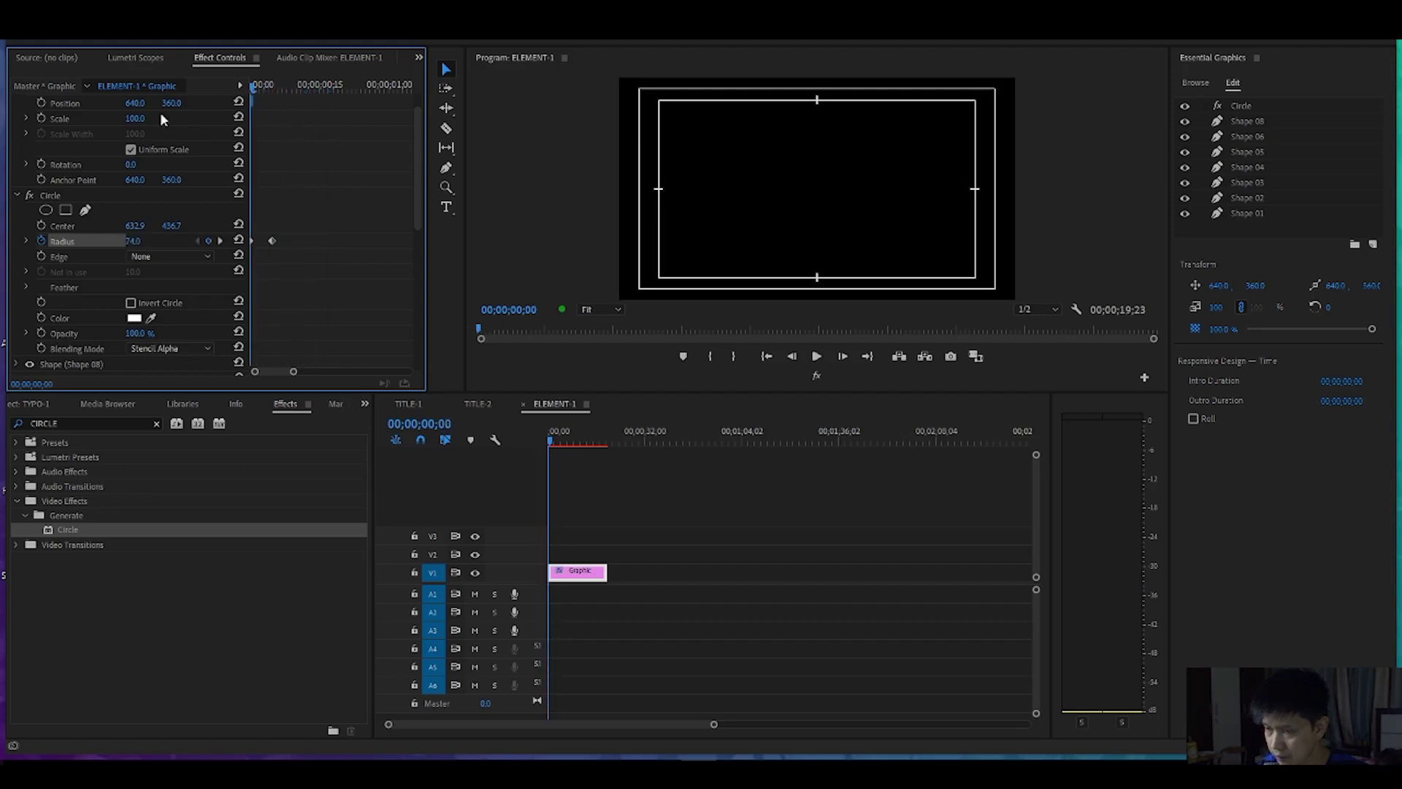
key(space)
key(space)
Step: Apply a second Circle effect to the line graphic, with Stencil Alpha blending and the circle inverted
drag(73, 527, 584, 573)
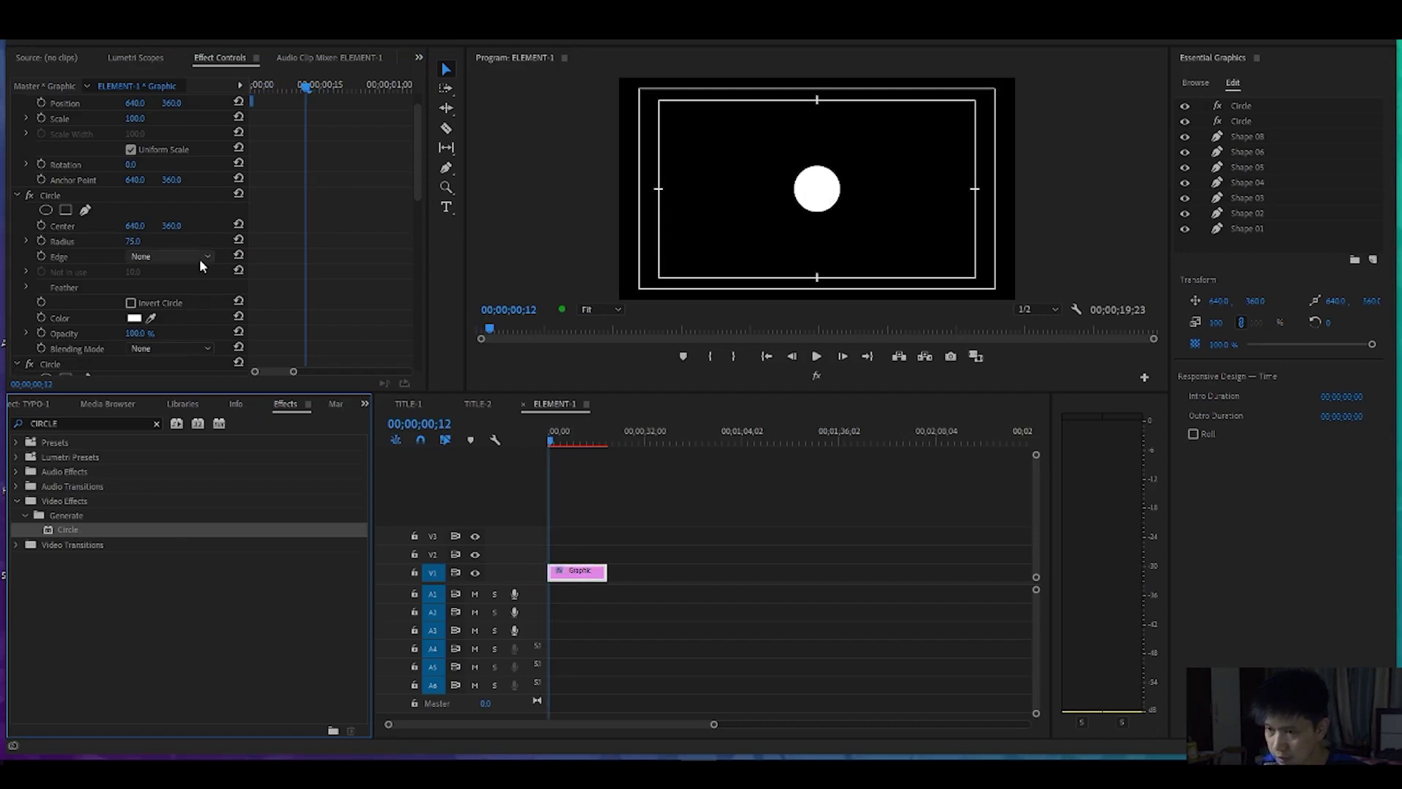
click(199, 350)
click(197, 397)
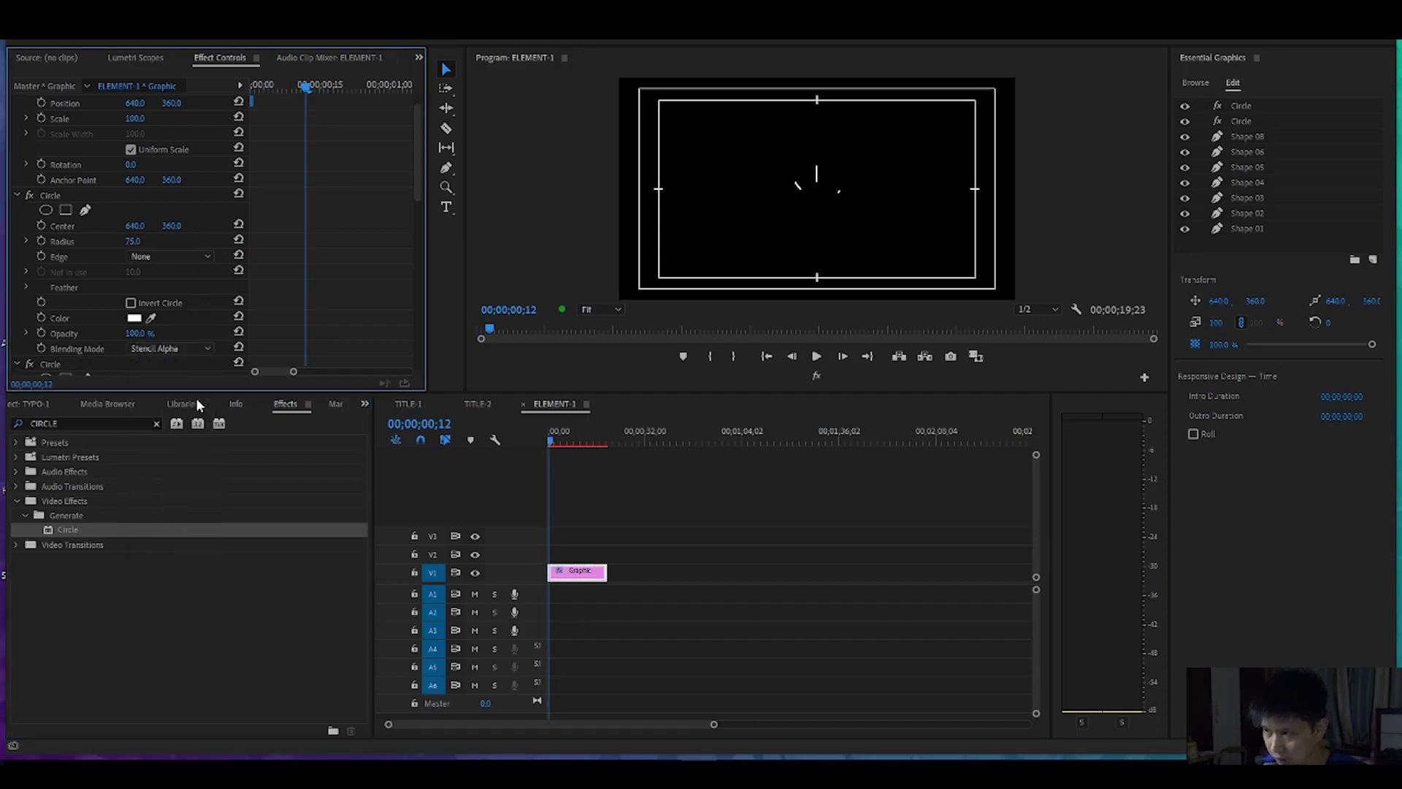
click(131, 304)
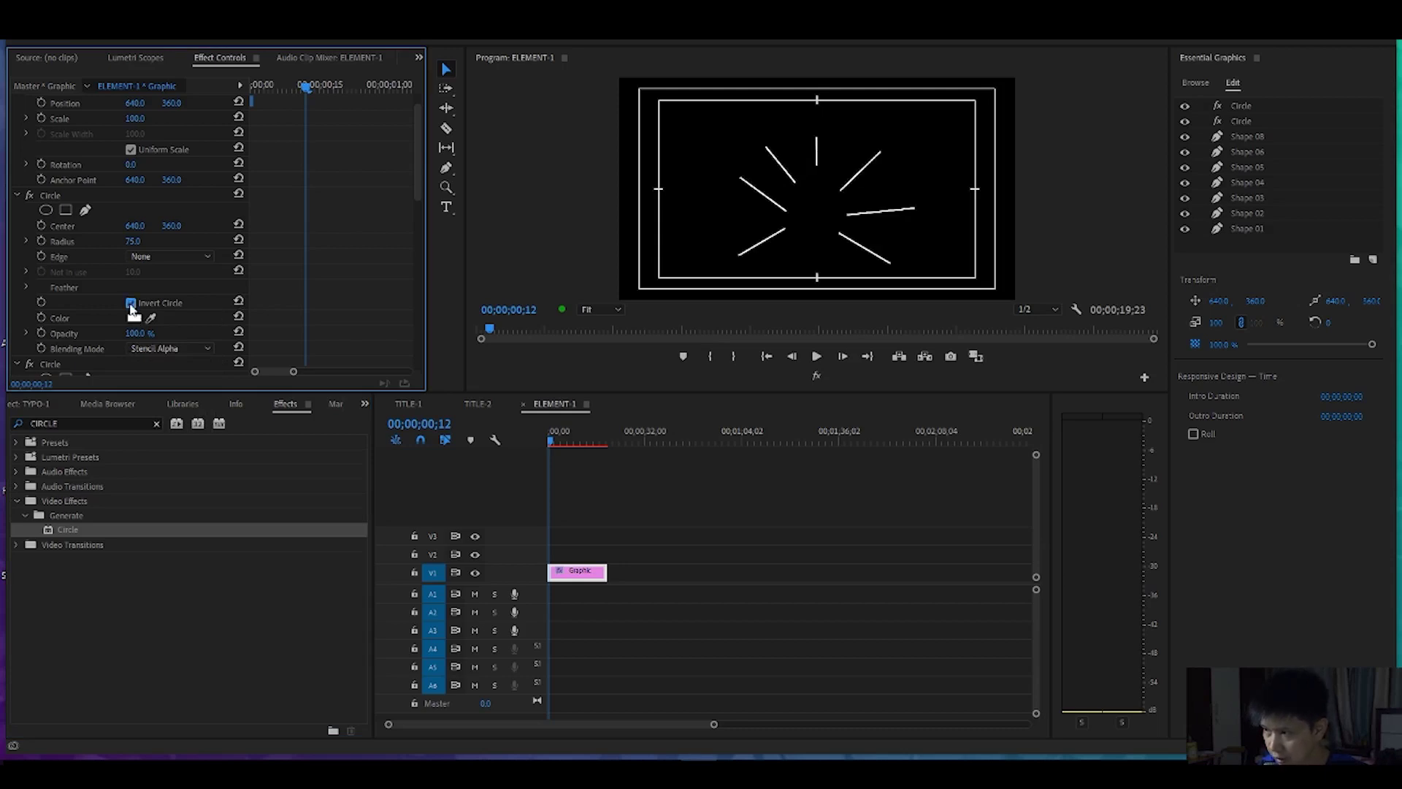
Step: Centre the second circle amid the lines at about 630.6, 439.1 and reduce its radius to 20
click(64, 242)
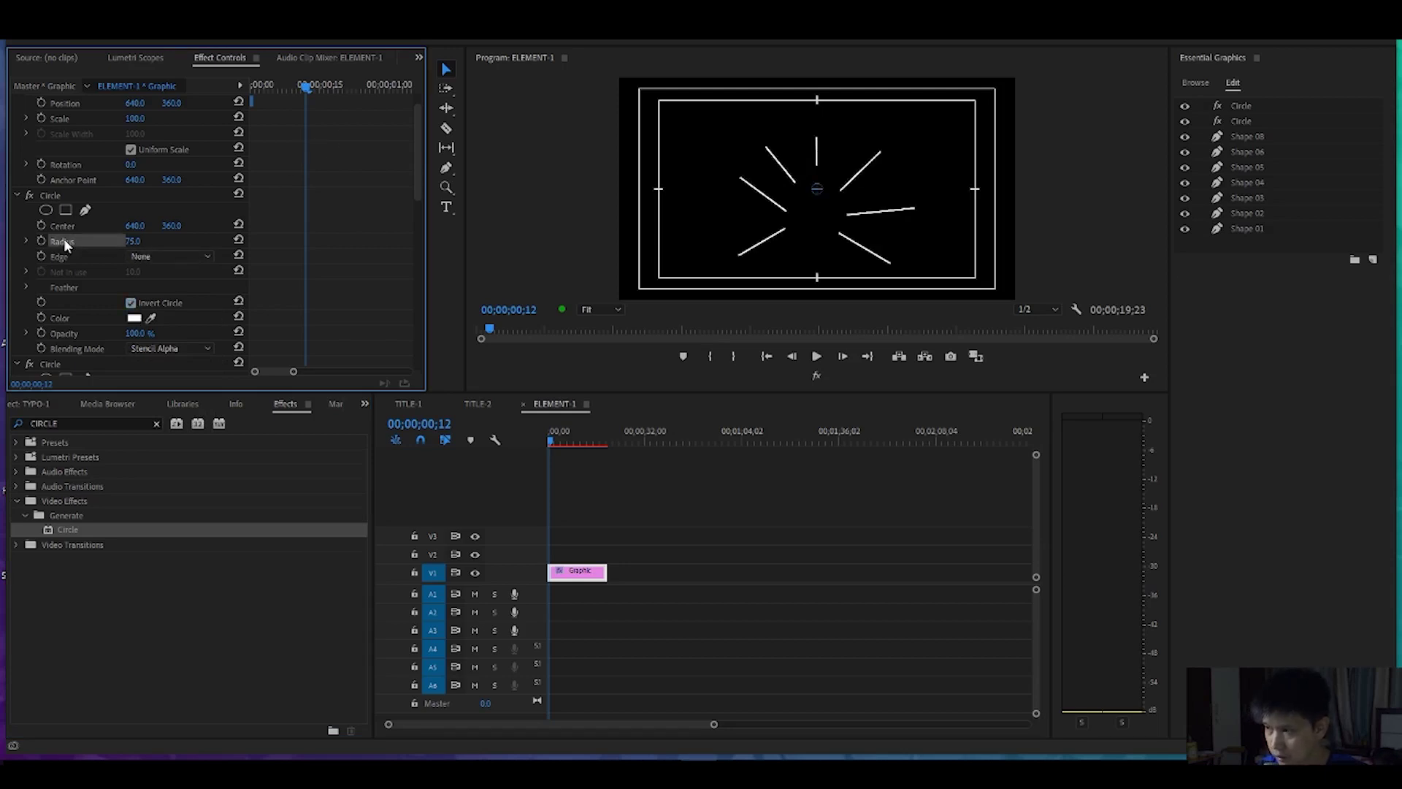
drag(815, 190, 813, 209)
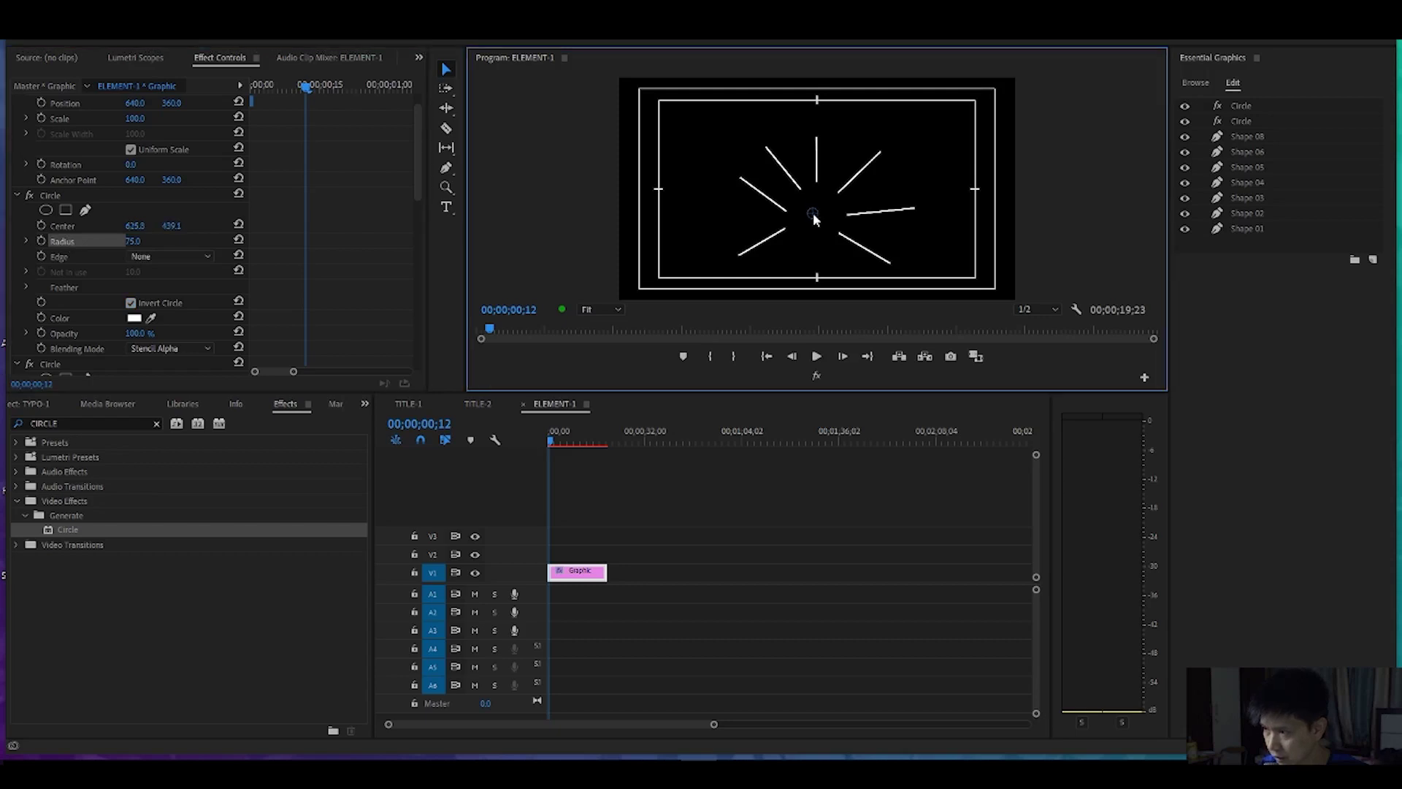
drag(131, 247, 131, 247)
Step: Keyframe the second circle's Radius from 20 at 00;00;00;12 to a size that hides all the lines at 00;00;00;17
click(42, 240)
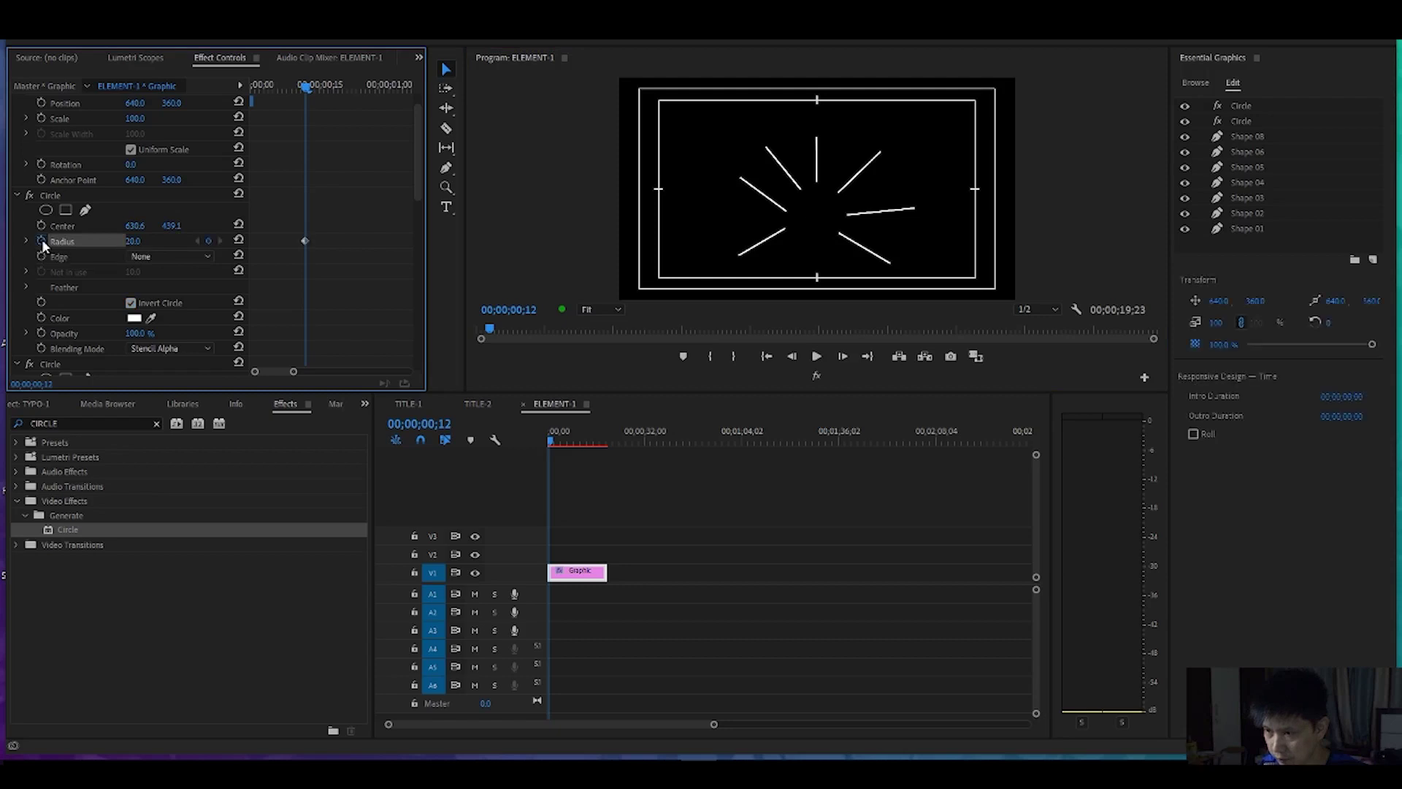
key(Right)
key(Right)
key(Right)
key(Right)
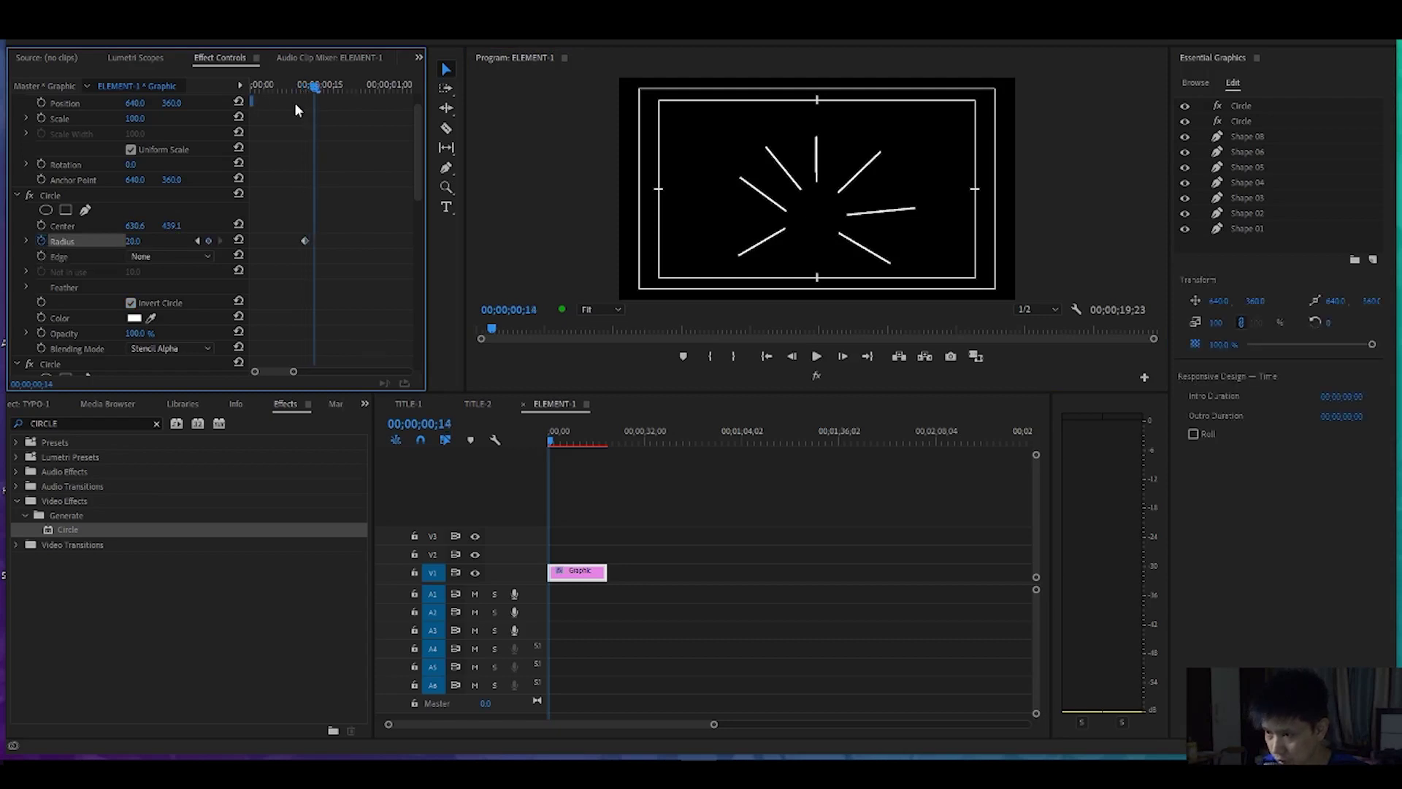
key(Right)
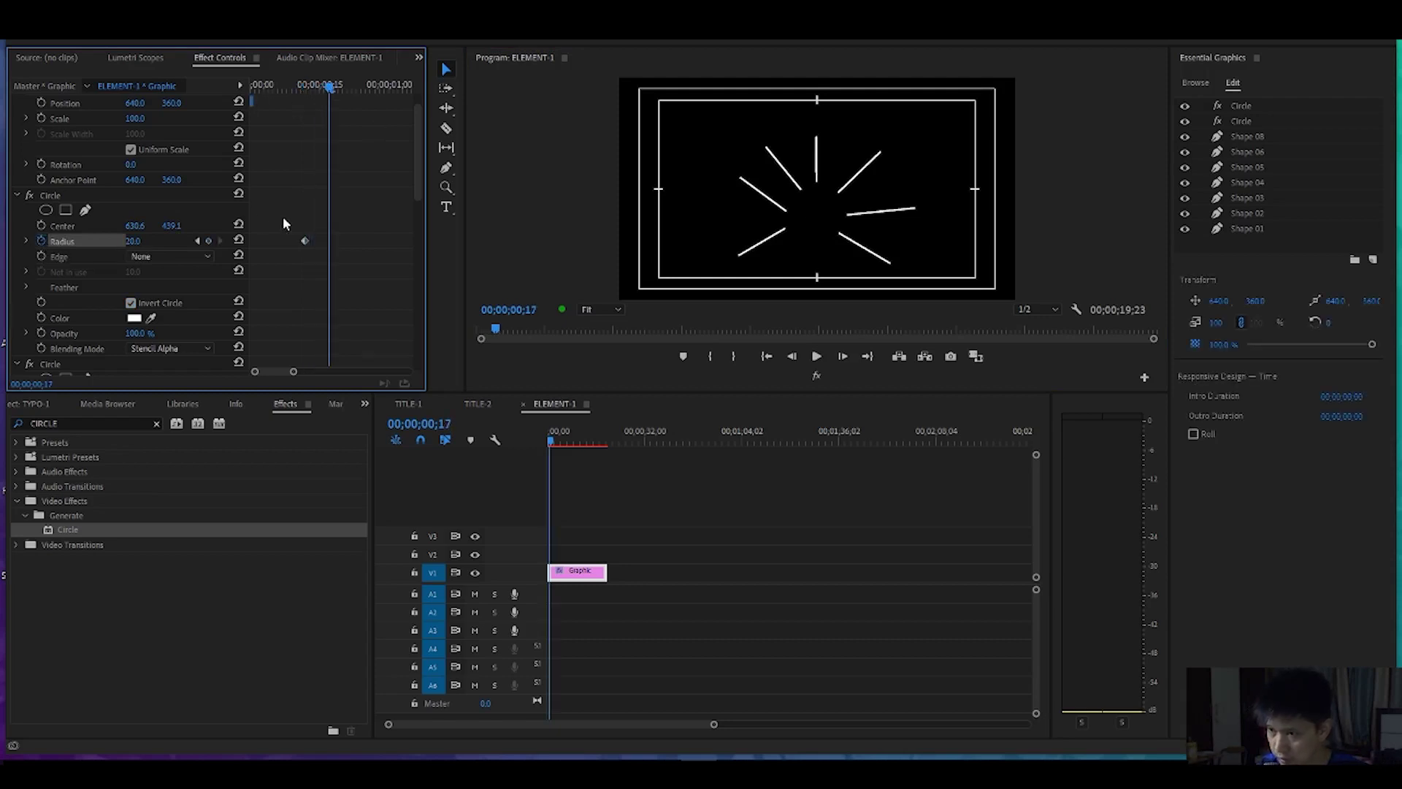
drag(132, 241, 146, 242)
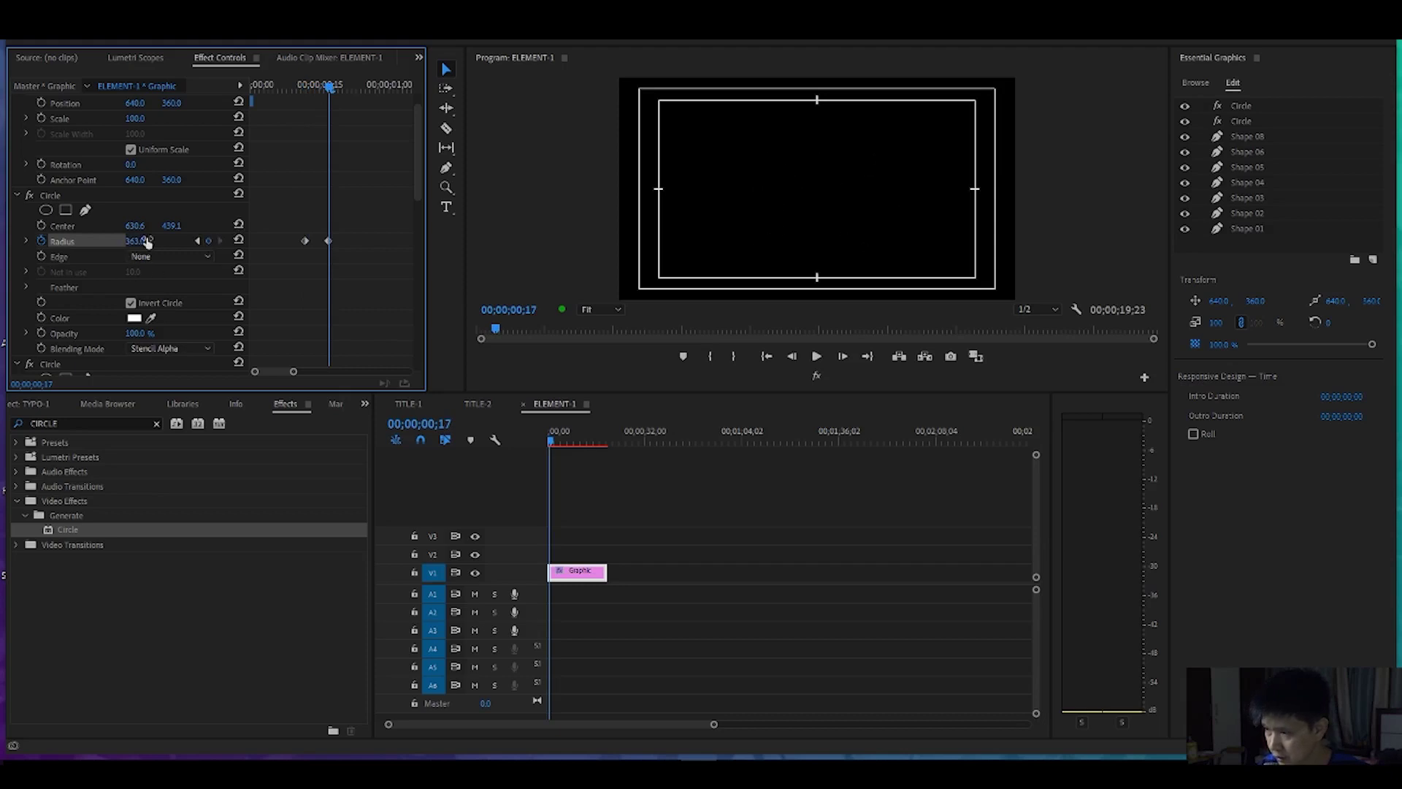
Step: Play back the line burst animation, return to the sequence start and review the settings of both Circle effects
key(space)
key(space)
drag(354, 88, 249, 88)
drag(362, 195, 219, 310)
drag(219, 310, 219, 308)
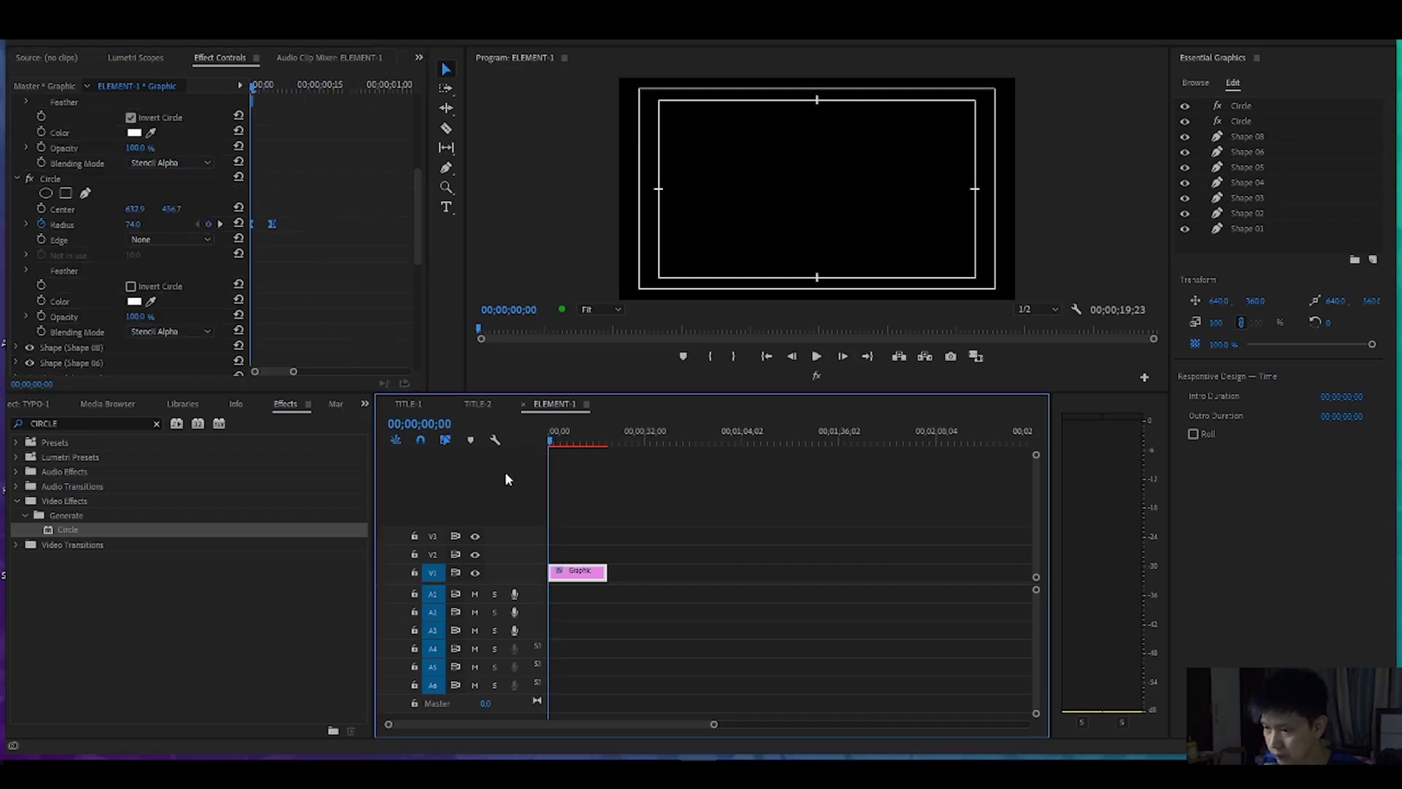
Step: Create a new sequence named ELEMENT-2 with the AVCHD 720p30 preset
mouse_move(374, 685)
mouse_down()
mouse_move(419, 684)
mouse_move(394, 684)
mouse_up()
click(33, 403)
click(355, 724)
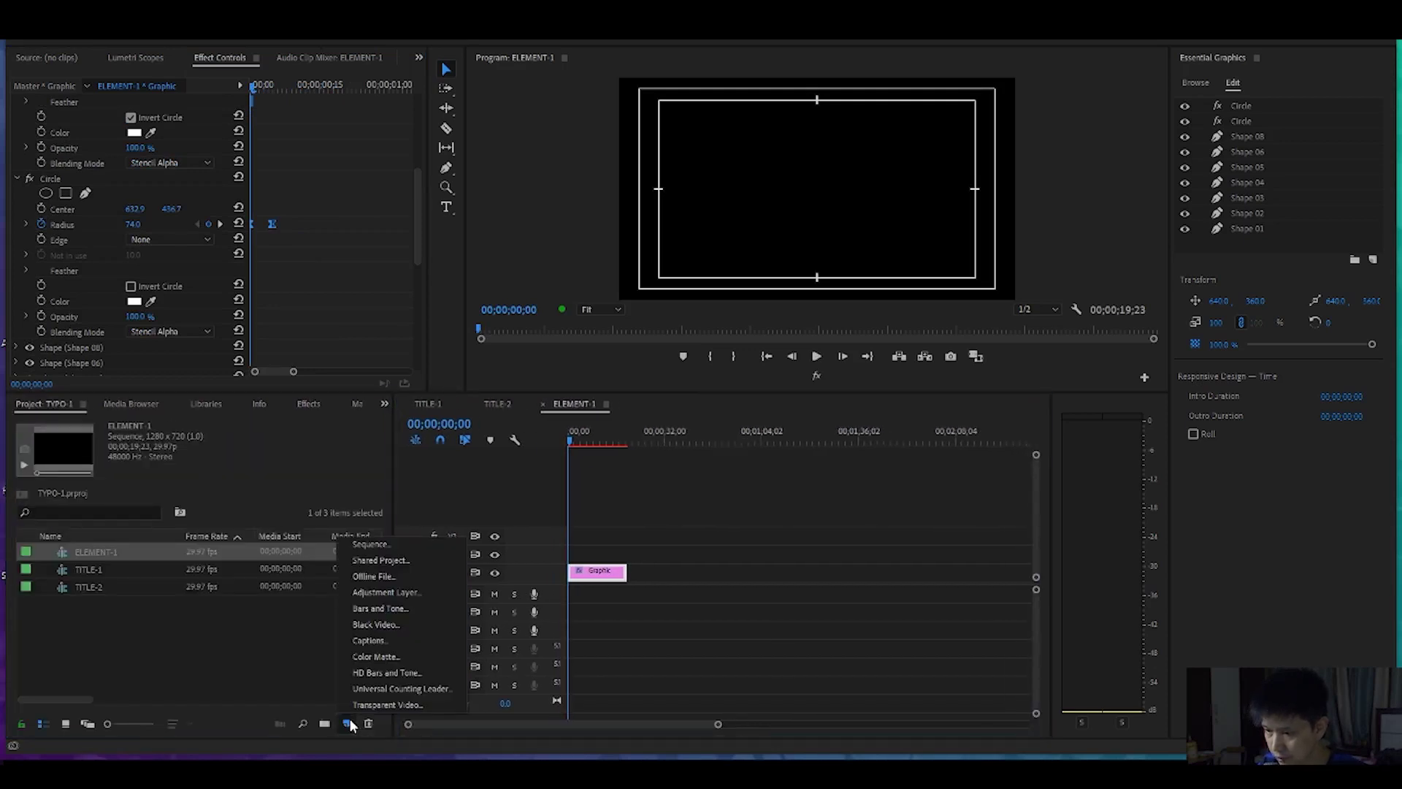
click(383, 545)
key(BackSpace)
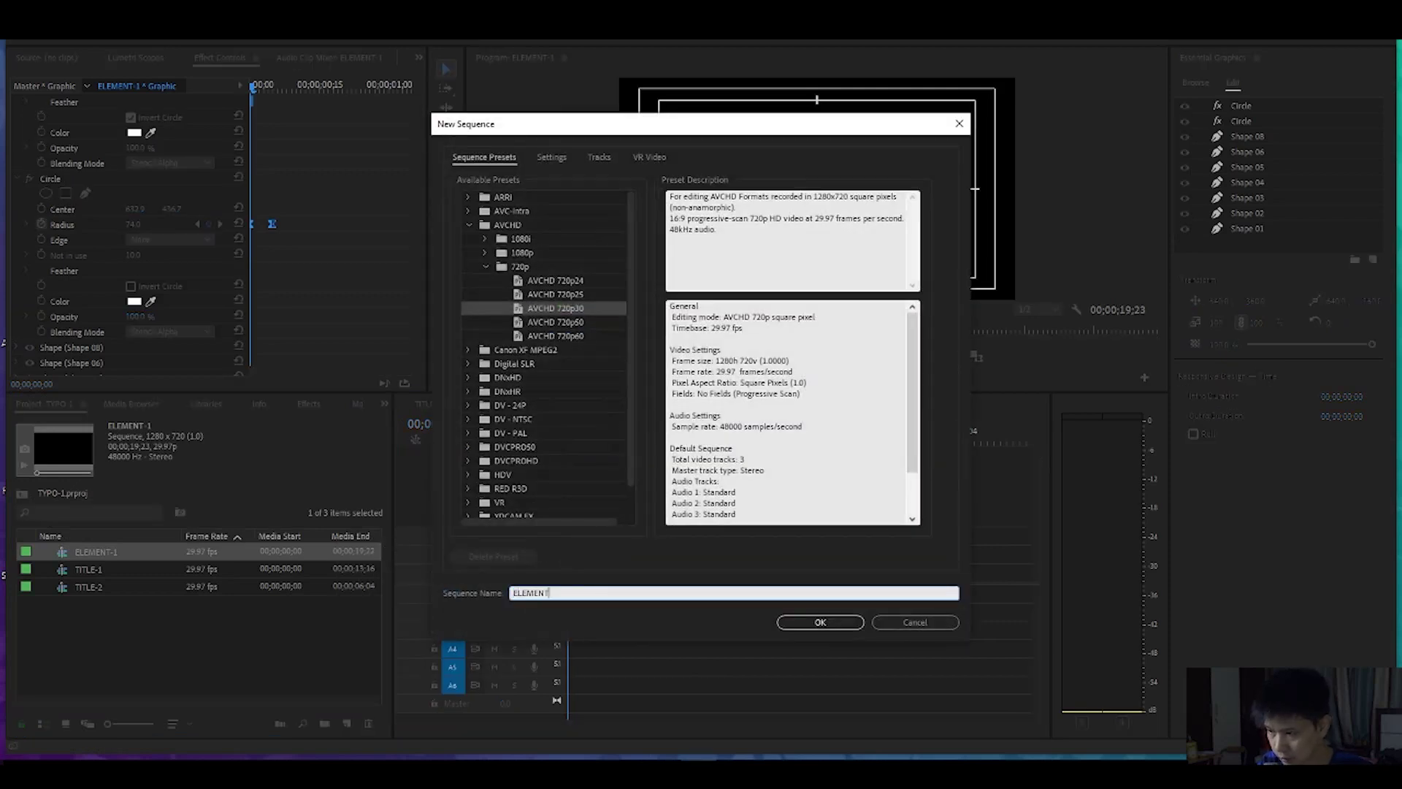
key(Return)
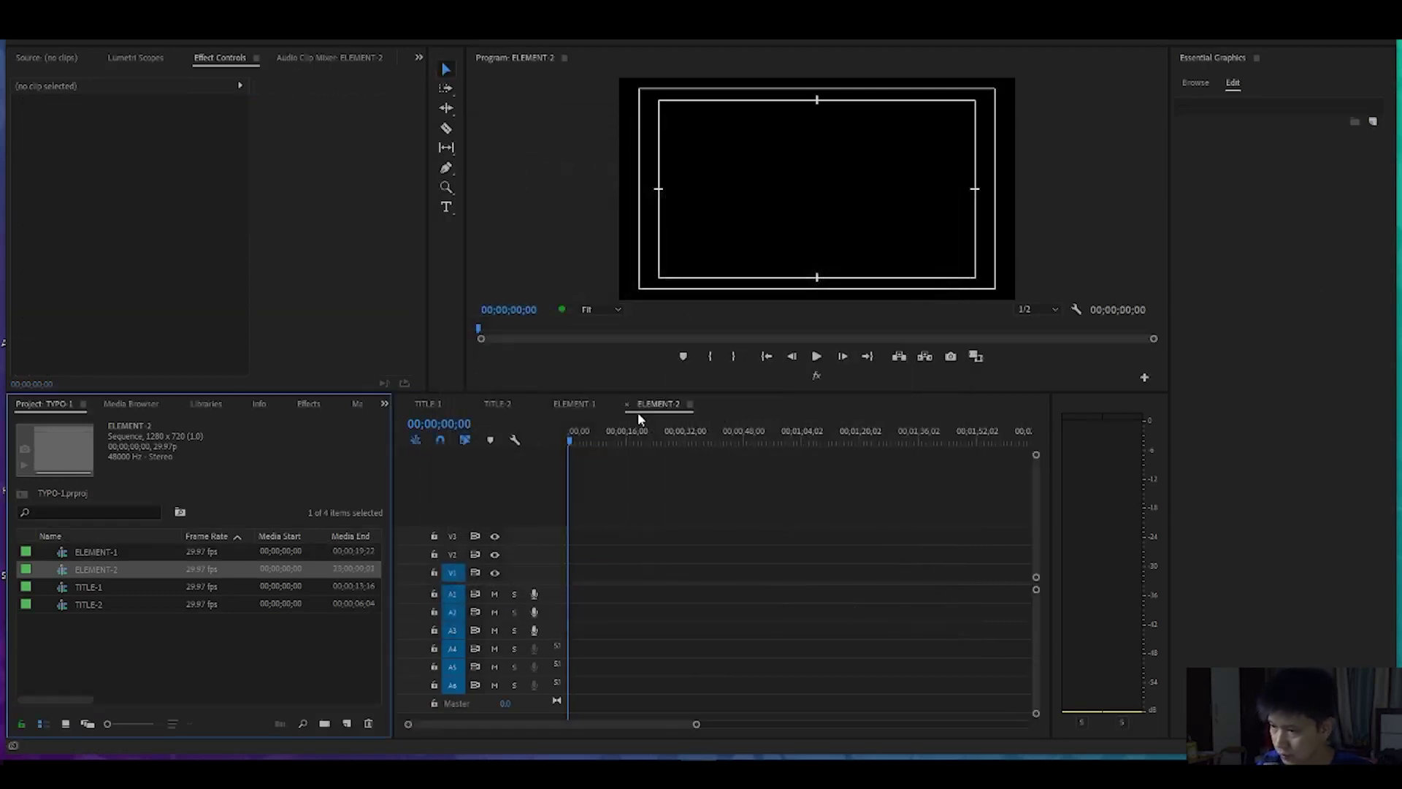
Step: Draw three stacked, roughly horizontal lines near the centre of the frame with the Pen tool, making the middle one longest
click(447, 169)
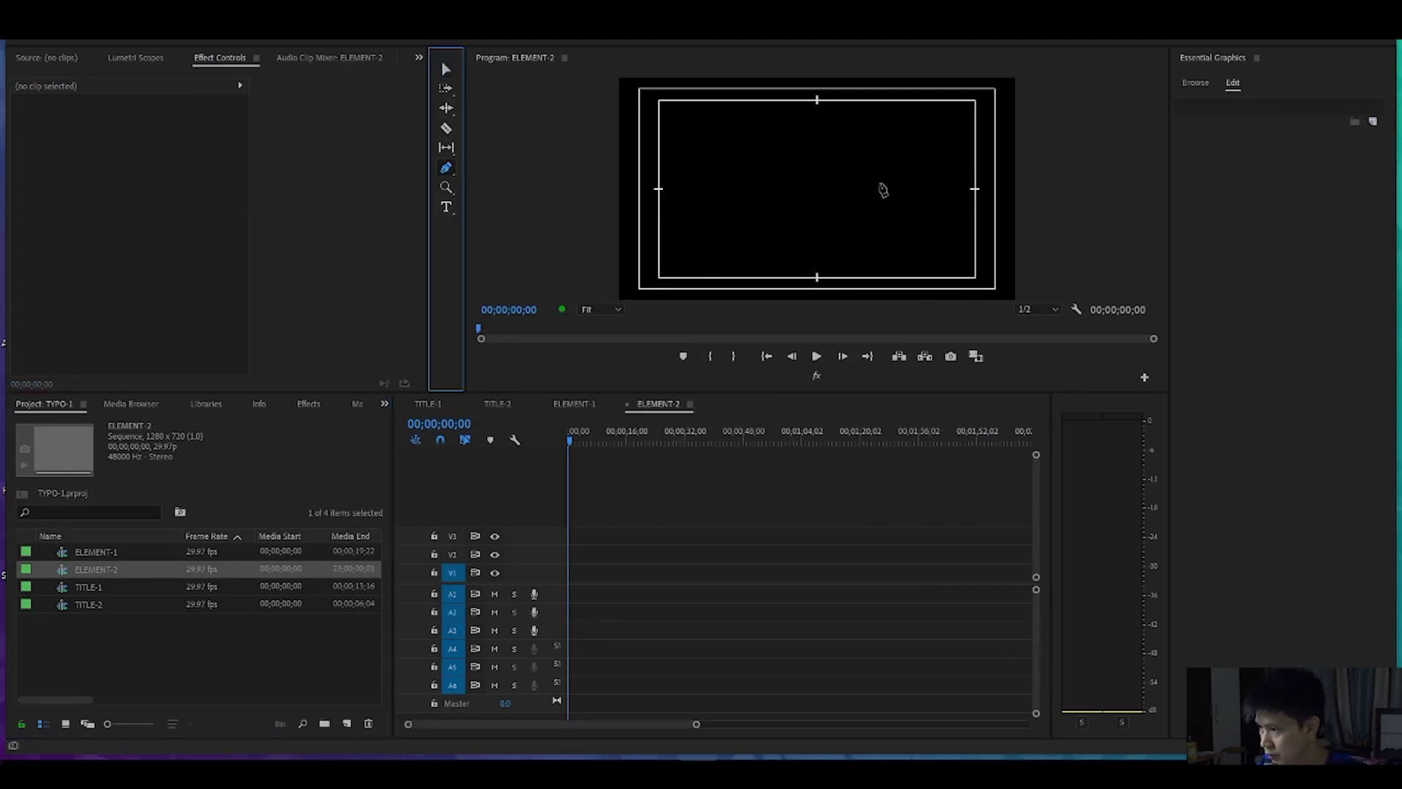
click(881, 183)
click(776, 183)
key(v)
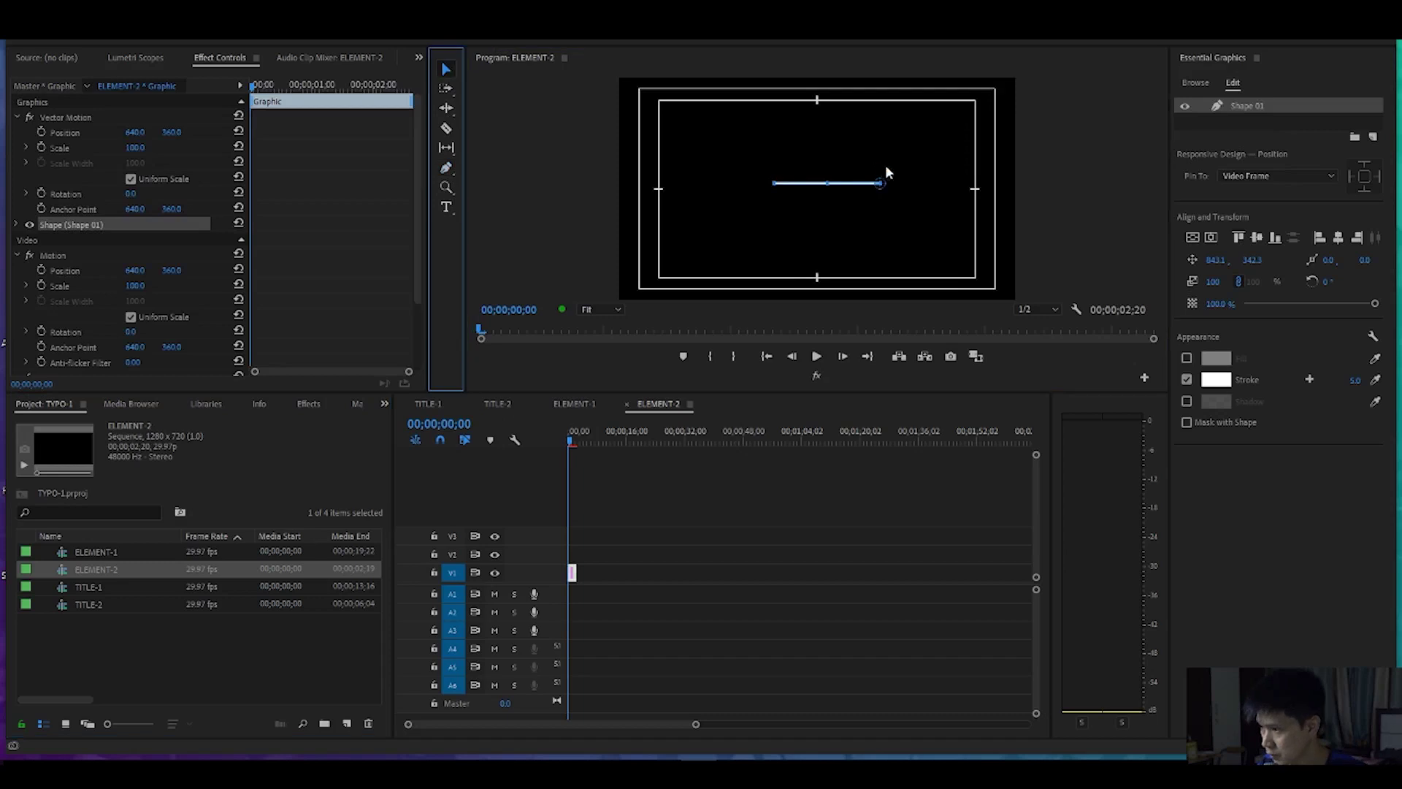
click(754, 149)
click(879, 157)
click(792, 155)
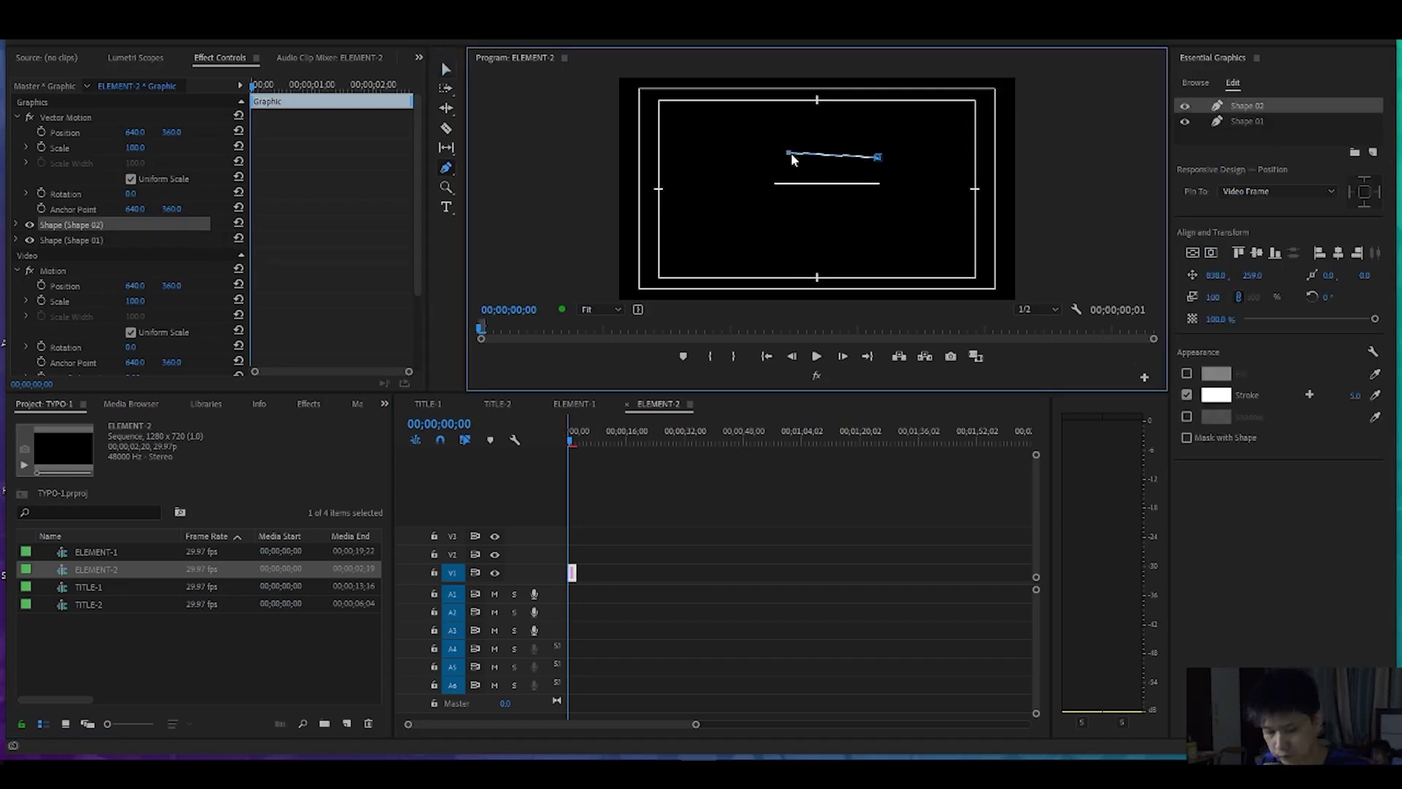
click(869, 221)
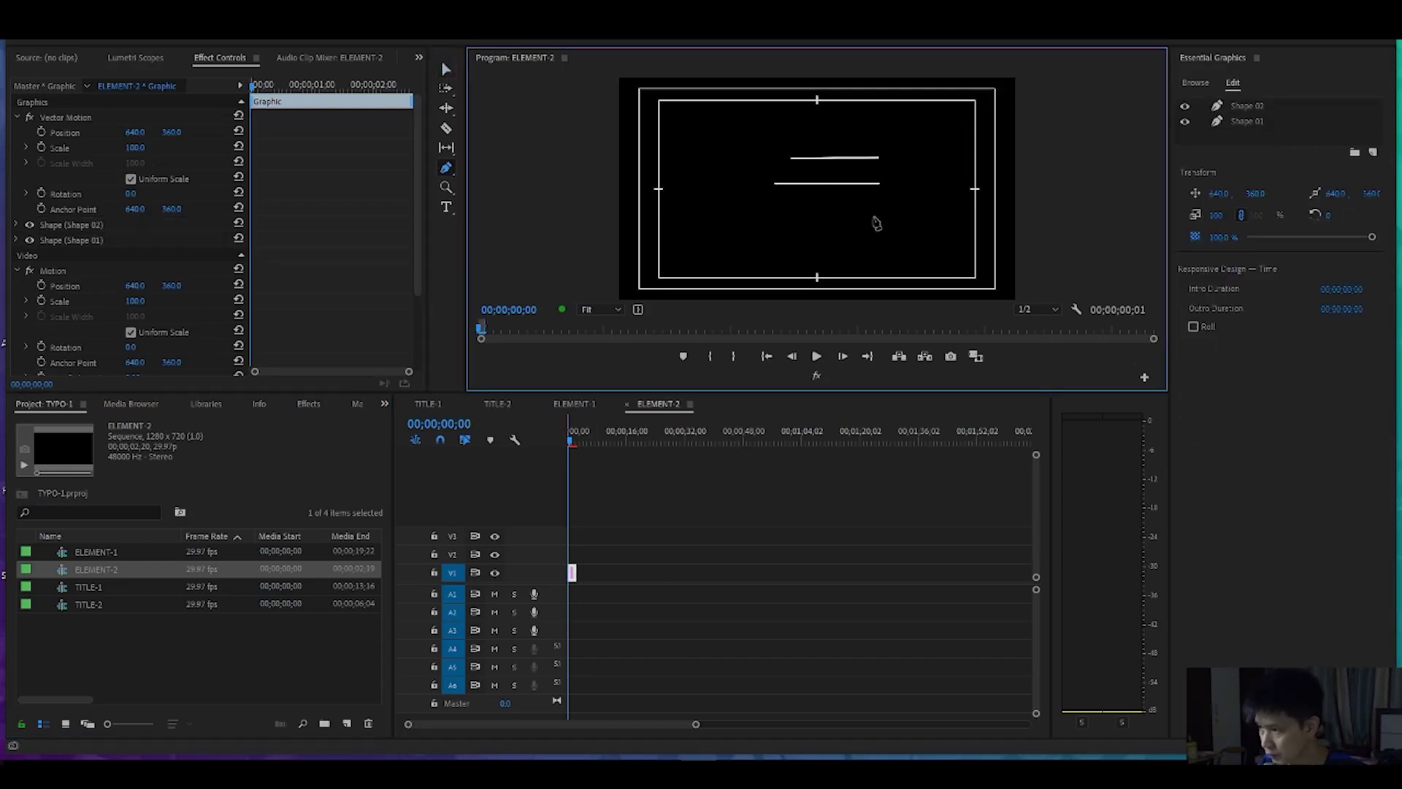
click(877, 215)
Step: Move the middle line slightly down to even out the spacing and extend the graphic clip to 00;00;19;25
click(446, 68)
drag(830, 182, 830, 187)
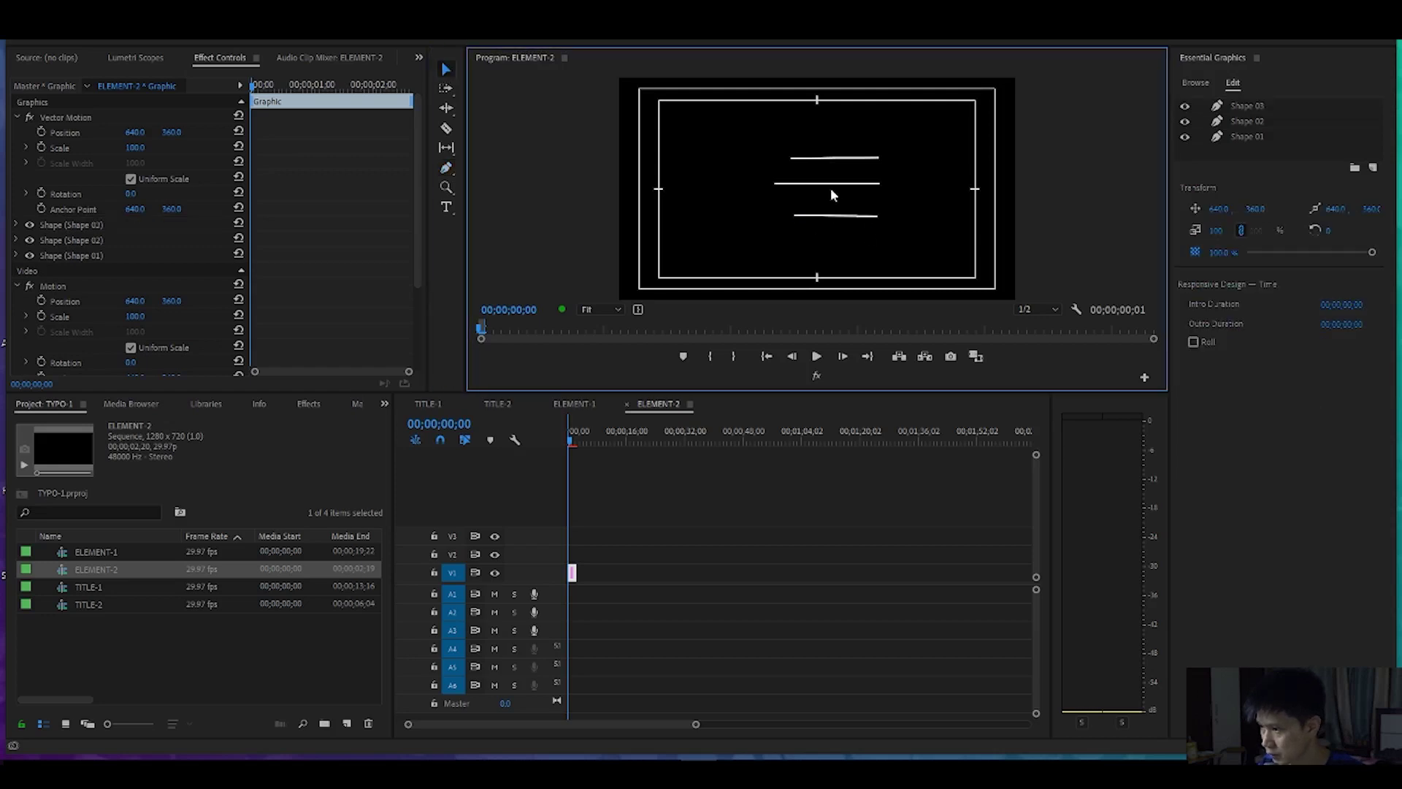
click(808, 216)
click(877, 260)
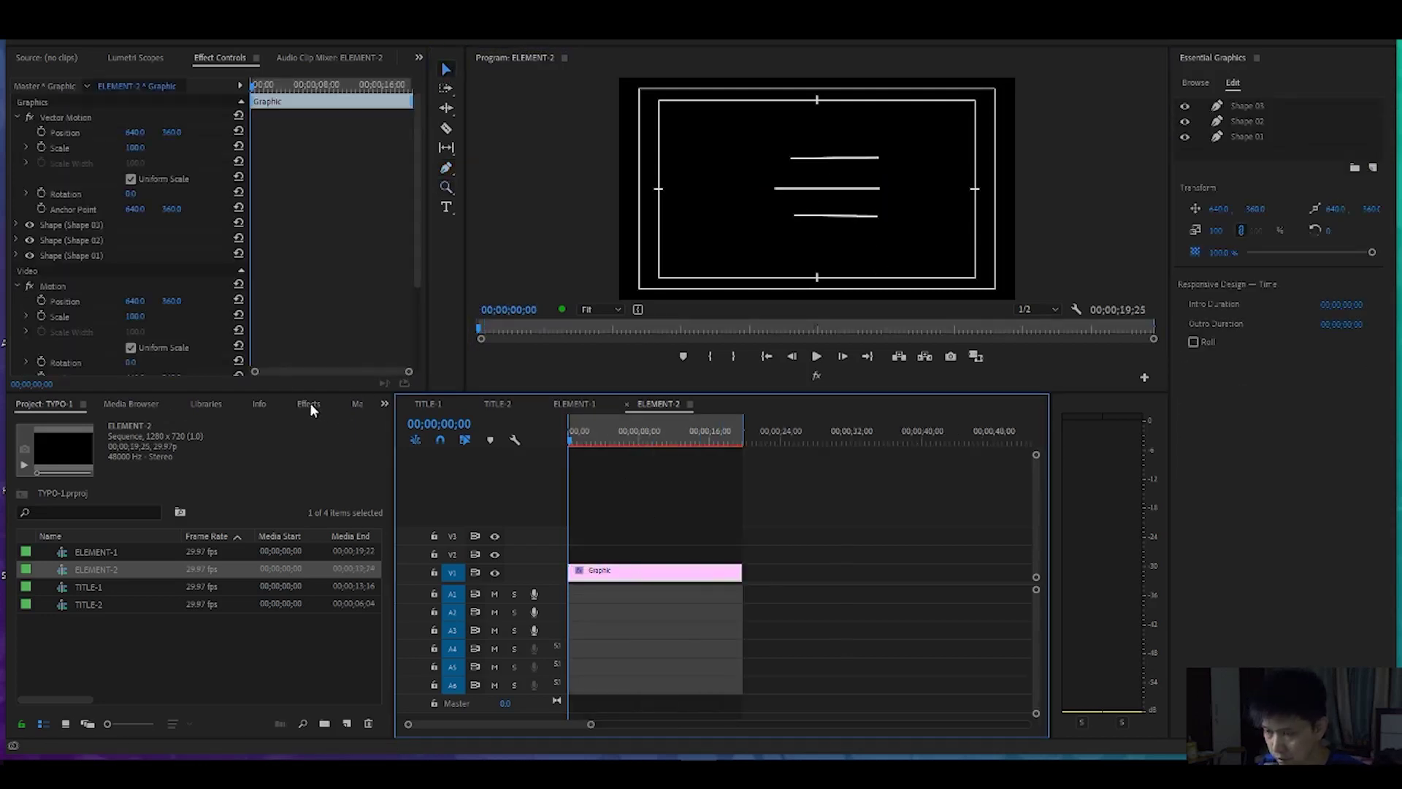
Step: Apply the Circle effect to the three-line graphic and set its blending mode to Stencil Alpha
click(310, 404)
drag(60, 528, 672, 576)
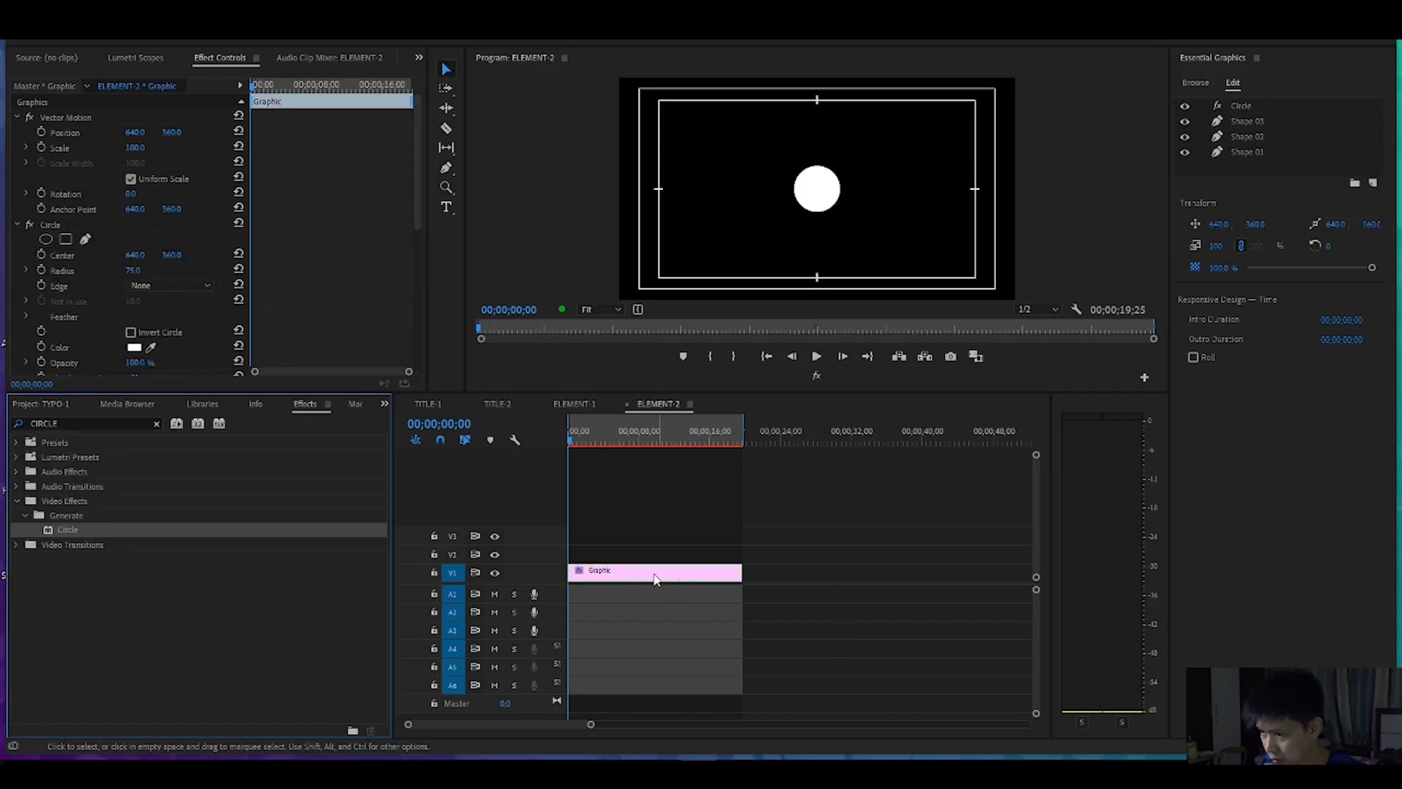
scroll(182, 308, down, 2)
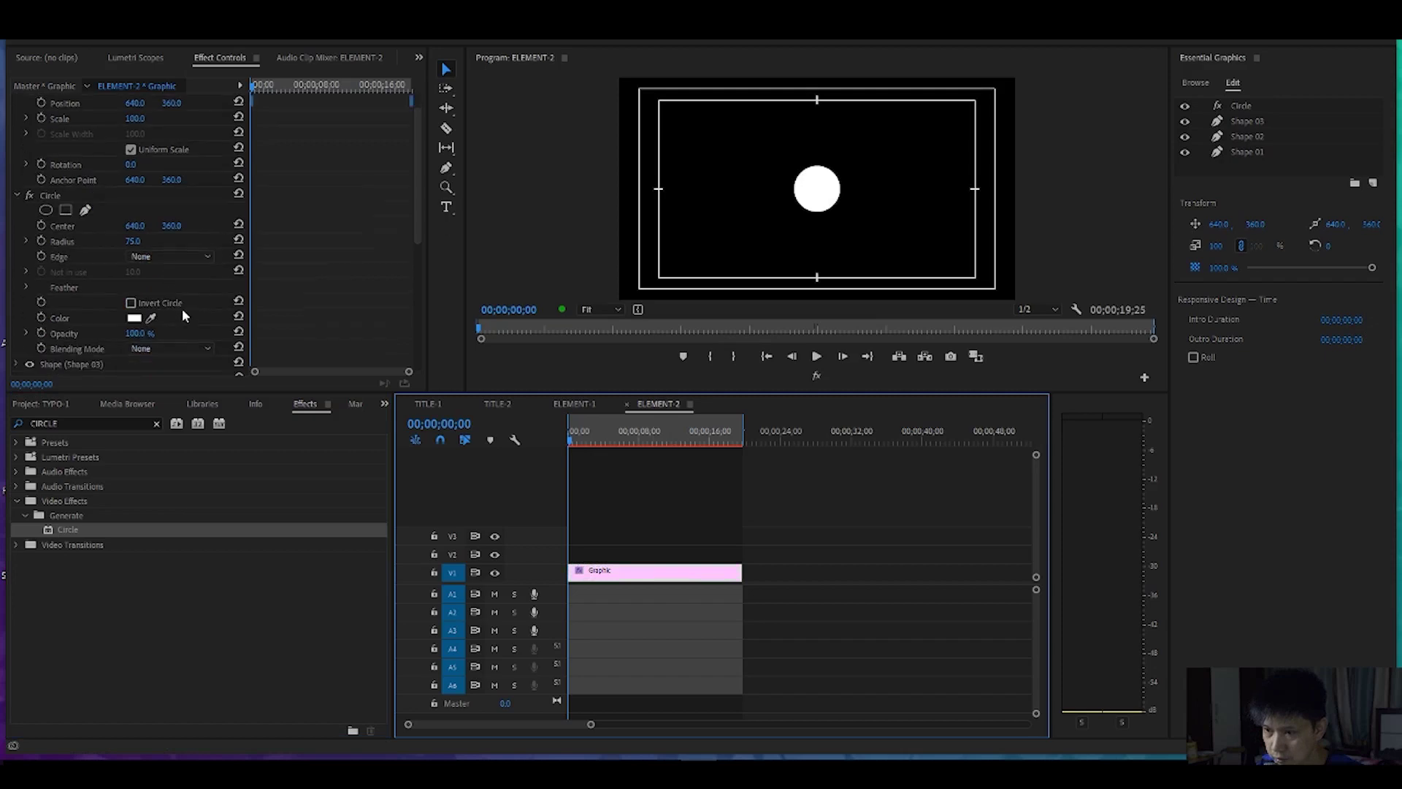
click(186, 321)
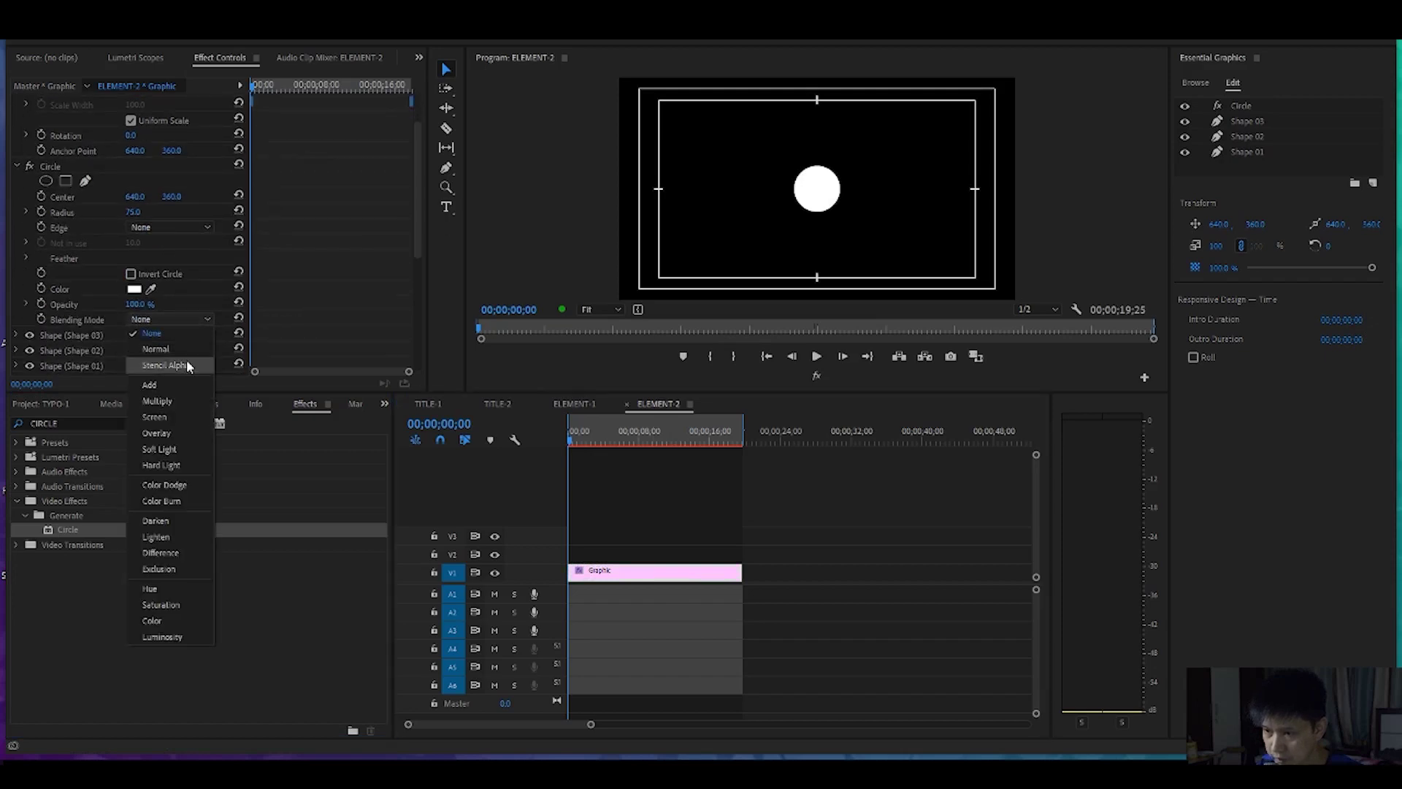
click(187, 366)
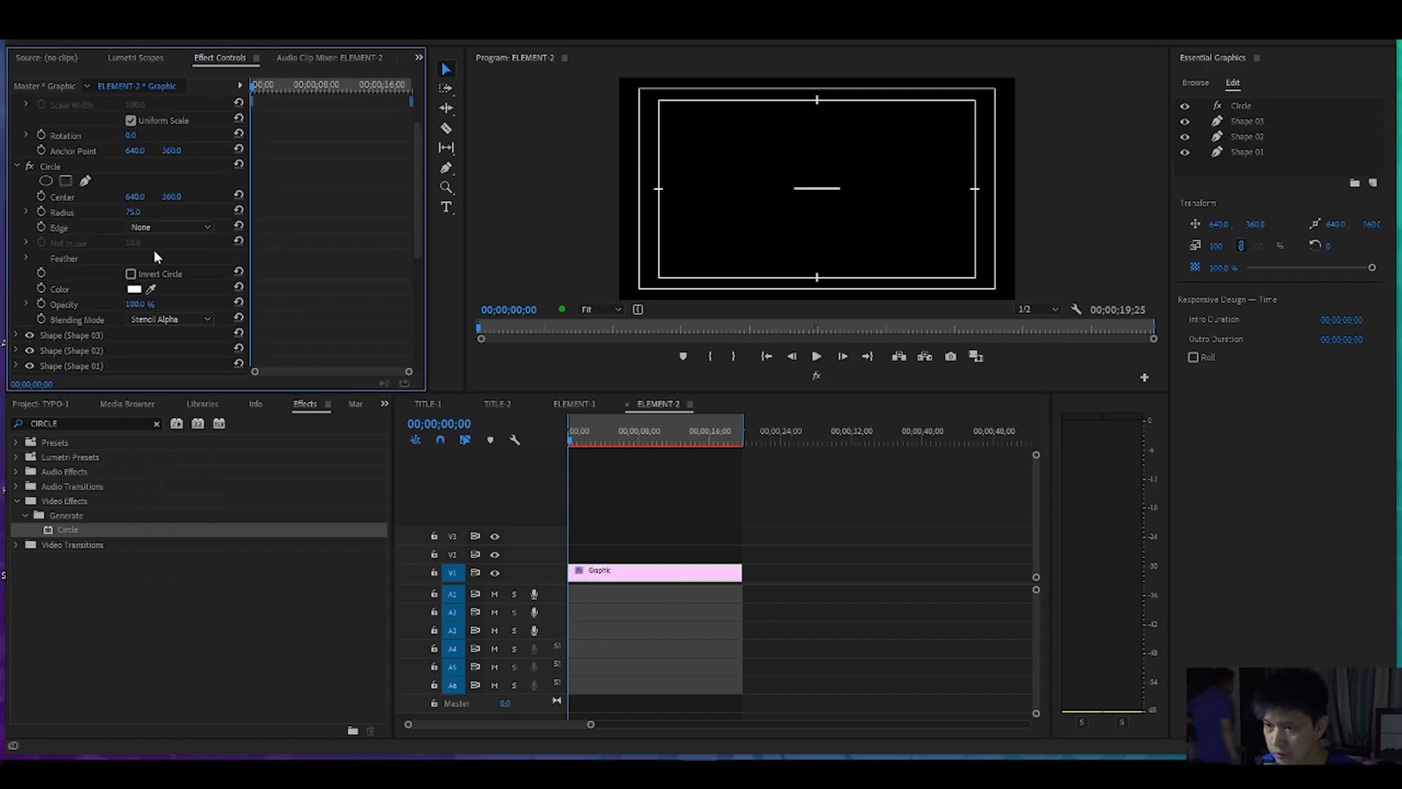
Step: Enlarge the circle's radius to 454 and move its center to the right of the lines at 909.2, 363.5
click(59, 211)
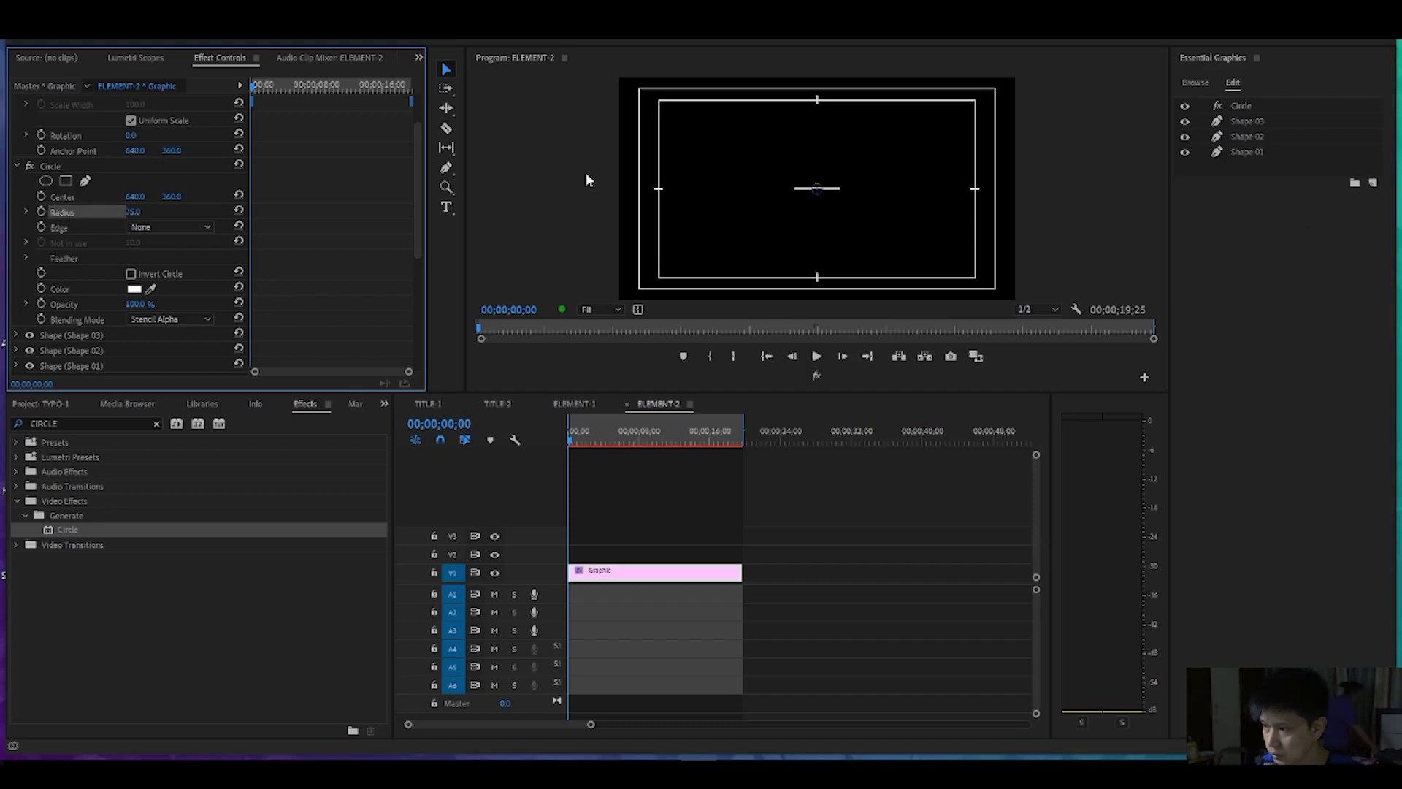
drag(825, 185, 831, 187)
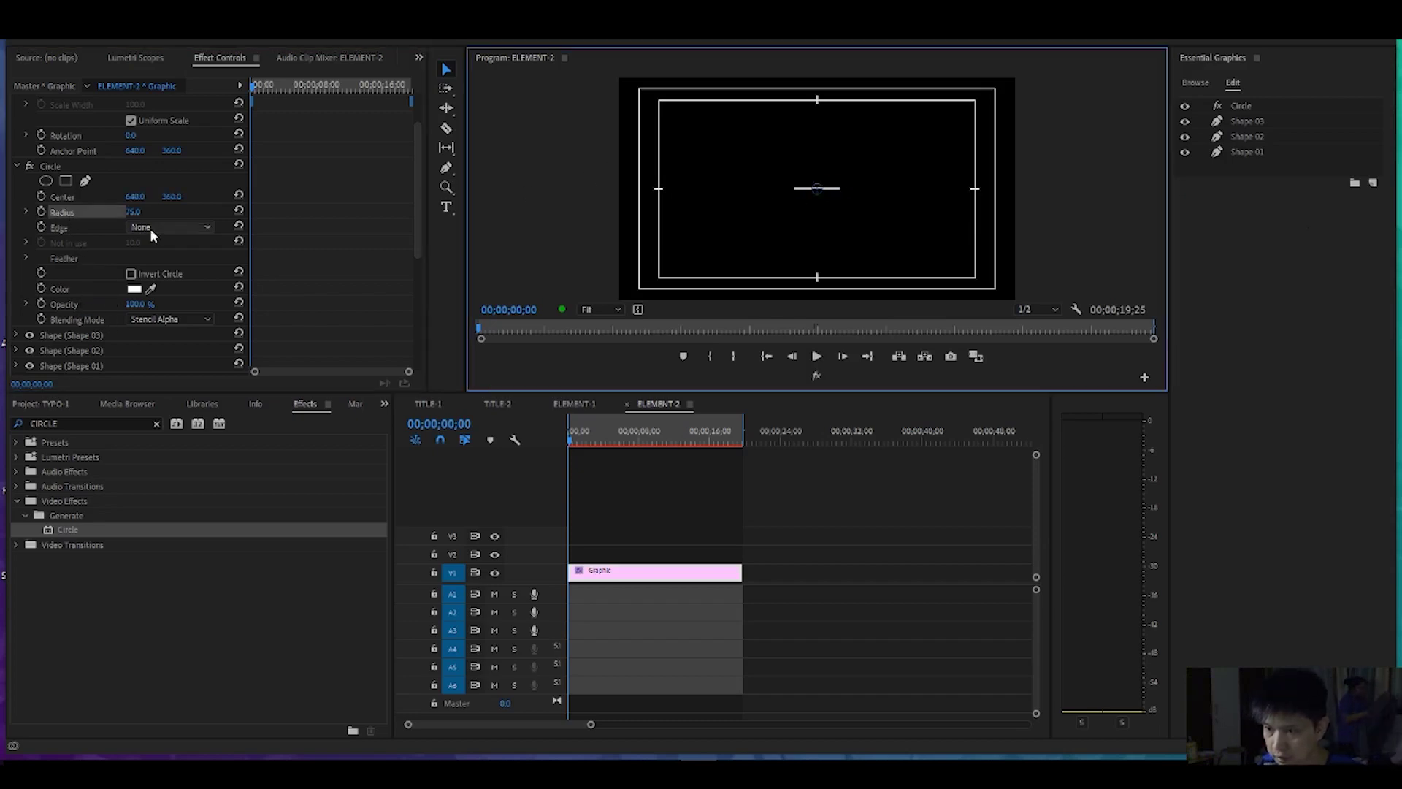
drag(134, 212, 219, 211)
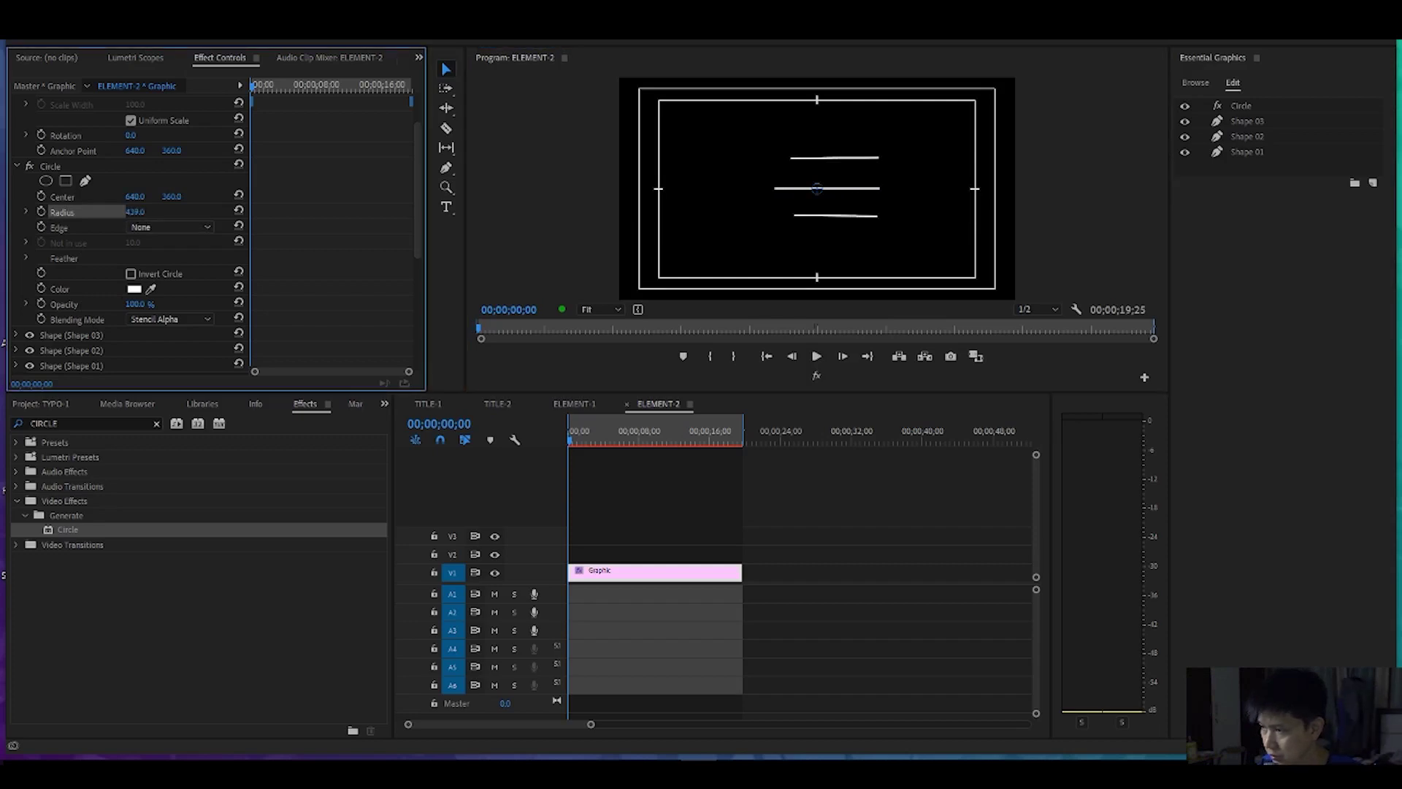
drag(816, 188, 868, 190)
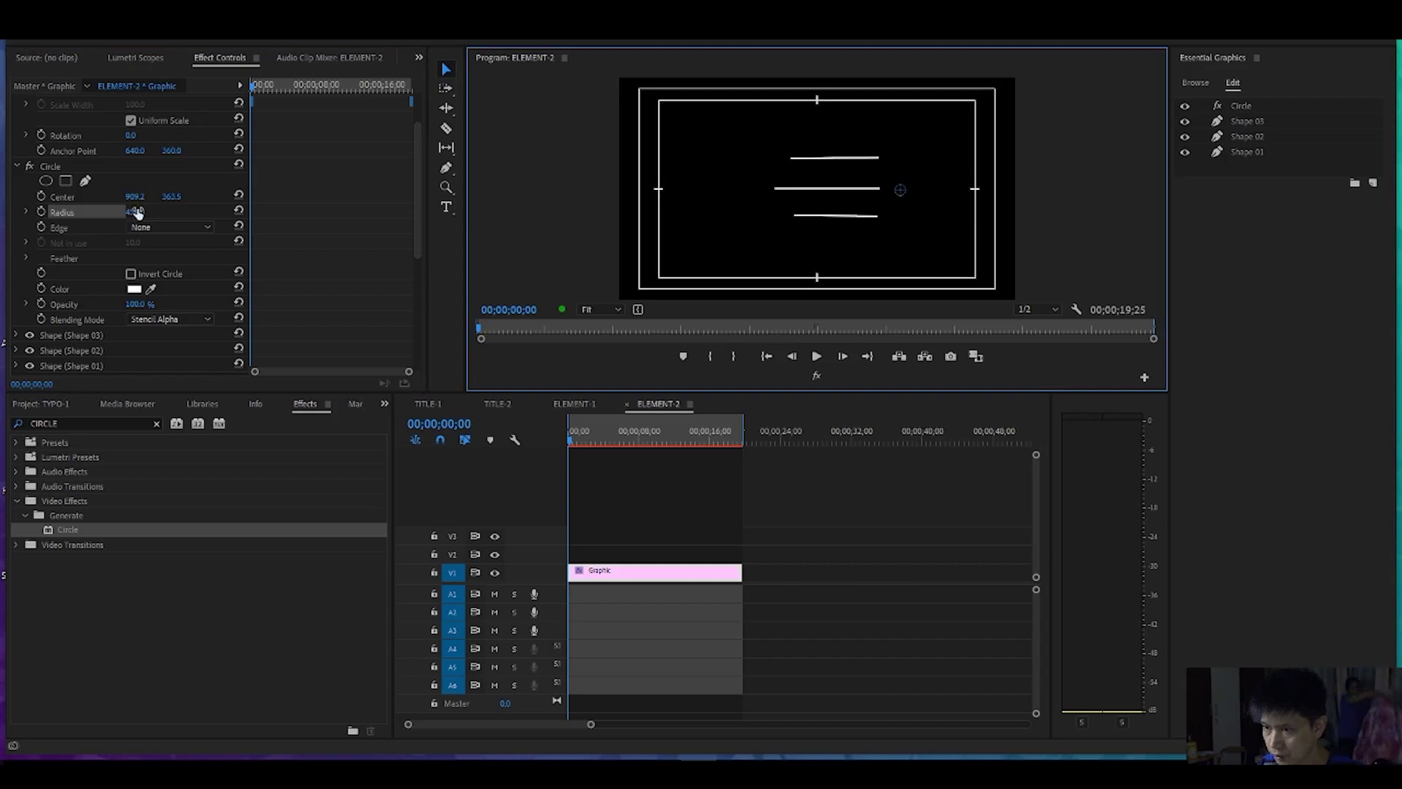
Step: Add Radius keyframes for the circle at 00;00;00;00 and 00;00;00;10, both at 454
click(41, 212)
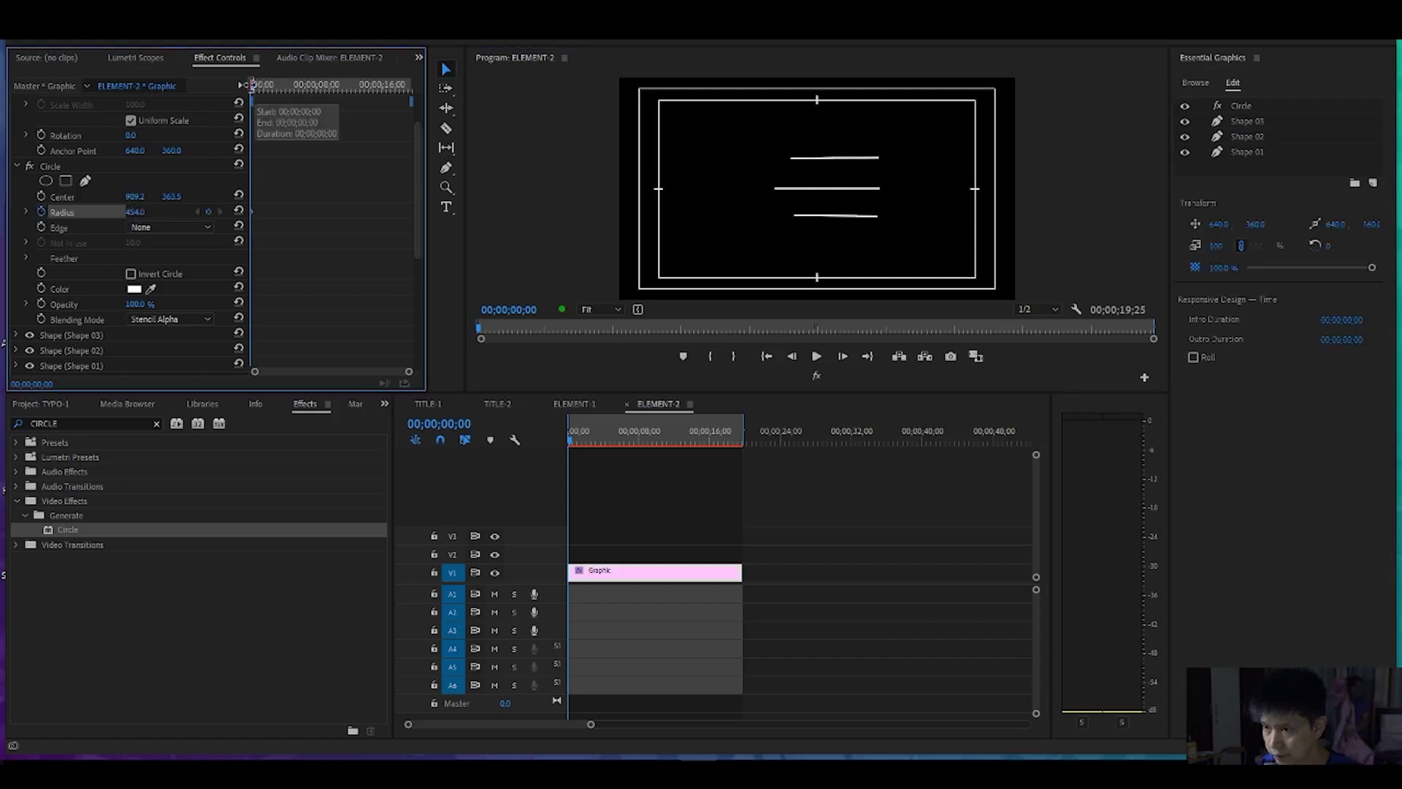
key(Right)
key(Right)
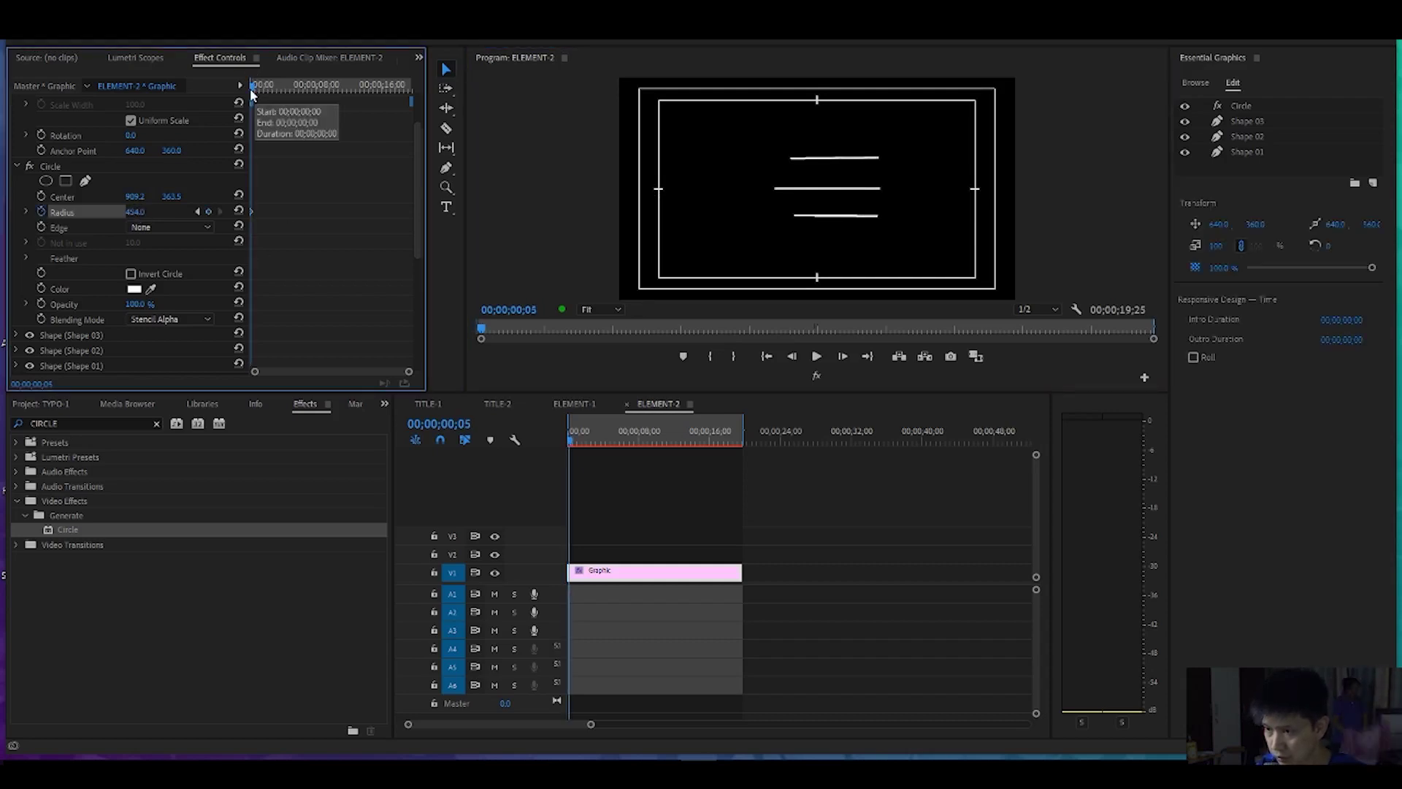
key(Right)
key(Right)
key(Right)
key(Right)
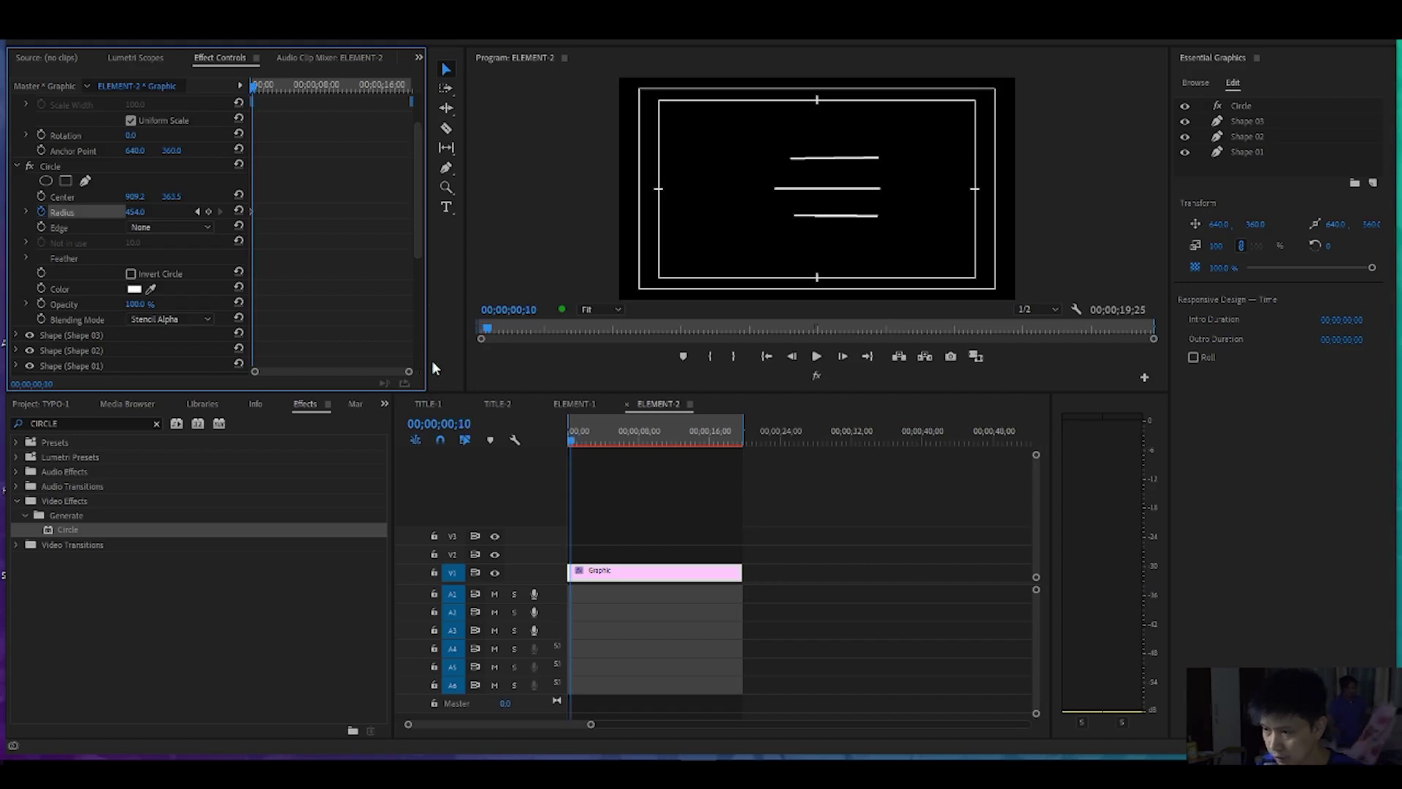
drag(406, 372, 251, 255)
click(209, 212)
Step: Invert the circle, set its Radius to 20 at the first keyframe and enlarge it at 00;00;00;10 to cover the lines
mouse_move(288, 88)
mouse_down()
mouse_move(254, 94)
mouse_move(288, 98)
mouse_up()
drag(136, 211, 7, 212)
click(131, 273)
key(Home)
drag(135, 212, 15, 212)
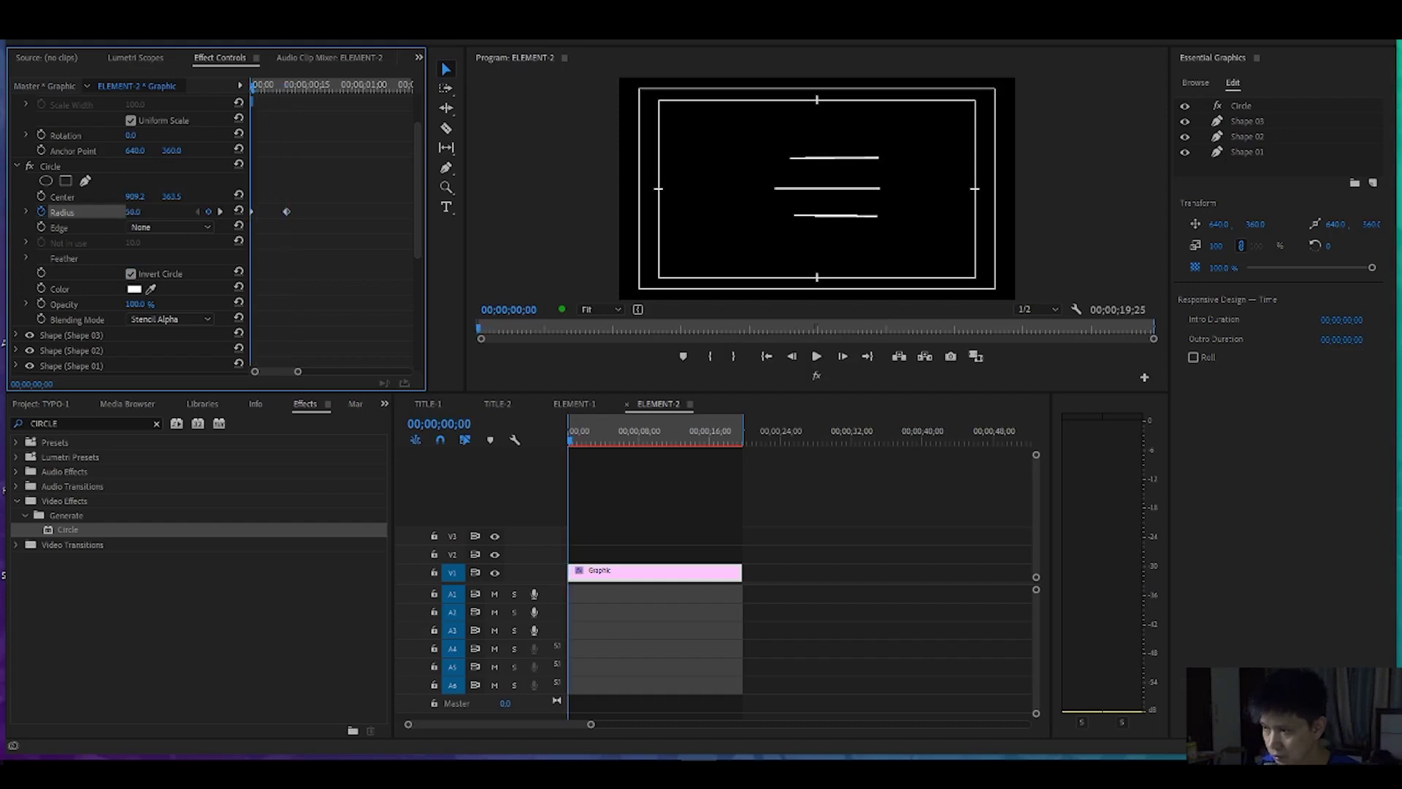
drag(252, 87, 287, 87)
drag(135, 212, 260, 212)
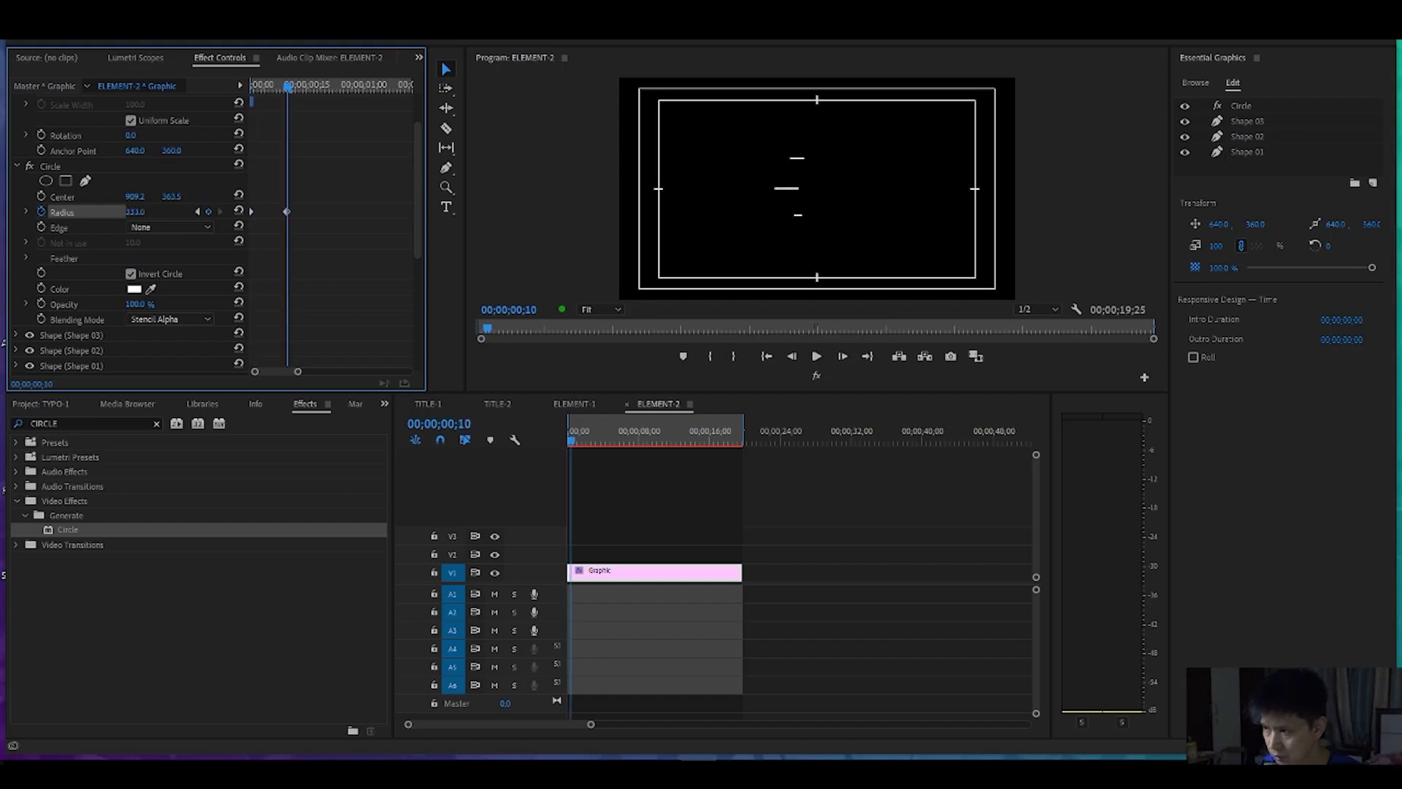
Step: Preview the circular wipe and shift both Radius keyframes forward in time so the first sits at about 00;00;00;15
drag(291, 87, 151, 115)
key(space)
drag(316, 91, 69, 137)
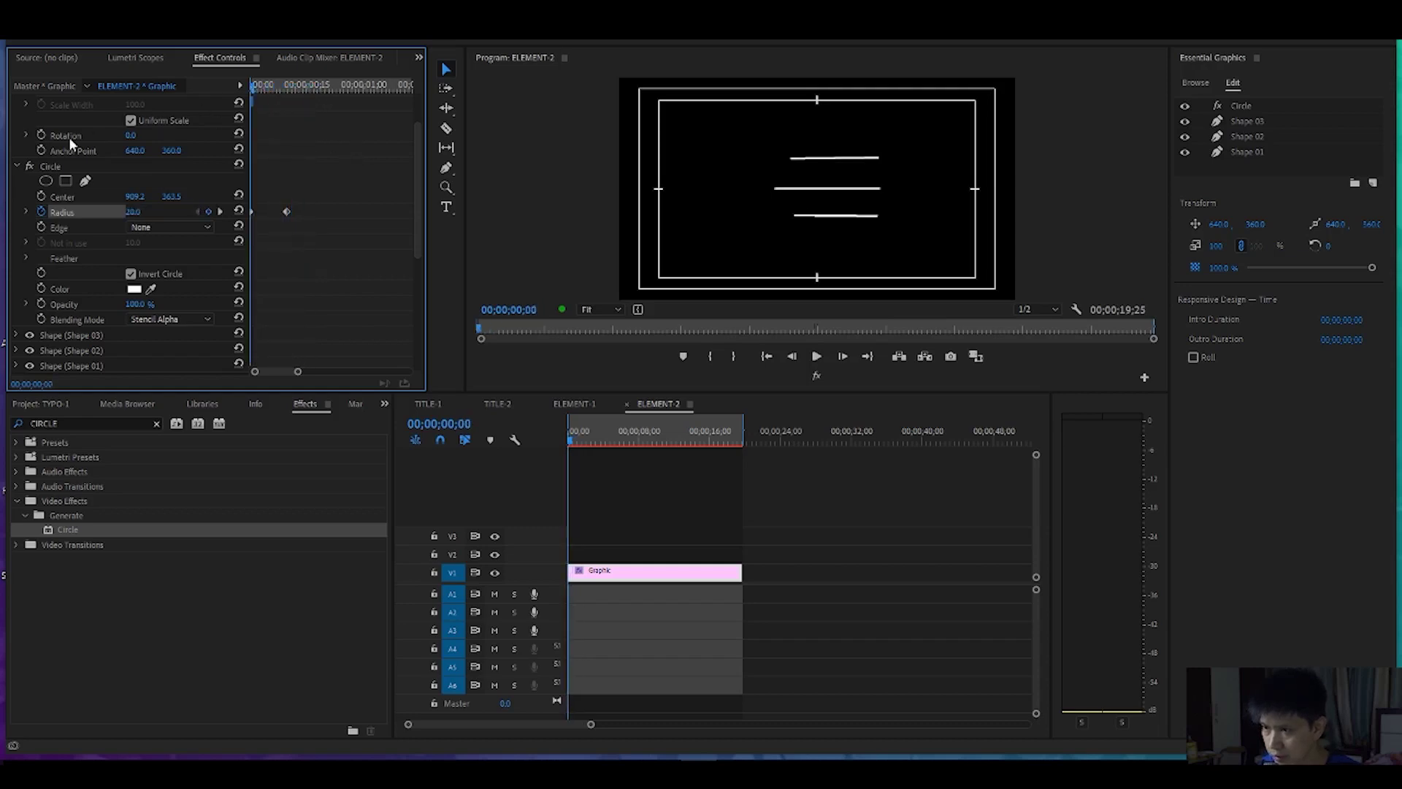
drag(316, 205, 249, 267)
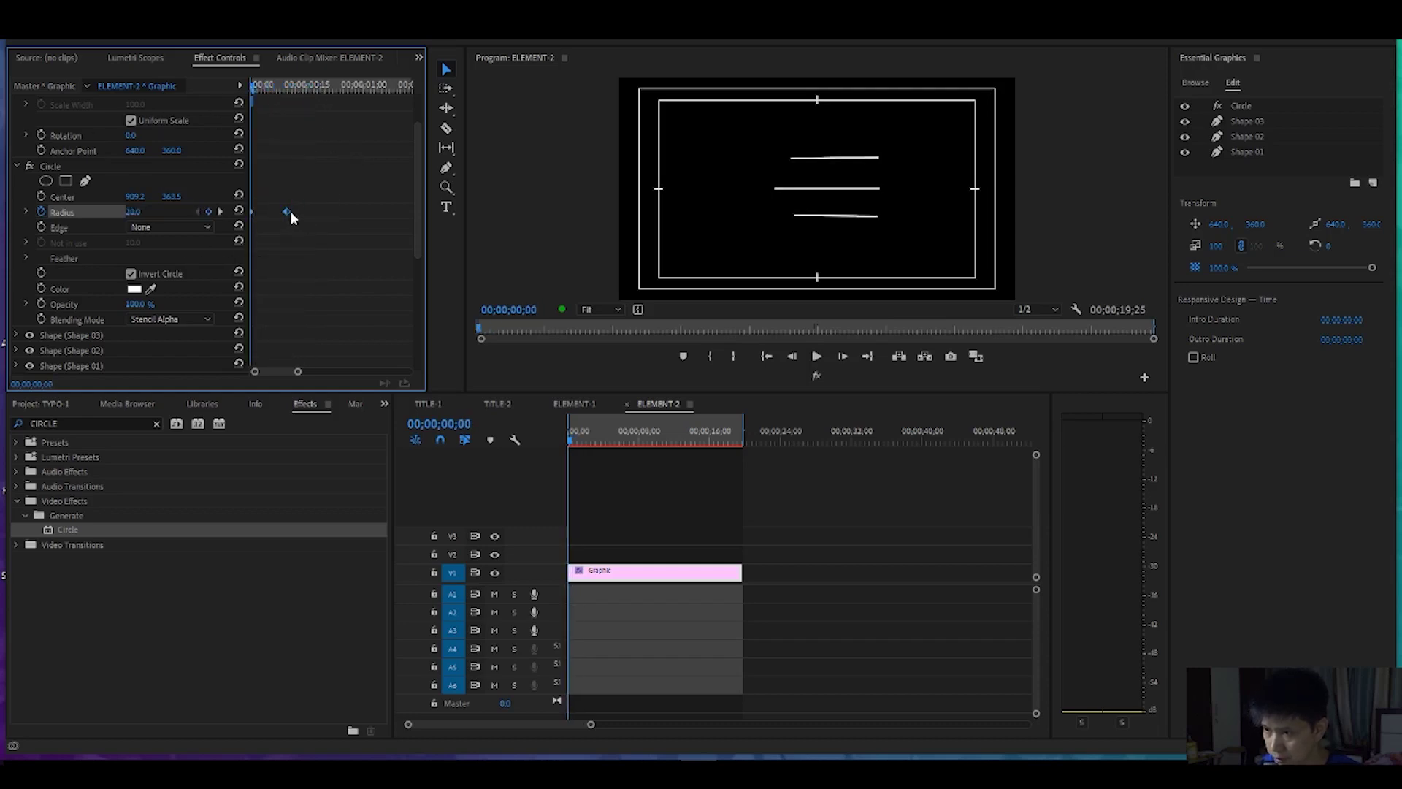
drag(290, 210, 344, 210)
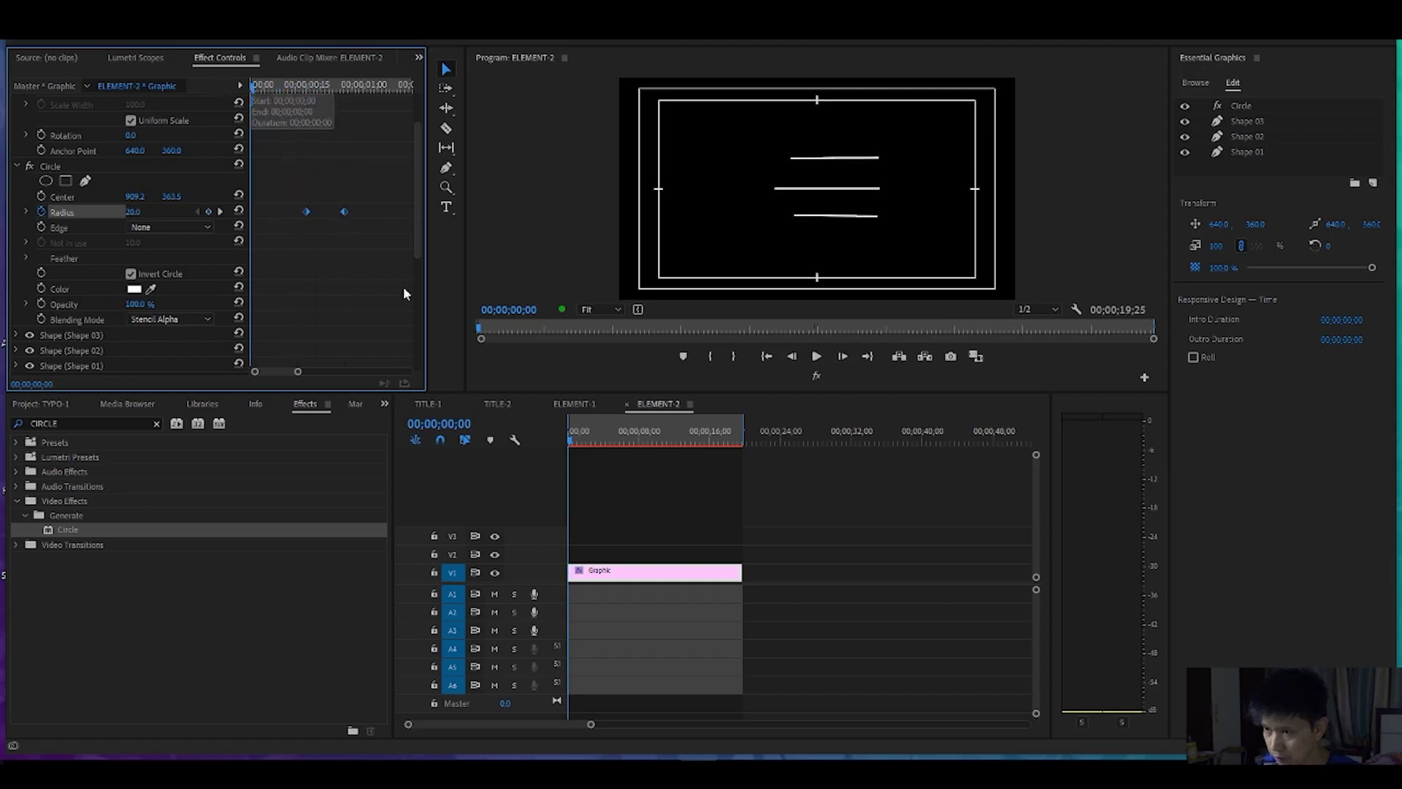
Step: Add Vector Motion Position keyframes at 640, 360 at 00;00;00;00 and 00;00;00;10, and return to the first one
scroll(264, 177, up, 1)
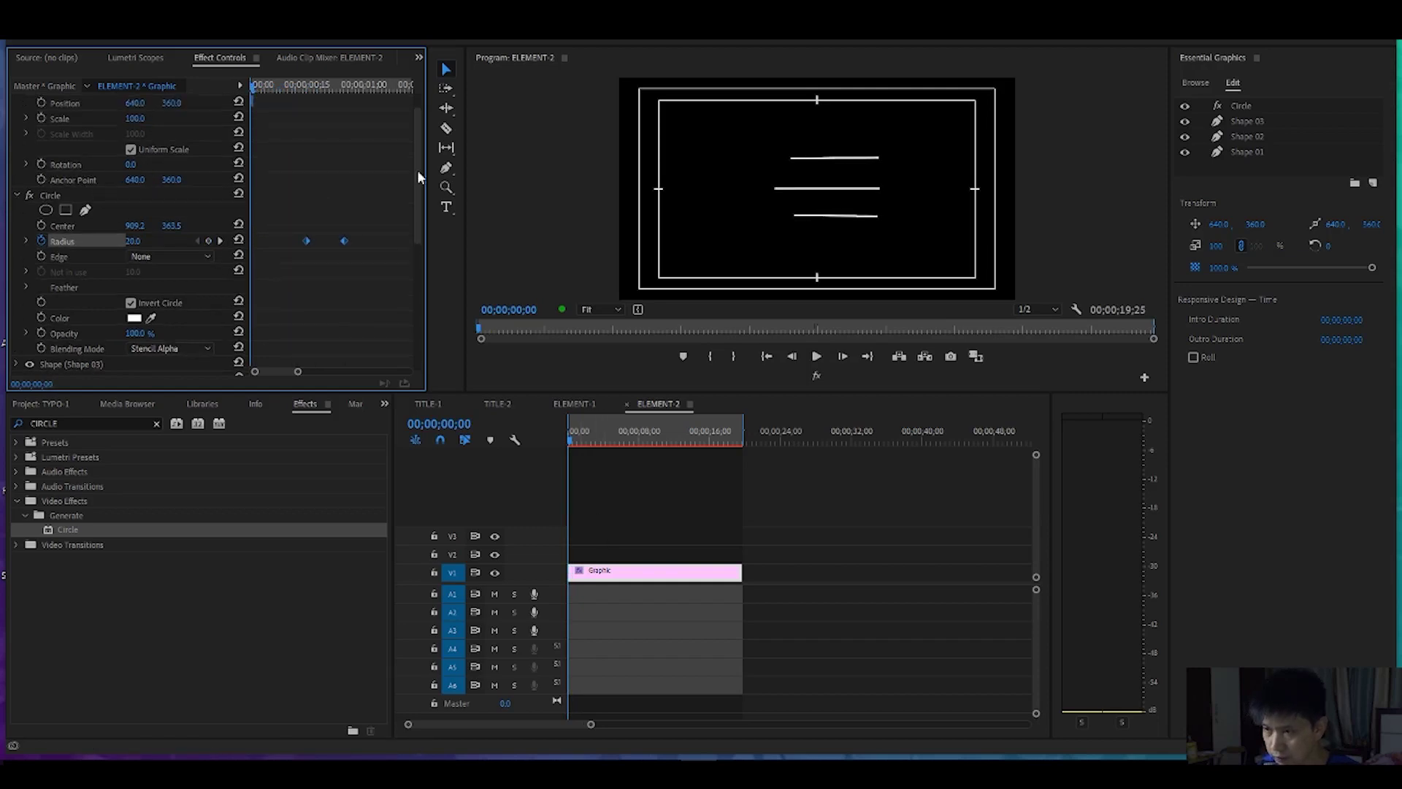
scroll(88, 131, up, 1)
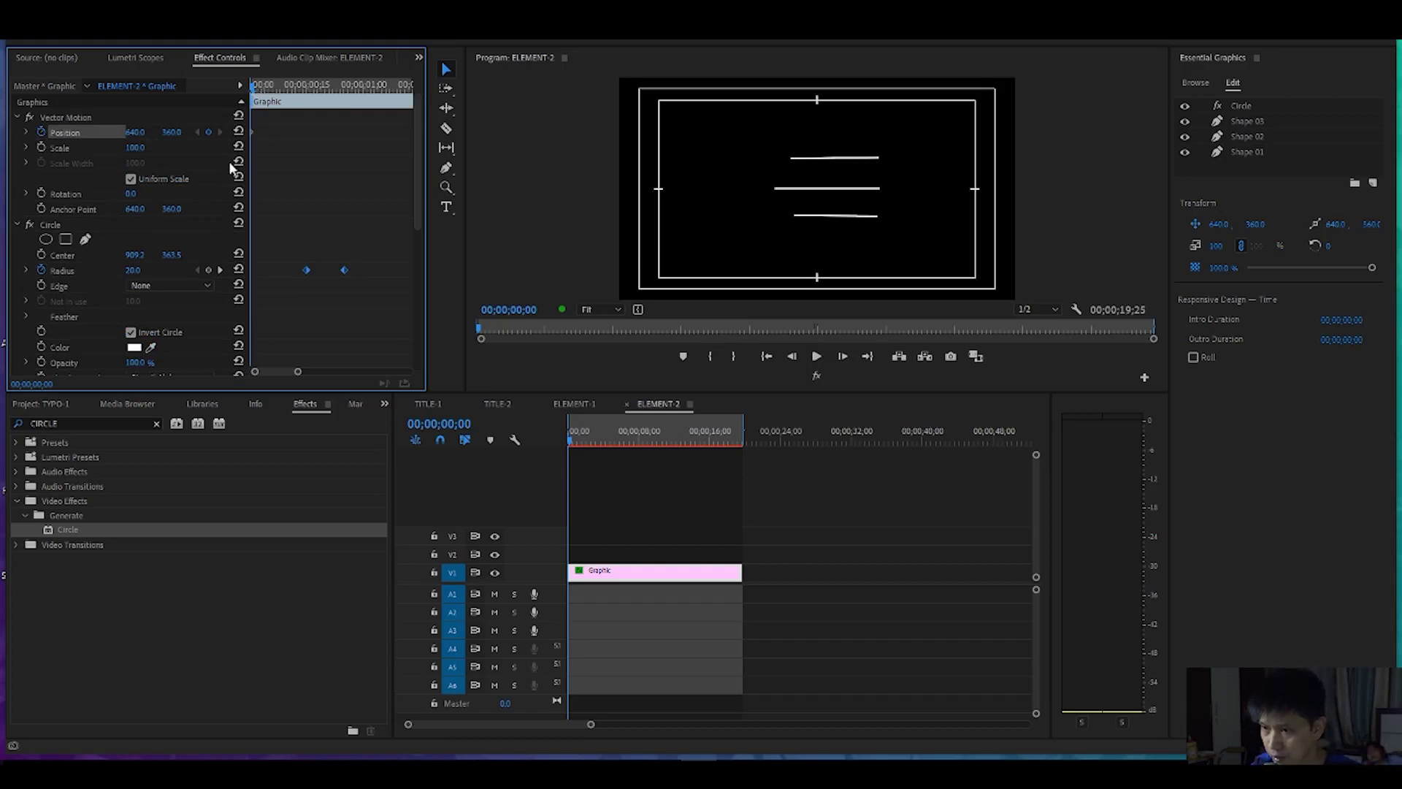
key(Right)
key(Right)
key(Right)
key(Right)
key(Right)
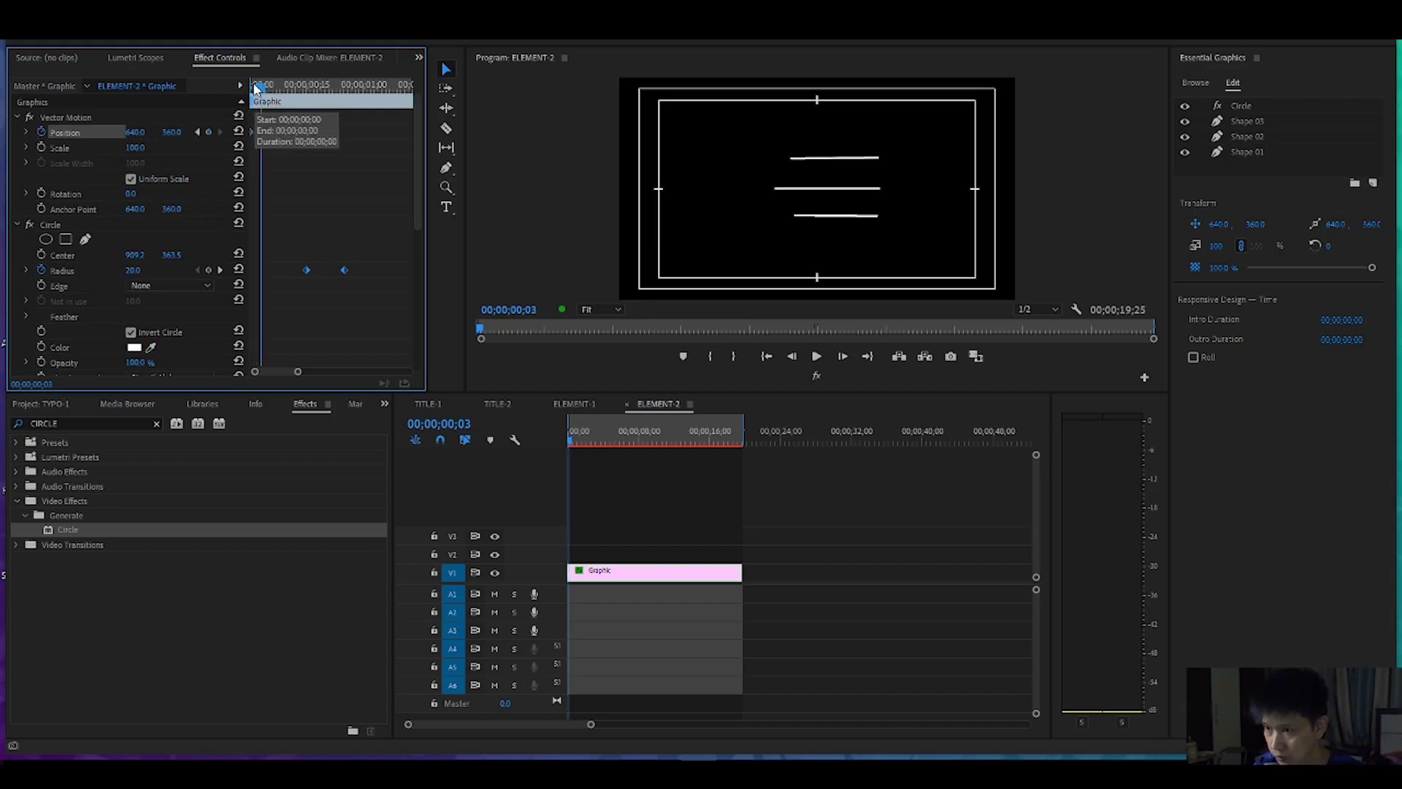
key(Right)
key(Right)
key(Right)
key(Right)
key(Right)
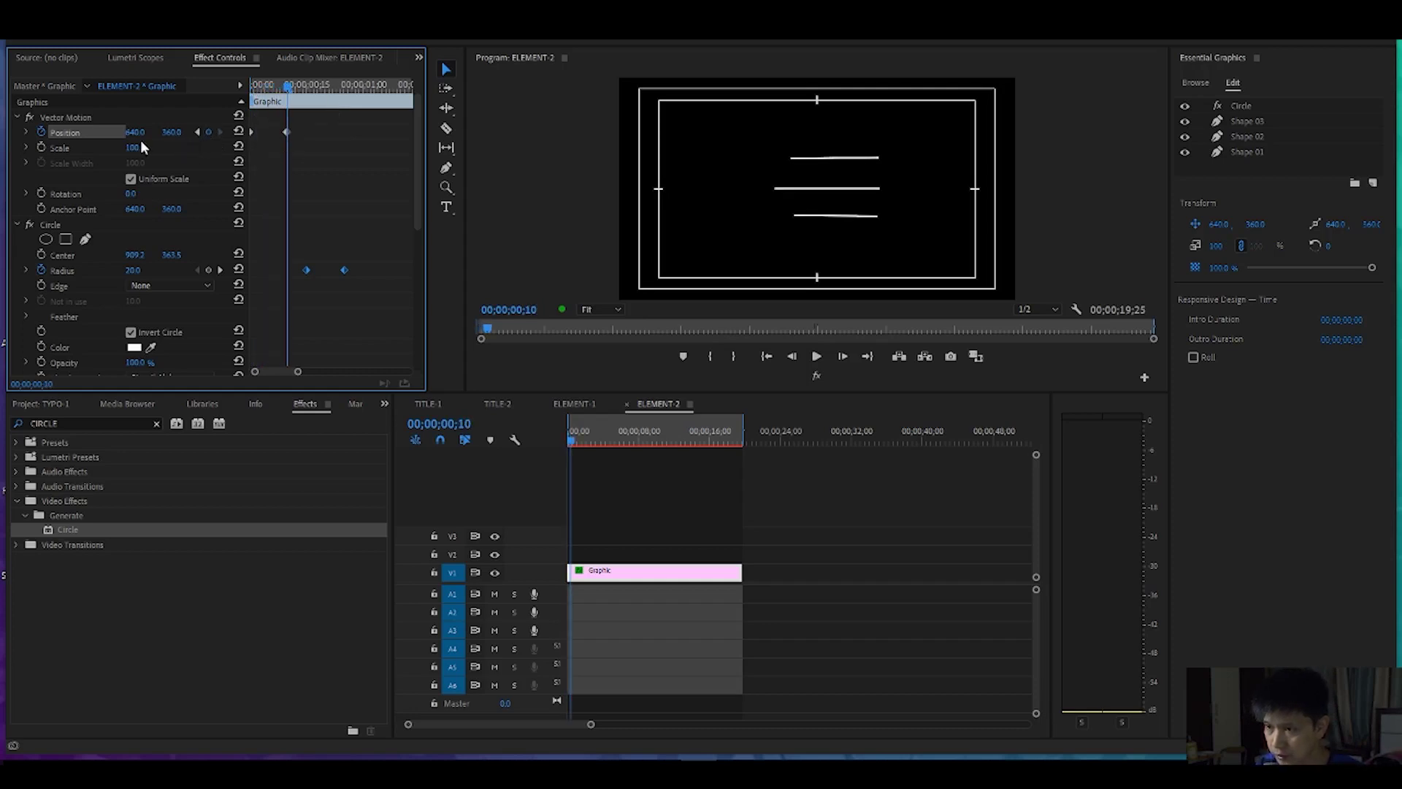
click(197, 132)
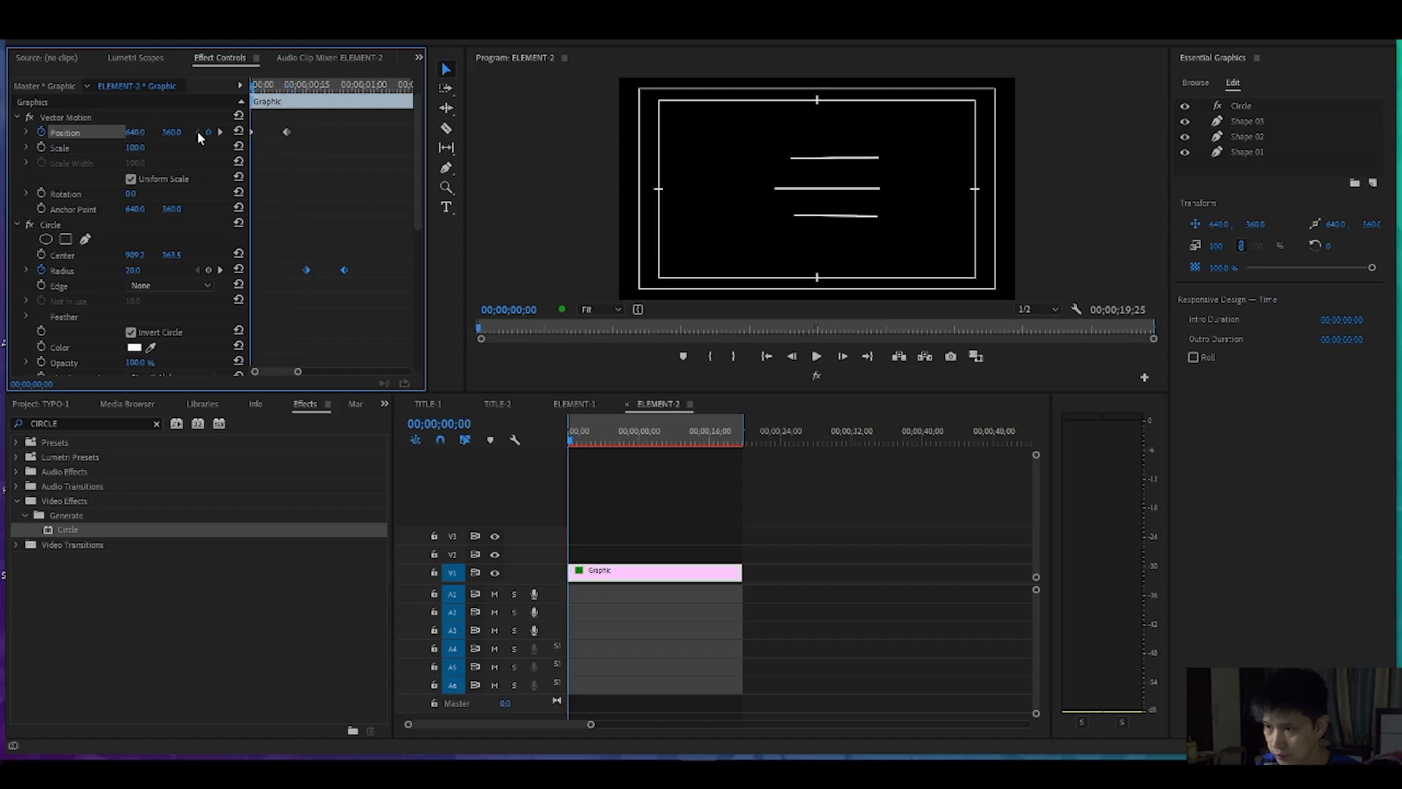
Step: Offset the lines' starting Position to about 1383 horizontally so they slide in from off-screen, and preview the motion
drag(135, 132, 655, 133)
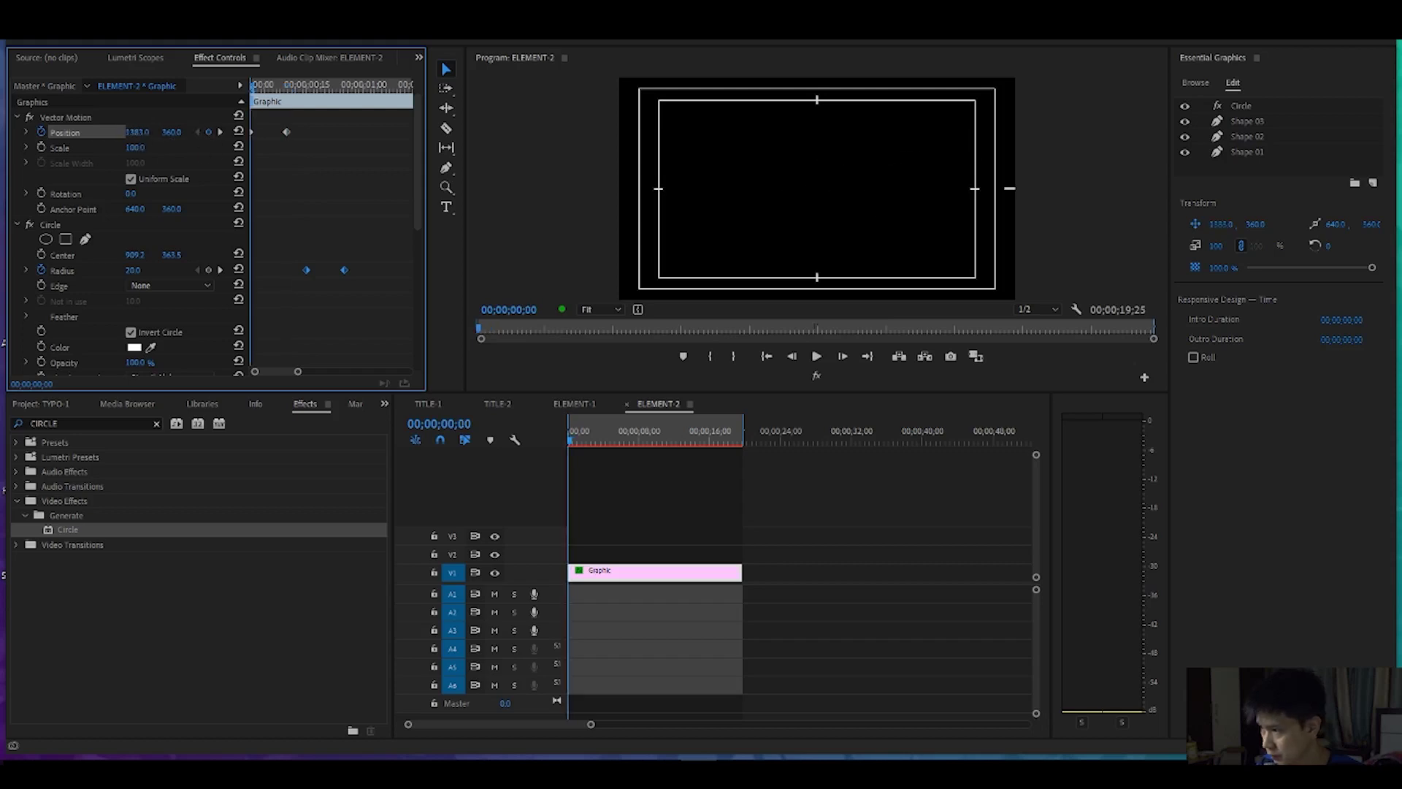
key(space)
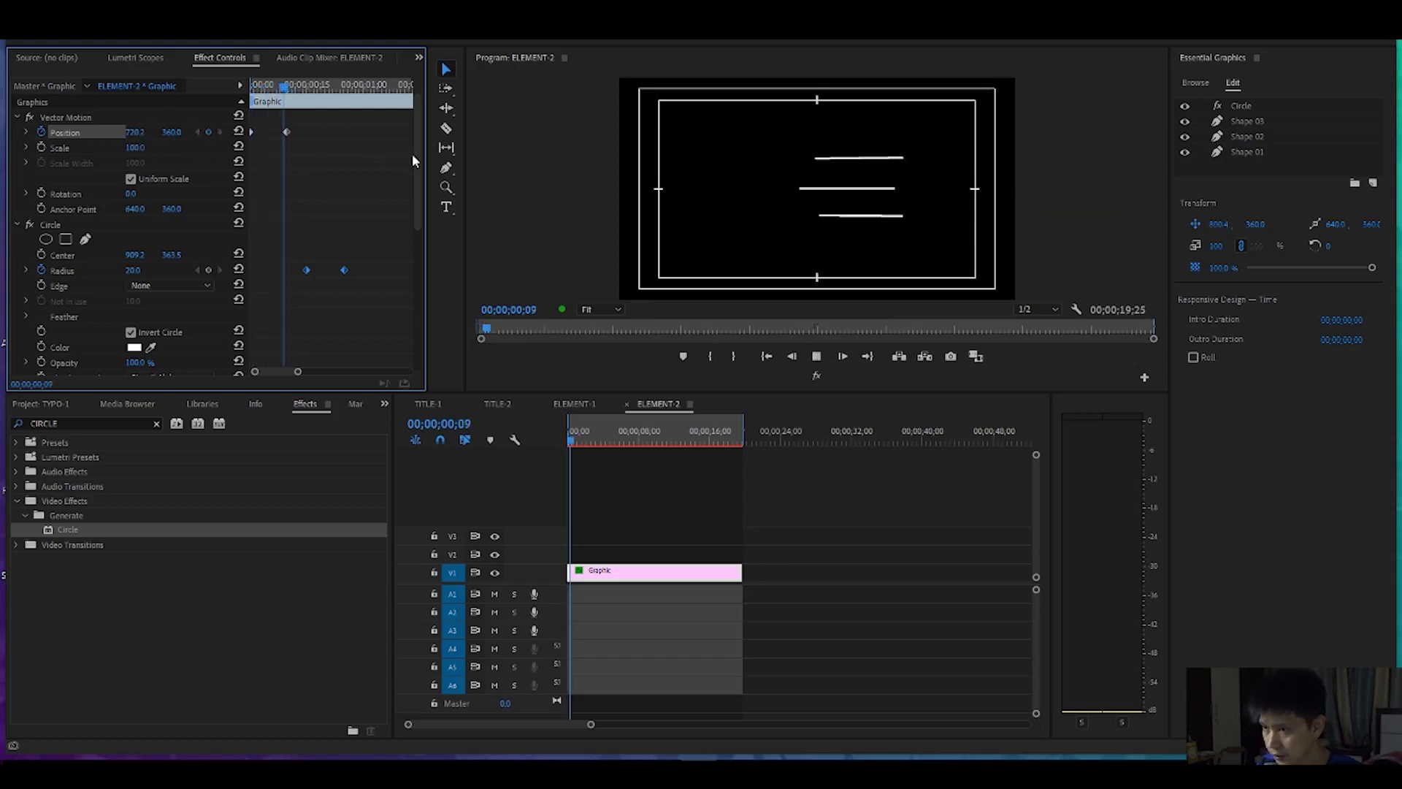
key(space)
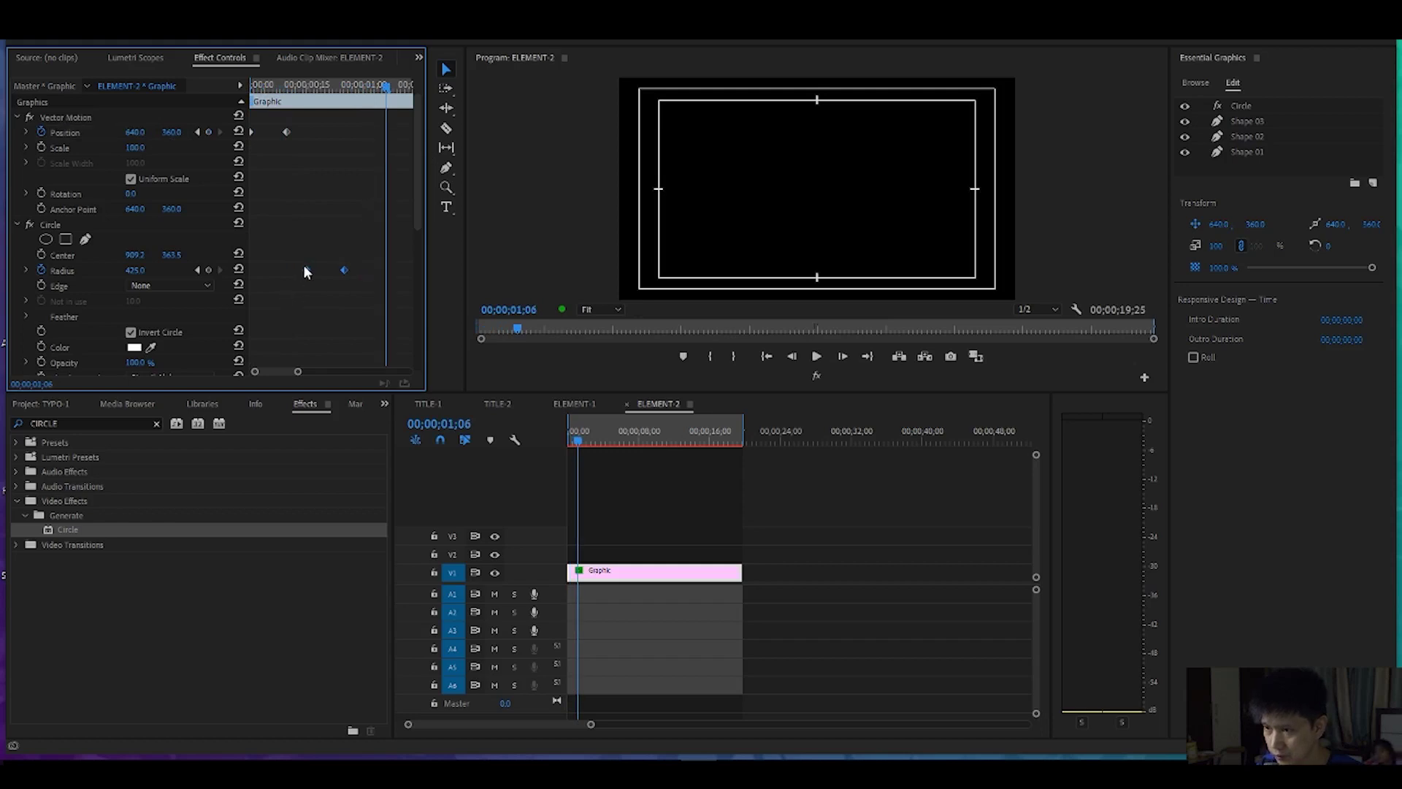
Step: Shift both Radius keyframes a few frames earlier, starting at about 00;00;00;12, ease the Position and Radius keyframes, and preview the timing
drag(304, 269, 295, 269)
drag(287, 87, 221, 90)
key(space)
key(space)
drag(309, 93, 245, 93)
key(space)
key(space)
drag(362, 89, 255, 97)
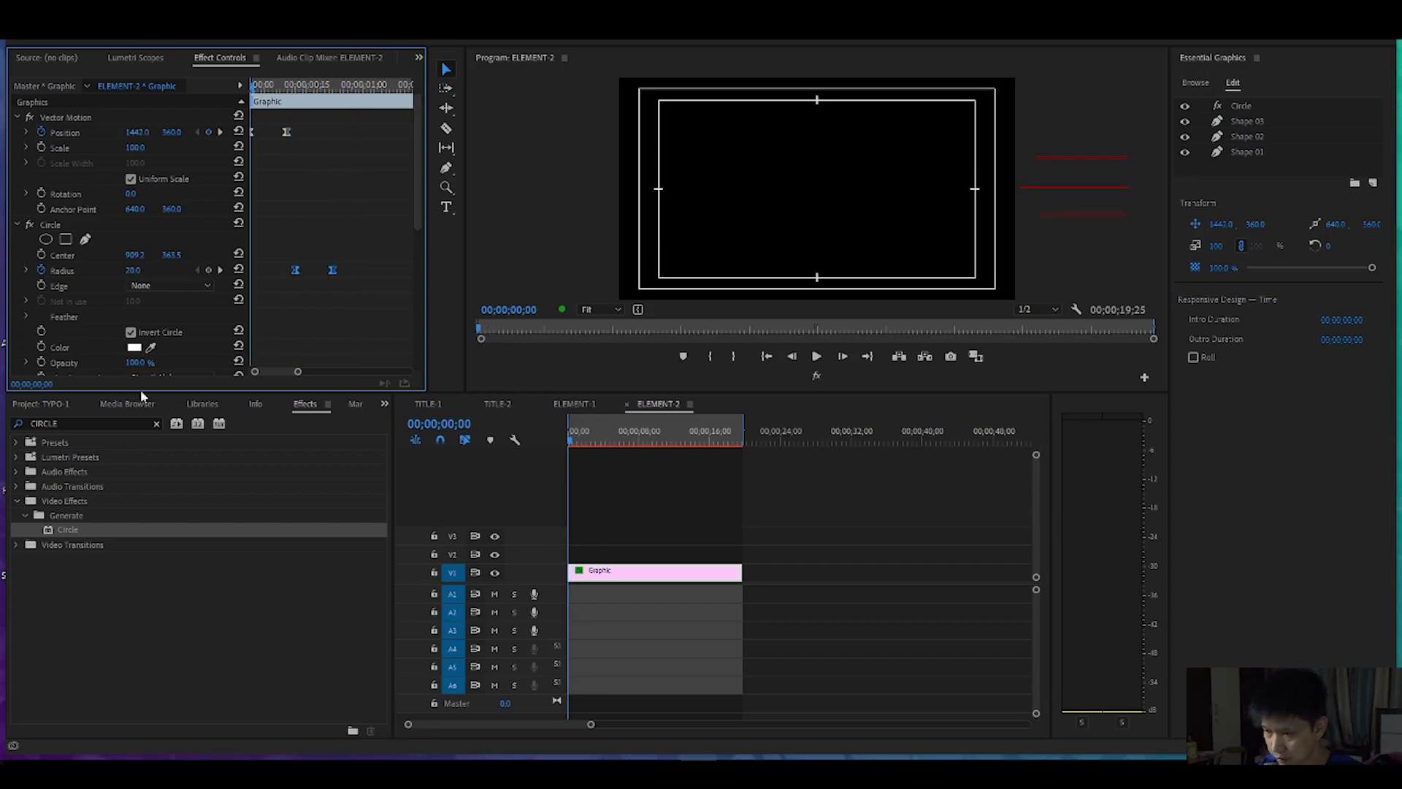
Step: Create a new sequence named FINAL with the AVCHD 720p30 preset
click(44, 403)
click(348, 723)
click(394, 548)
text(FINAL)
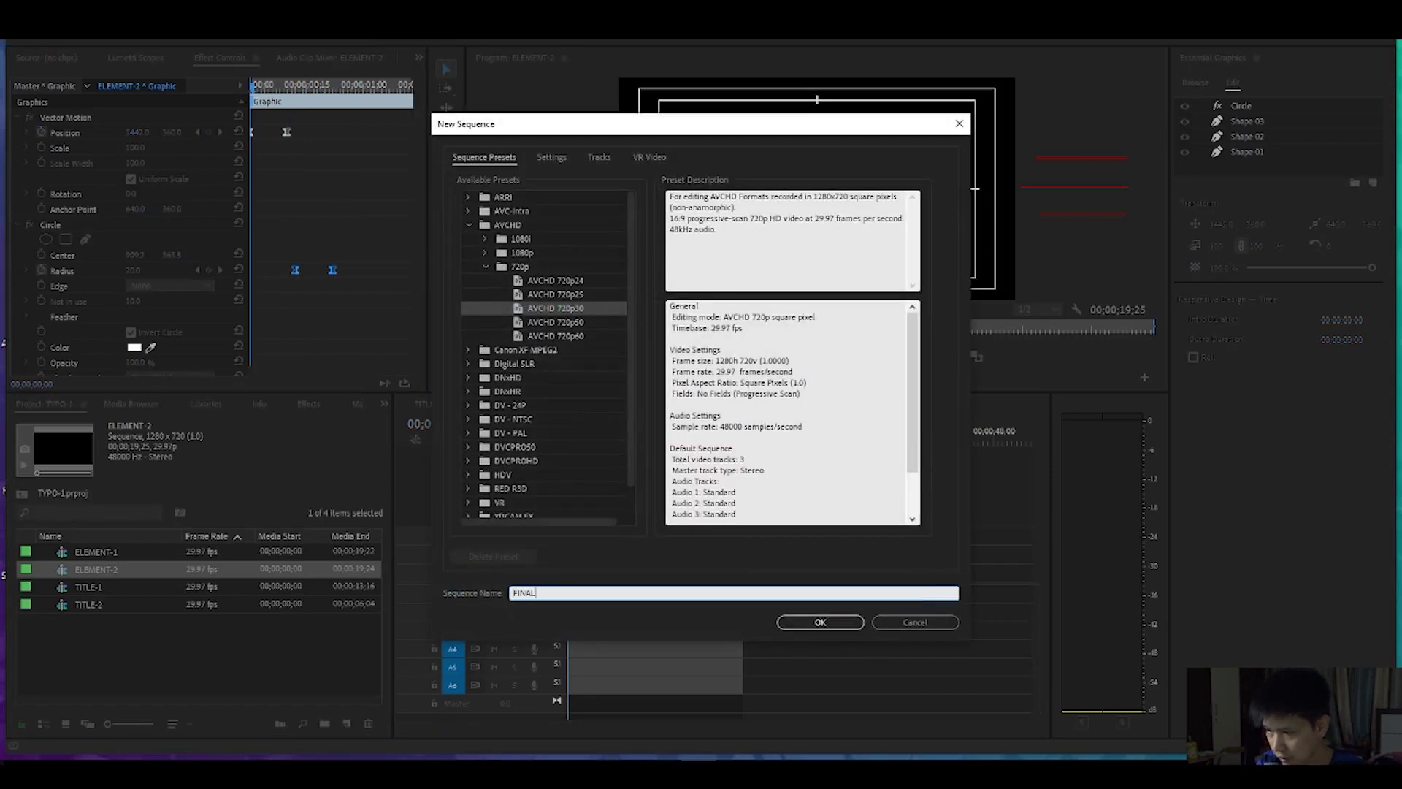
key(Return)
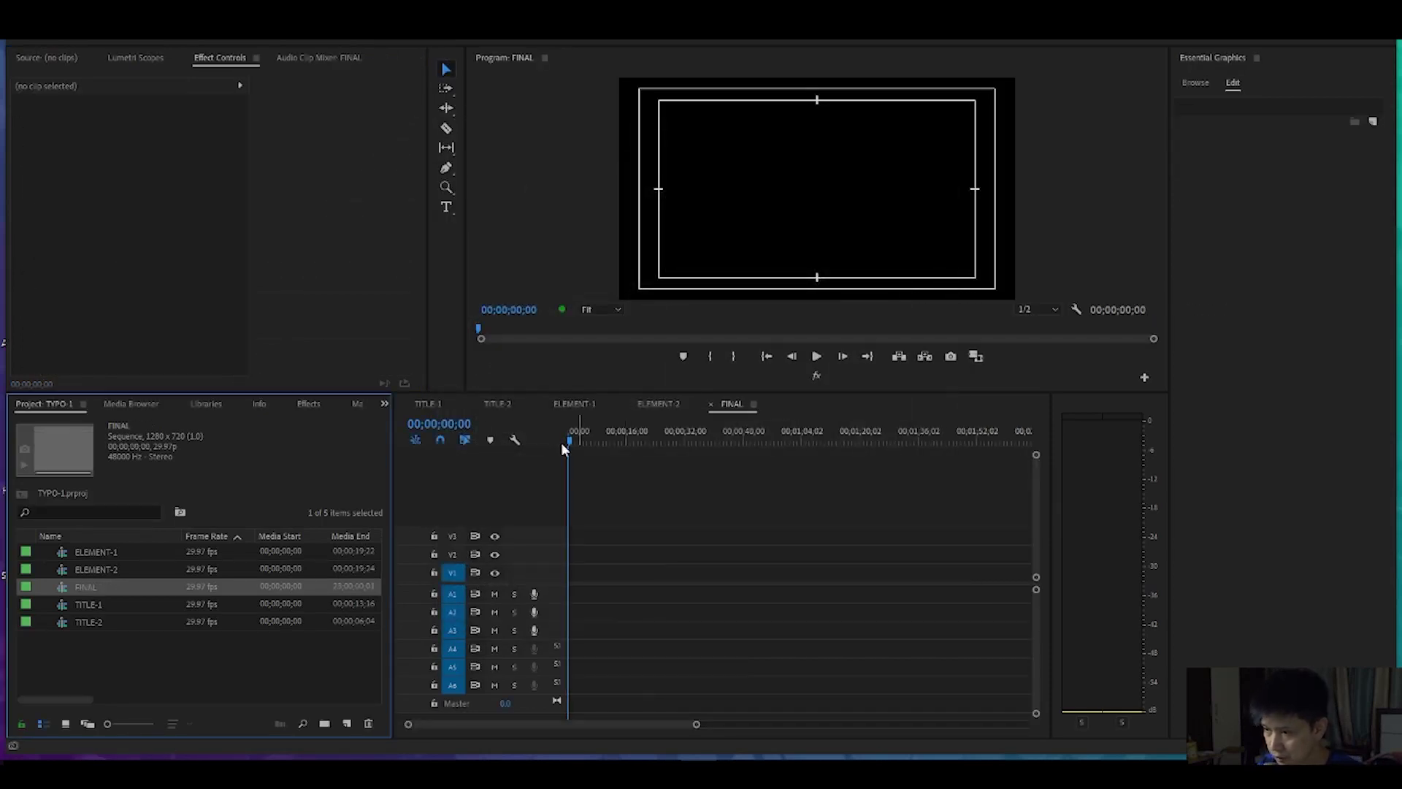
Step: Place the TITLE-1 sequence at the start of track V1 in FINAL and preview its opening
drag(91, 608, 577, 573)
key(space)
drag(571, 441, 493, 447)
key(space)
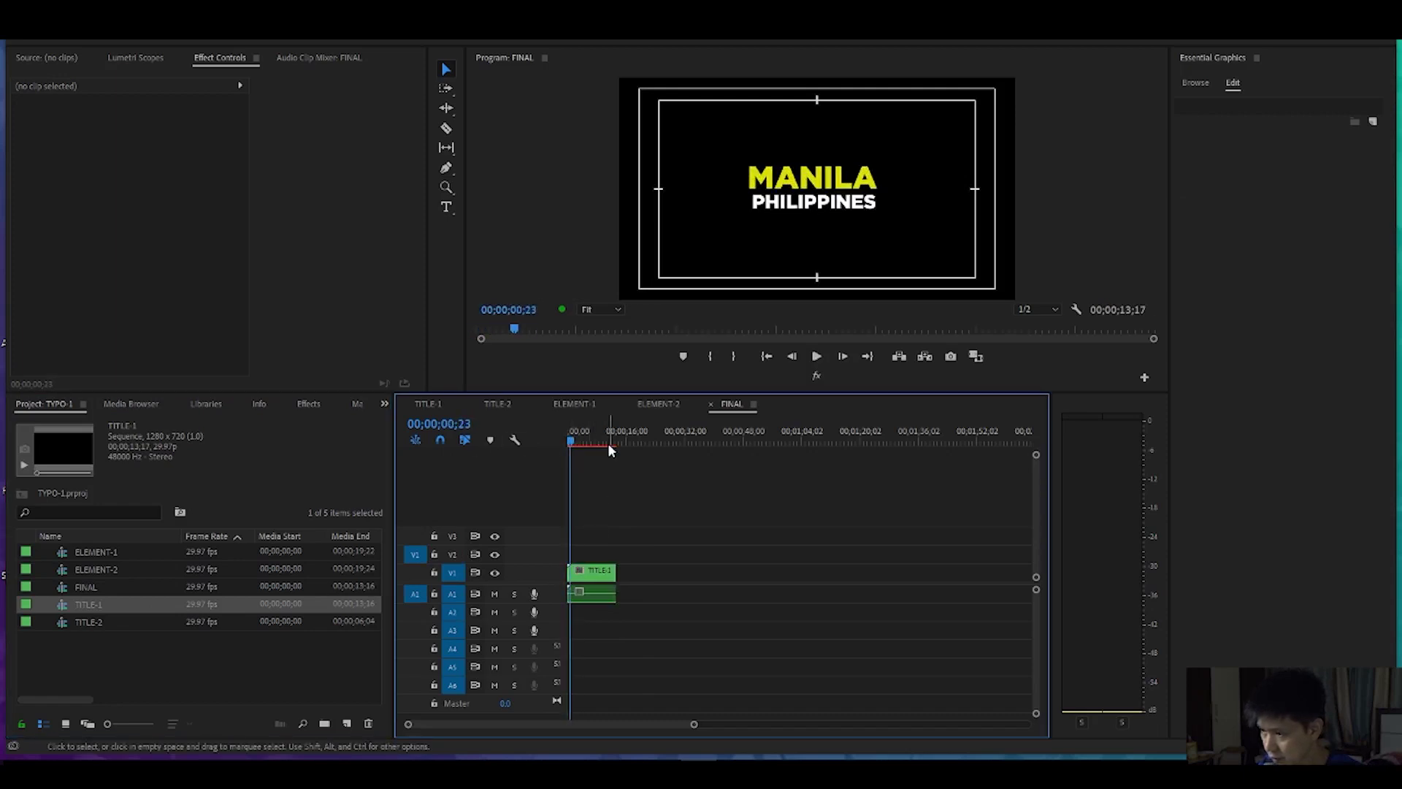
key(space)
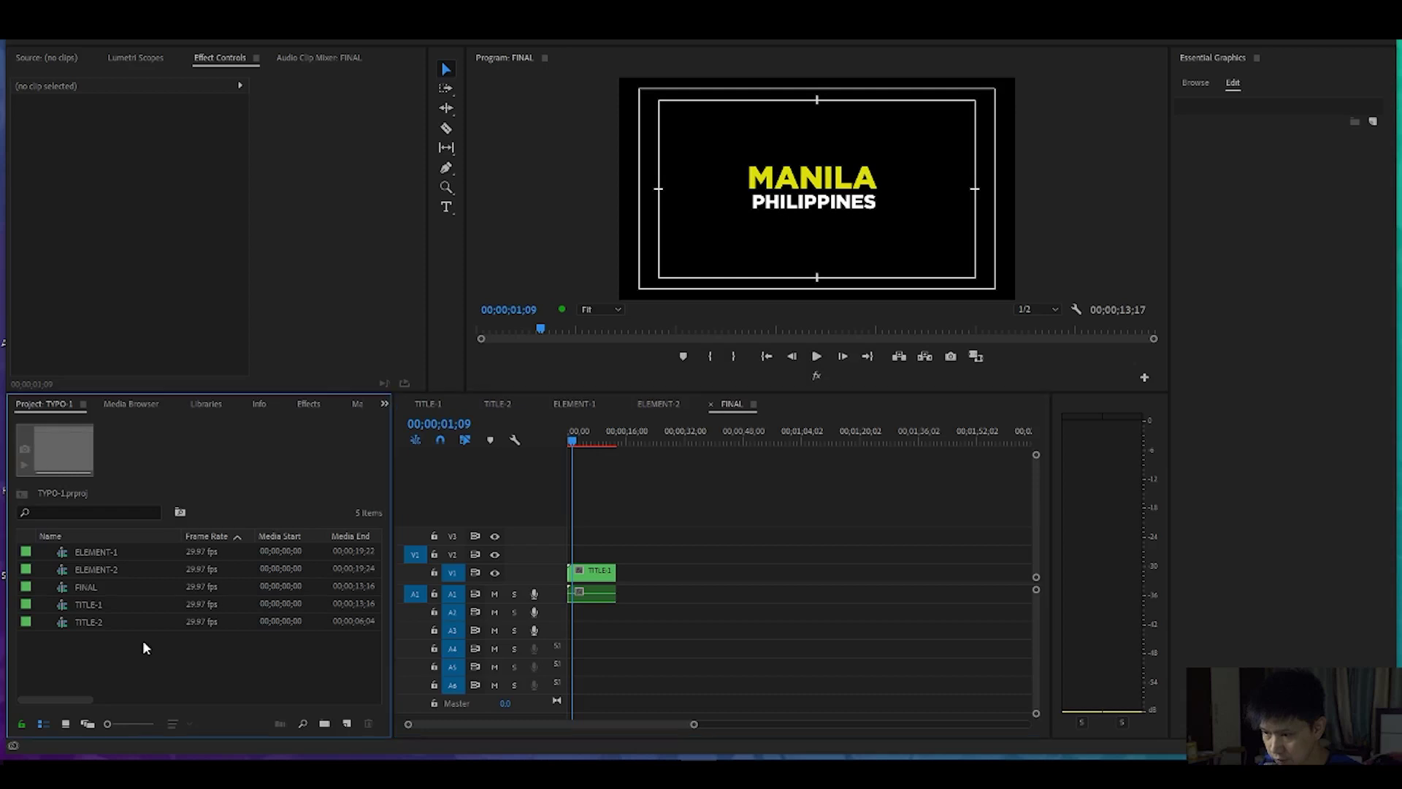
Step: Add TITLE-2 on track V2 above TITLE-1 and move it earlier, previewing the transition between the titles
drag(81, 620, 593, 561)
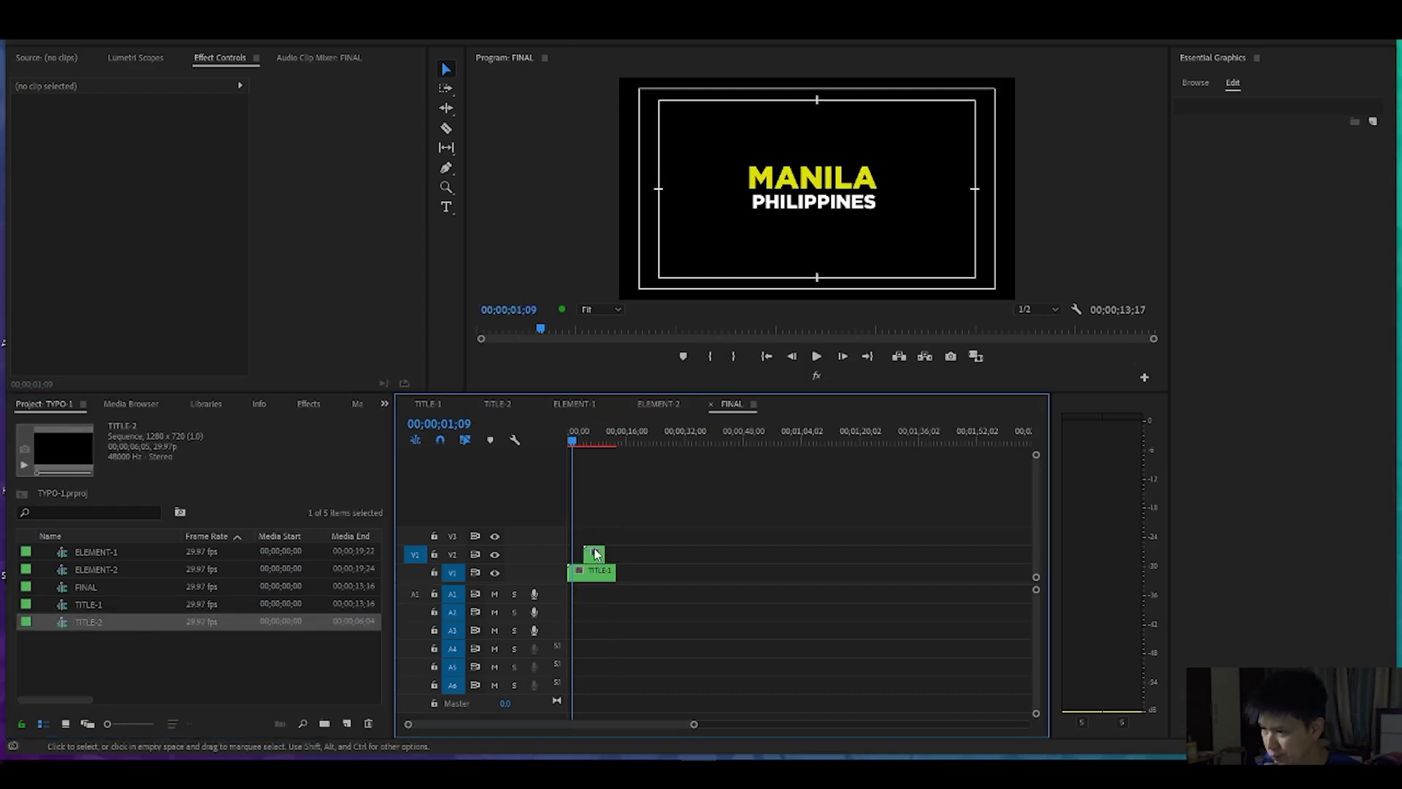
key(equal)
key(space)
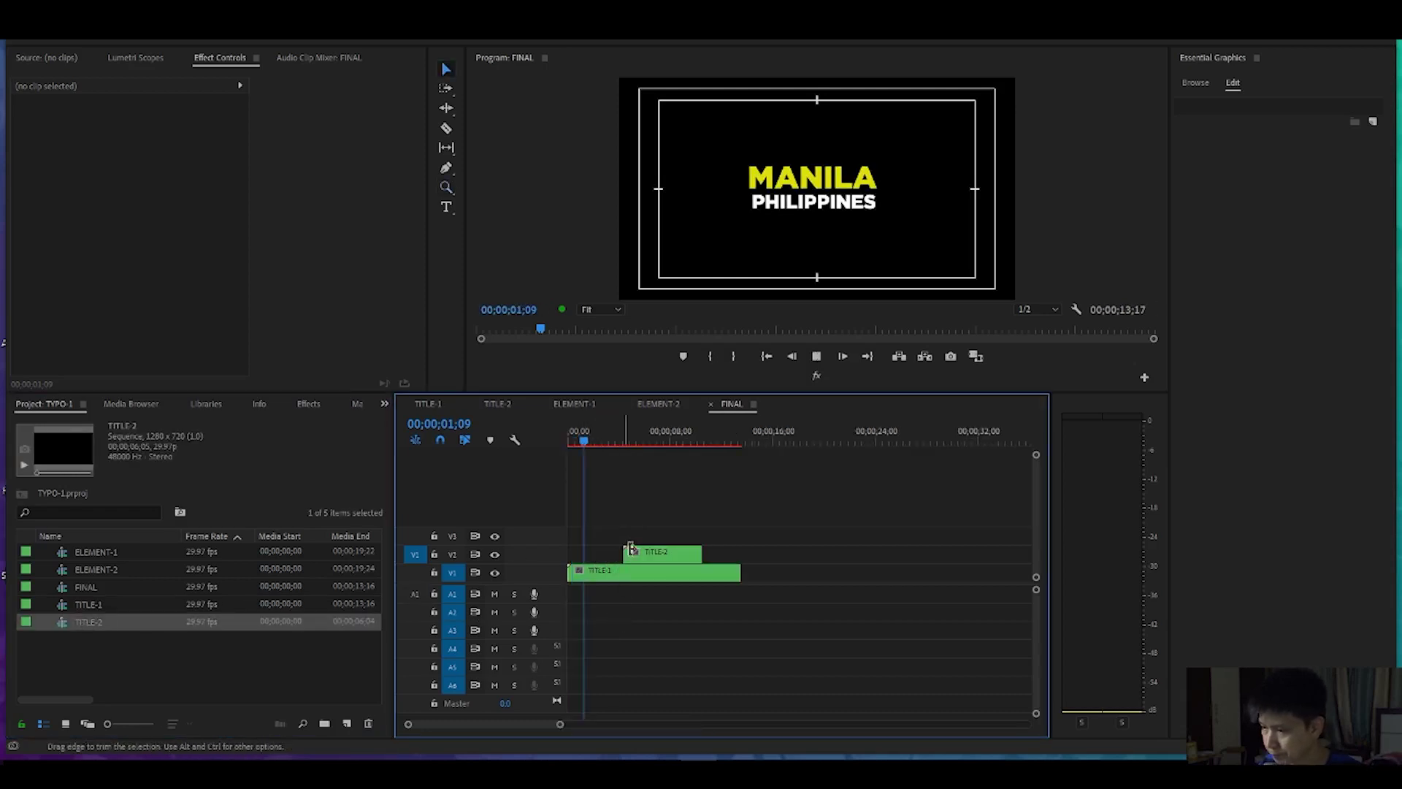
key(space)
drag(639, 555, 614, 553)
key(space)
key(space)
Step: Find the moment MANILA and PHILIPPINES move apart and align the start of TITLE-2 to it at 00;00;02;03
click(586, 443)
key(shift+Right)
click(591, 442)
drag(594, 441, 597, 441)
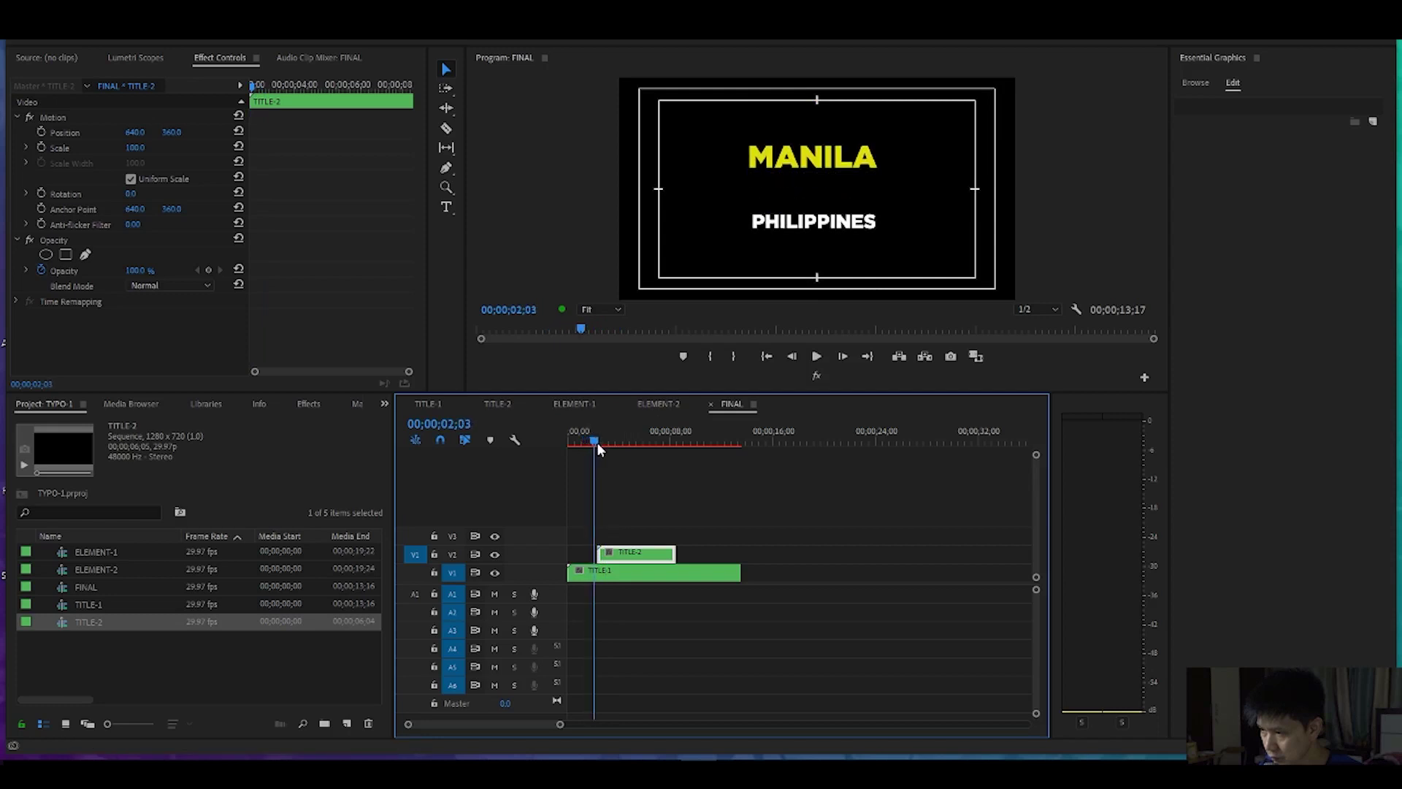
drag(612, 552, 609, 561)
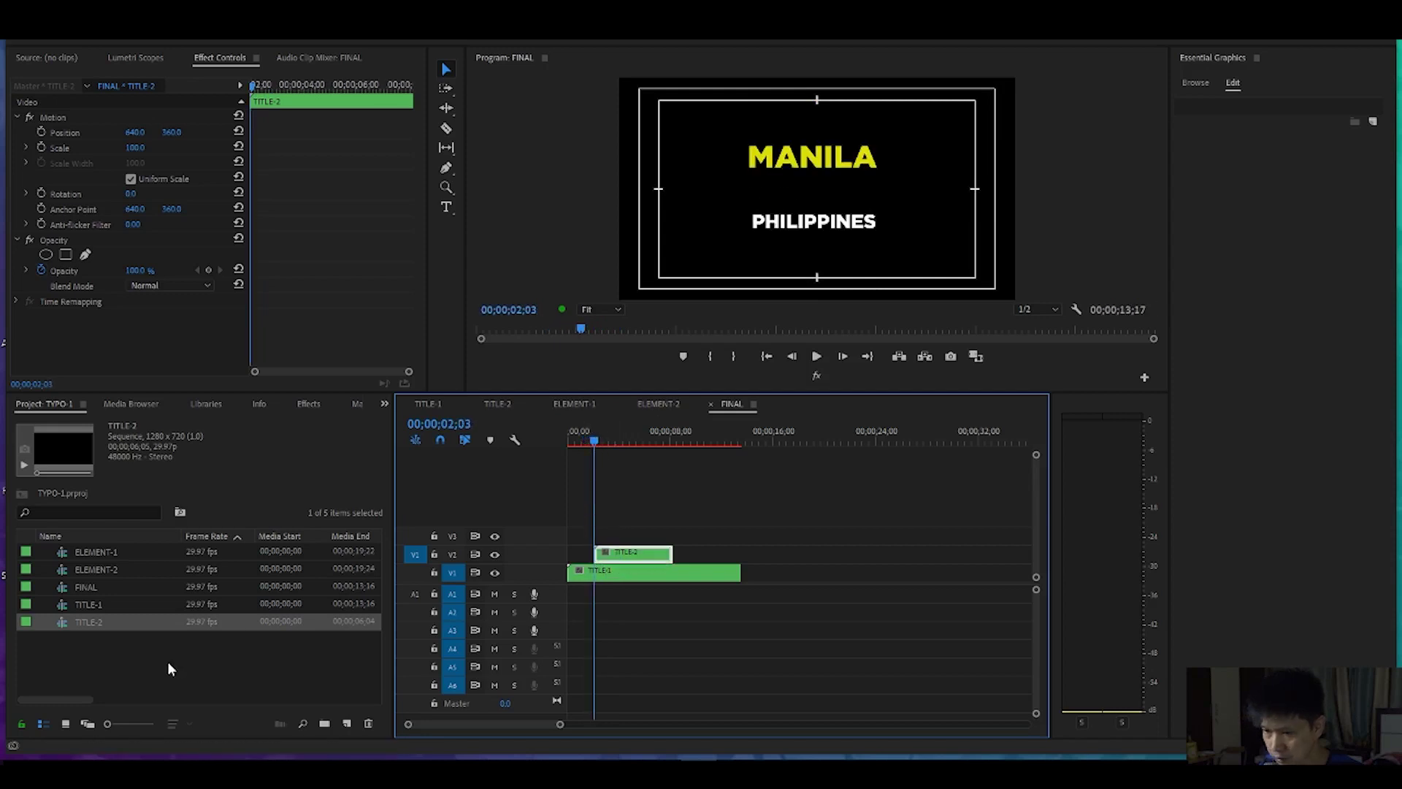
Step: Add ELEMENT-1 at the start of track V3 and play the burst over the MANILA title
click(172, 663)
drag(94, 549, 570, 544)
key(Home)
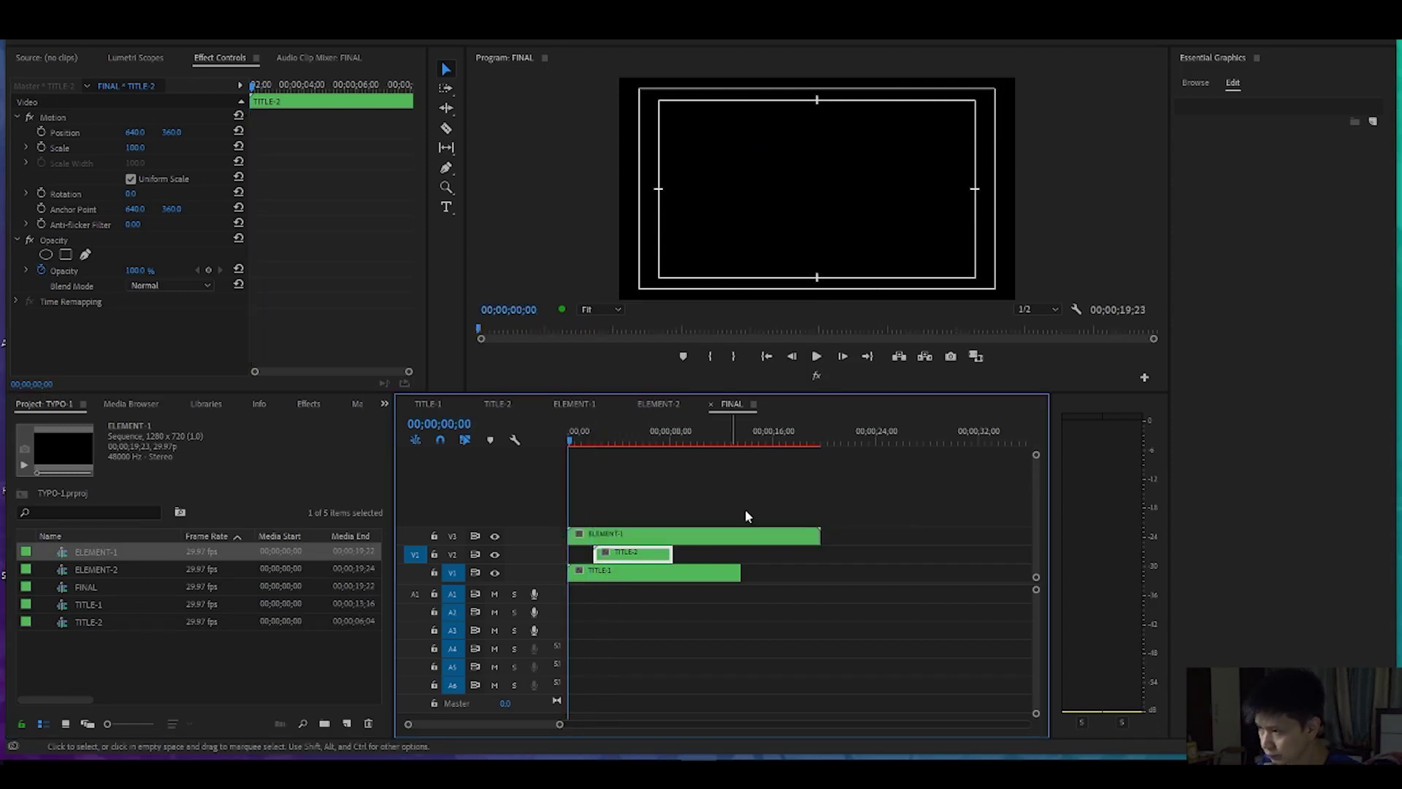
key(space)
Step: Raise the vertical Position of the ELEMENT-1 clip to centre the burst around the MANILA title
click(595, 538)
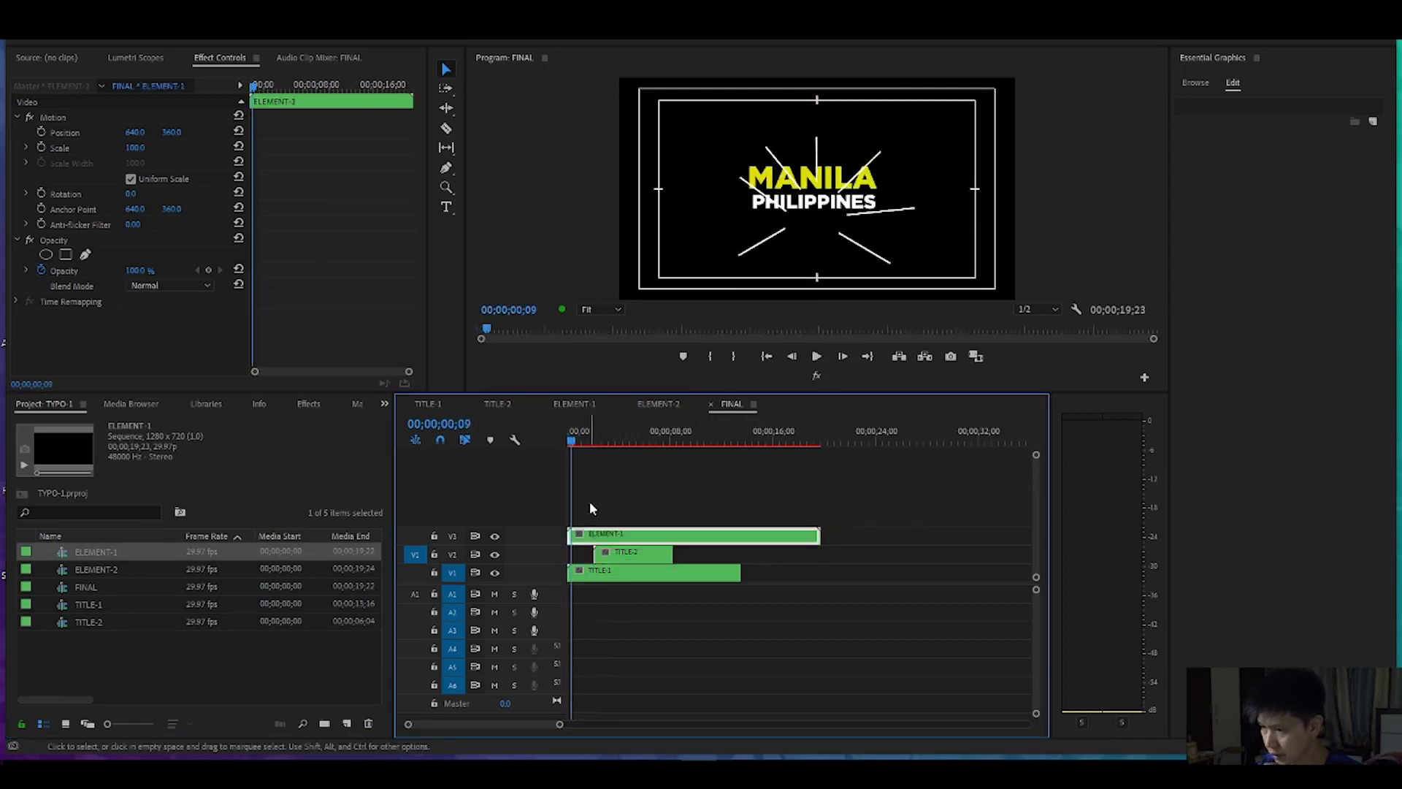
drag(174, 133, 122, 133)
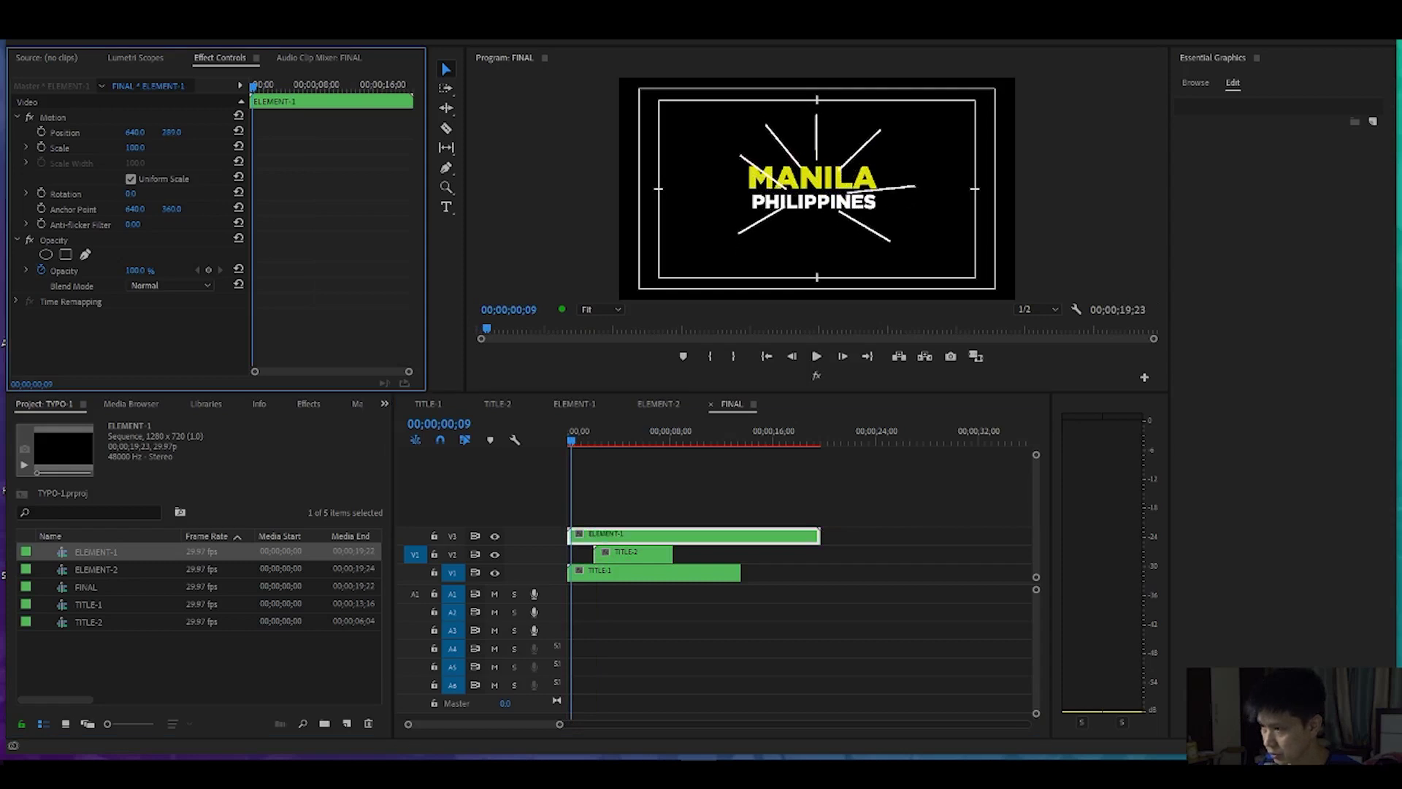
drag(572, 437, 509, 446)
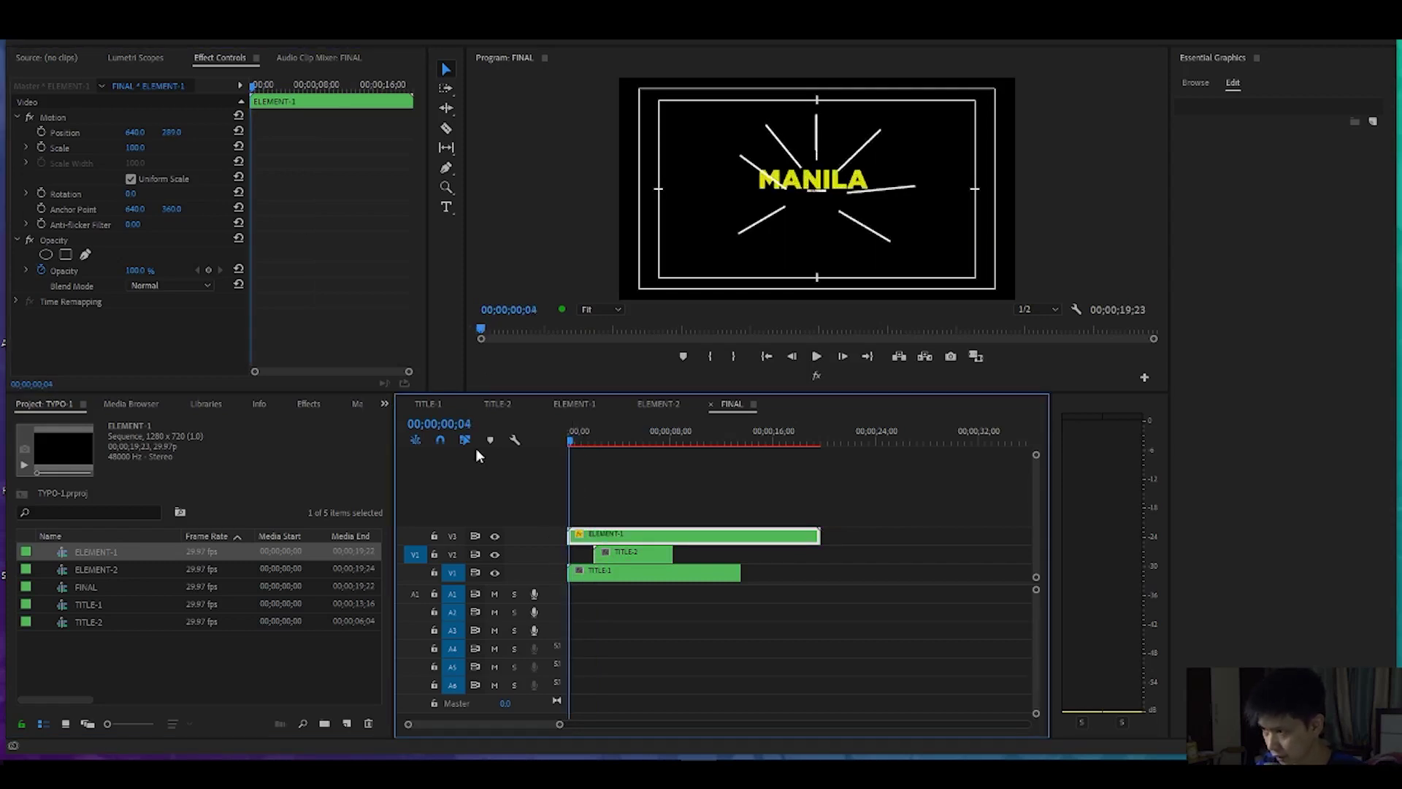
Step: Delay TITLE-1 on track V1 to start at about 00;00;00;08, following the start of the burst, and preview the timing
drag(583, 575, 588, 577)
key(z)
drag(697, 614, 563, 501)
key(v)
drag(576, 444, 579, 444)
drag(589, 569, 593, 571)
drag(595, 438, 494, 444)
key(space)
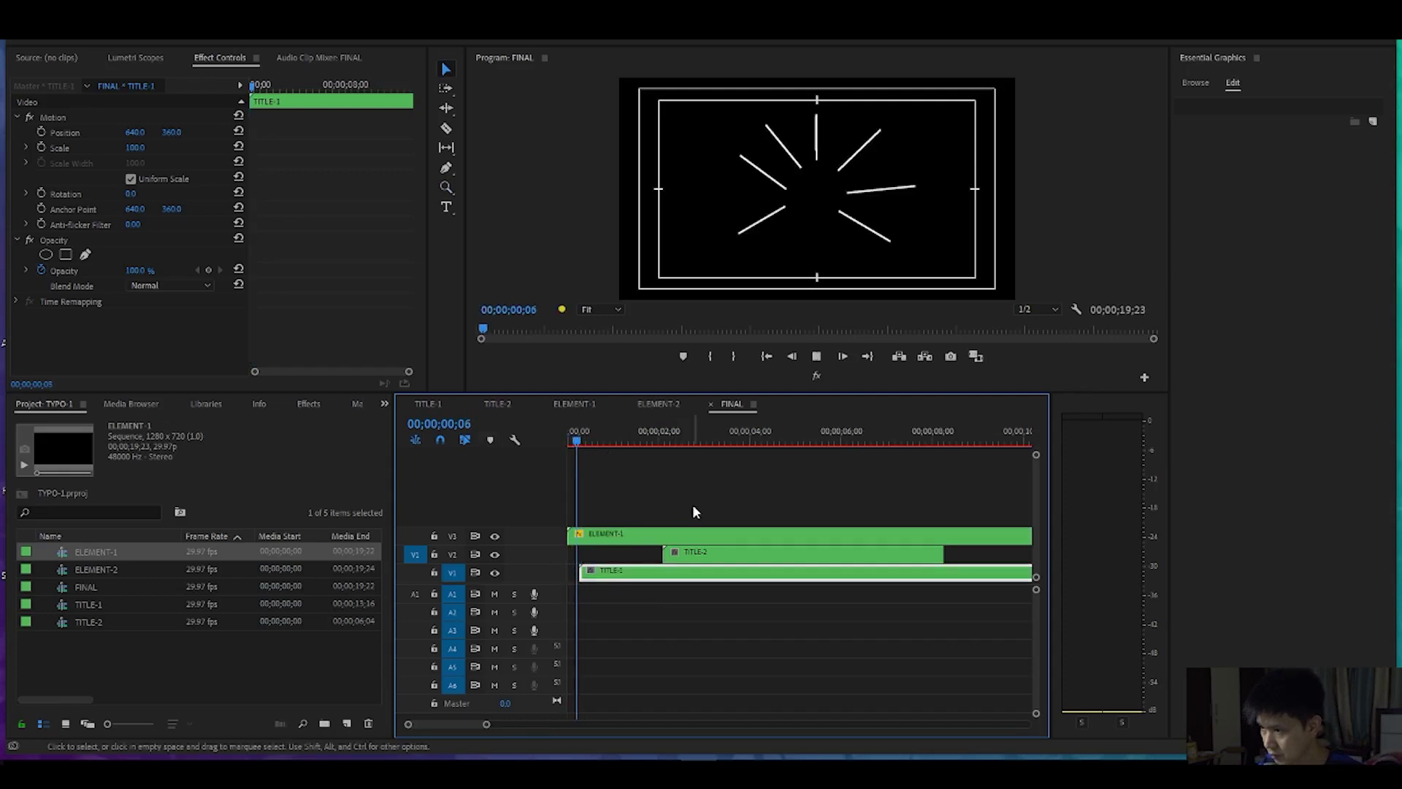
drag(608, 440, 515, 436)
key(space)
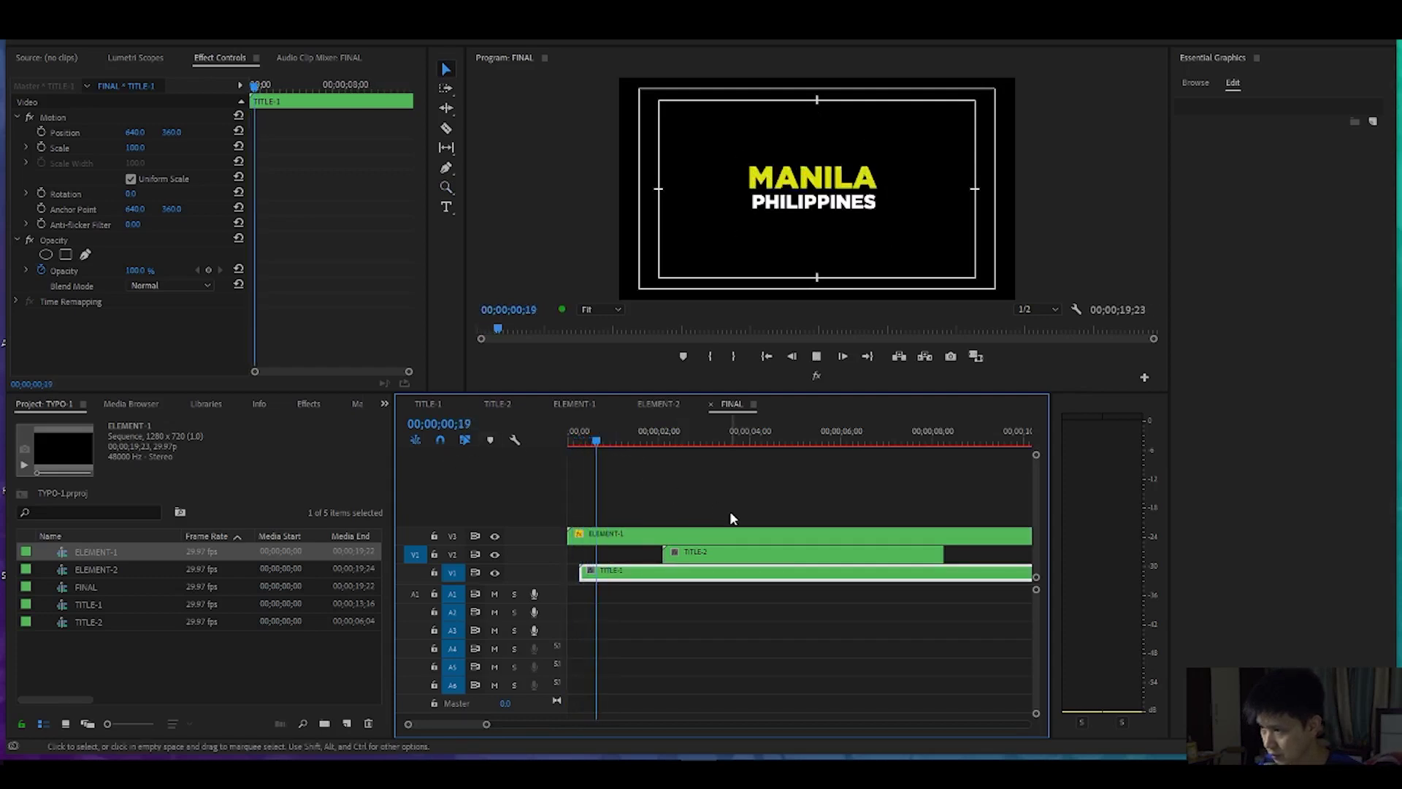
key(space)
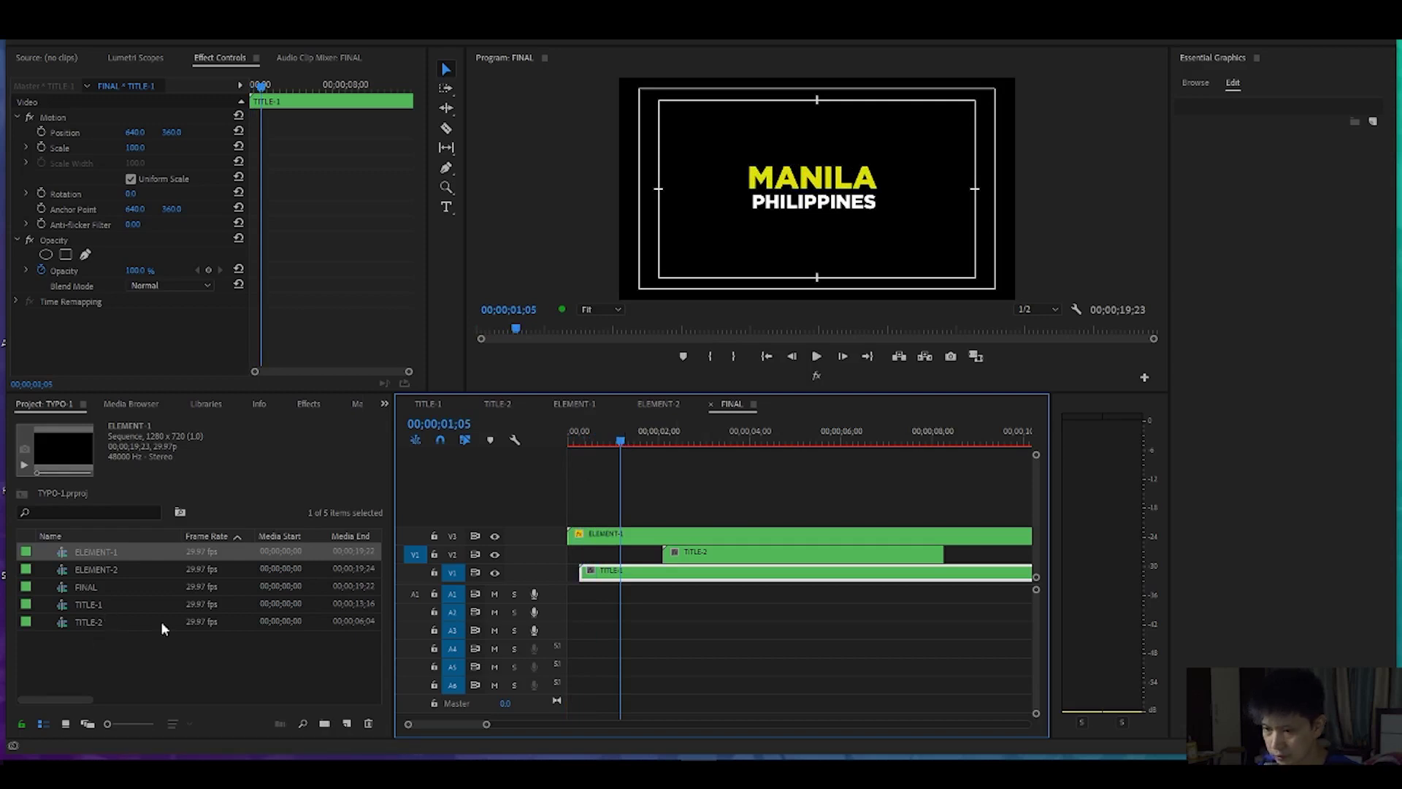
Step: Add ELEMENT-2 on a new track V4 near the start of TITLE-2, nudge it earlier and preview the lines
drag(85, 620, 83, 654)
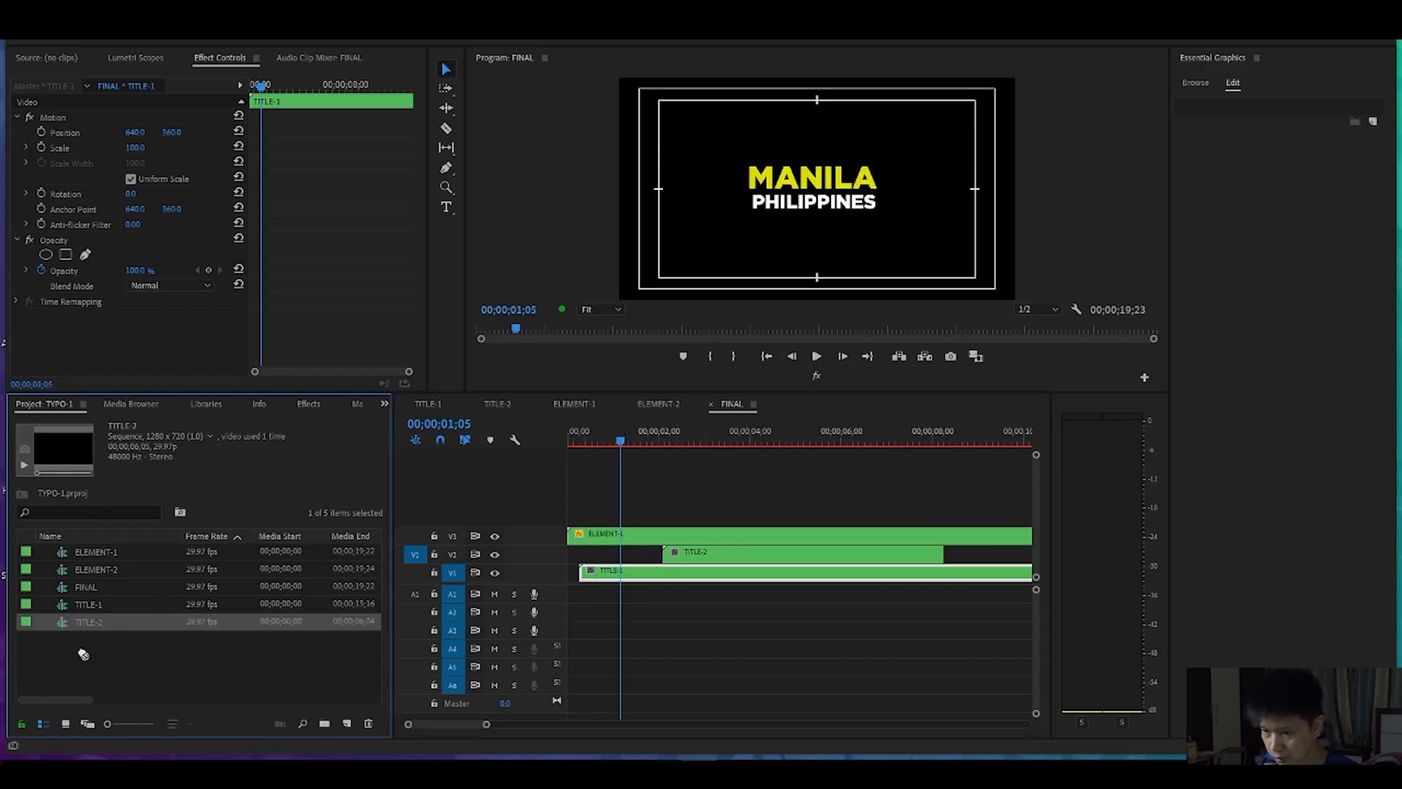
drag(81, 560, 677, 520)
key(space)
drag(630, 440, 657, 445)
drag(679, 516, 669, 516)
key(space)
key(space)
Step: Shift ELEMENT-2 later in small moves to start at 00;00;02;03 together with TITLE-2, previewing the timing
drag(685, 449, 660, 444)
drag(673, 517, 680, 520)
key(space)
key(space)
drag(698, 442, 663, 453)
drag(678, 517, 687, 516)
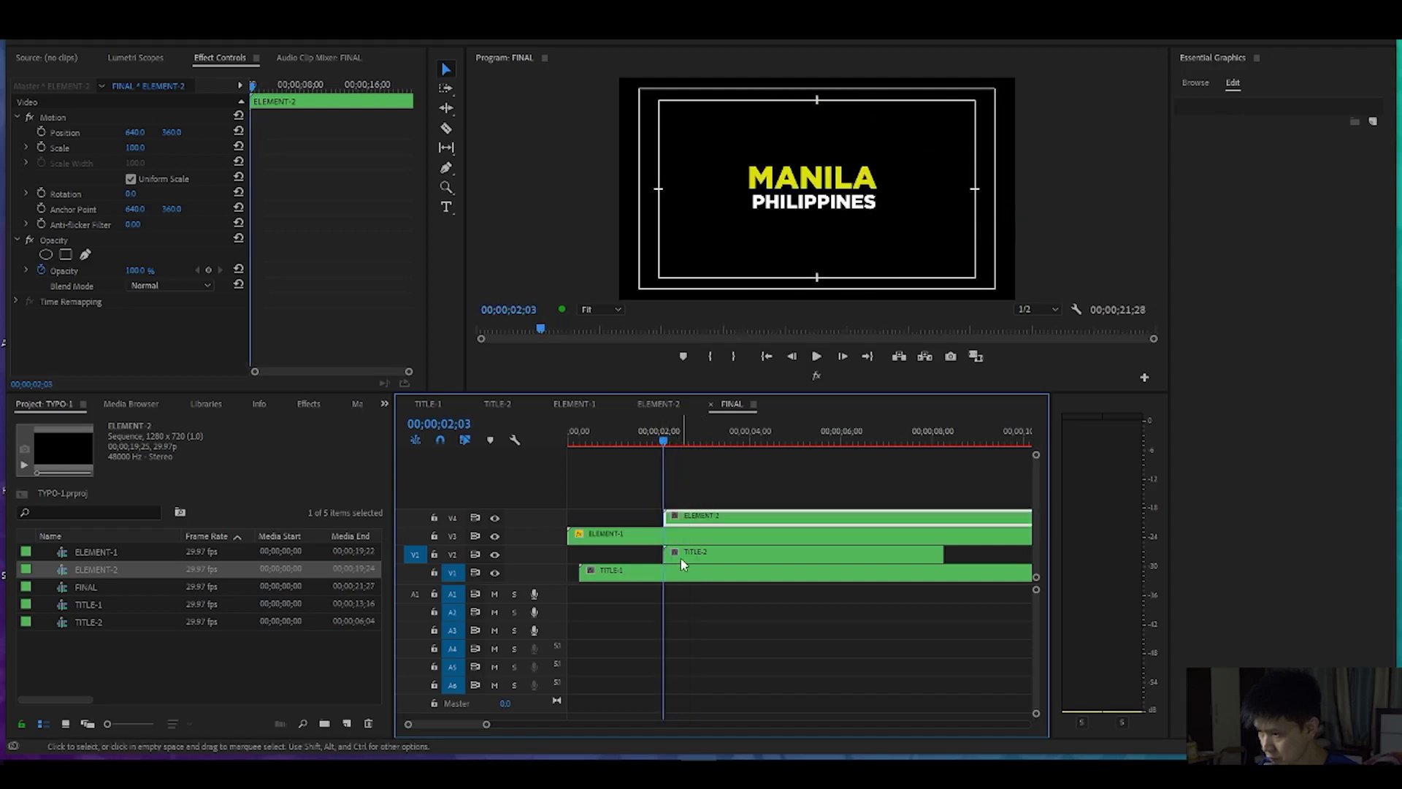
key(space)
Step: Delay TITLE-2 to start at 00;00;02;08 so that DUBAI follows the moving lines, and play the transition
drag(686, 451, 671, 444)
click(681, 557)
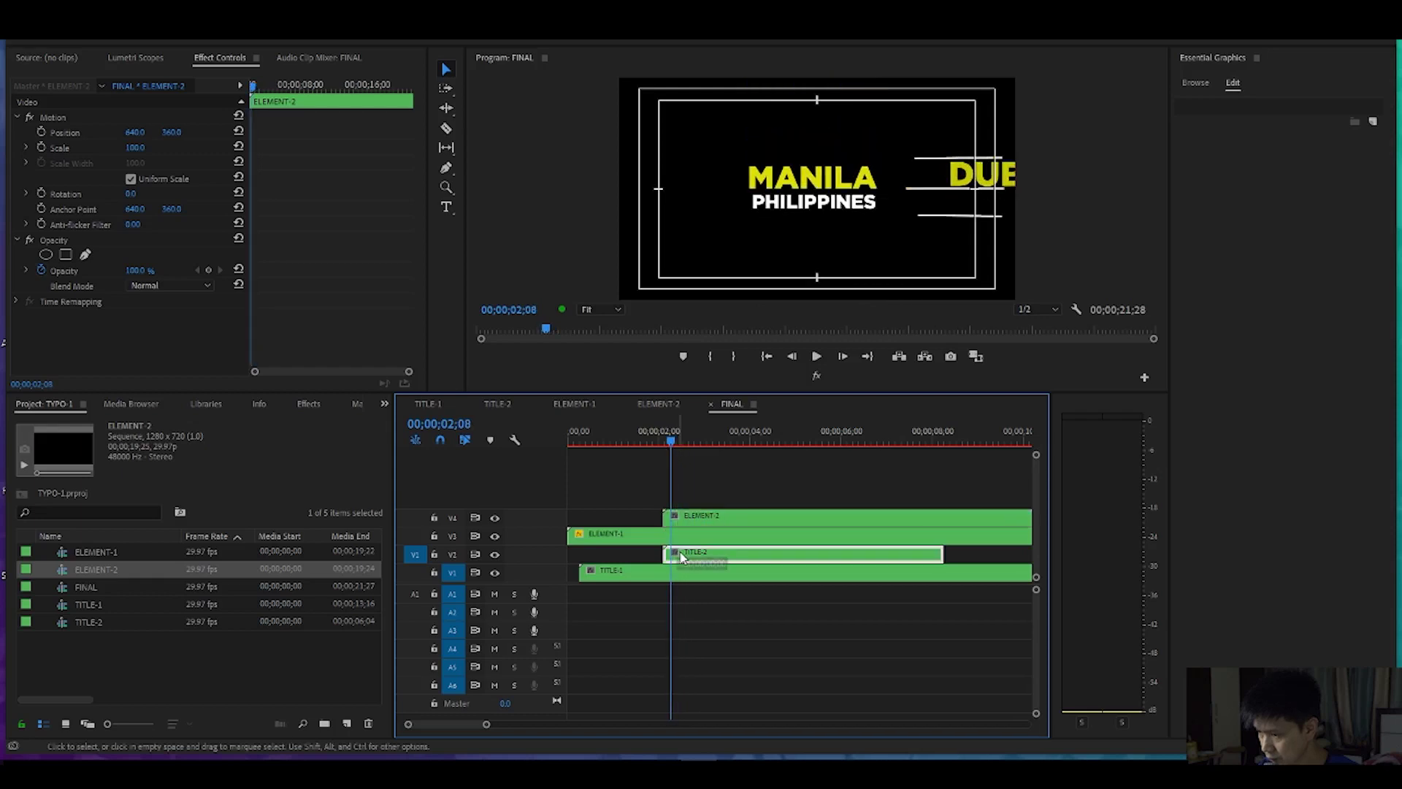
drag(681, 557, 688, 557)
key(space)
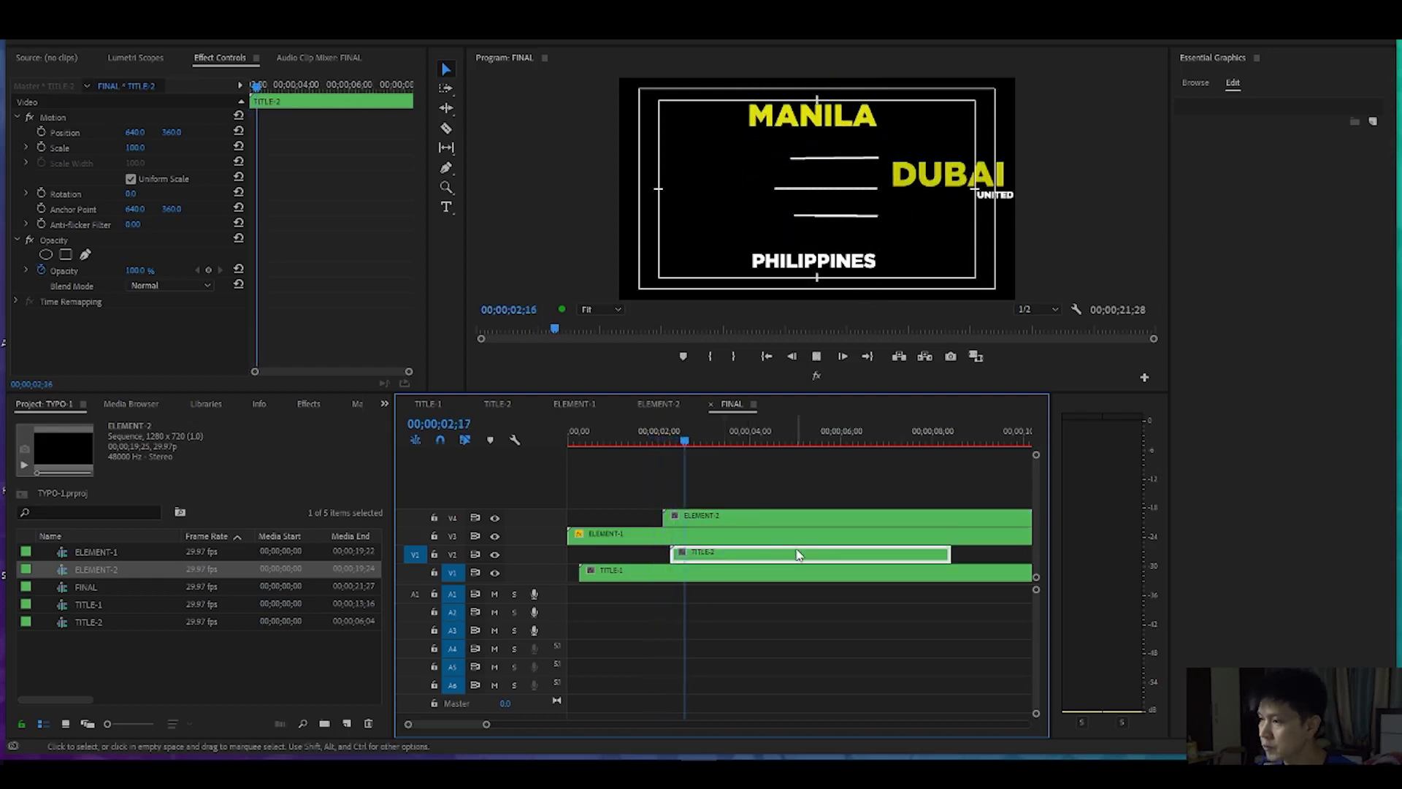
Step: Play the FINAL sequence from the beginning to check the timing of both titles and line elements
key(Home)
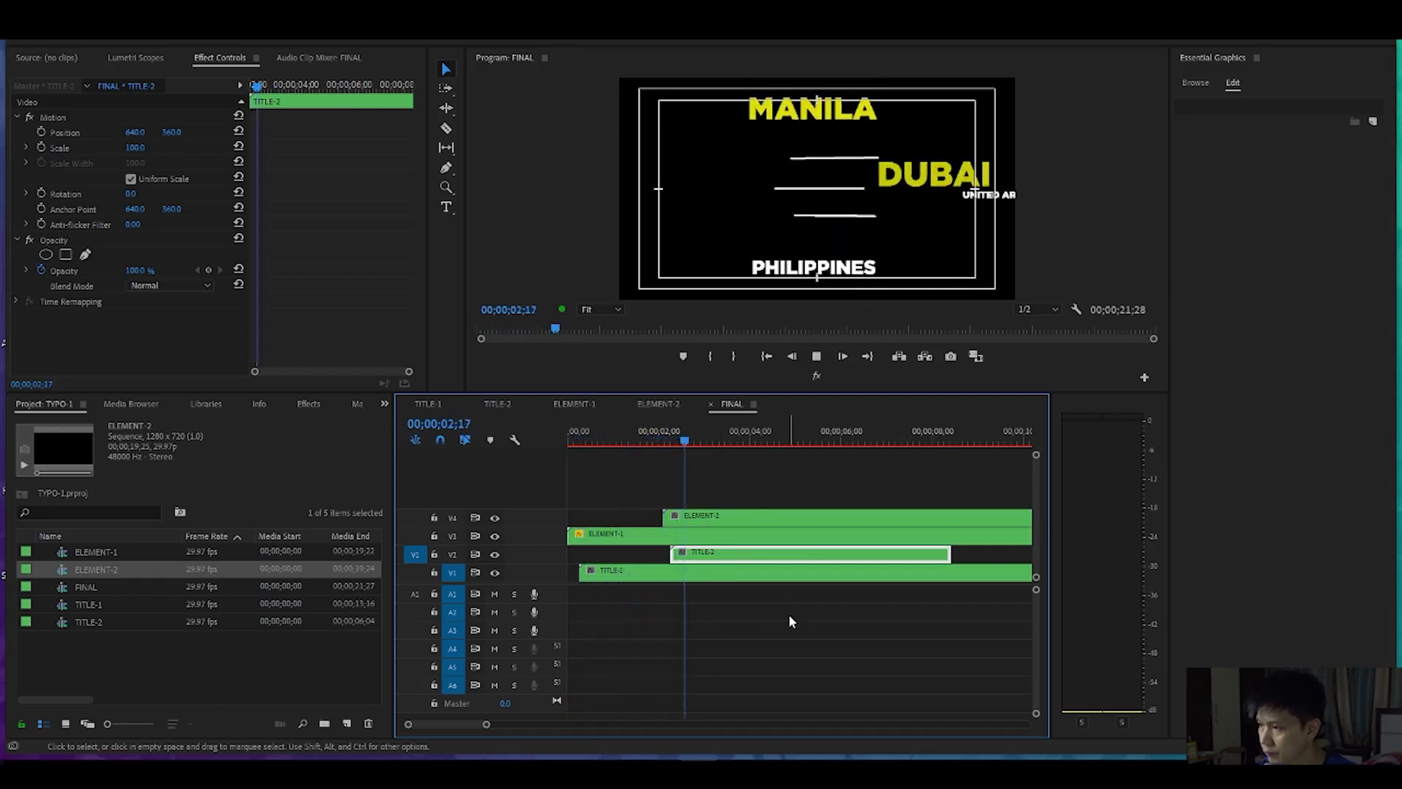
drag(607, 428, 498, 450)
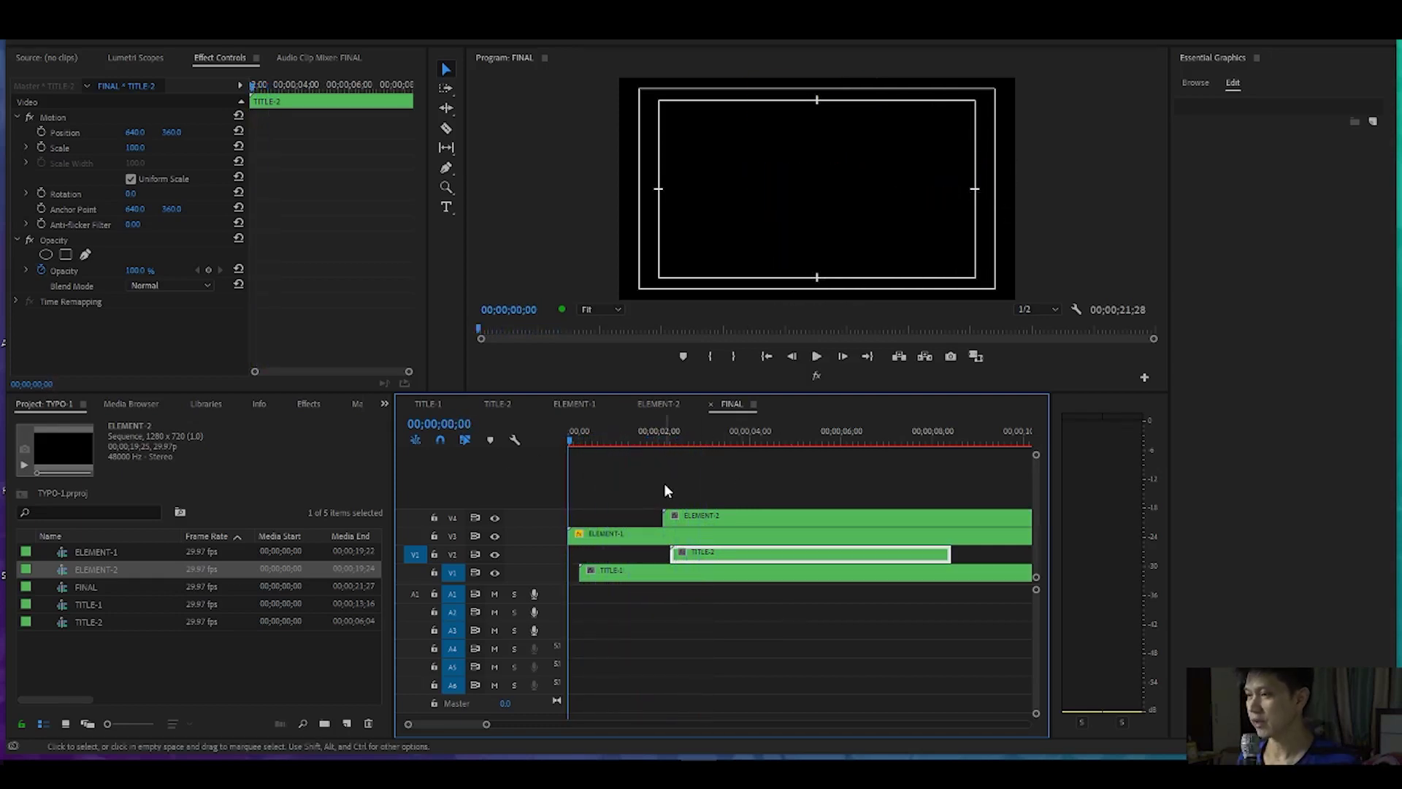
key(space)
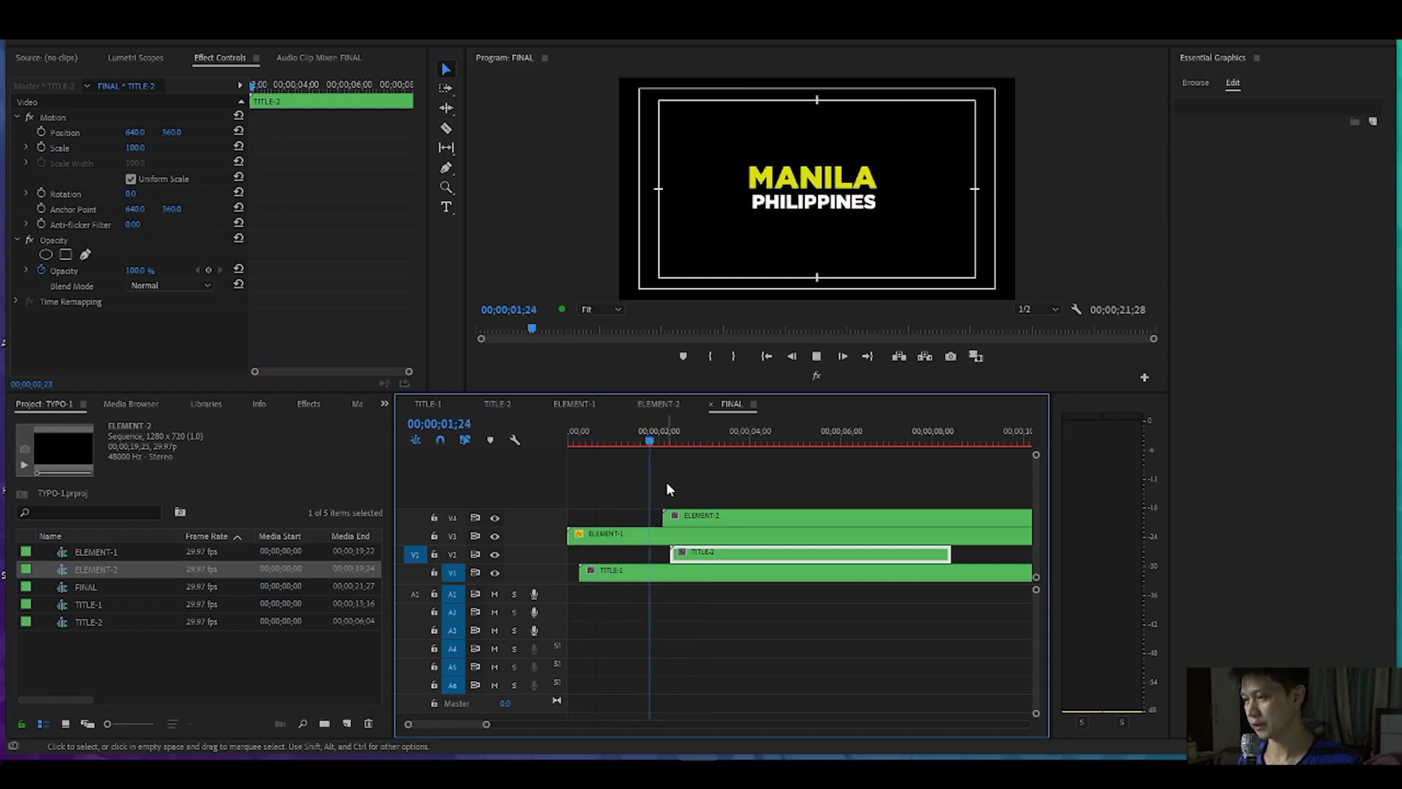
key(space)
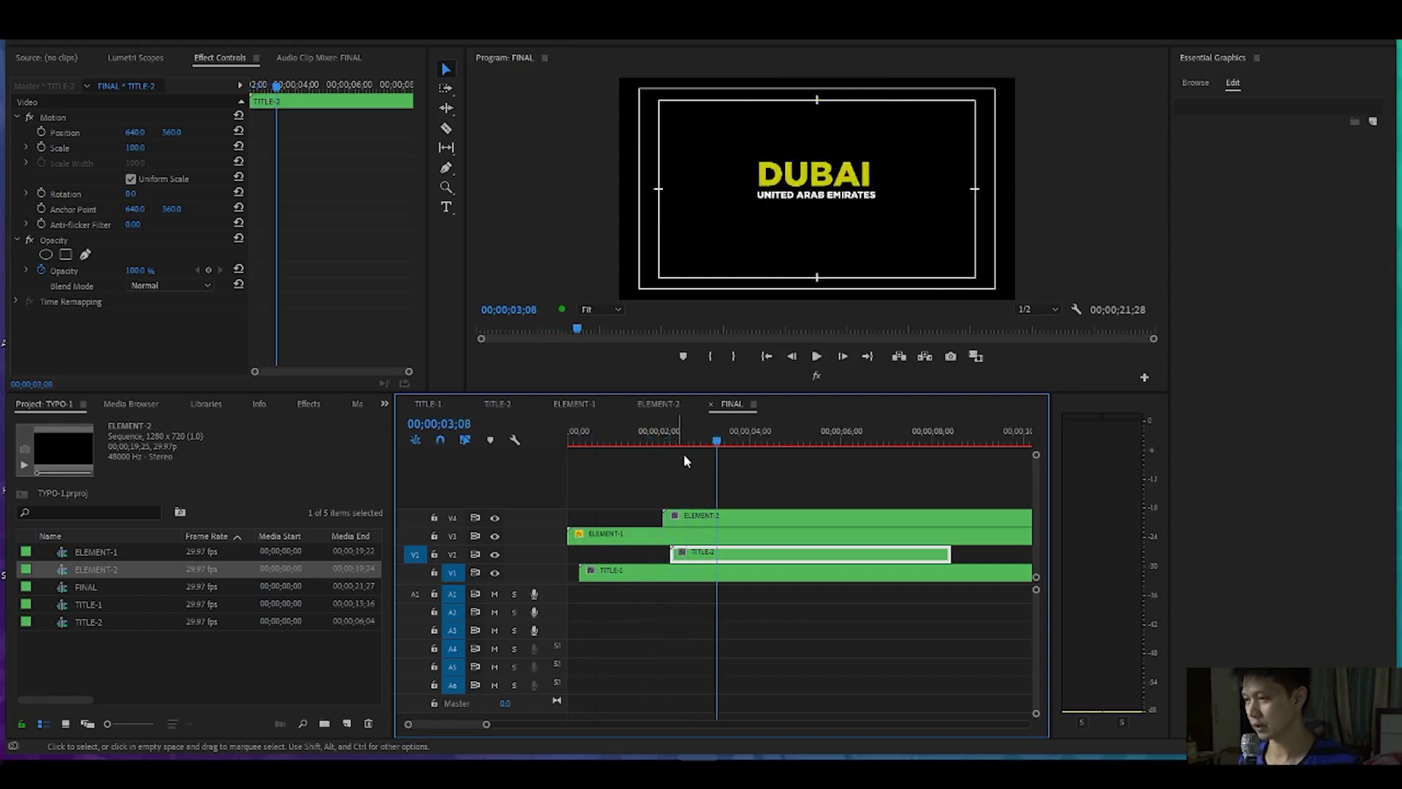